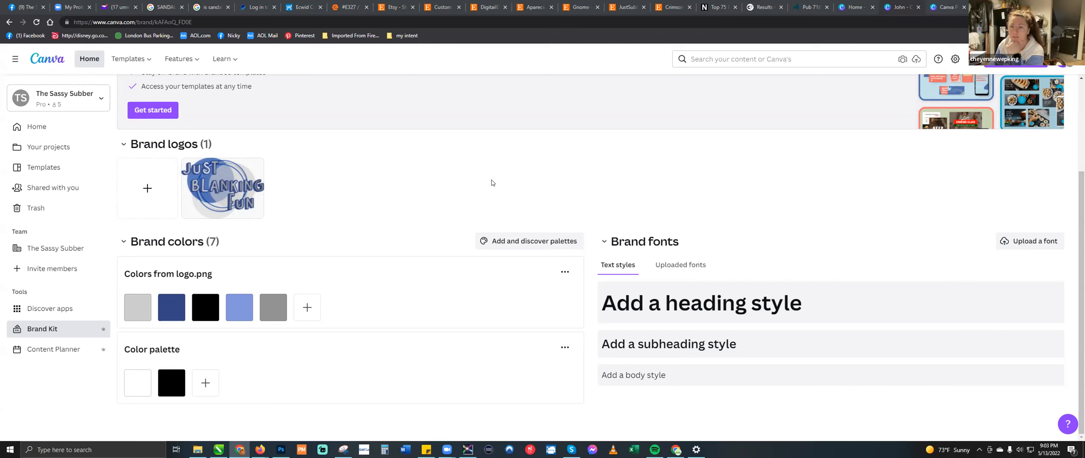
- Go to the home page and search the templates for "thank you cards"
click(36, 127)
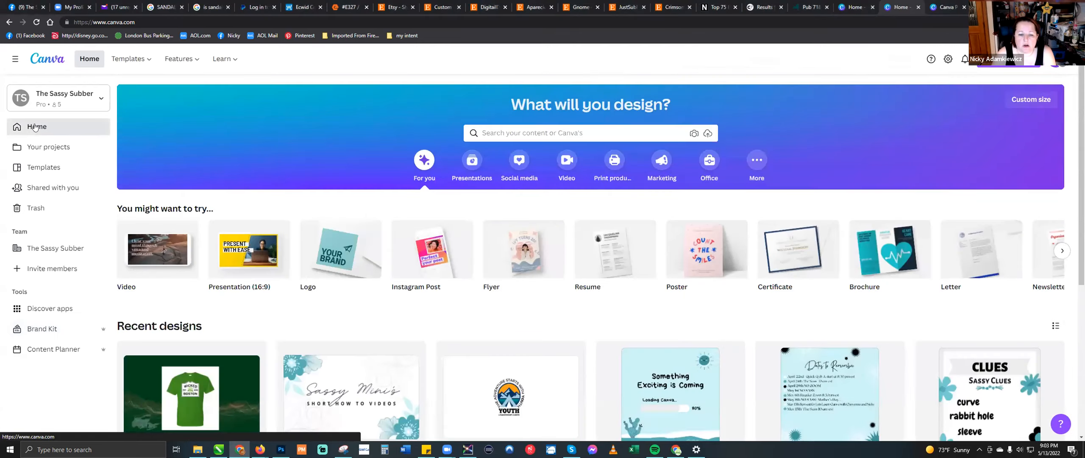
click(593, 130)
text(thank)
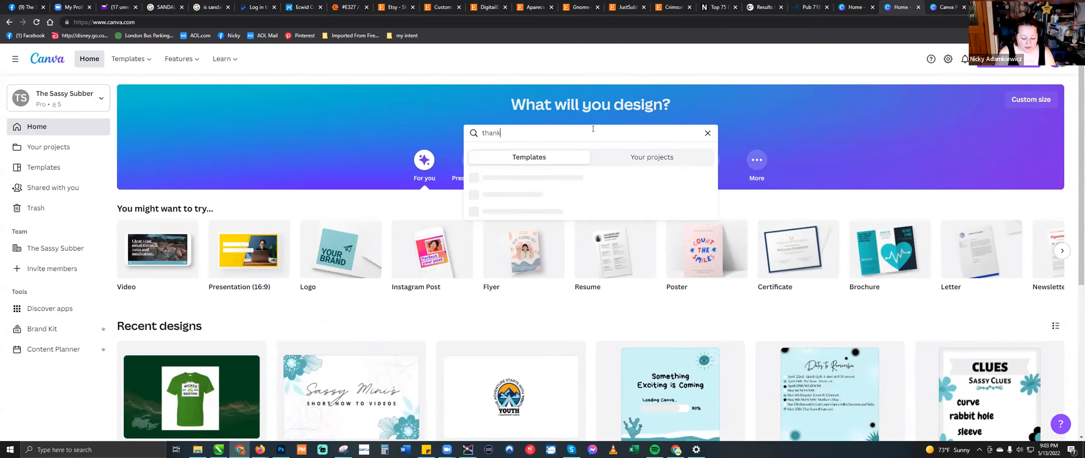
text( you cards)
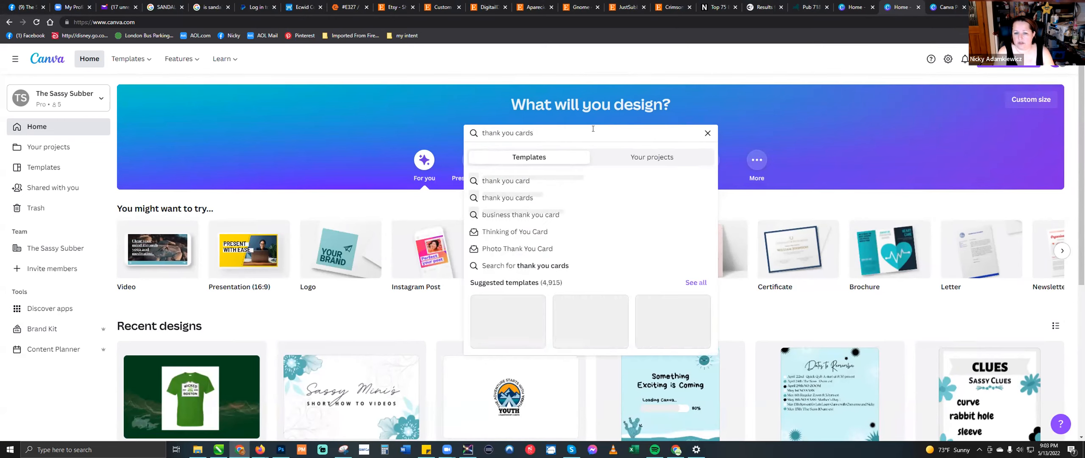
key(Return)
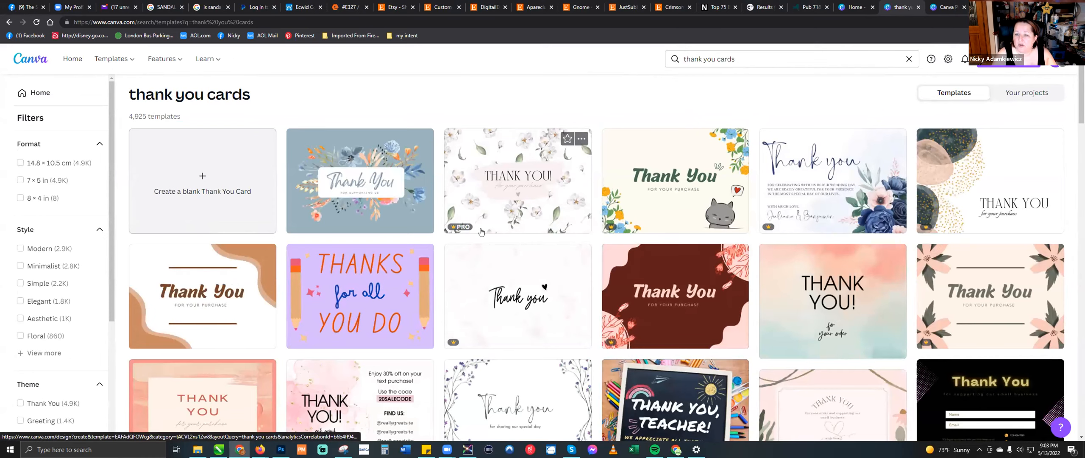
- Browse the thank you card templates and open the turquoise polka dots teacher thank you card for editing
scroll(481, 231, down, 3)
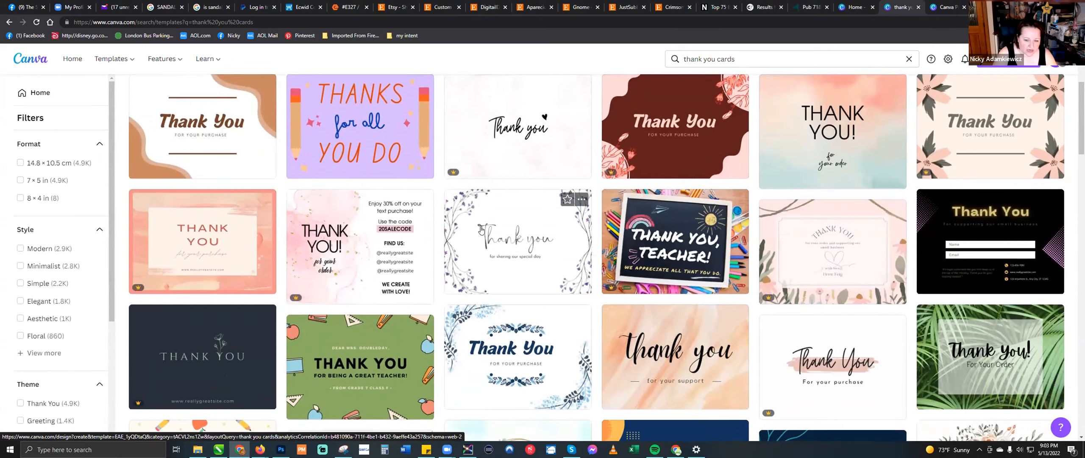
scroll(481, 231, down, 2)
scroll(481, 231, down, 3)
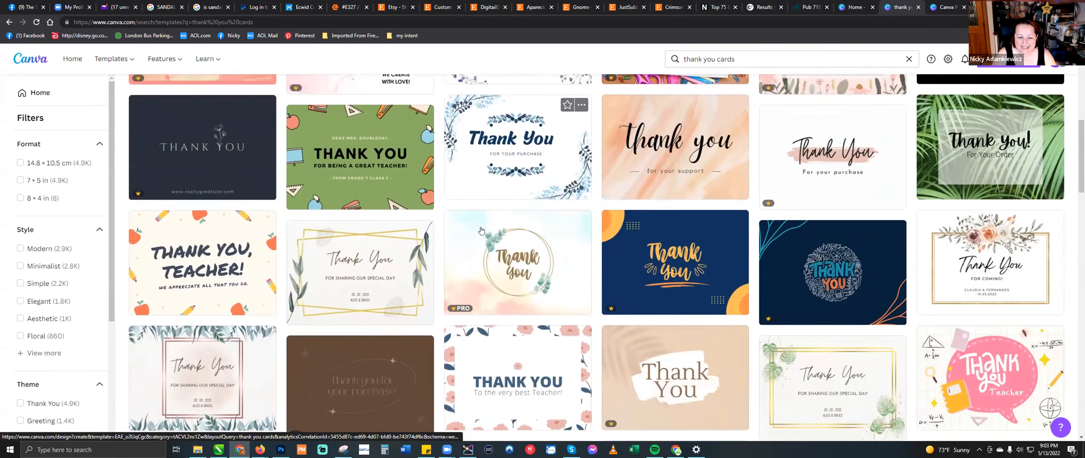
scroll(481, 231, down, 6)
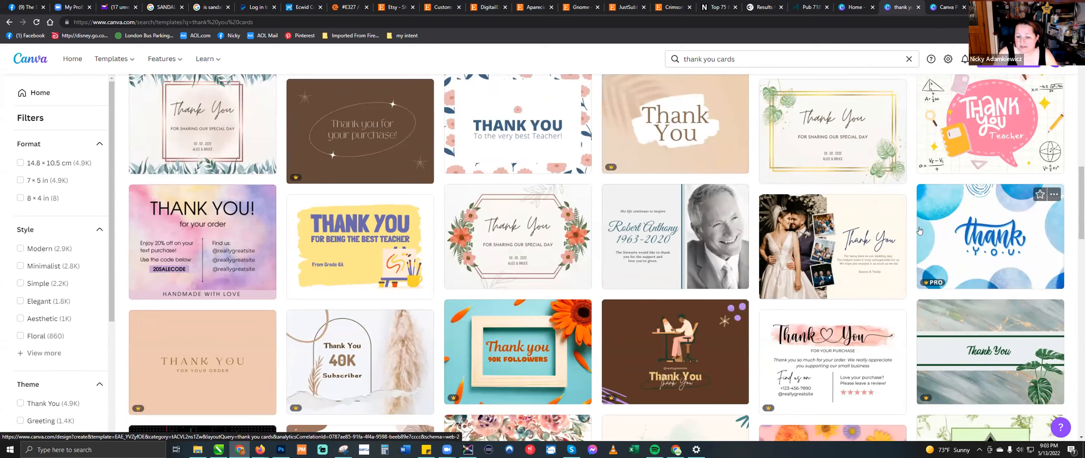
scroll(507, 231, down, 2)
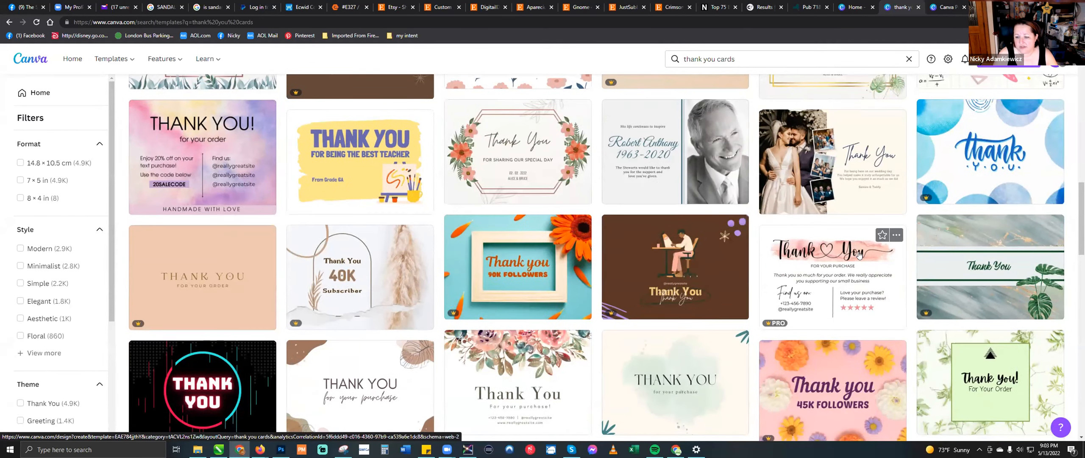
scroll(860, 253, down, 2)
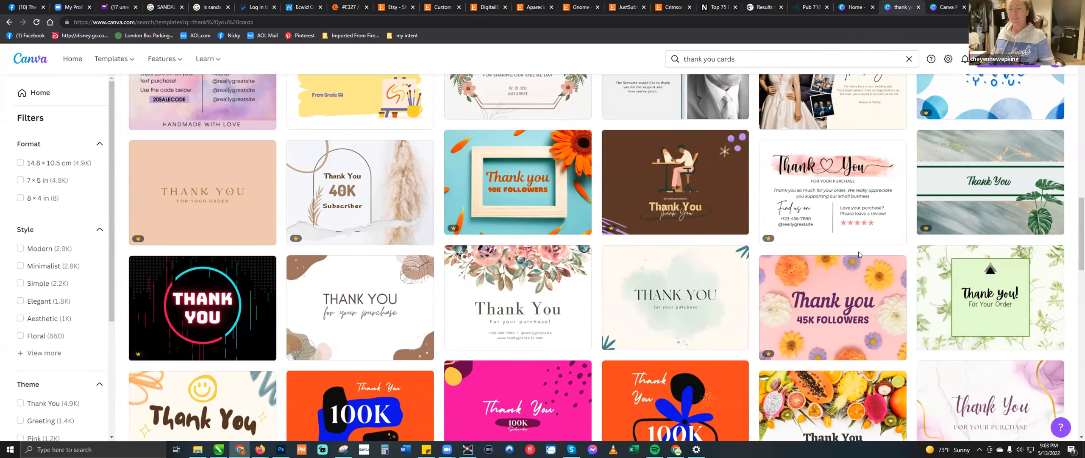
scroll(859, 254, down, 1)
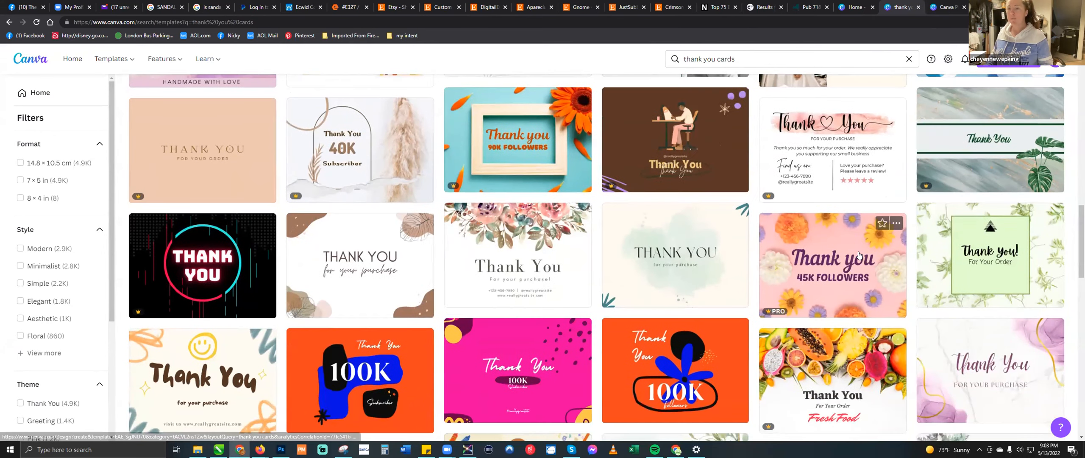
scroll(859, 254, down, 2)
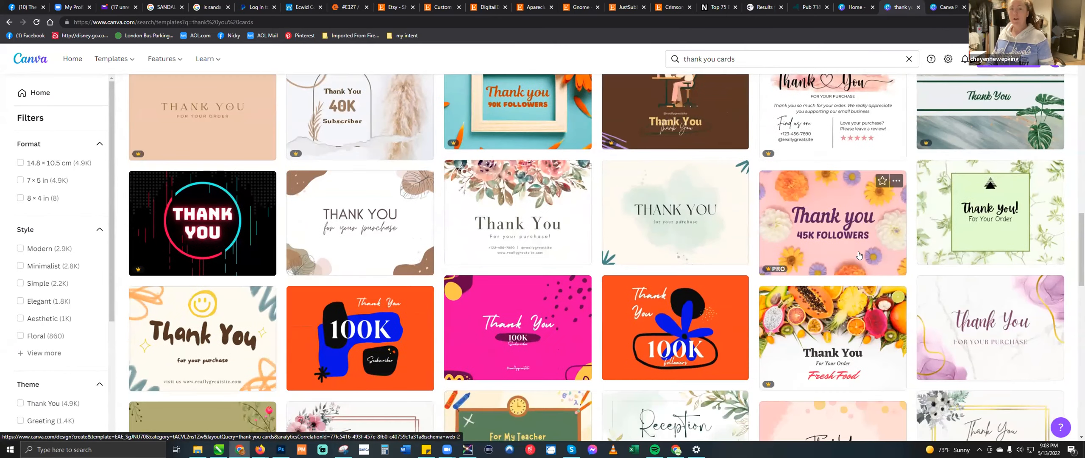
scroll(859, 254, down, 2)
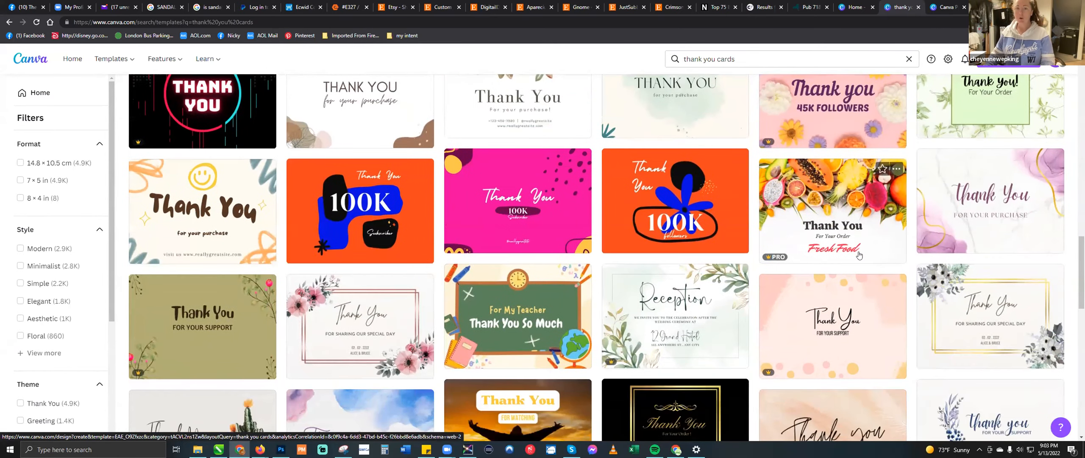
scroll(859, 255, down, 5)
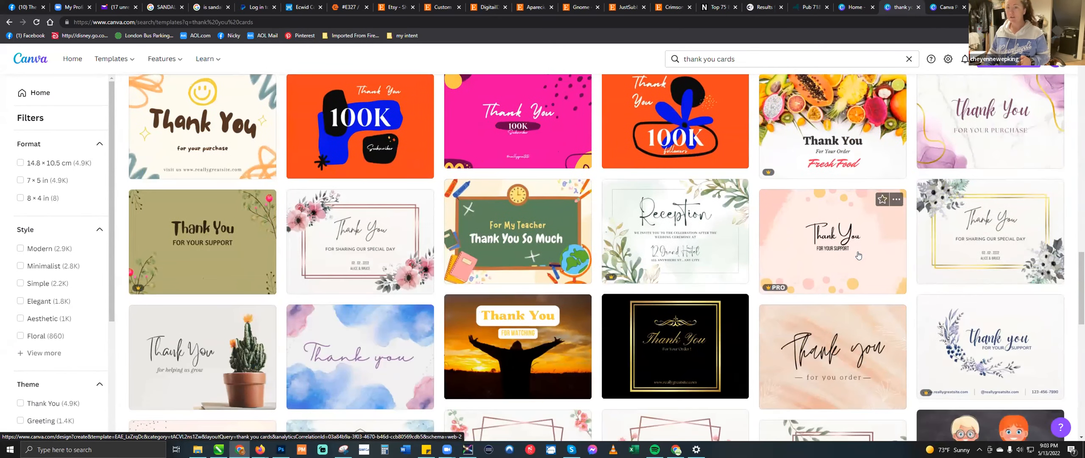
scroll(858, 255, down, 3)
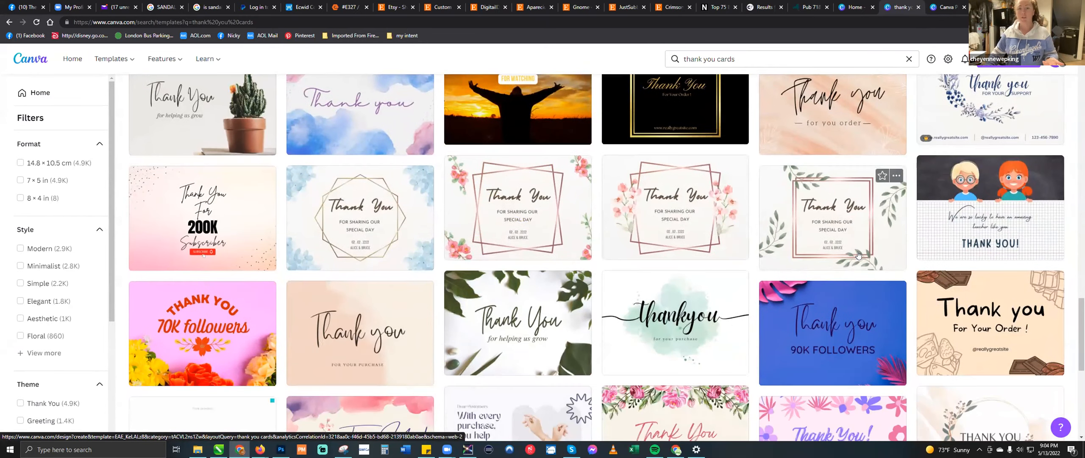
scroll(858, 254, down, 2)
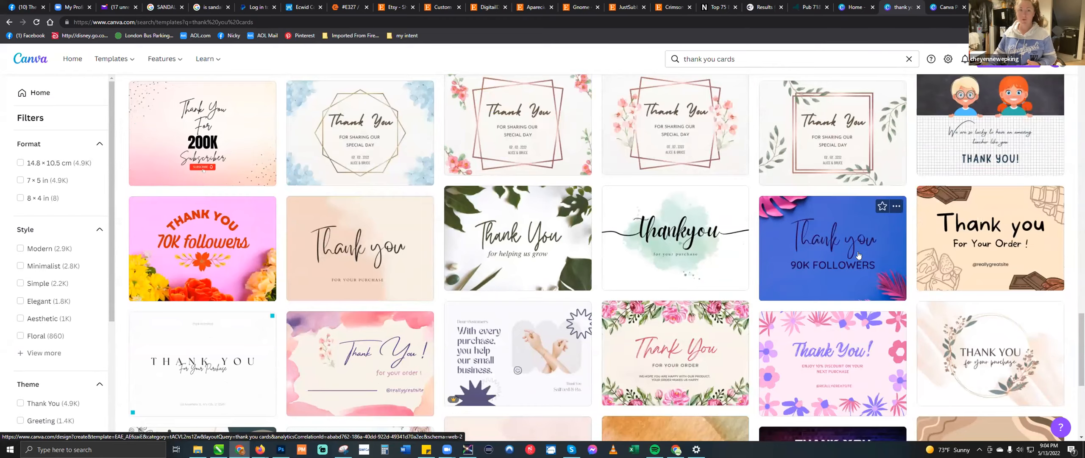
scroll(858, 255, down, 5)
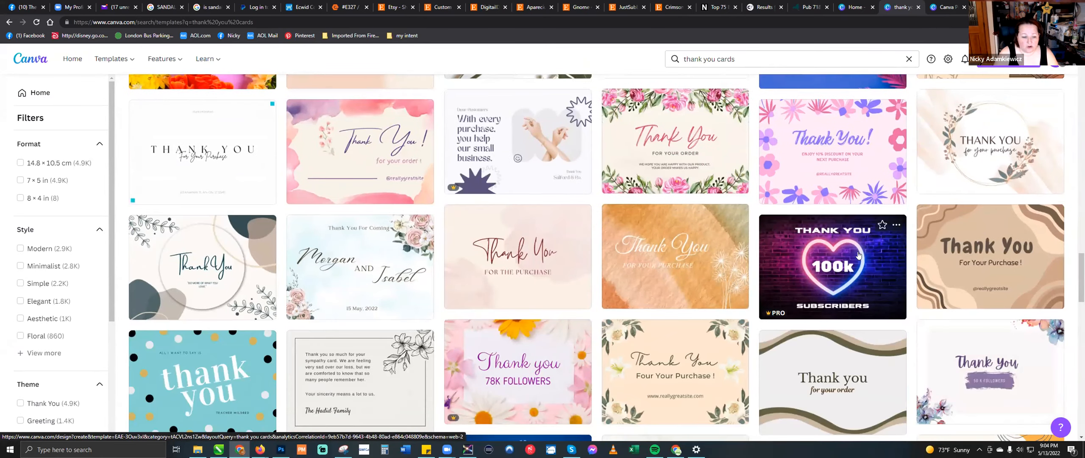
scroll(858, 254, down, 2)
scroll(254, 246, down, 2)
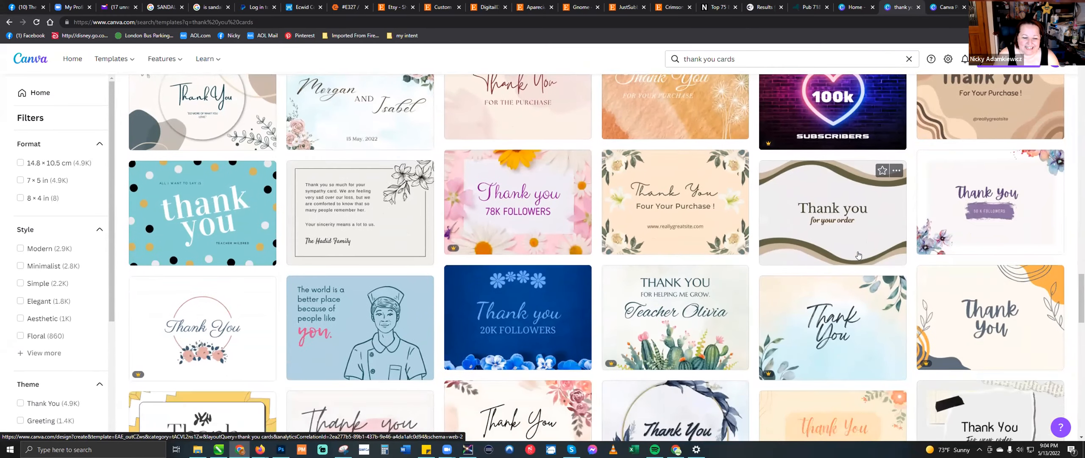
click(240, 243)
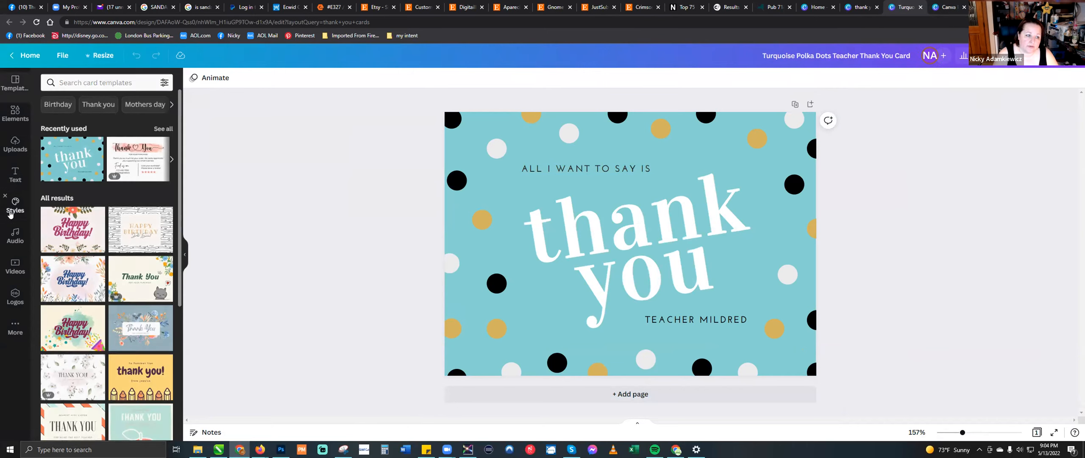
- Switch the card's styles to the brand kit with the "Just Blanking Fun" logo
click(10, 214)
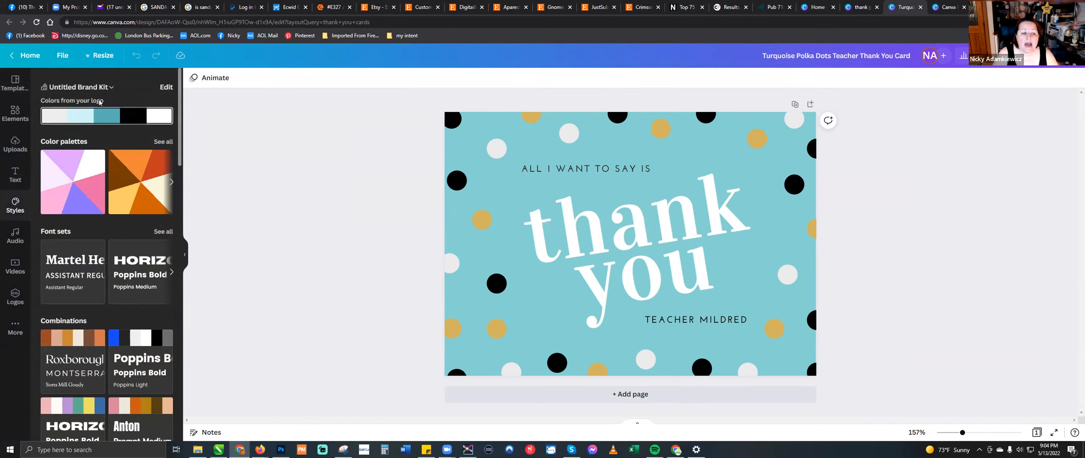
click(112, 88)
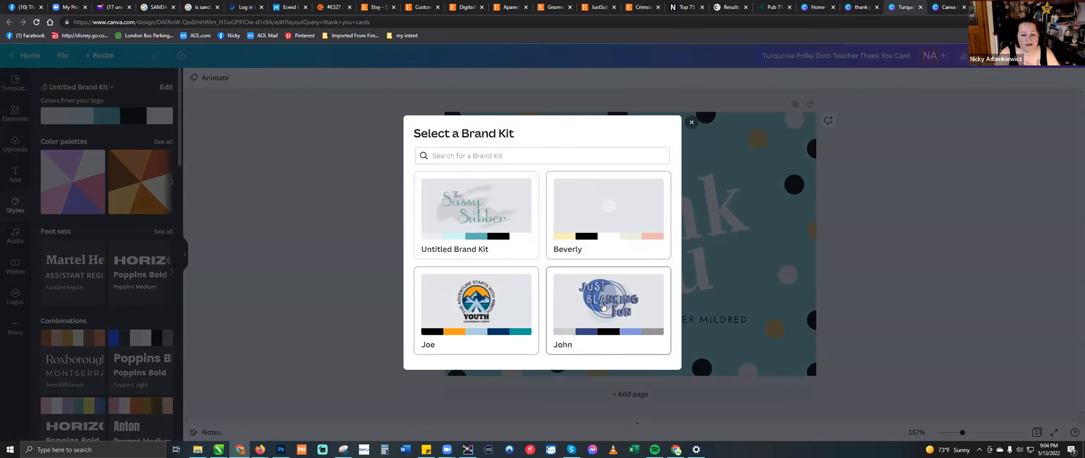
click(602, 306)
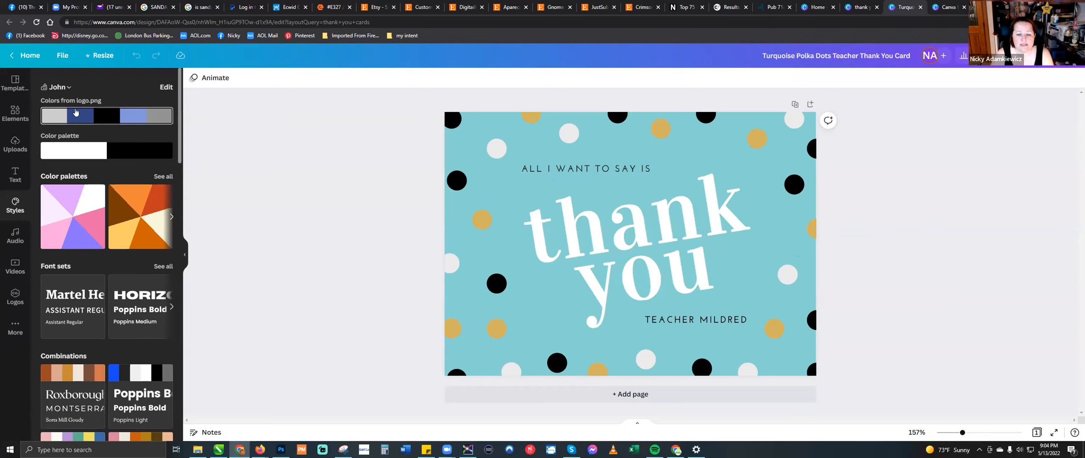
- Apply the brand kit's logo colors to the card and shuffle them to a black background with periwinkle and gray dots
click(76, 112)
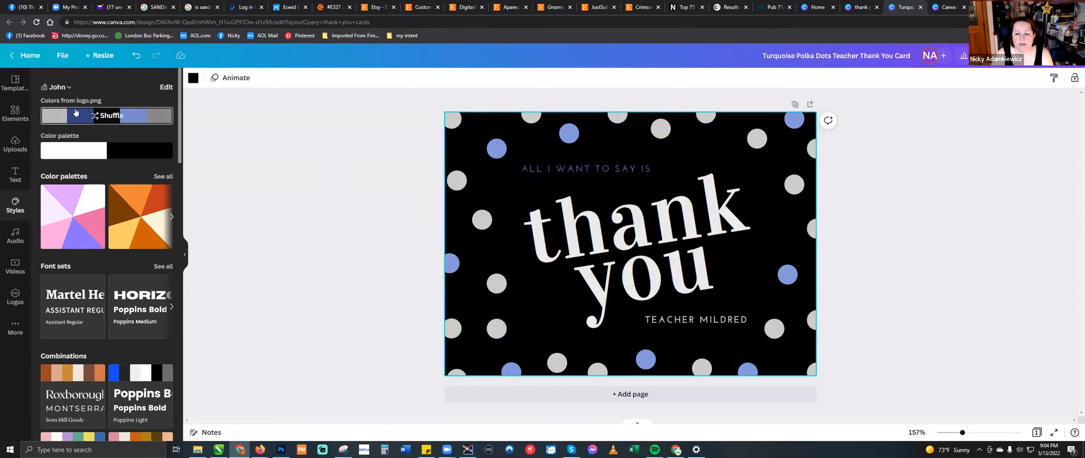
click(75, 111)
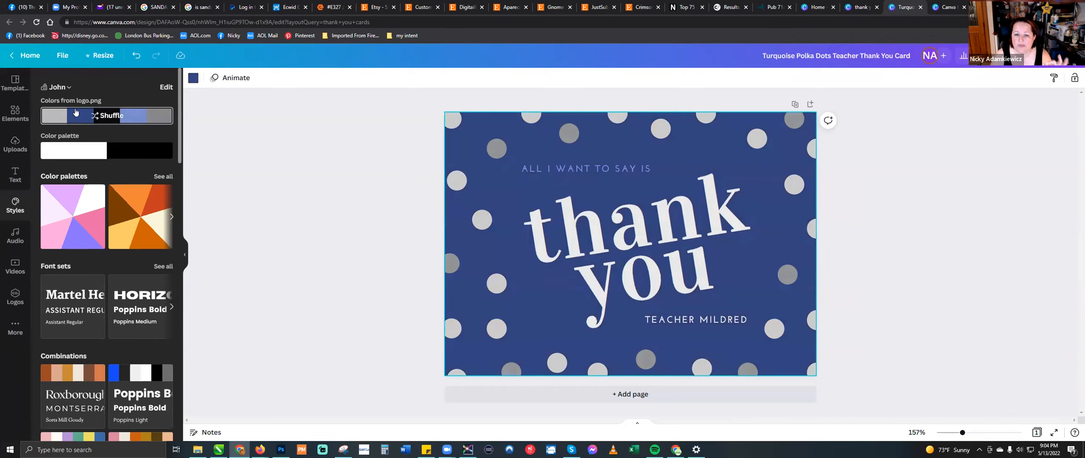
click(76, 112)
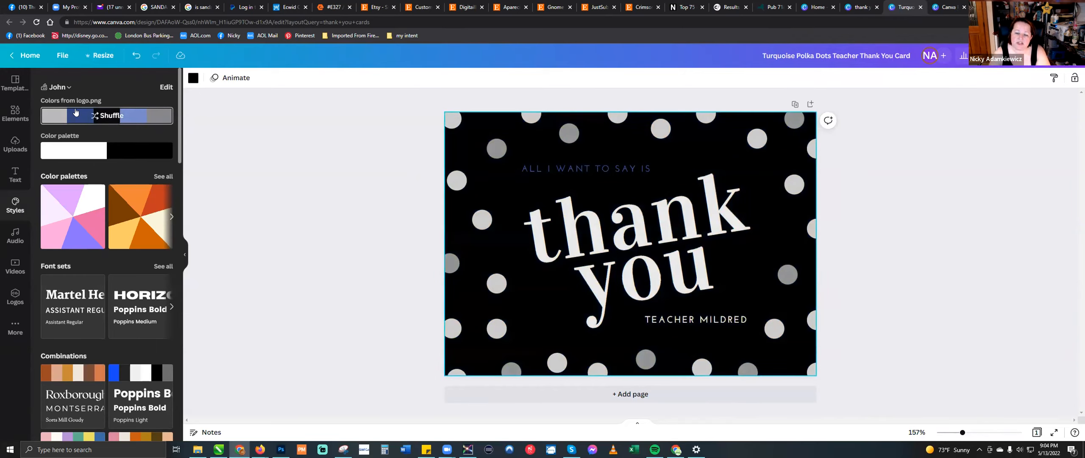
click(76, 111)
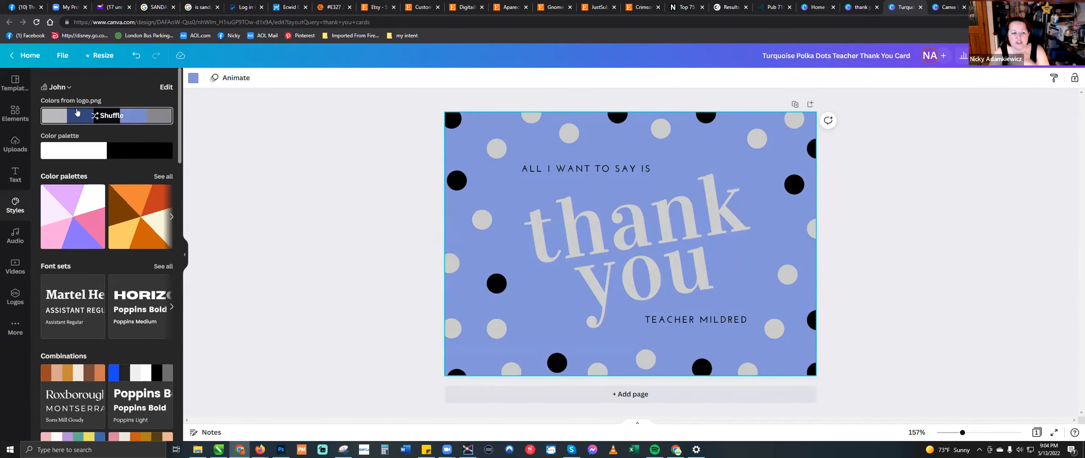
click(77, 112)
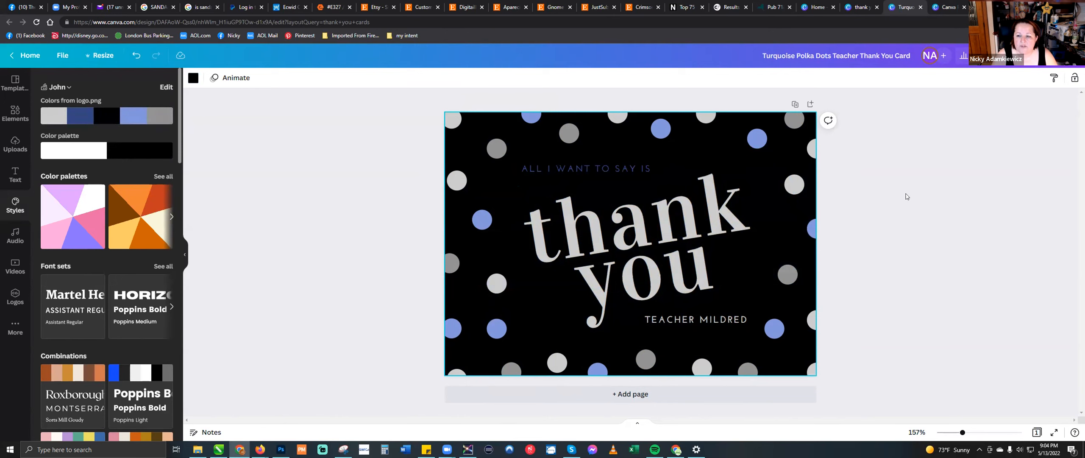
click(749, 137)
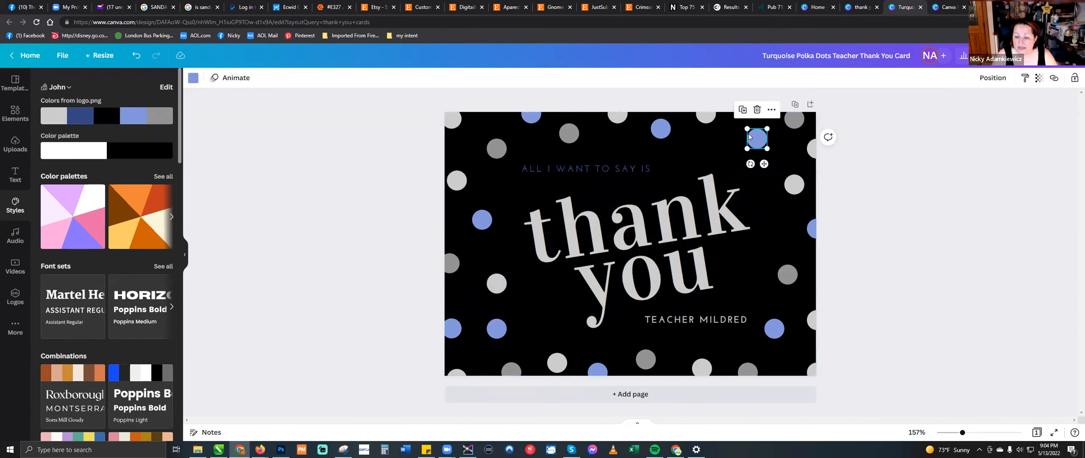
click(794, 184)
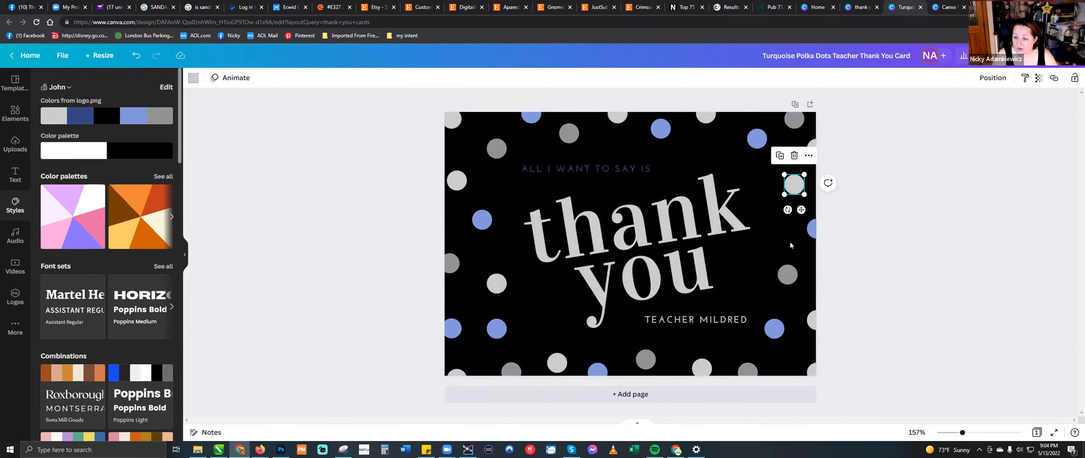
click(787, 278)
click(775, 328)
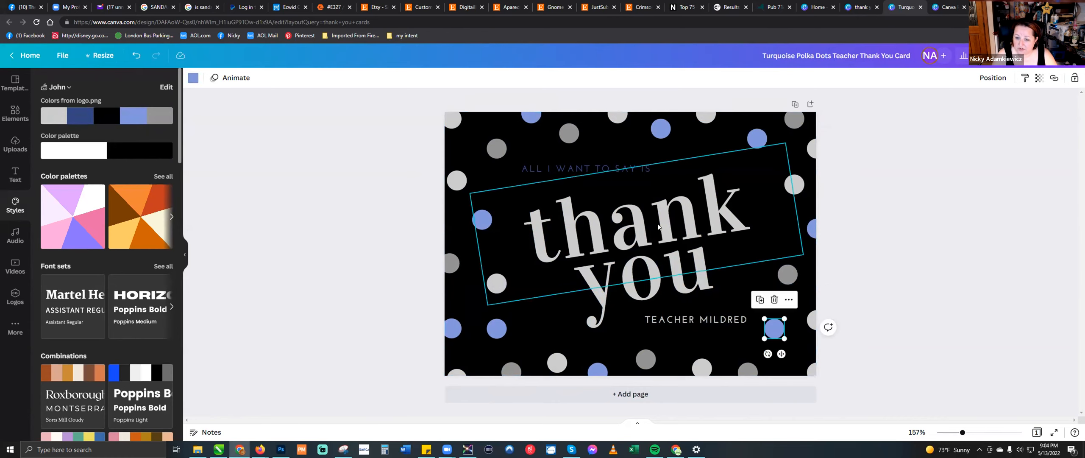
- Recolor the "thank you" text white from the brand color palette and move it slightly down
click(683, 217)
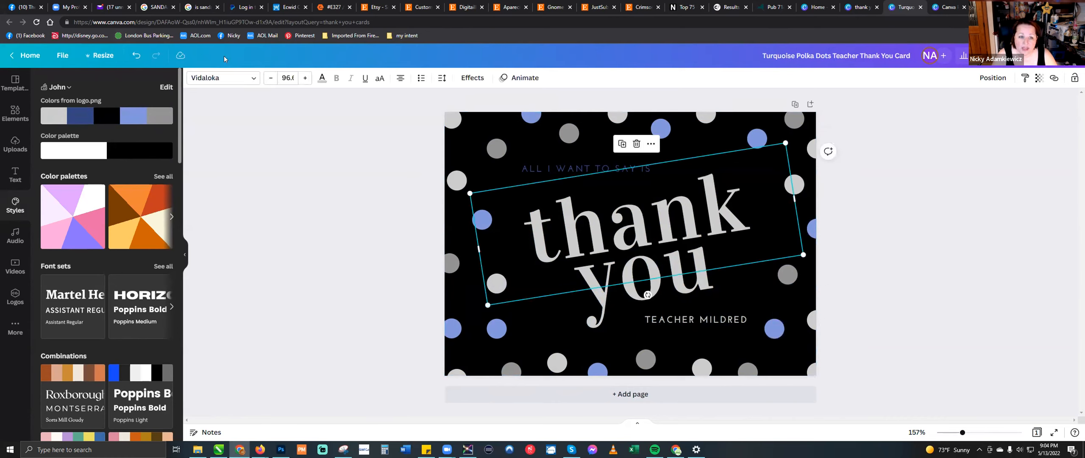
click(320, 80)
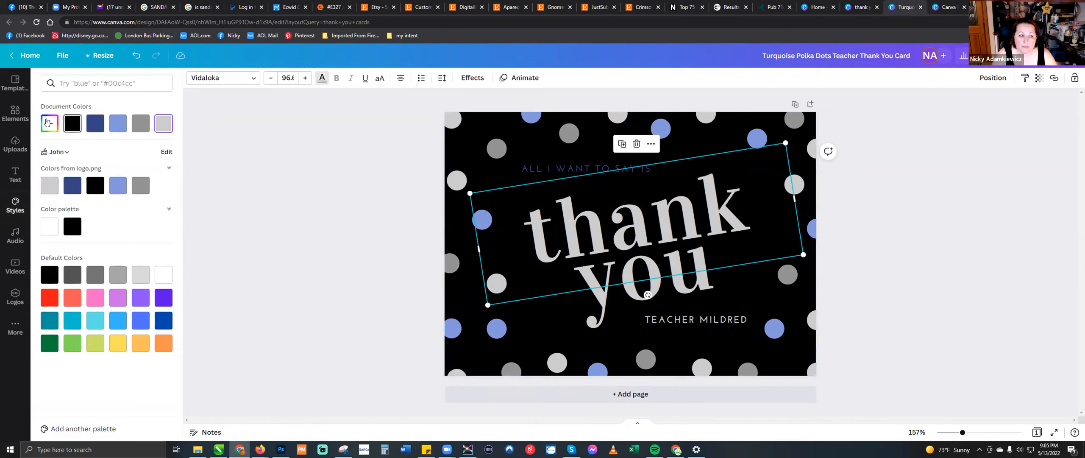
click(118, 185)
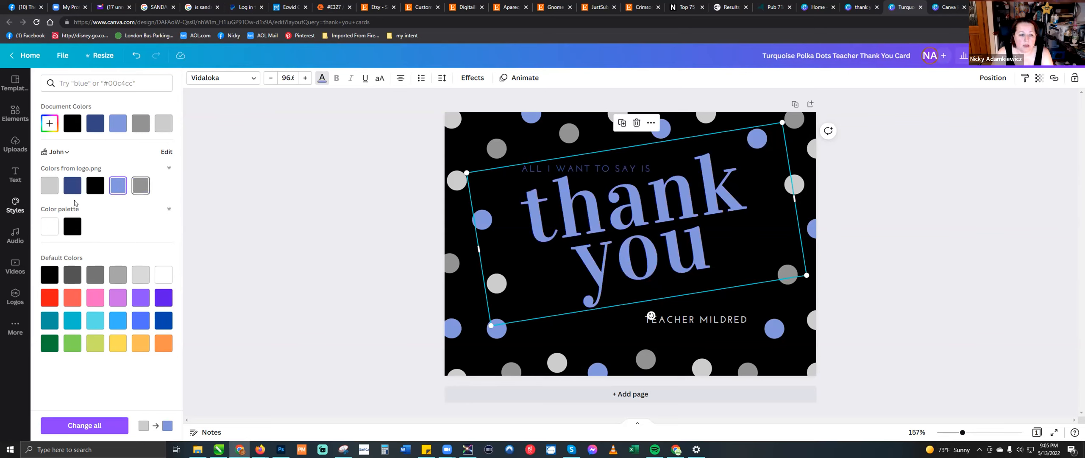
click(48, 227)
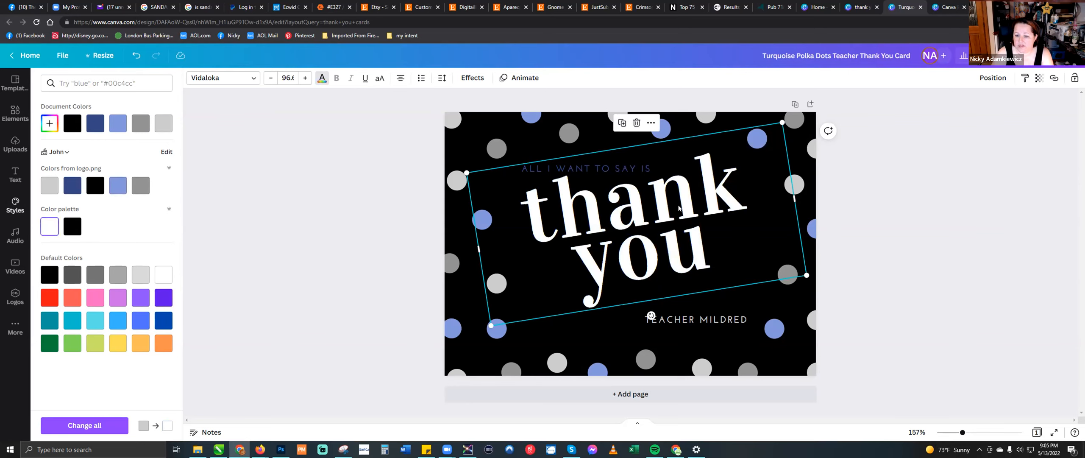
drag(687, 201, 684, 211)
click(272, 177)
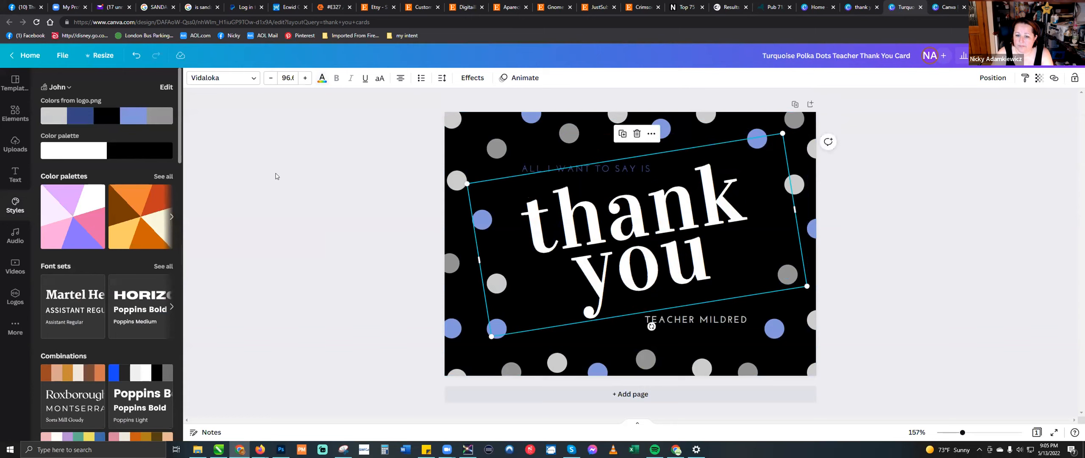
click(550, 167)
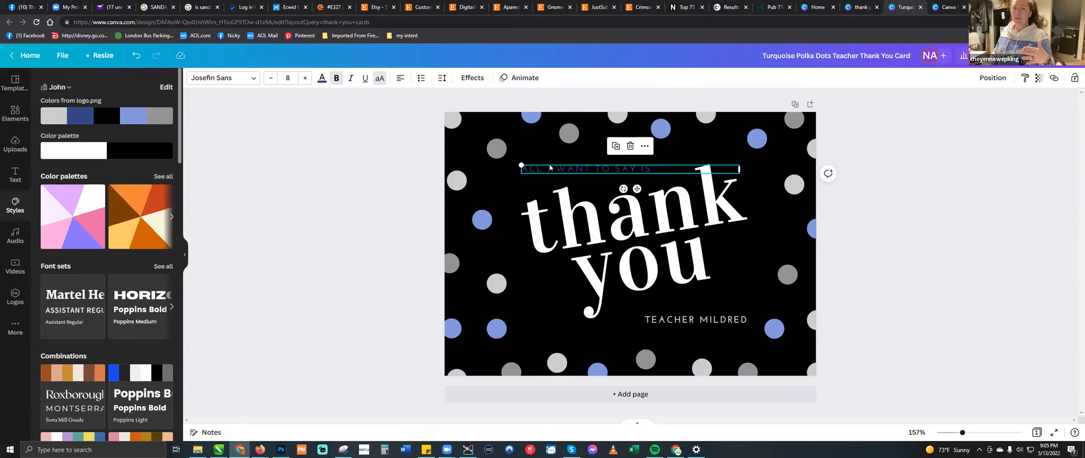
click(72, 150)
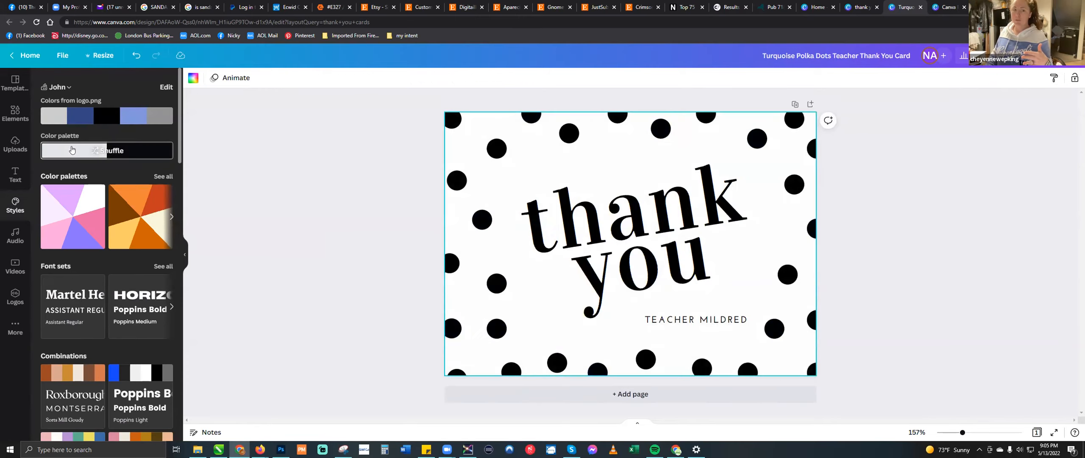
click(72, 150)
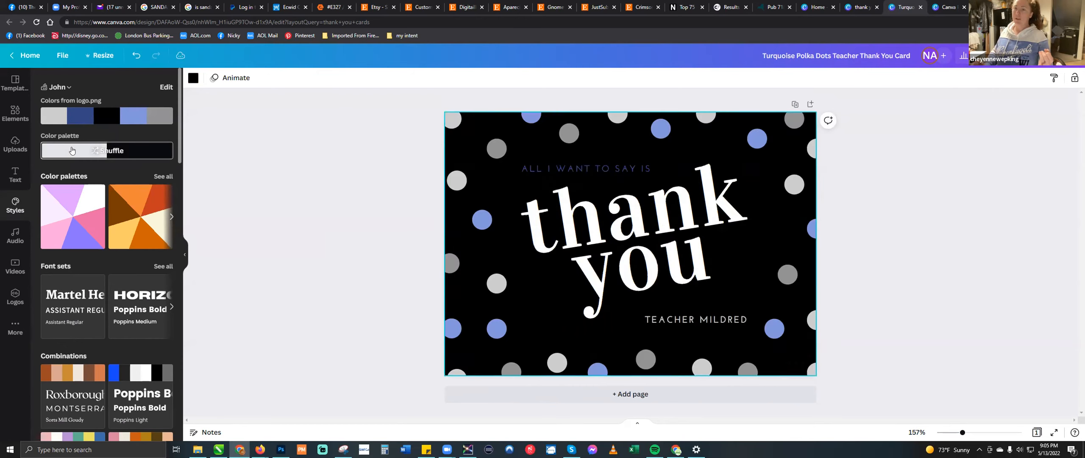
- Recolor the "All I want to say is" text white from the brand color palette
click(591, 169)
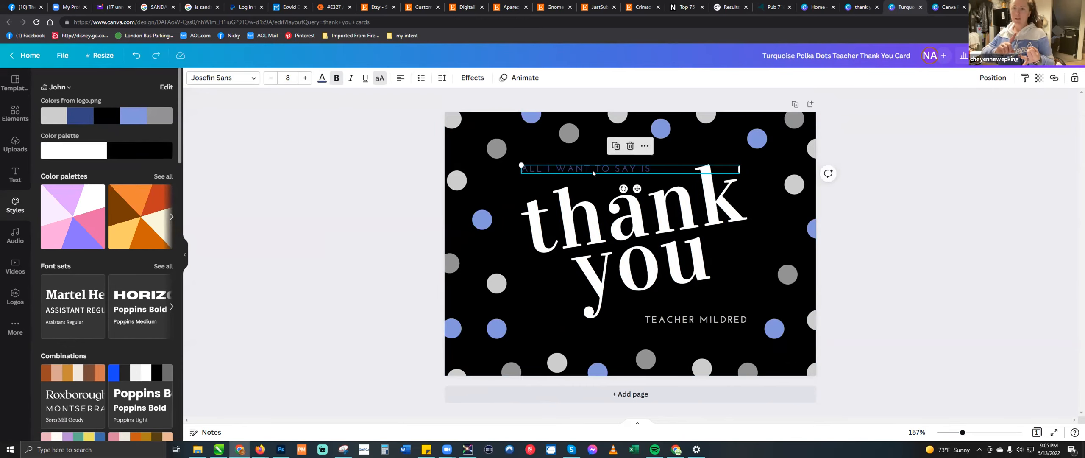
click(324, 80)
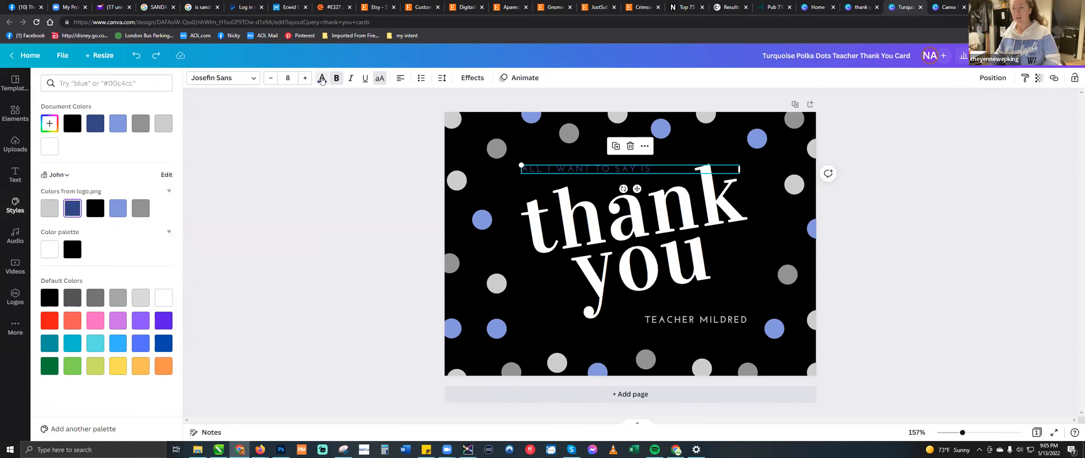
click(52, 249)
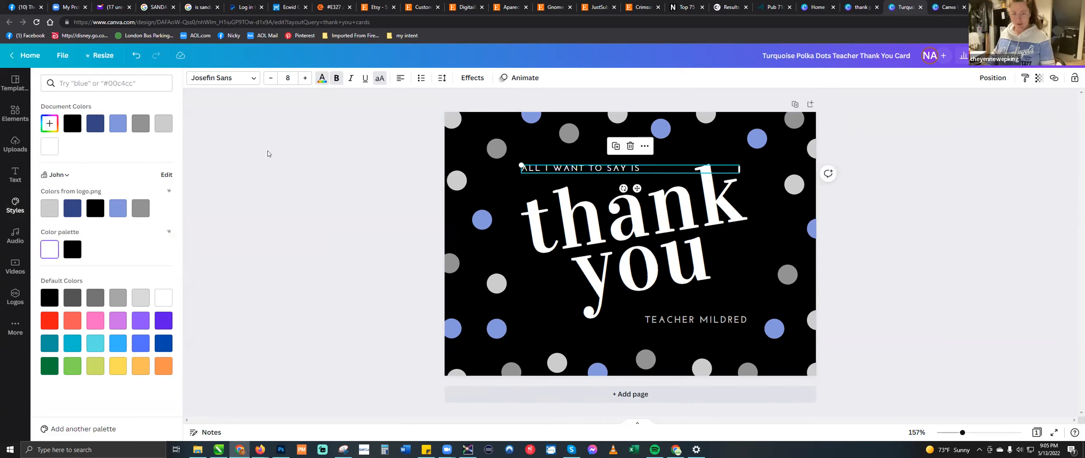
- Try the Neon effect at intensity 58, a curved shape and the Lift effect on the "thank you" text
click(592, 224)
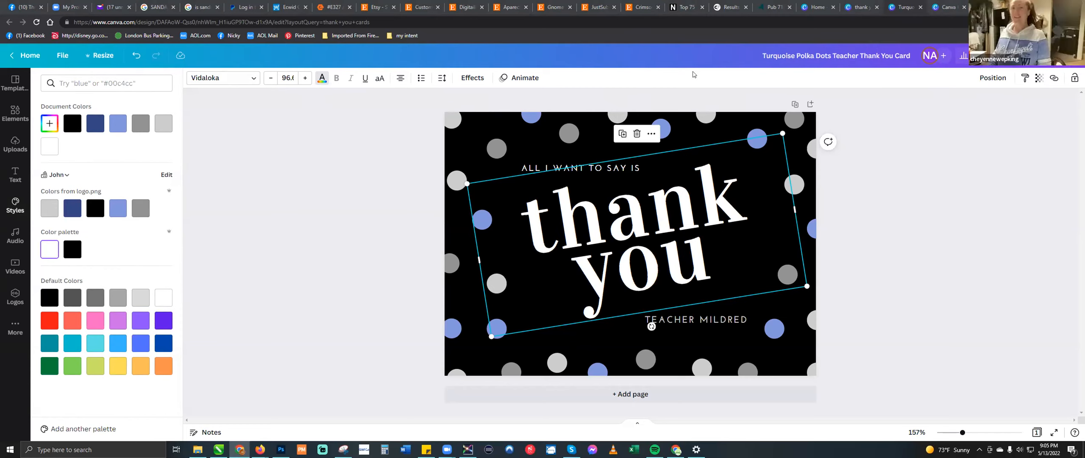
click(469, 79)
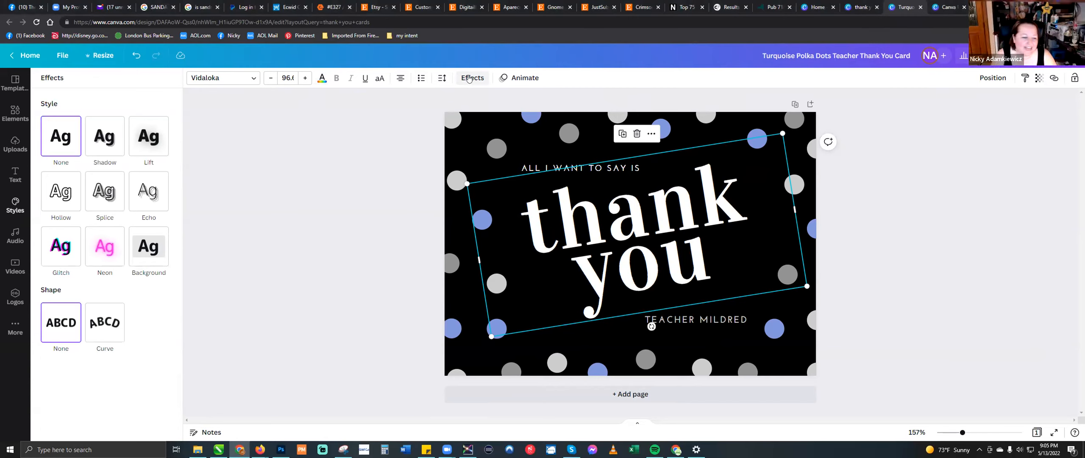
click(101, 248)
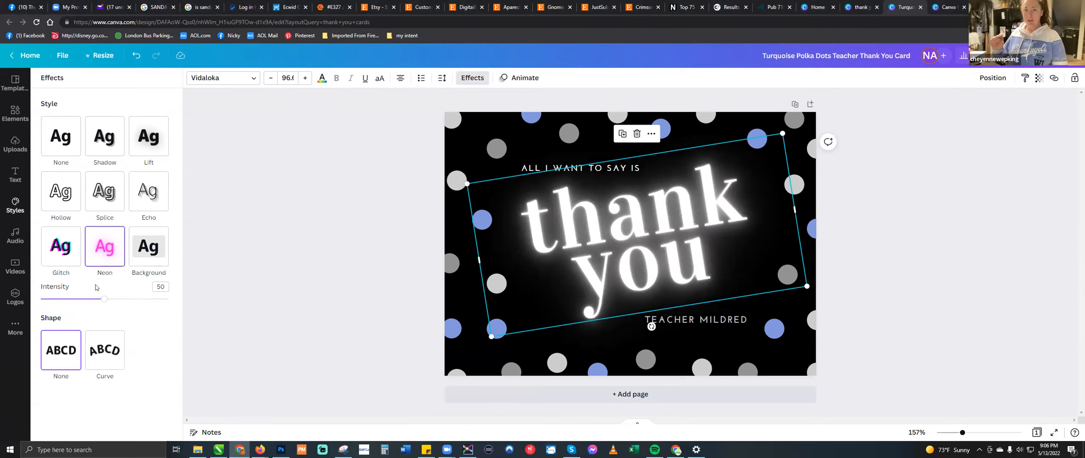
mouse_move(104, 299)
mouse_down()
mouse_move(136, 299)
mouse_move(114, 298)
mouse_up()
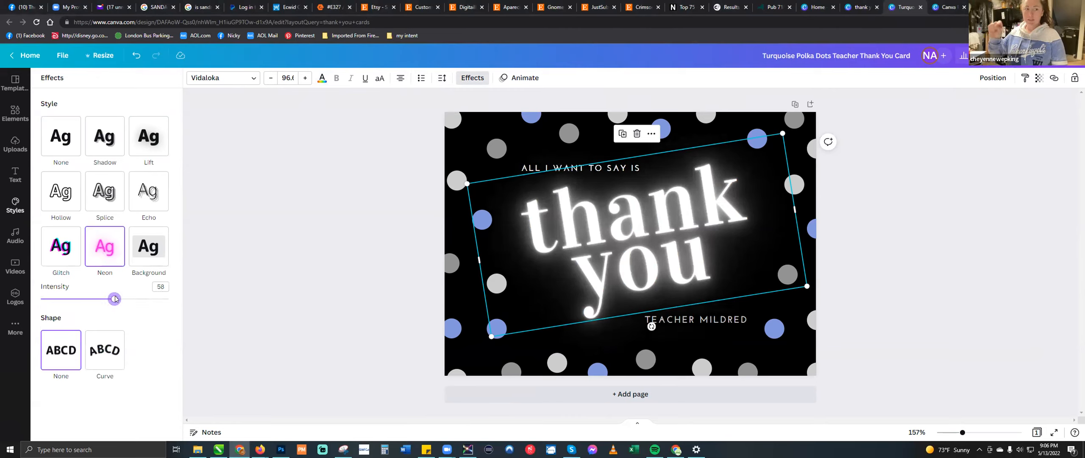
click(113, 362)
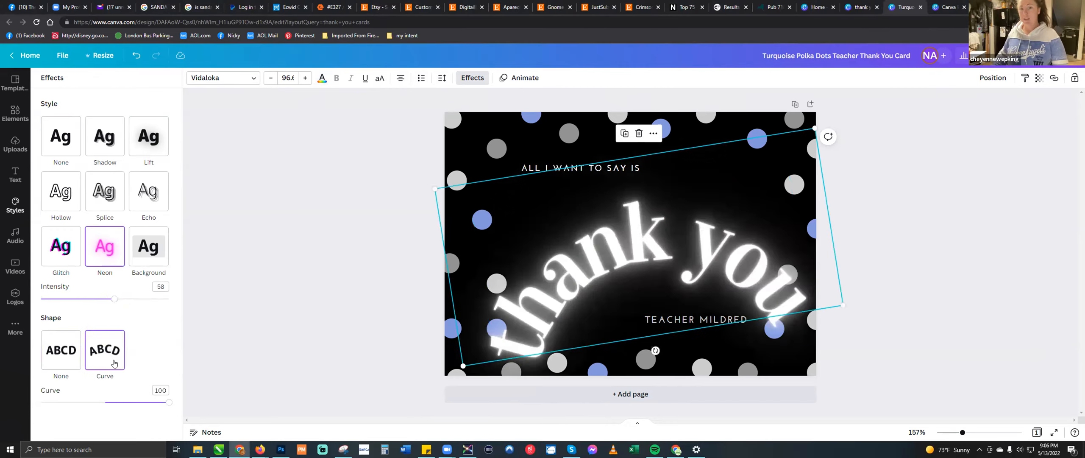
click(63, 350)
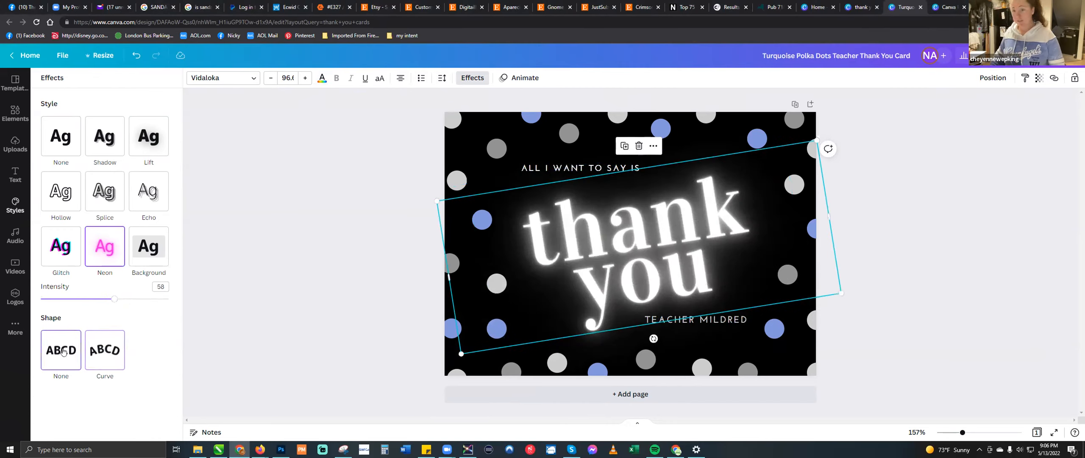
click(149, 149)
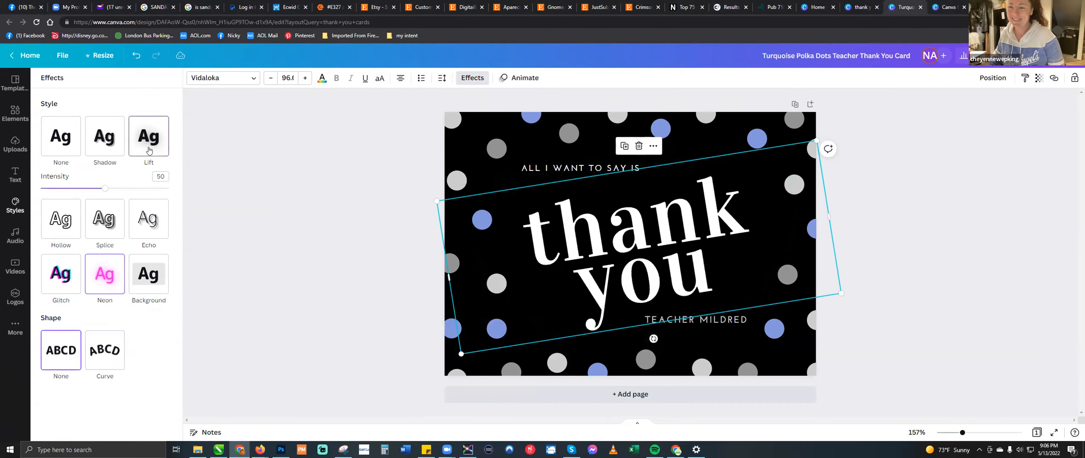
drag(105, 188, 133, 189)
- Apply a Shadow effect to the "thank you" text in the periwinkle document color with transparency 100
click(108, 143)
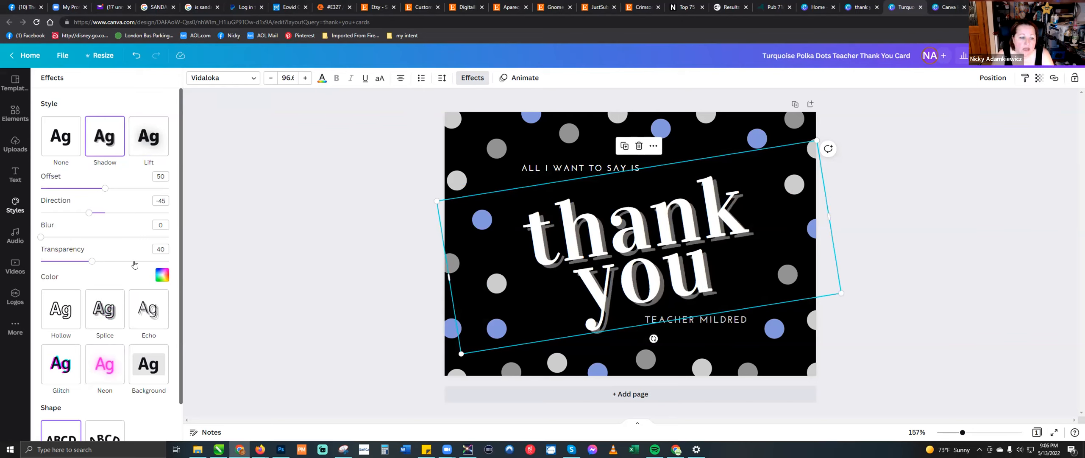
click(161, 275)
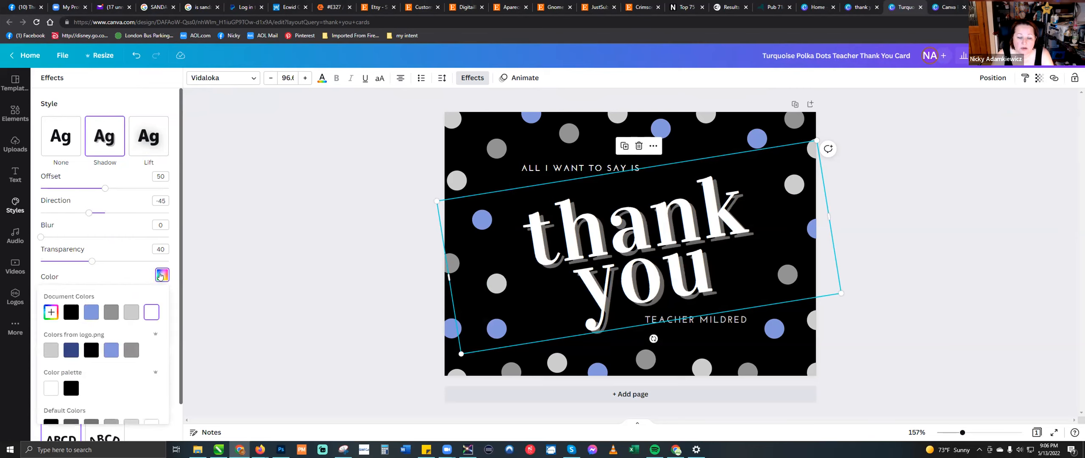
click(91, 314)
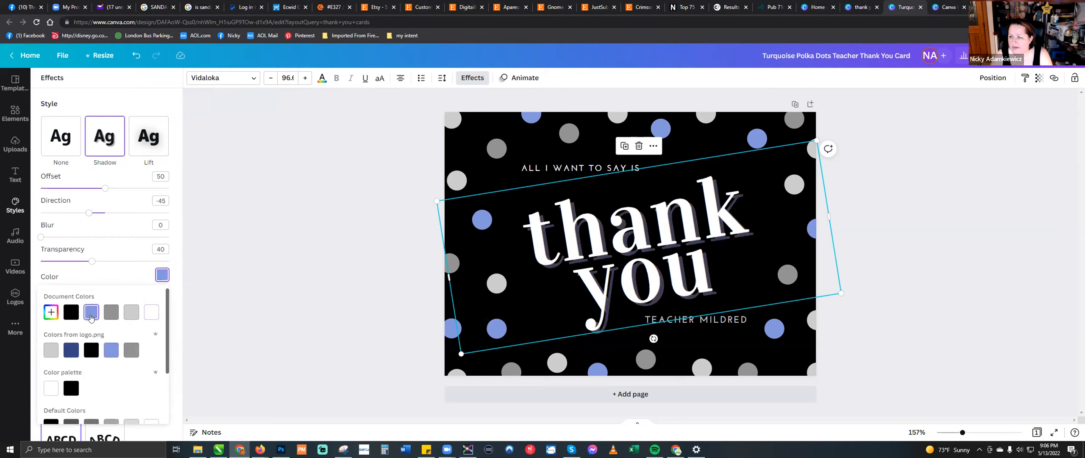
click(1042, 79)
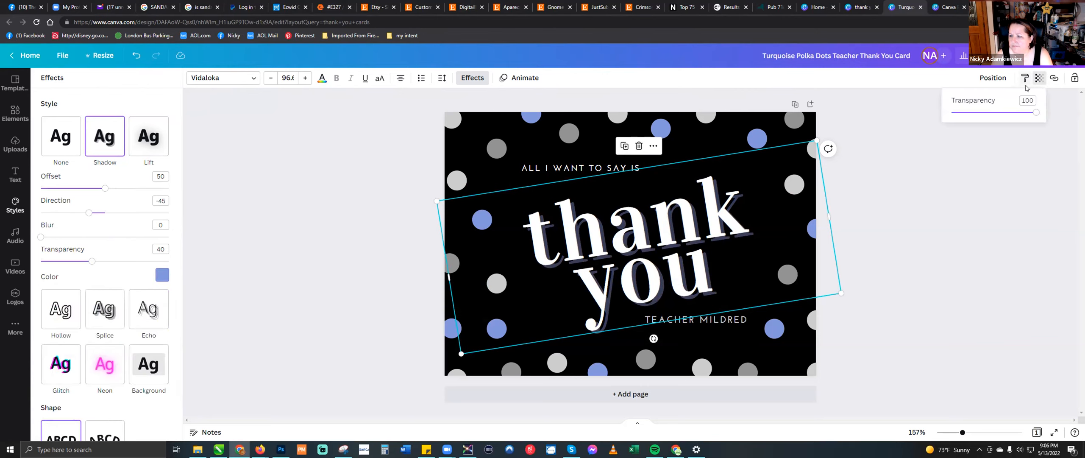
click(1039, 79)
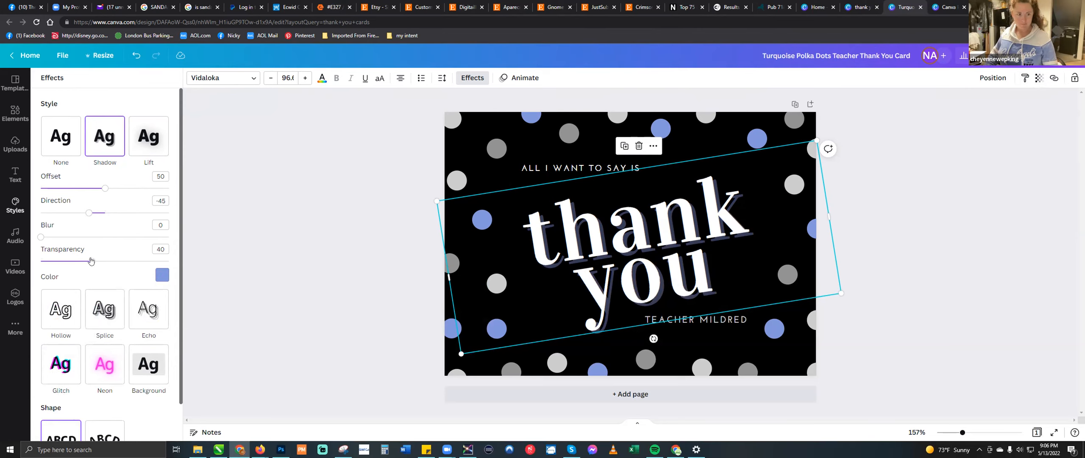
drag(91, 261, 206, 263)
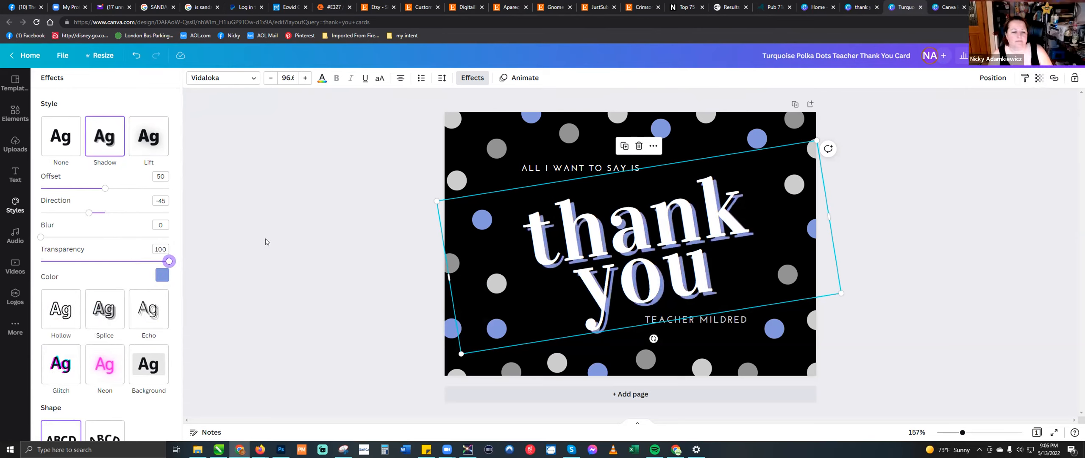
click(282, 187)
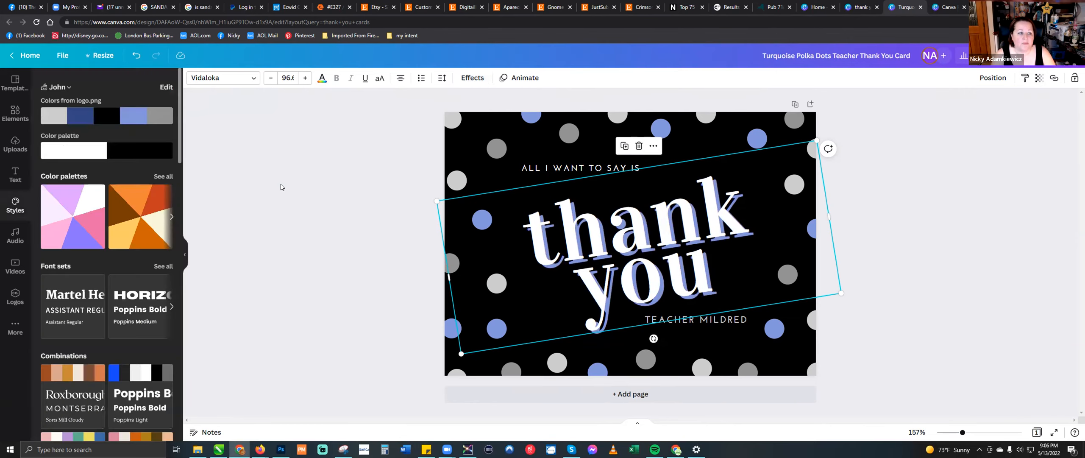
click(324, 163)
- Rotate the "thank you" text to about -17° and reposition it between the two smaller text lines
click(688, 220)
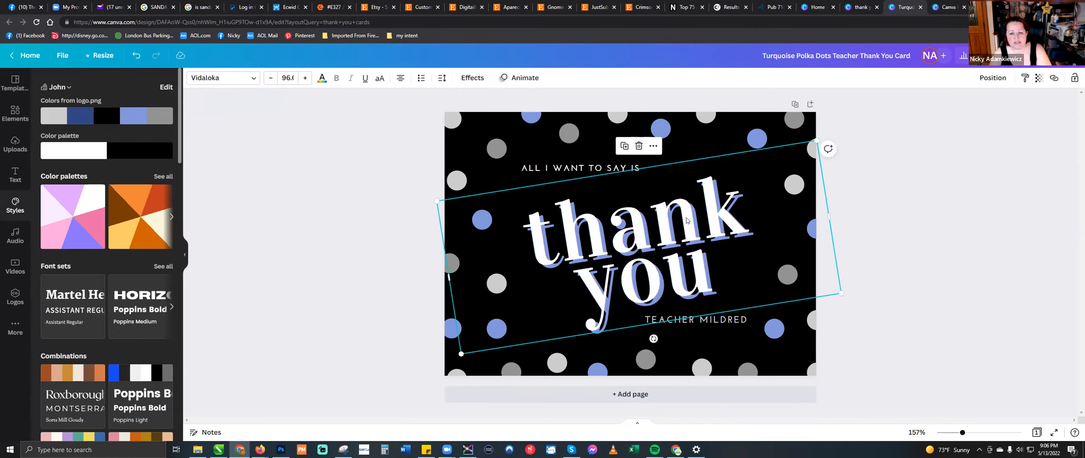
drag(687, 220, 707, 197)
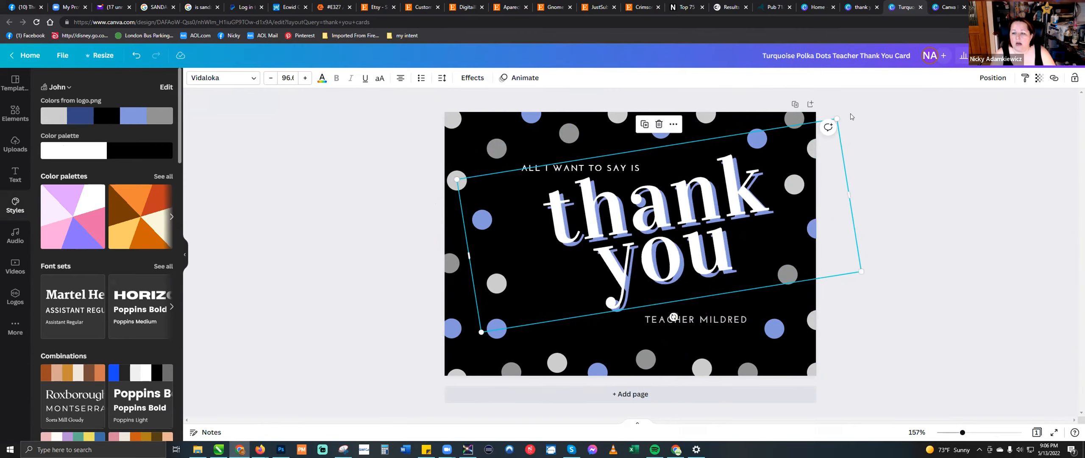
double_click(691, 210)
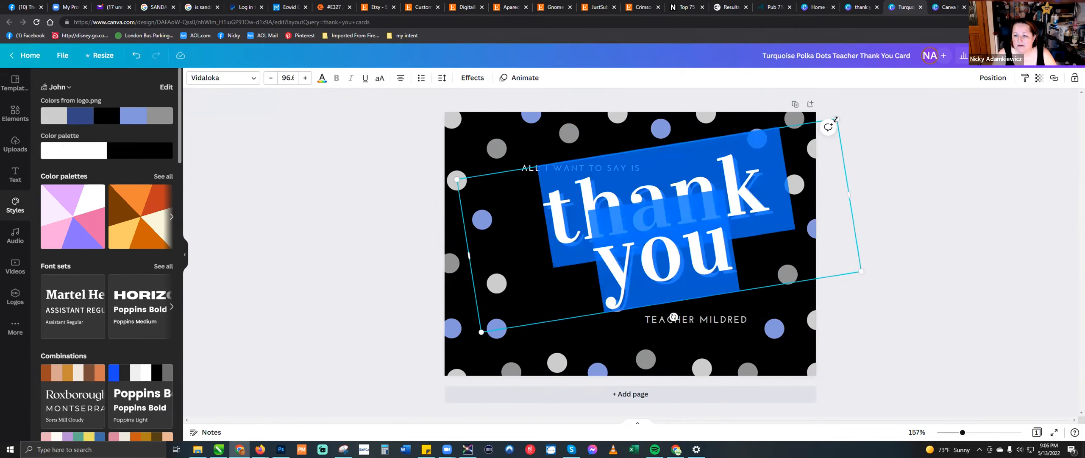
key(Escape)
key(Escape)
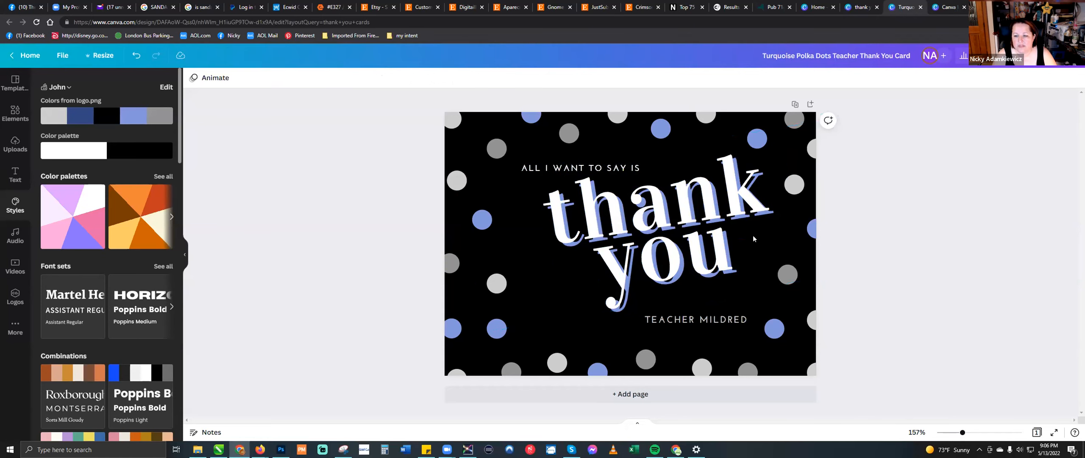
click(735, 206)
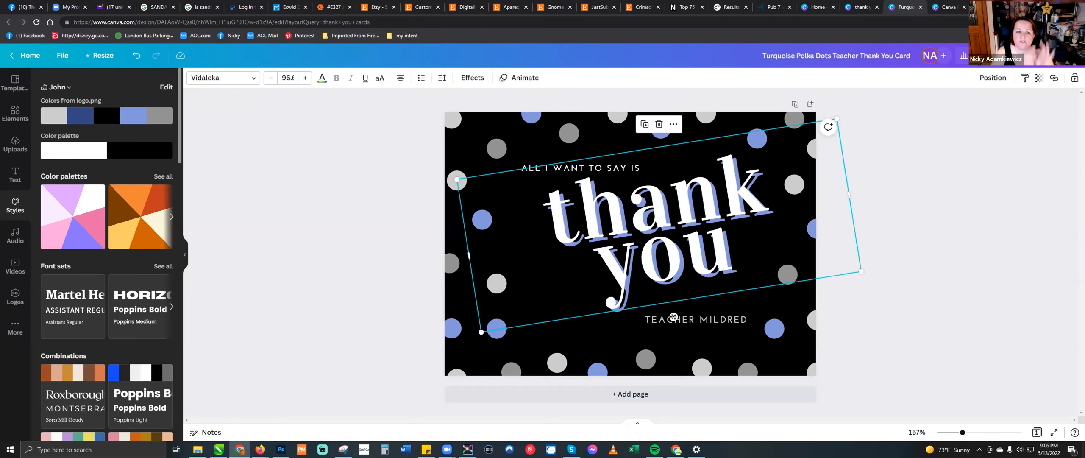
drag(674, 316, 673, 276)
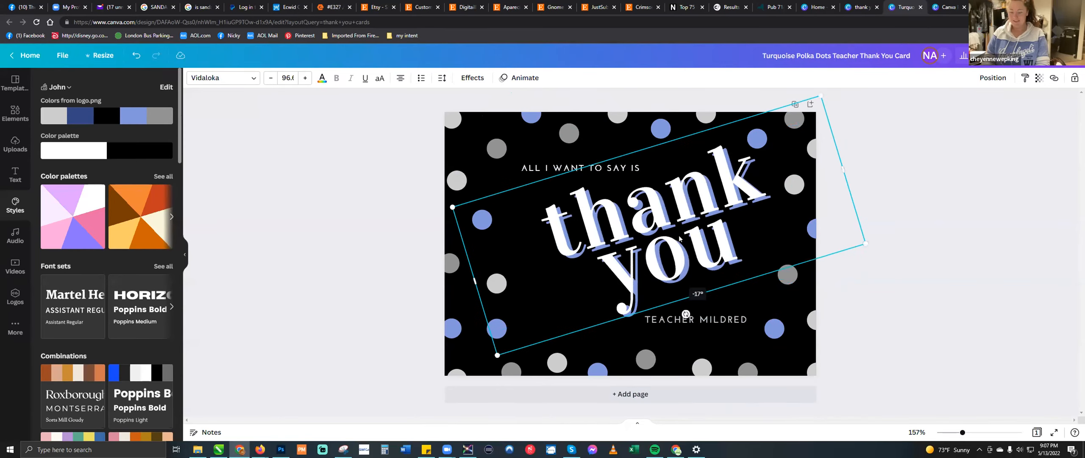
drag(702, 186, 680, 198)
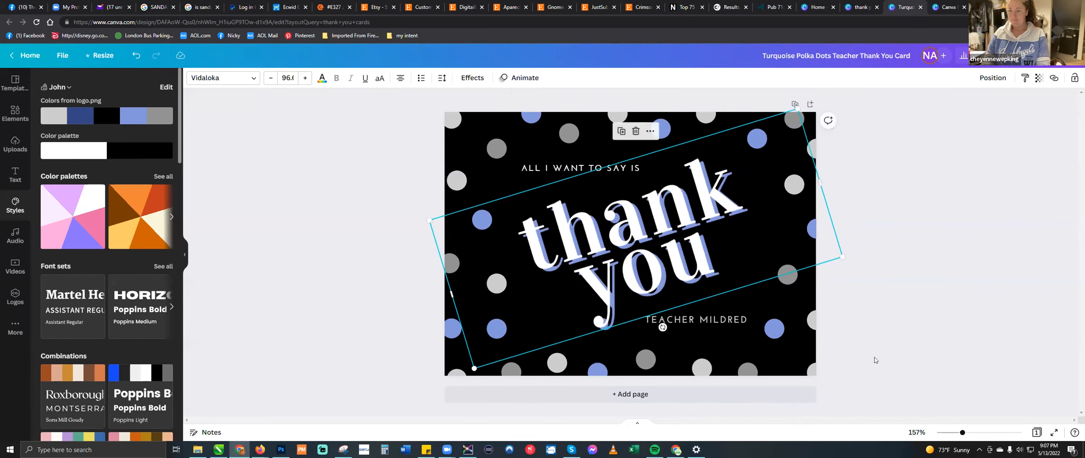
click(876, 360)
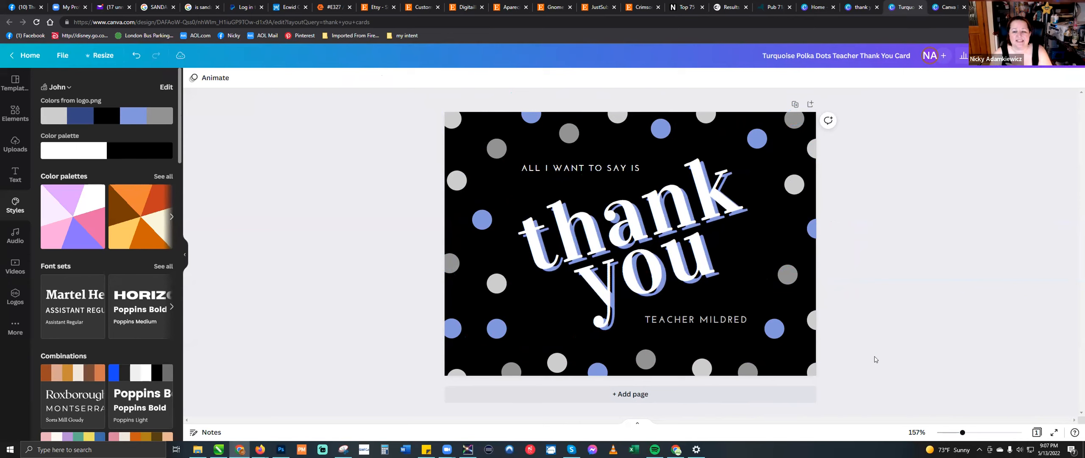
- Try the brand kit's light gray and white as the card background, then set it back to black
click(770, 359)
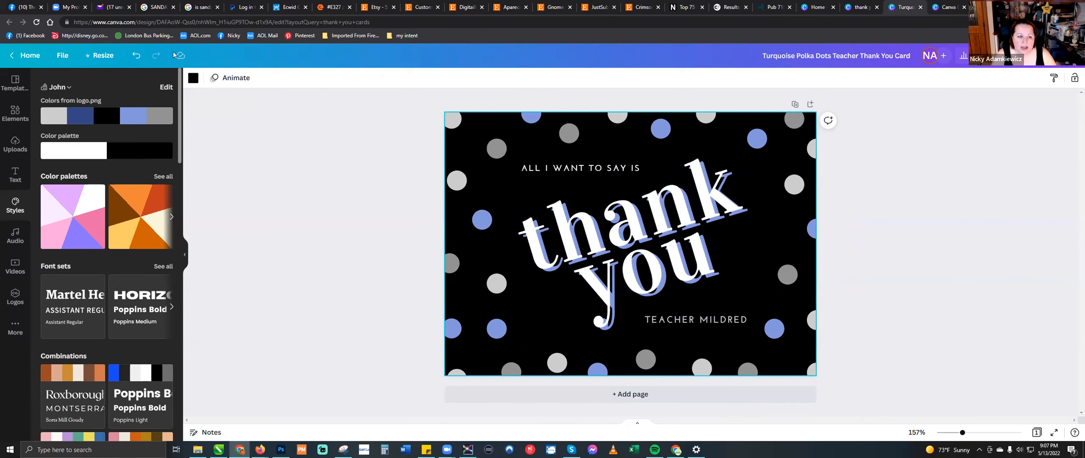
click(192, 78)
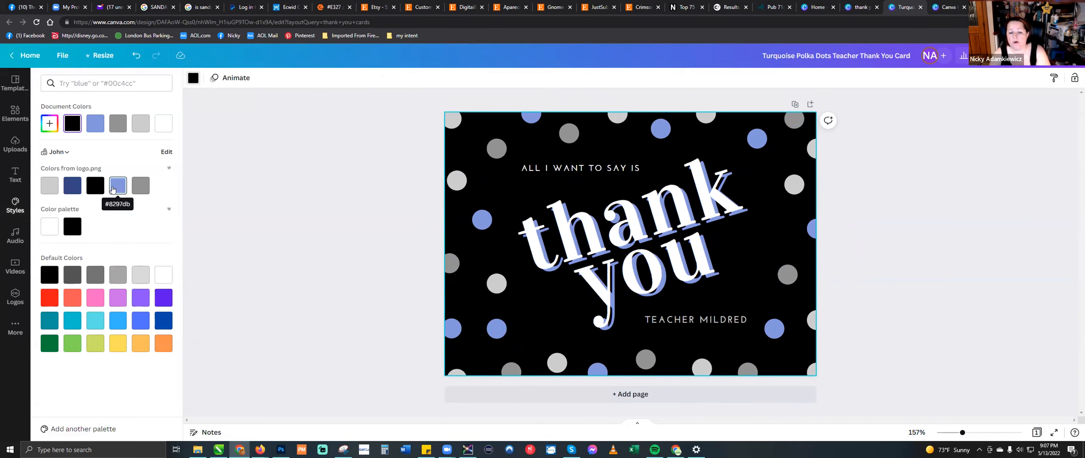
click(48, 189)
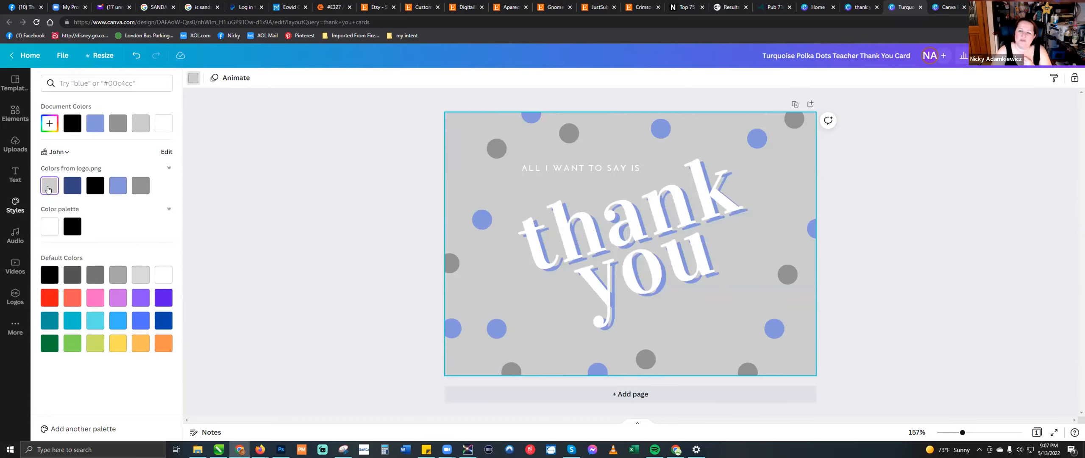
click(49, 227)
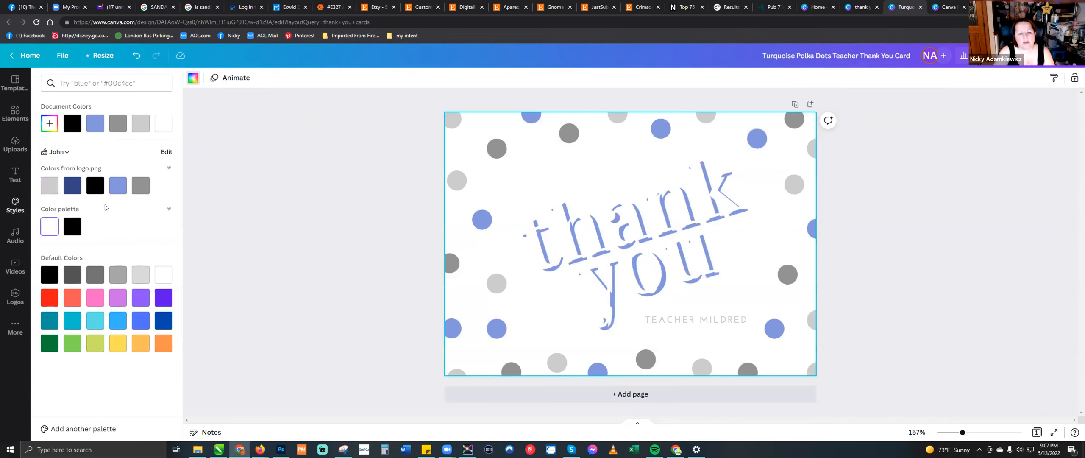
click(72, 226)
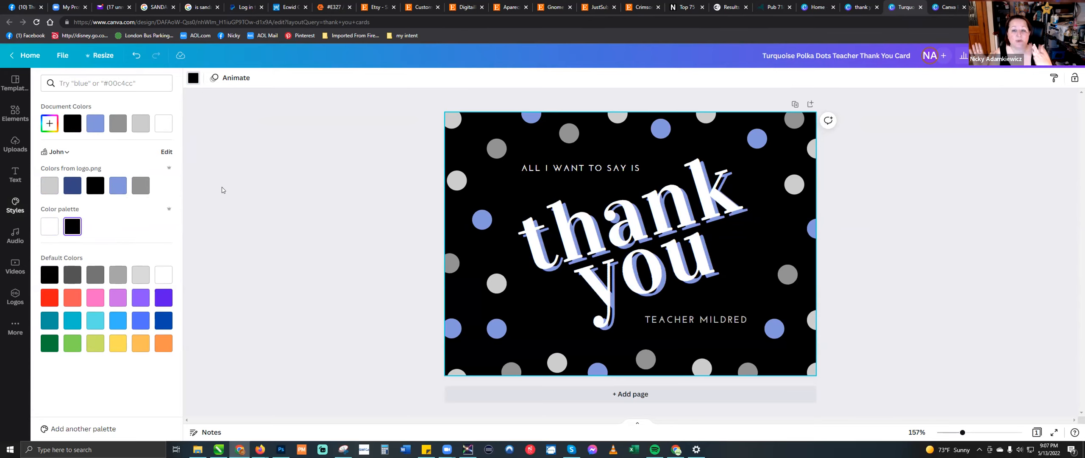
click(494, 155)
click(346, 183)
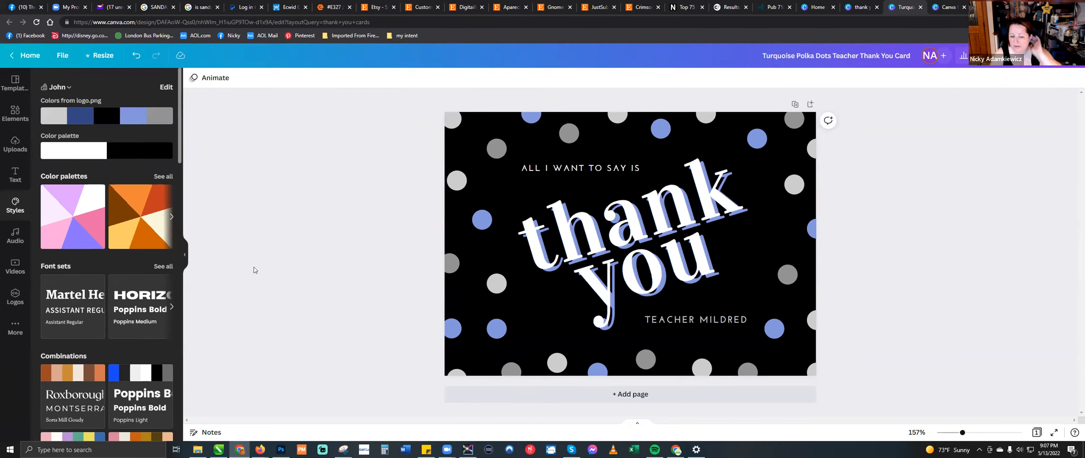
- Try a light orange default color on the "thank you" text, then set it back to white
click(6, 117)
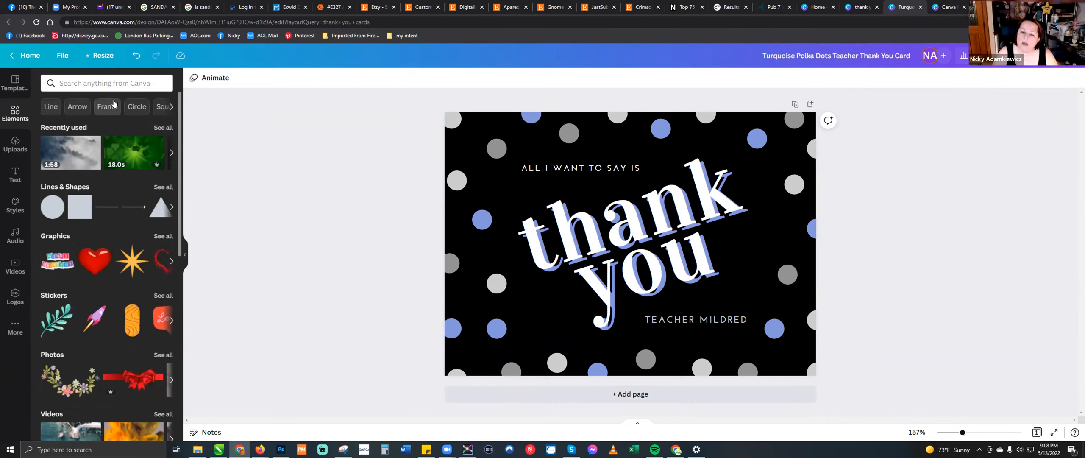
click(632, 229)
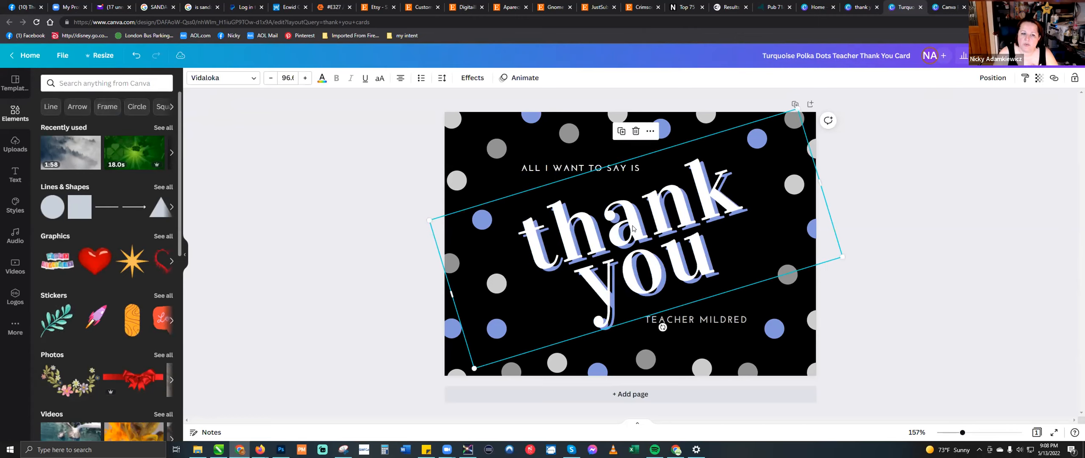
click(322, 79)
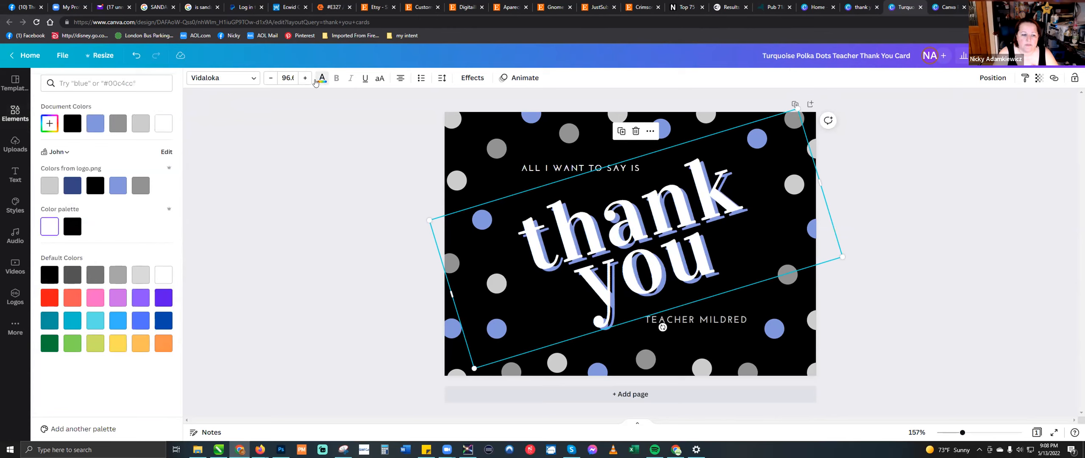
click(141, 343)
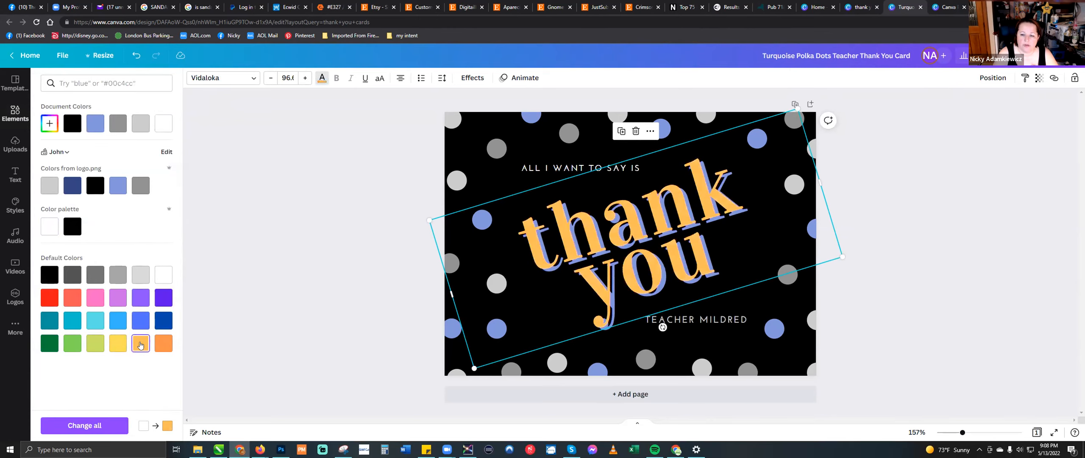
click(162, 277)
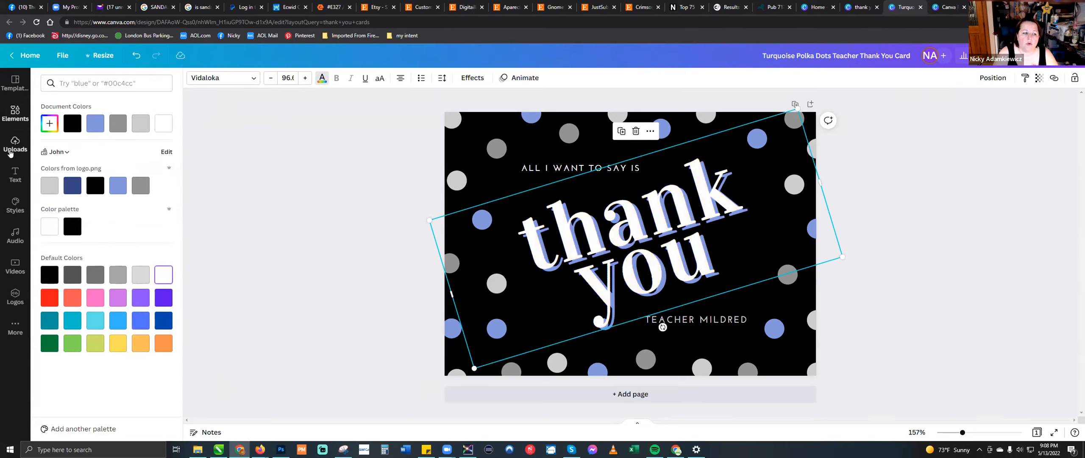
- Add a scalloped circle frame over the start of the "thank you" text and fill it with the Just Blanking Fun logo
click(15, 202)
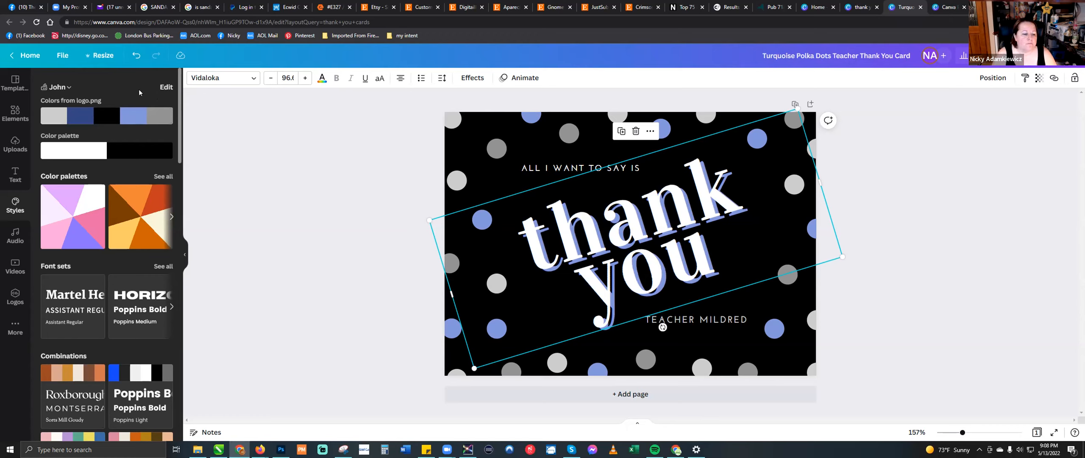
click(12, 121)
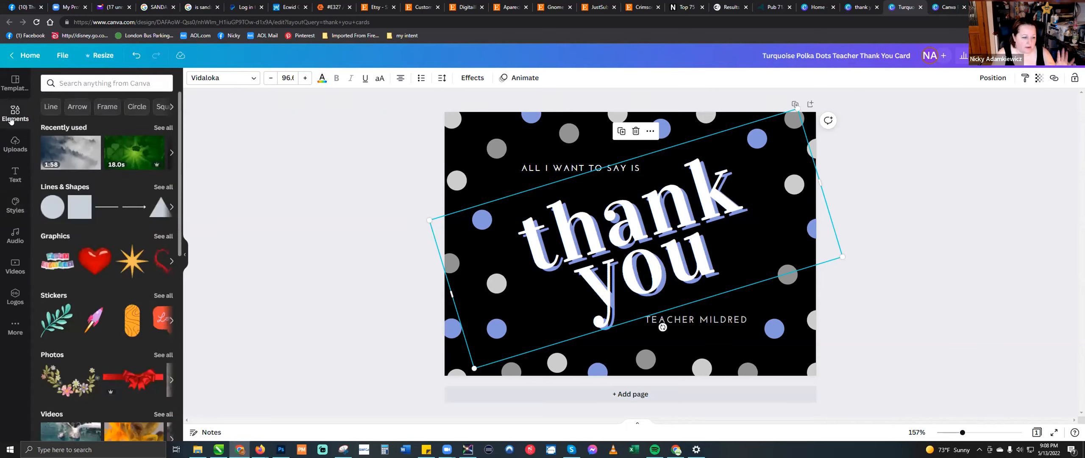
click(105, 107)
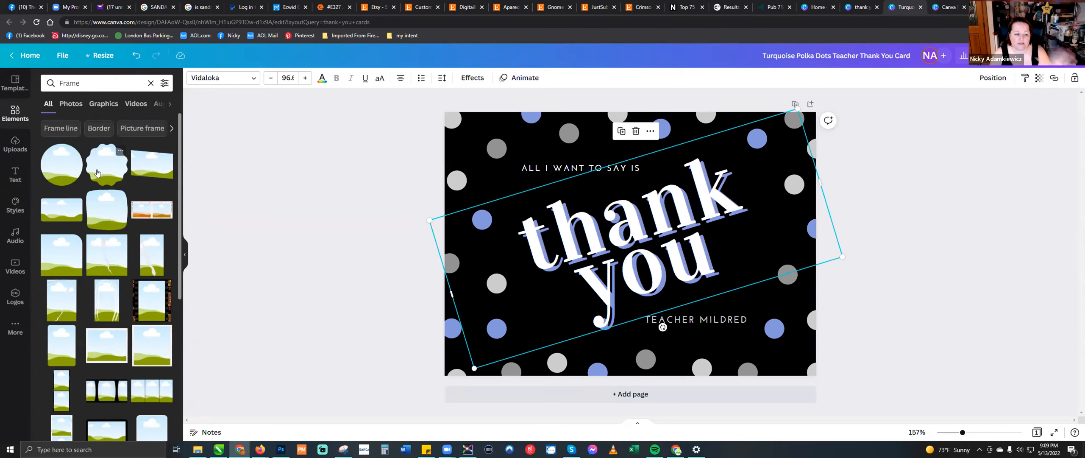
drag(97, 172, 503, 158)
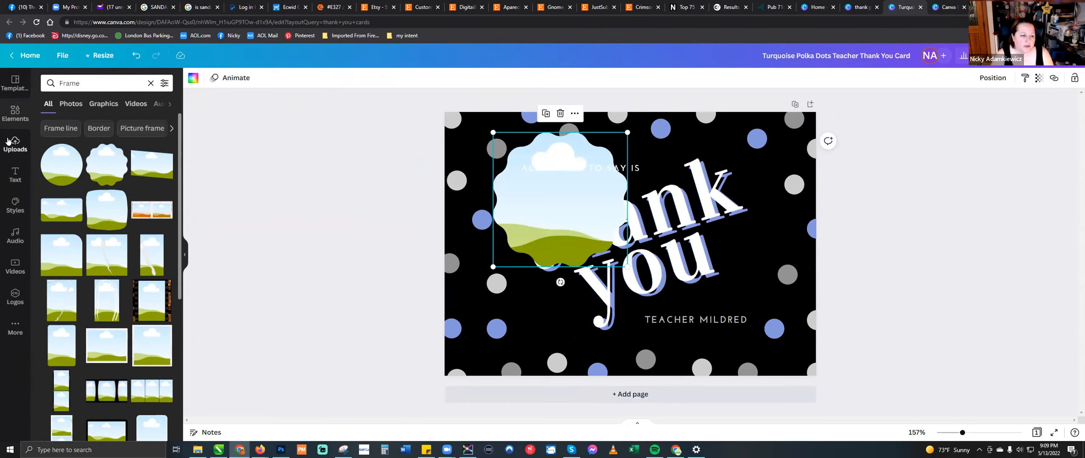
click(28, 140)
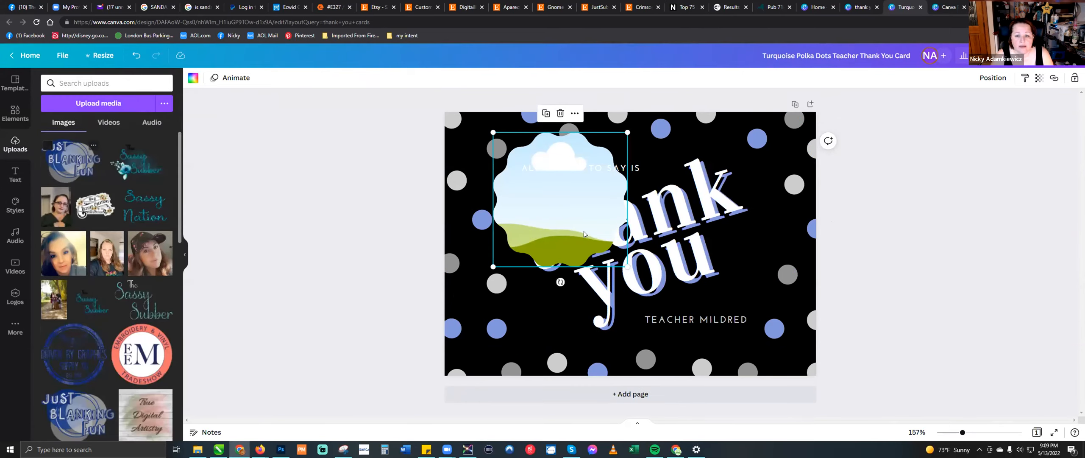
drag(75, 162, 561, 191)
drag(575, 205, 552, 189)
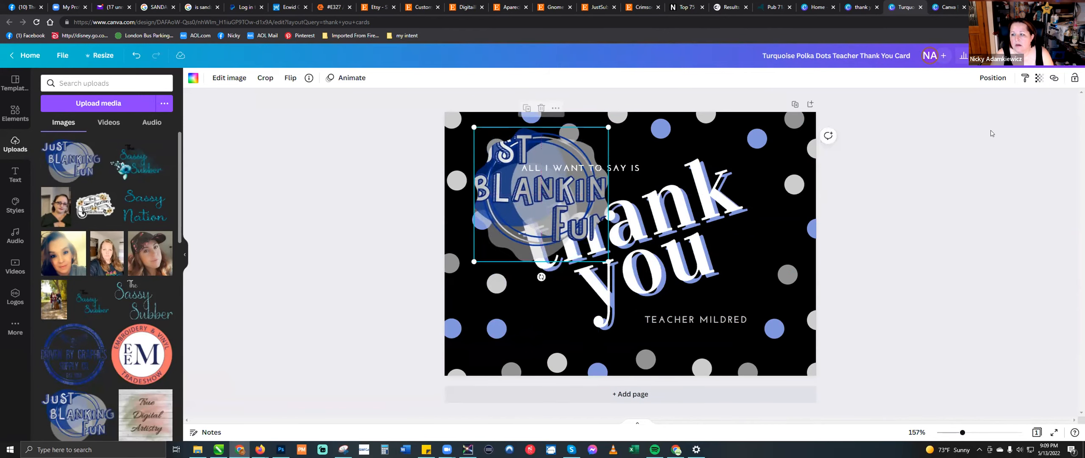
- Check the logo frame's transparency setting and move the frame to the card's left side, over the start of "thank"
click(1030, 78)
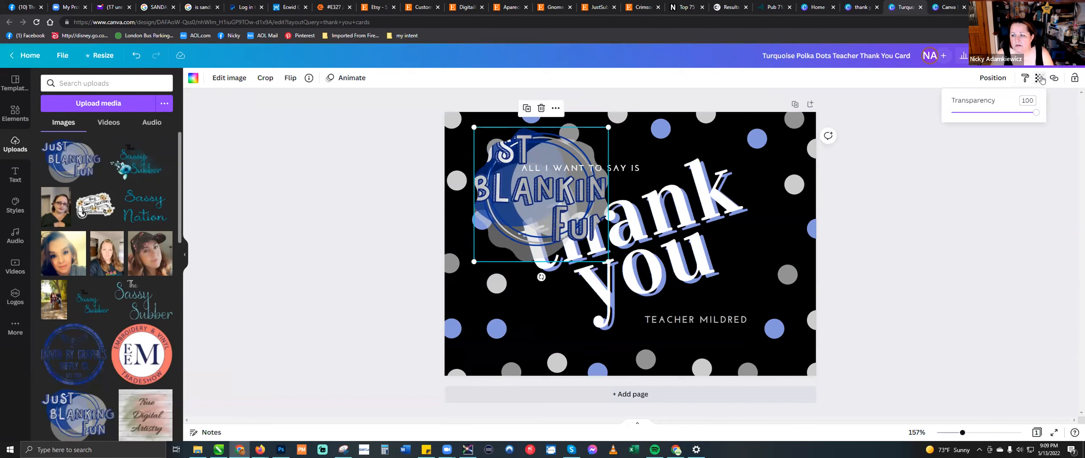
click(1037, 79)
drag(542, 203, 541, 247)
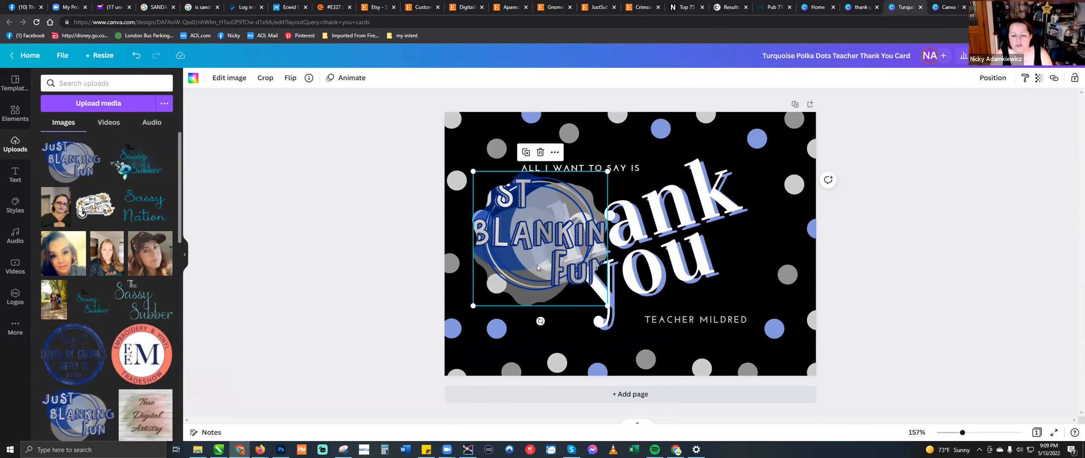
drag(538, 267, 520, 238)
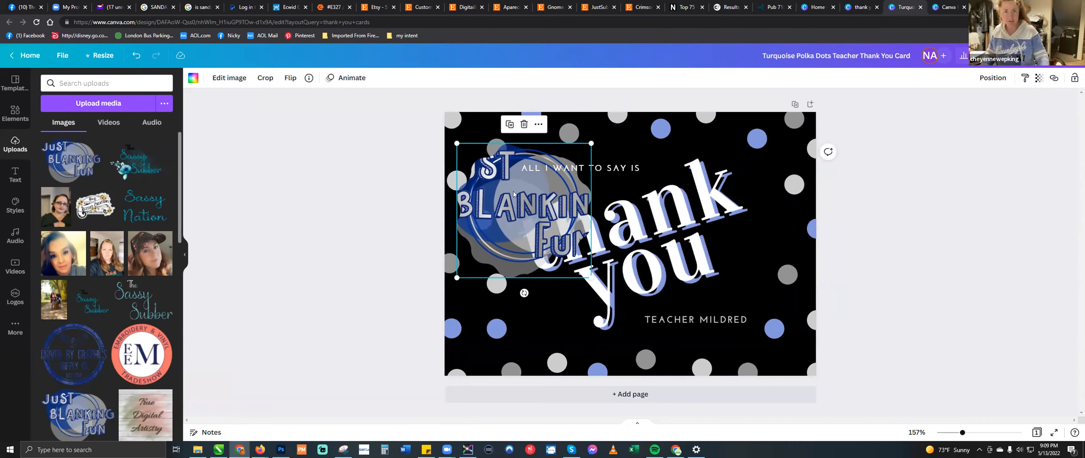
- Replace the logo in the scalloped frame with the uploaded portrait in a dark cap and nudge the frame slightly
click(539, 124)
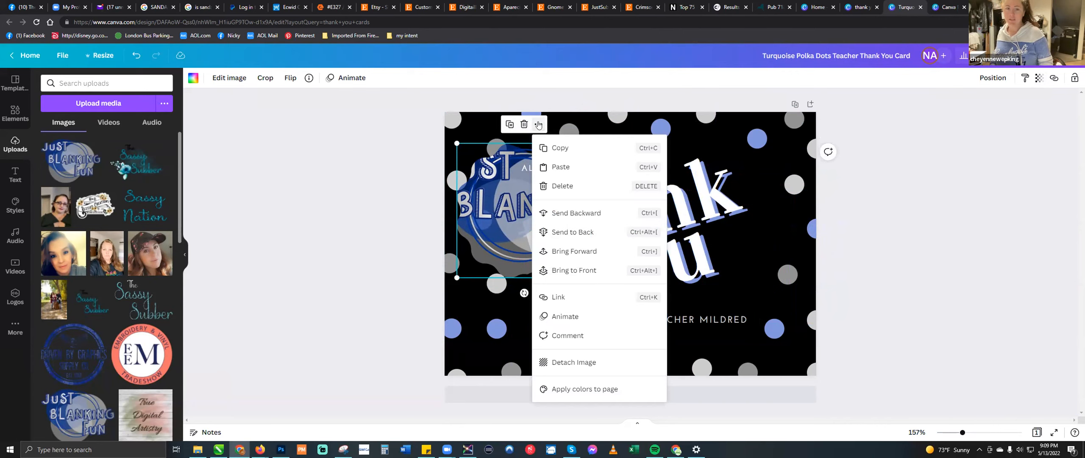
click(538, 124)
drag(152, 237, 510, 214)
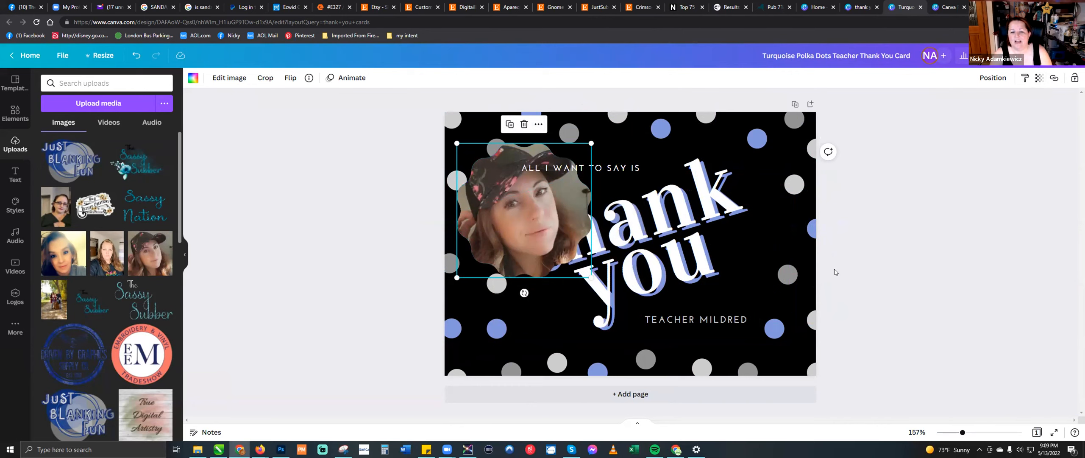
drag(532, 201, 535, 207)
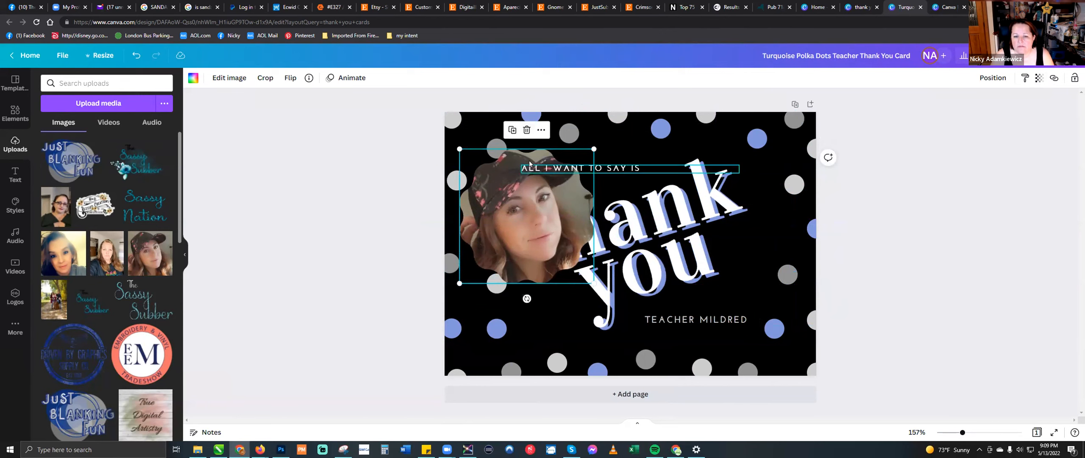
- Duplicate the framed portrait to the card's right half, then delete the copy's image and its empty frame
click(512, 130)
drag(540, 214, 690, 210)
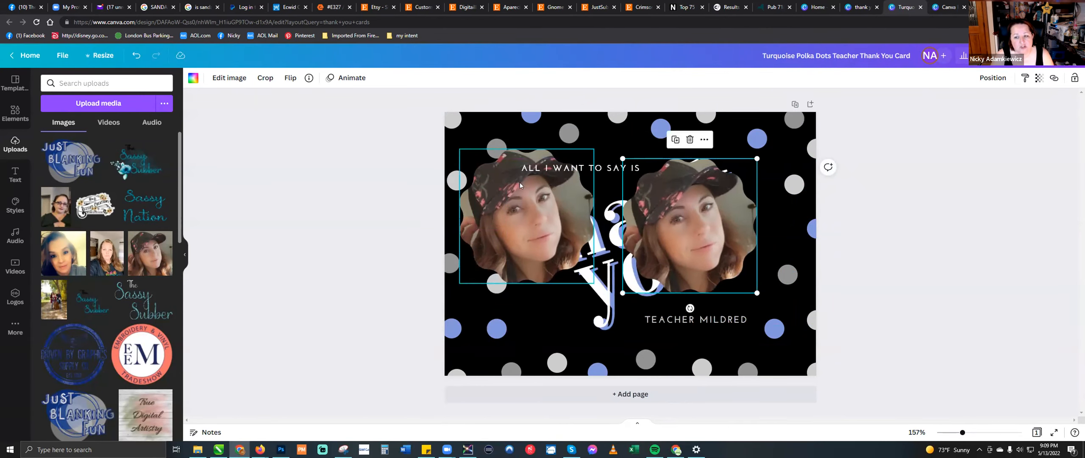
click(689, 140)
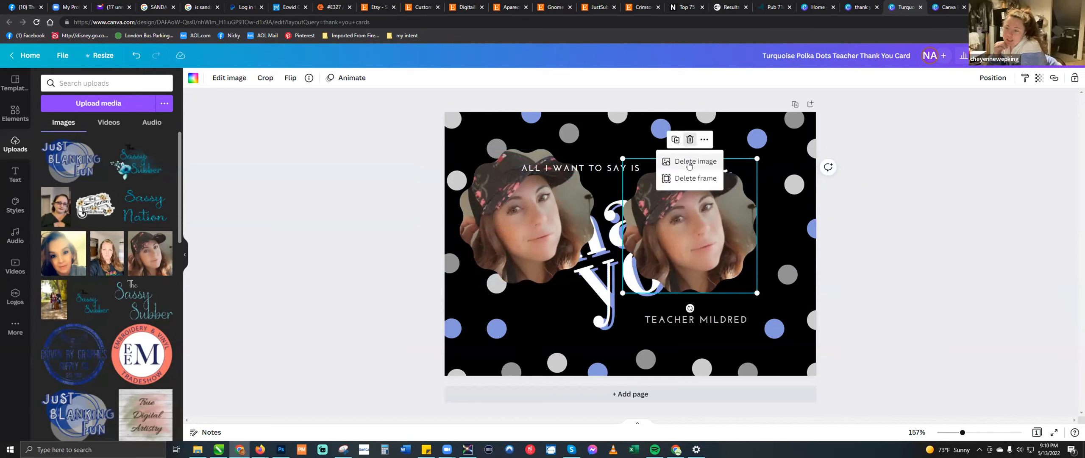
click(688, 164)
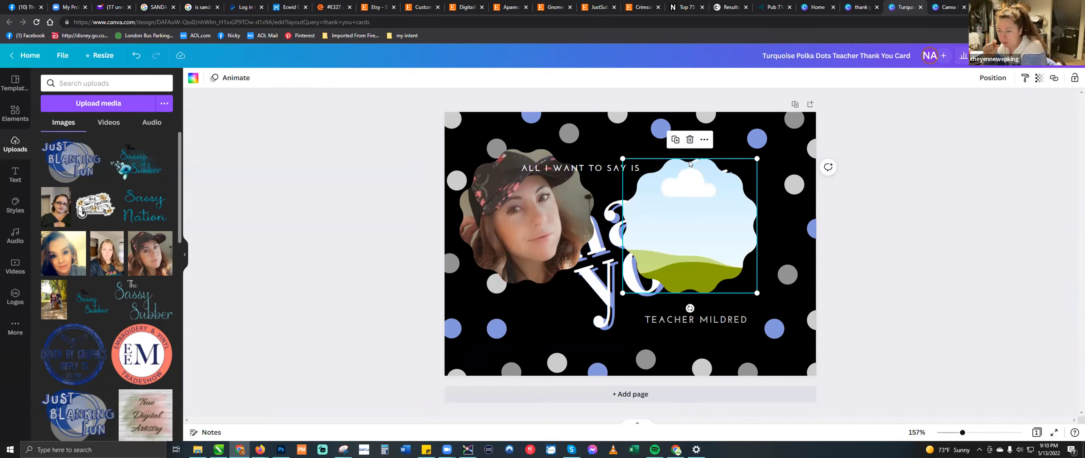
key(Delete)
- Delete the remaining portrait and its scalloped frame from the card
click(549, 211)
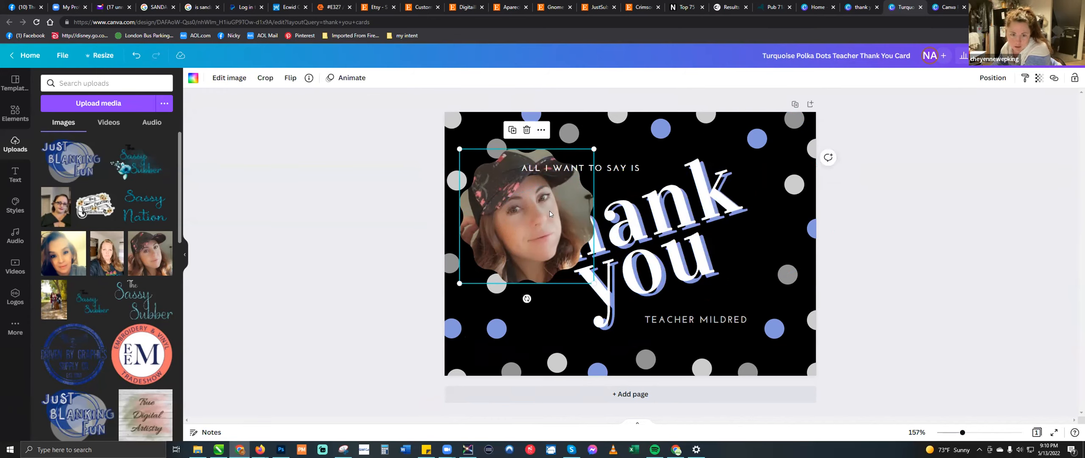
key(Delete)
key(Delete)
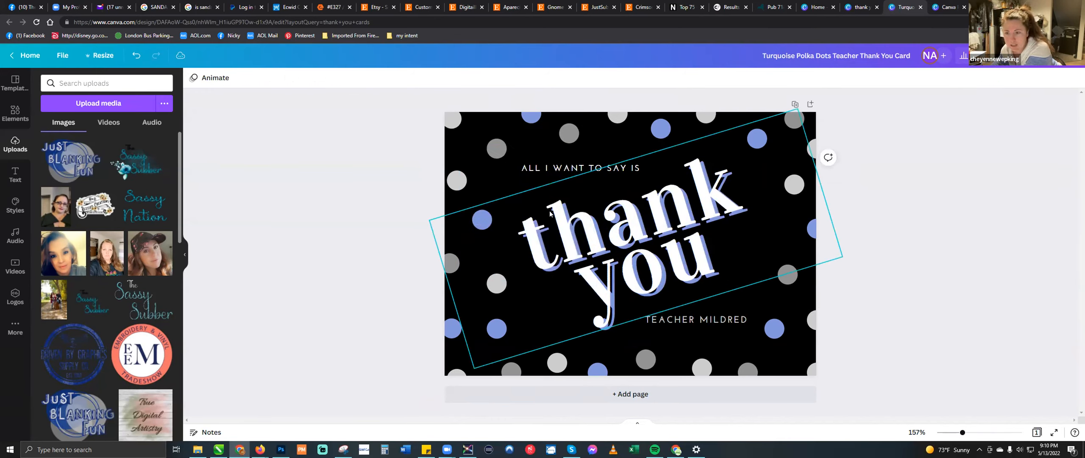
- Set the "thank you" text's letter spacing to -25 and its line spacing to 0.8
click(666, 230)
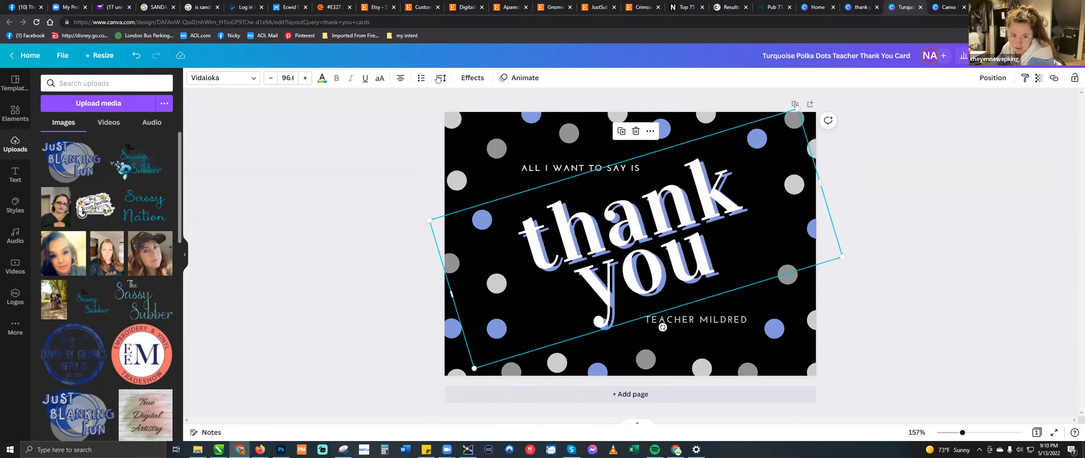
click(440, 78)
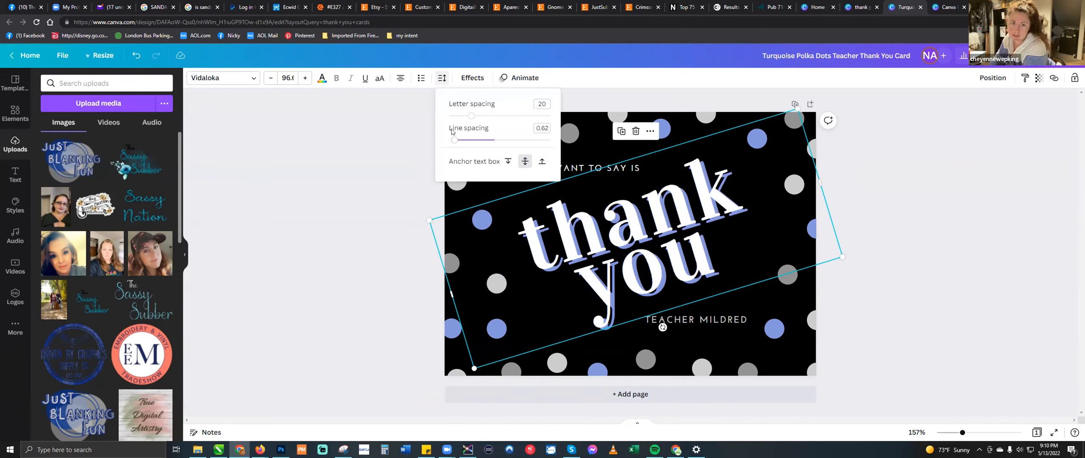
drag(469, 120, 451, 140)
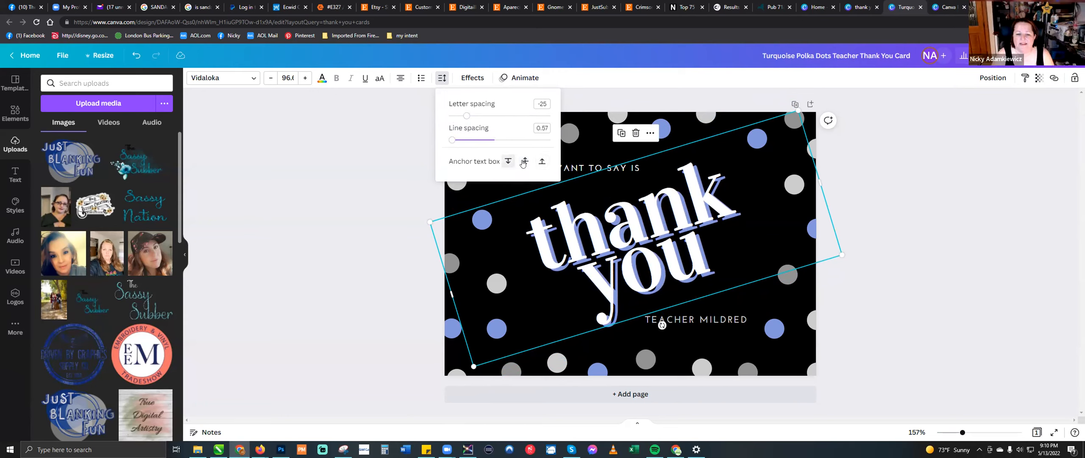
click(463, 140)
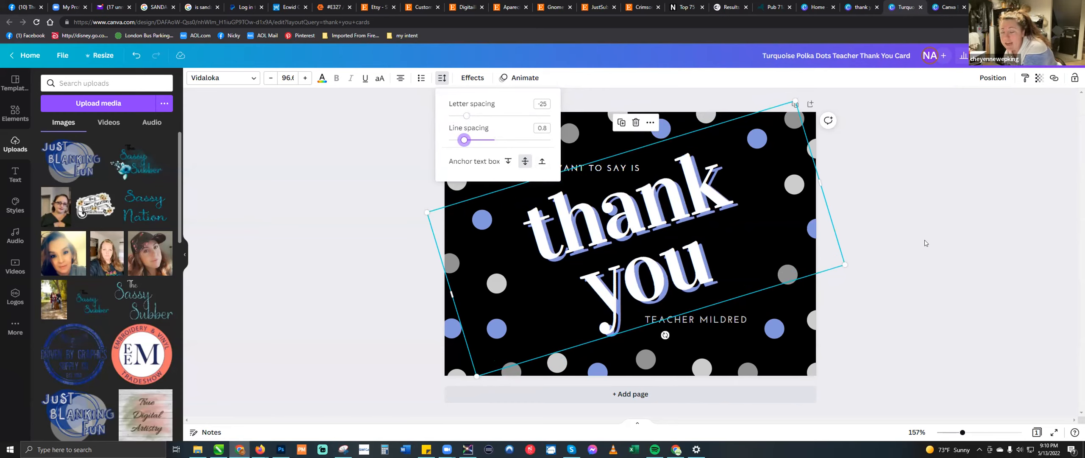
key(Escape)
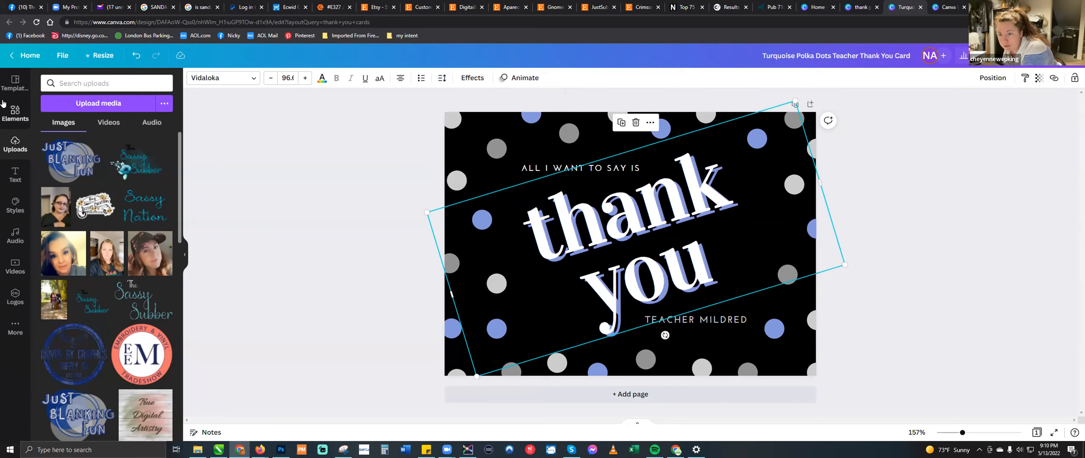
- Open the customer's brand kit containing the Just Blanking Fun logo and set its heading style font to Intro Rust
click(24, 62)
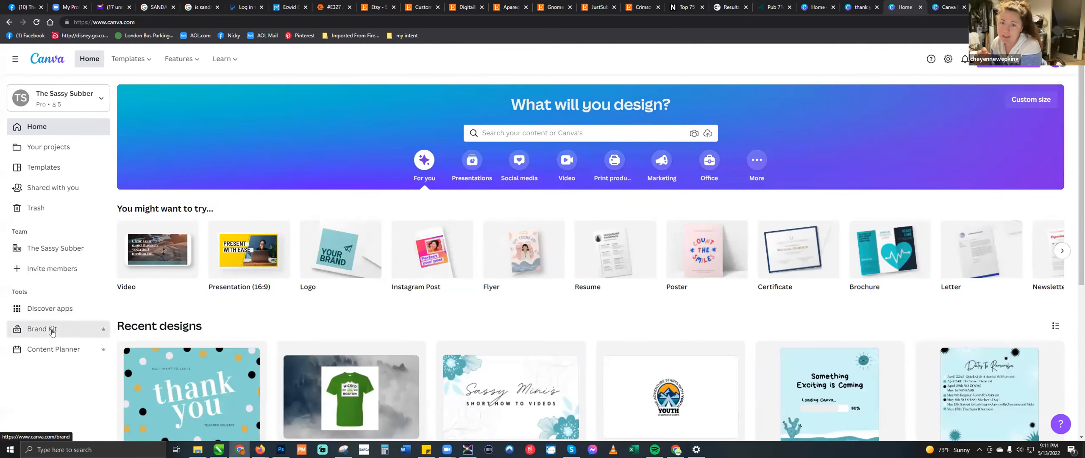
click(52, 331)
click(591, 166)
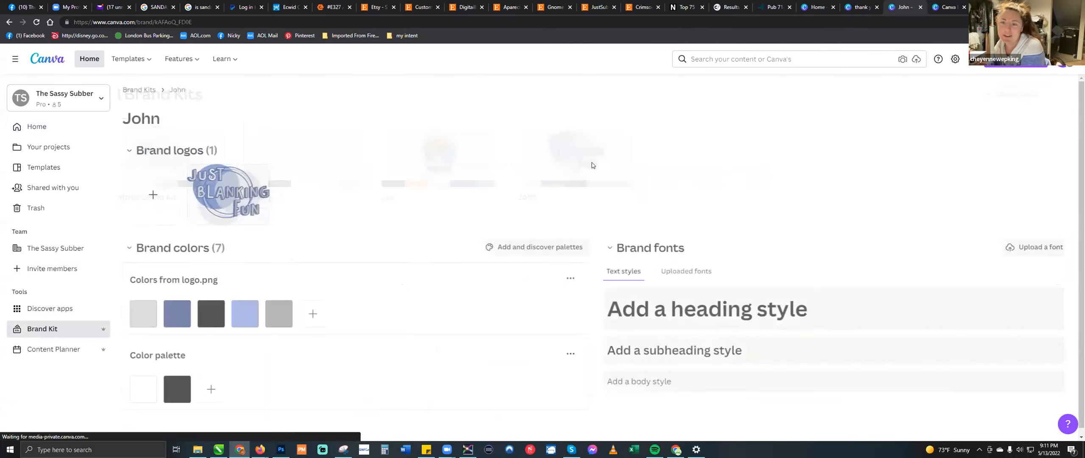
click(800, 307)
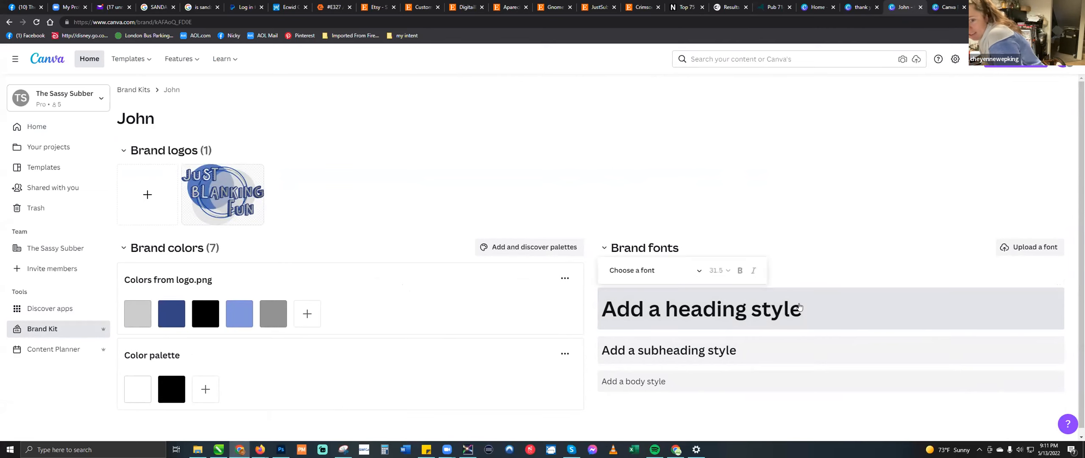
click(697, 274)
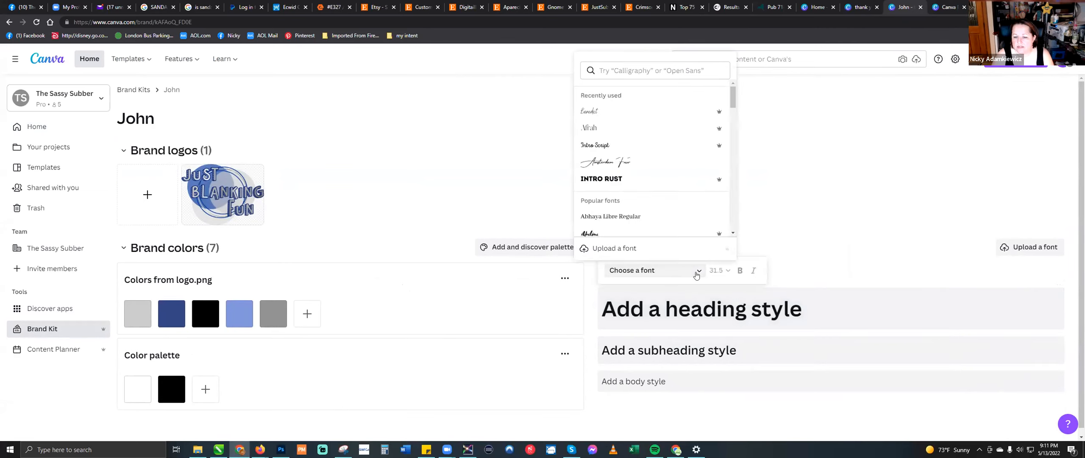
click(611, 179)
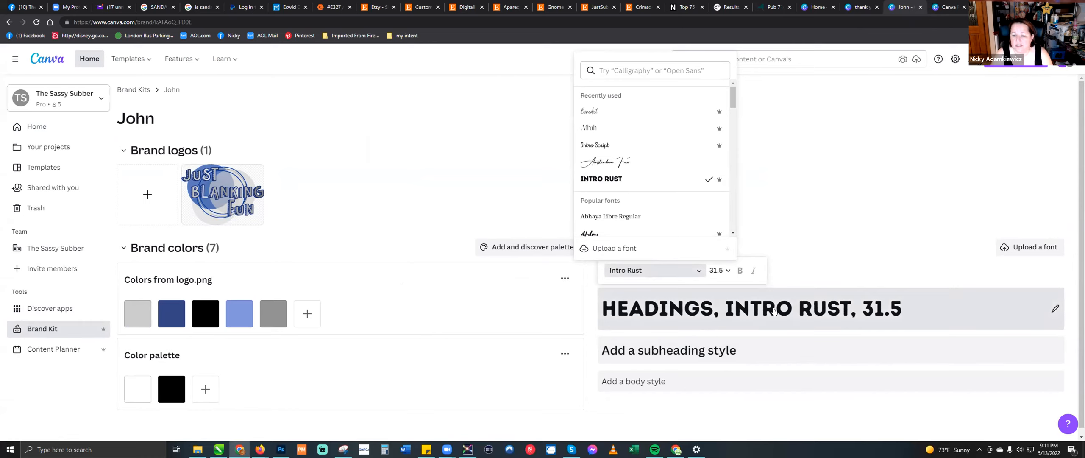
- Browse the available fonts for the brand kit's heading style
click(699, 272)
click(698, 272)
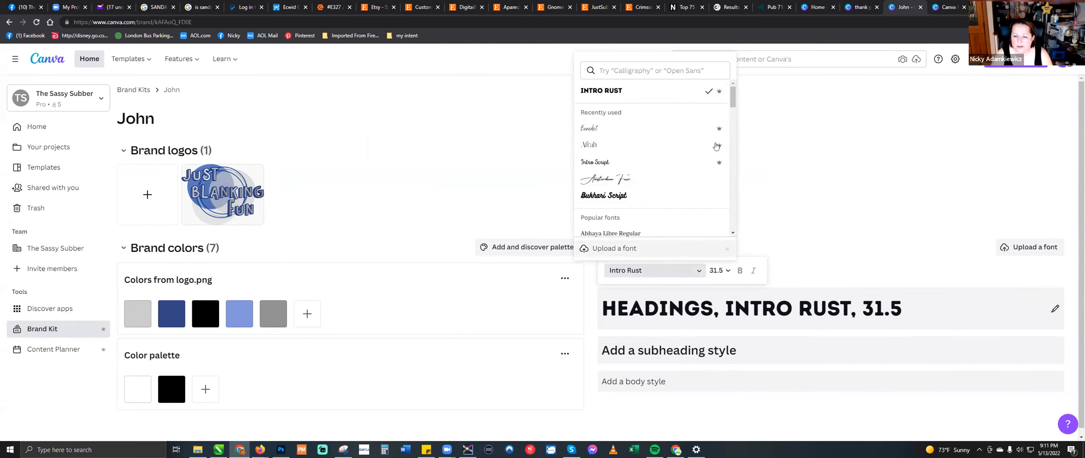
scroll(735, 201, down, 10)
scroll(735, 202, down, 10)
scroll(734, 228, down, 10)
drag(733, 197, 739, 53)
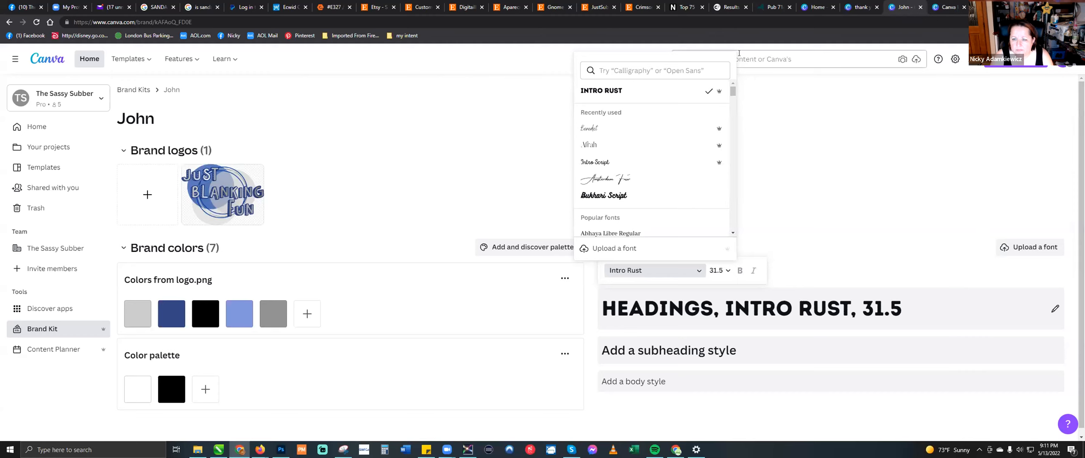
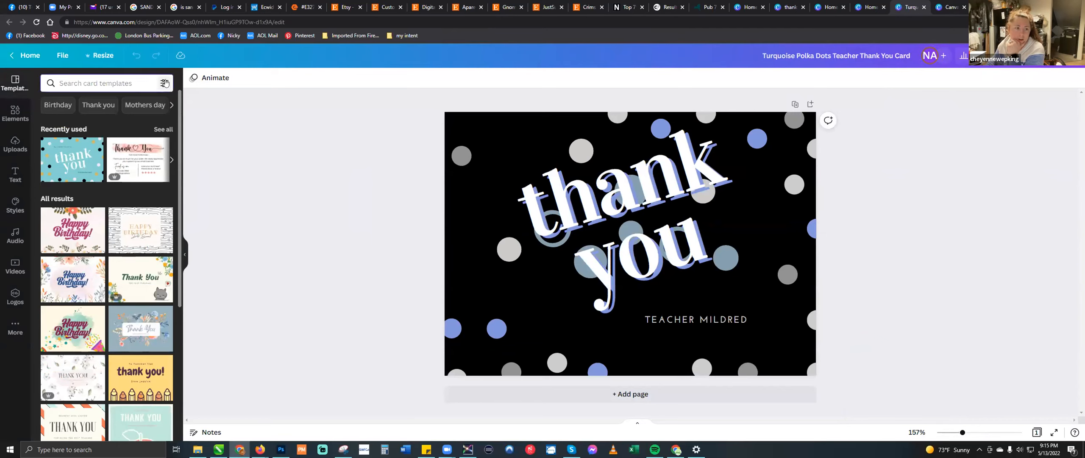
- Search the elements library for "car"
click(11, 117)
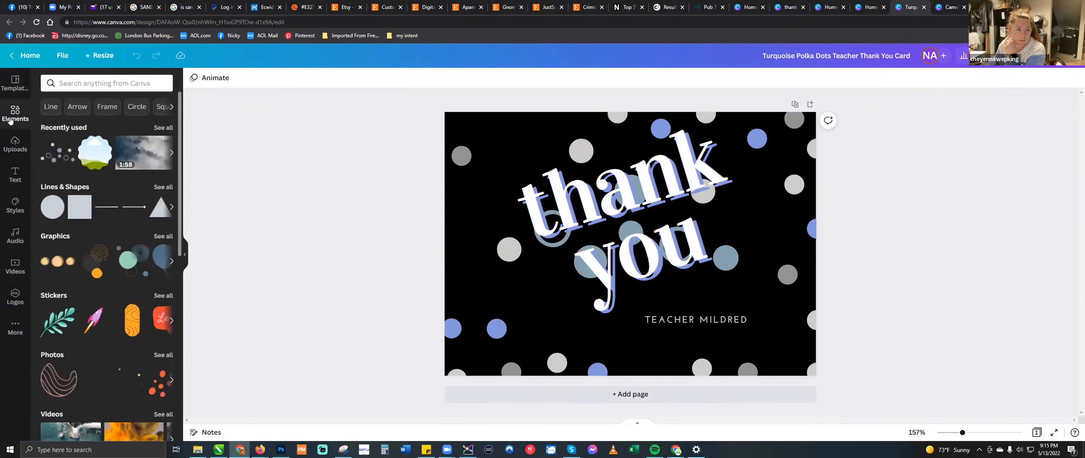
click(101, 82)
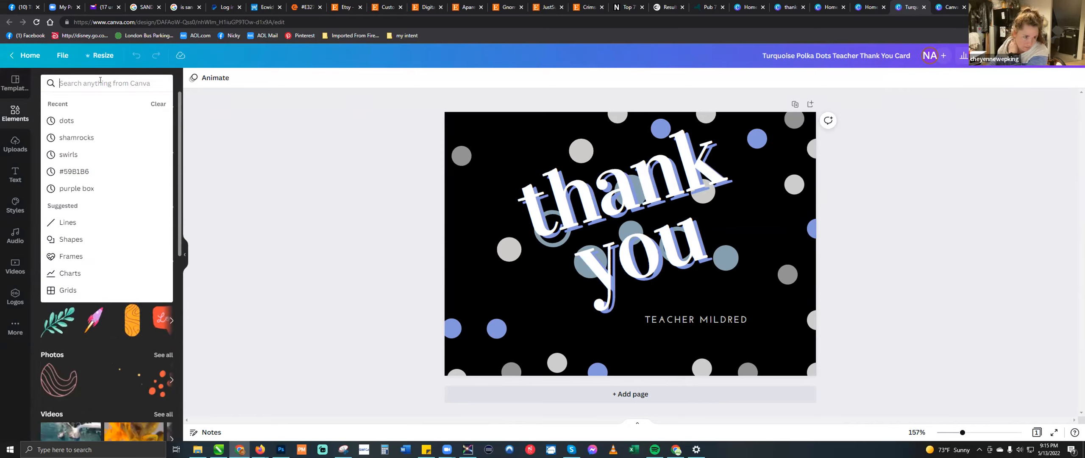
text(car)
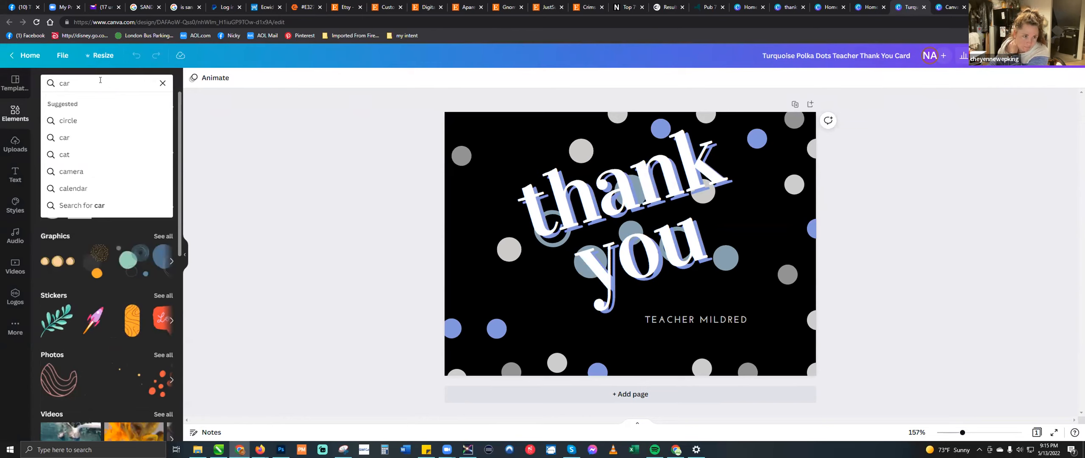
key(Return)
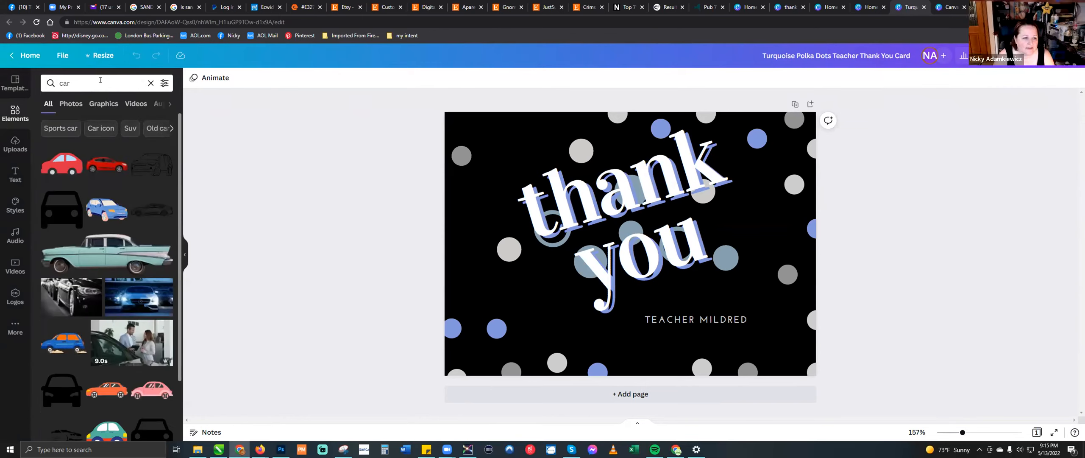
- Examine the filter options and custom color picker for the car results, and clear the search
click(164, 84)
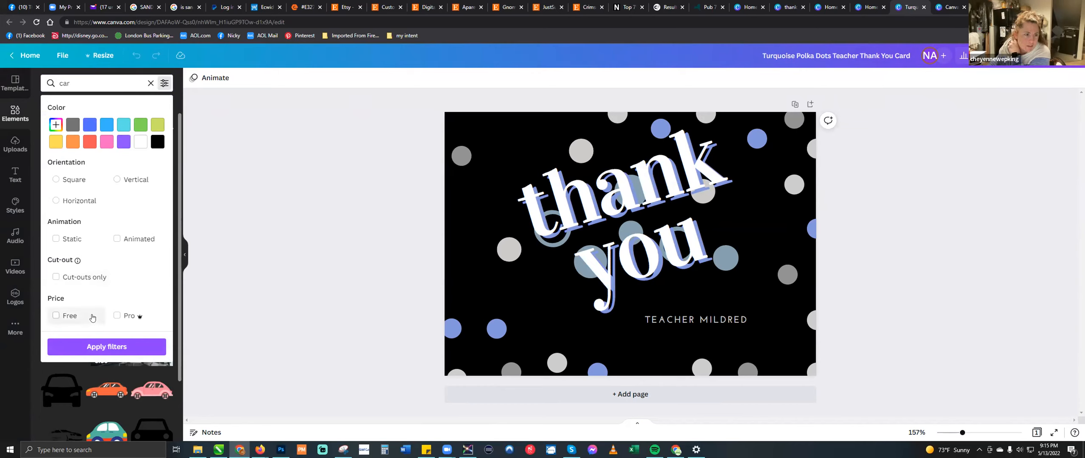
click(55, 124)
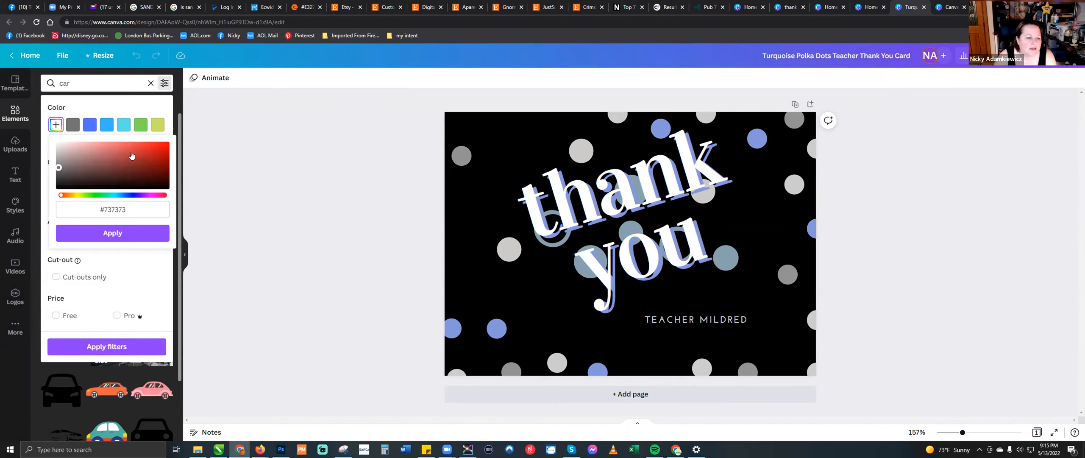
click(145, 260)
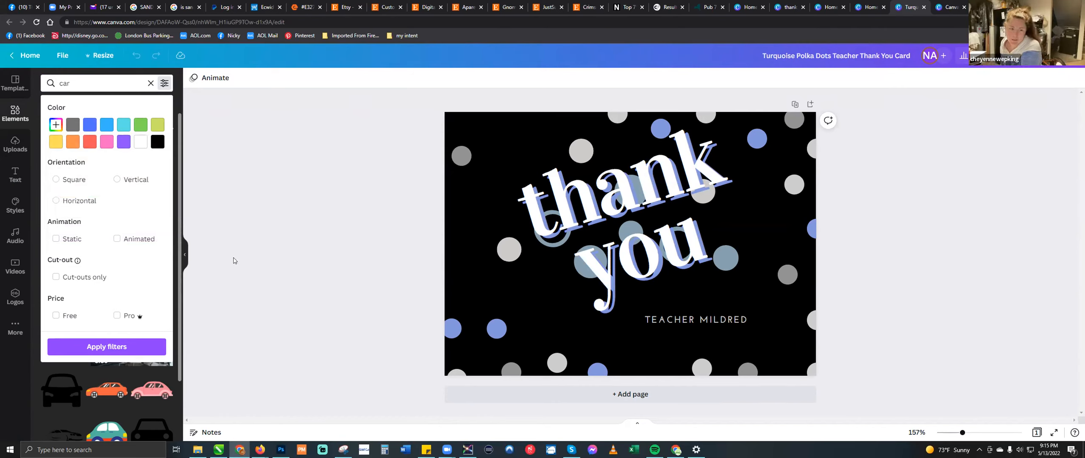
click(164, 83)
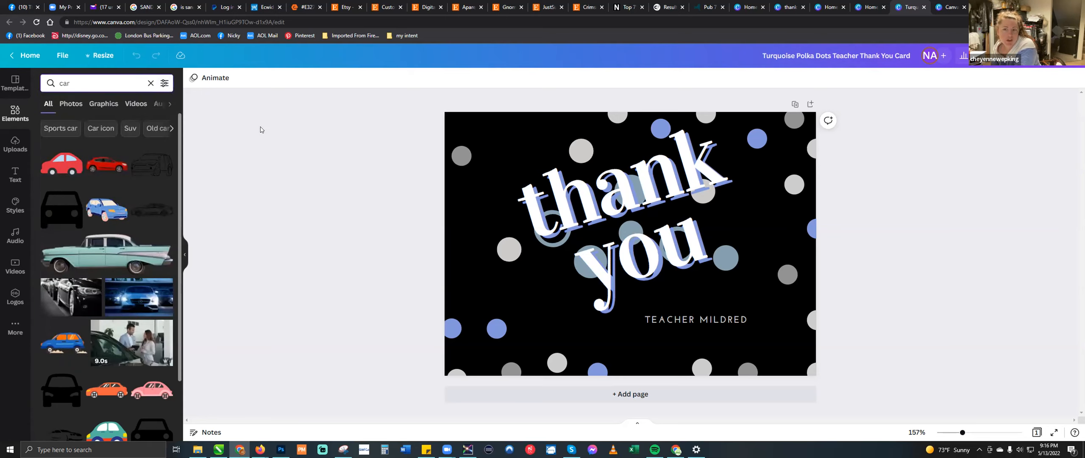
click(151, 83)
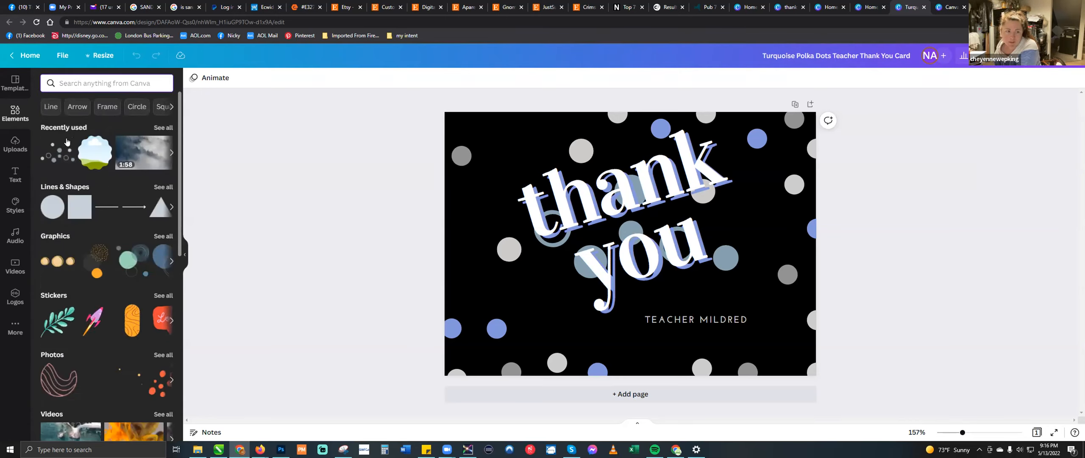
- Add the recently used dots graphic to the card and search the elements library for "dots"
click(60, 153)
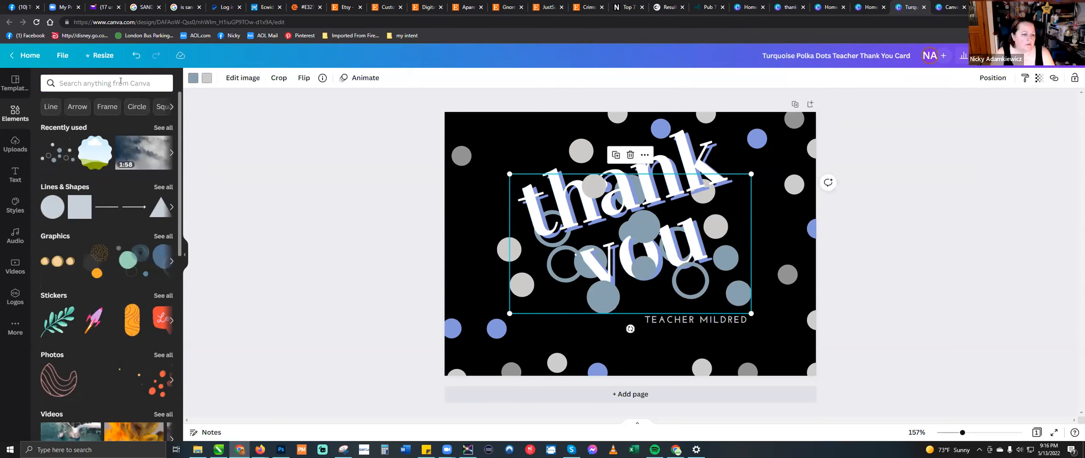
click(81, 81)
text(dots)
key(Return)
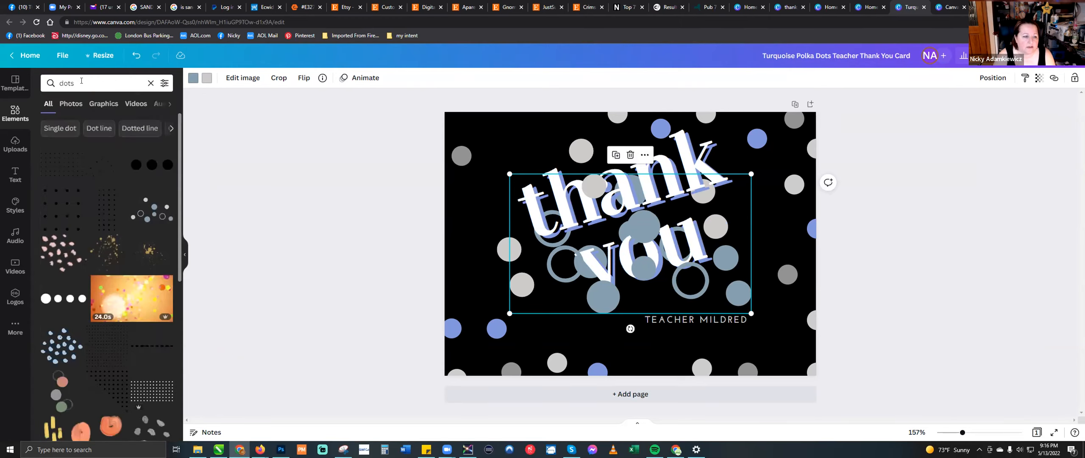
- Examine the custom color filter and filter the dots results by the royal blue swatch
click(164, 83)
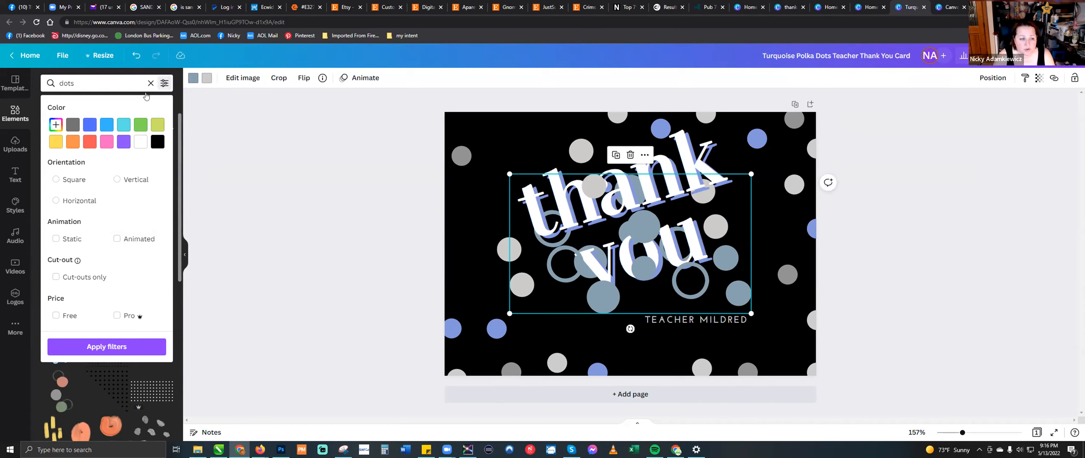
click(55, 124)
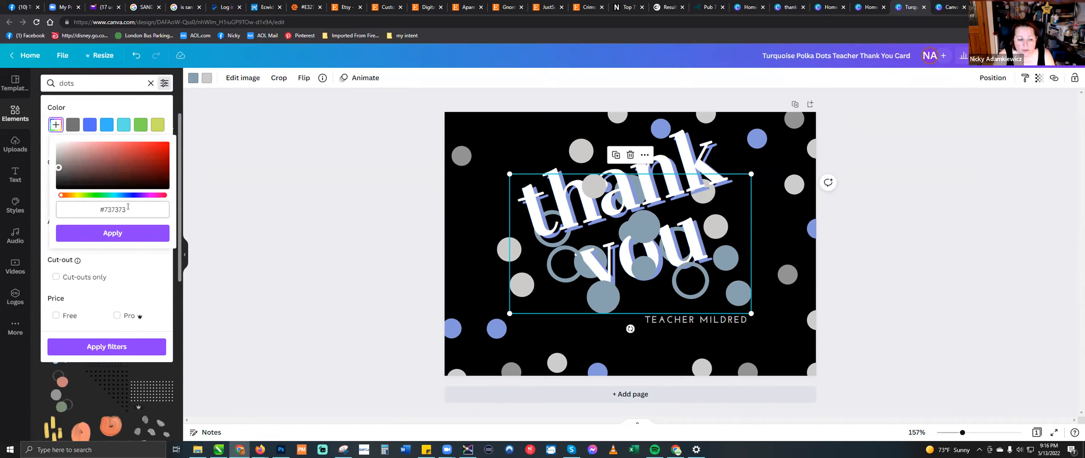
click(90, 124)
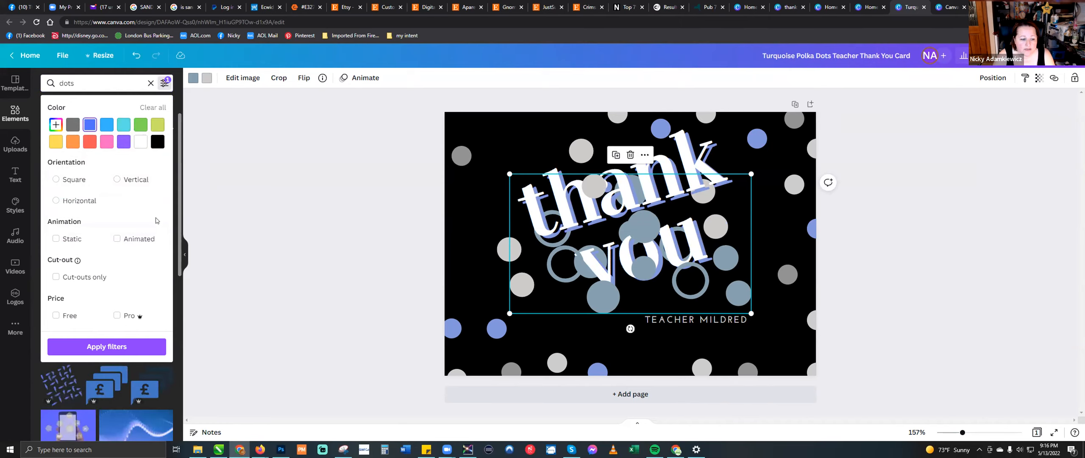
click(242, 161)
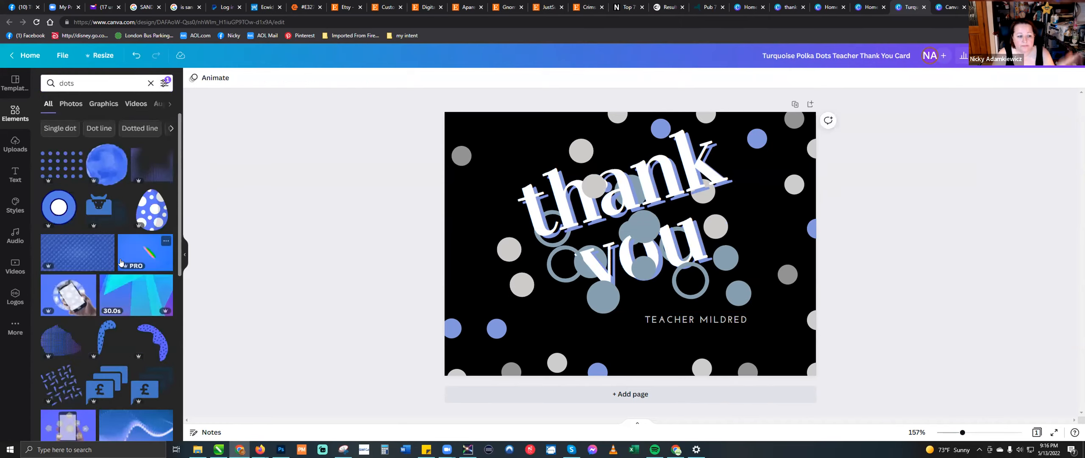
- Browse through the blue-filtered dots results of all element types
scroll(120, 262, down, 3)
scroll(121, 263, down, 4)
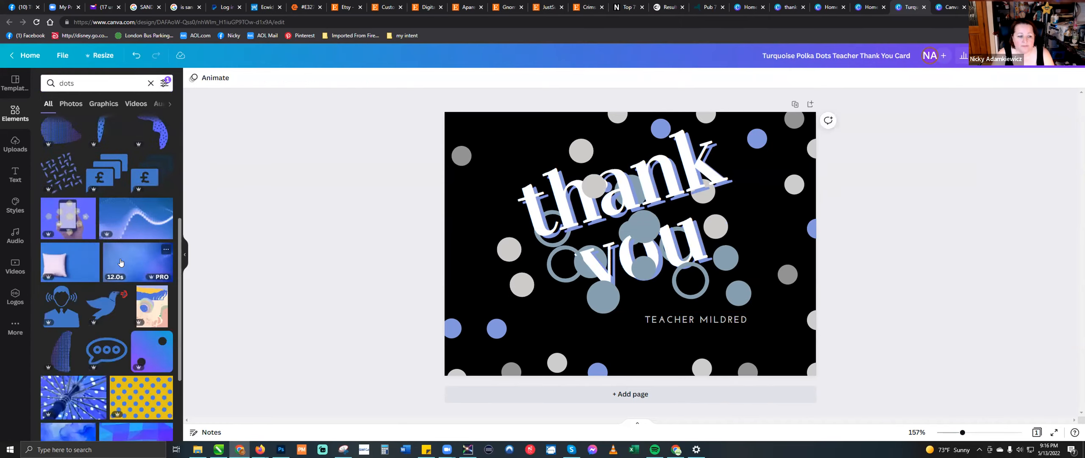
scroll(121, 262, down, 2)
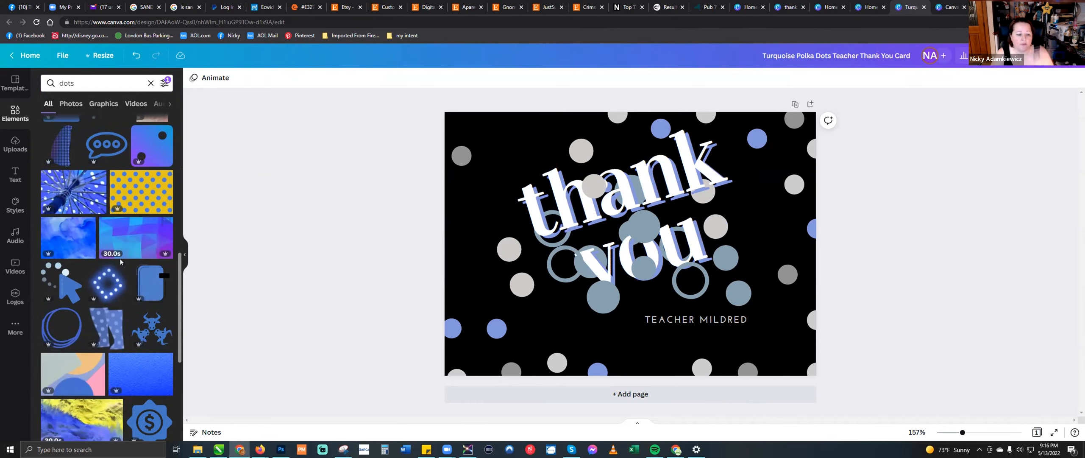
scroll(121, 262, down, 3)
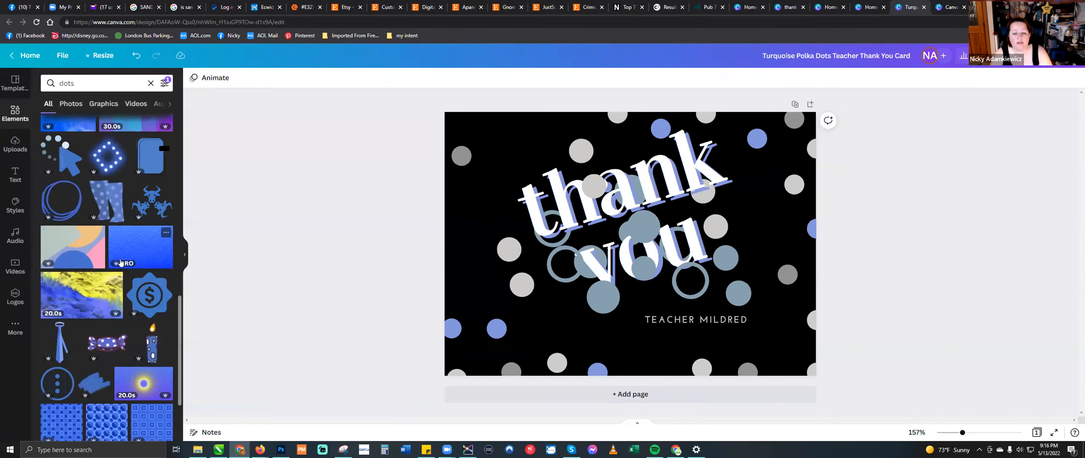
scroll(120, 263, down, 2)
scroll(121, 262, down, 2)
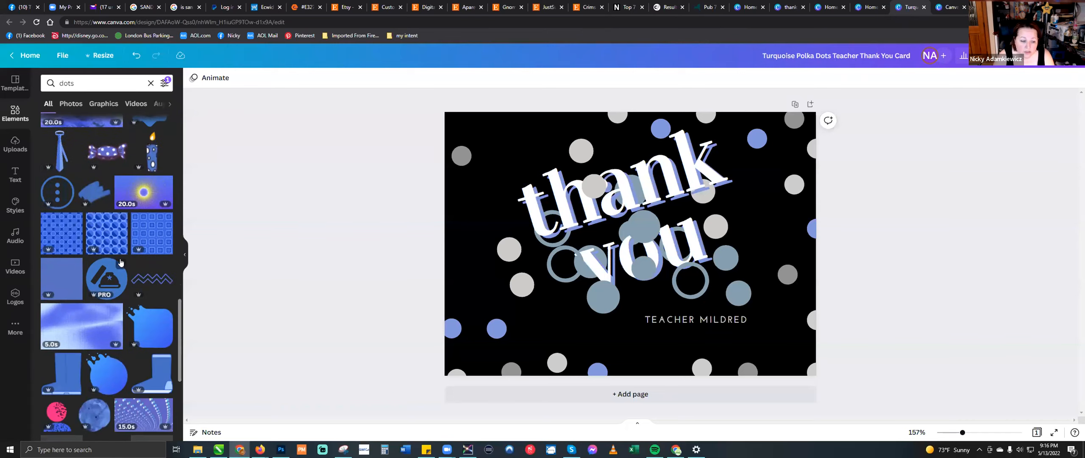
scroll(120, 262, down, 2)
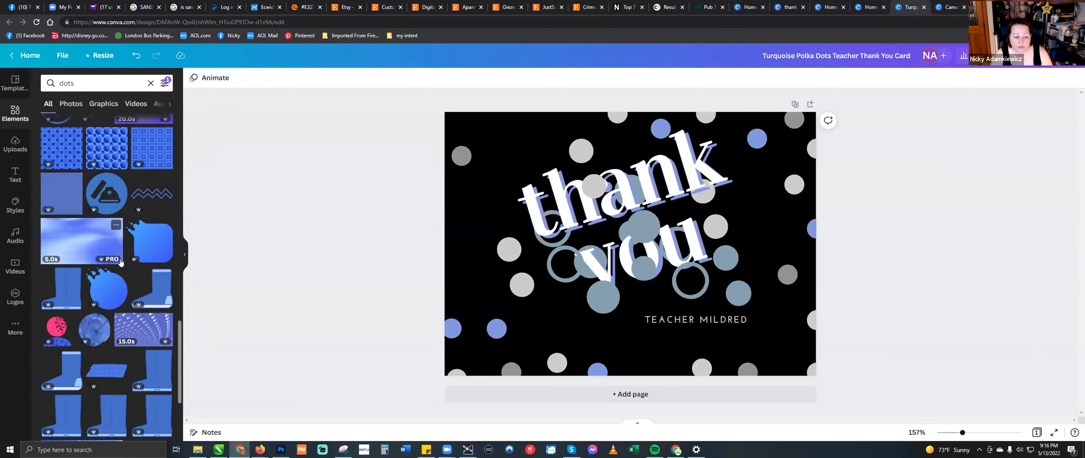
scroll(121, 263, down, 2)
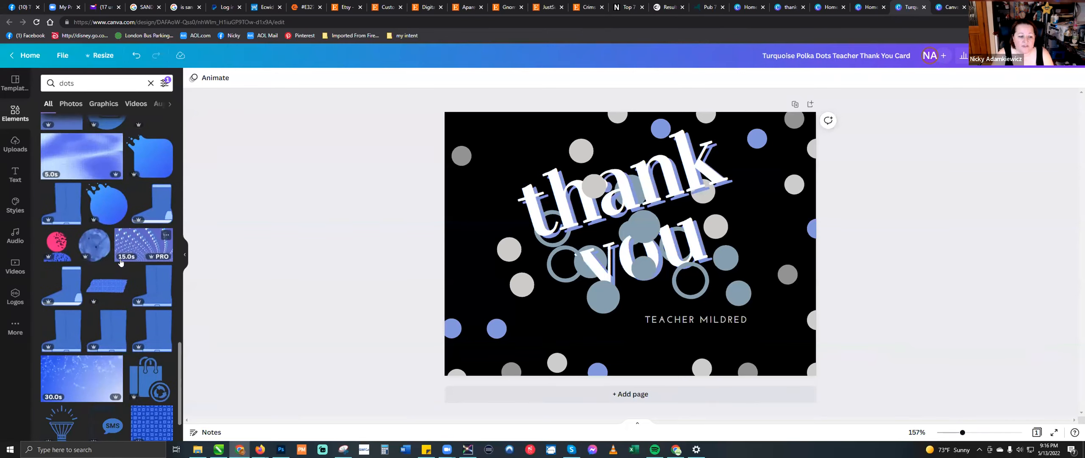
scroll(120, 262, down, 2)
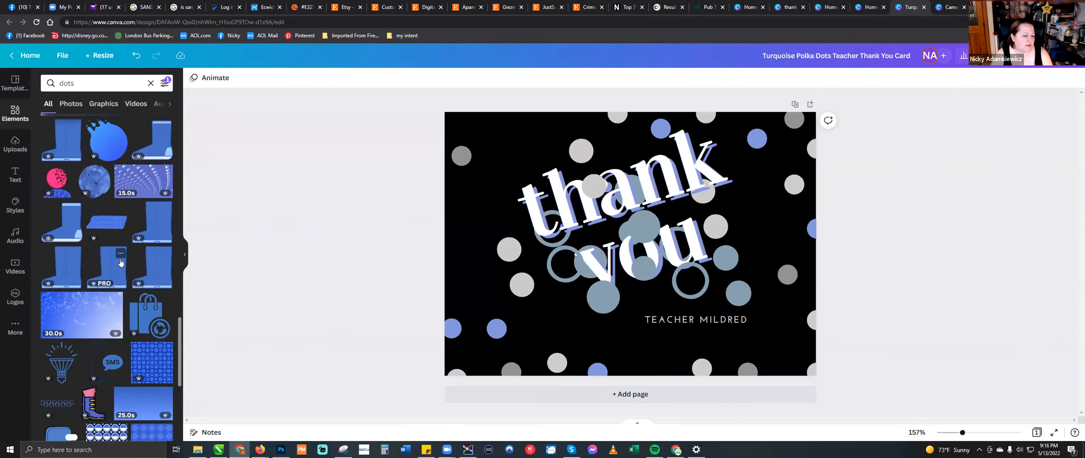
scroll(121, 262, down, 3)
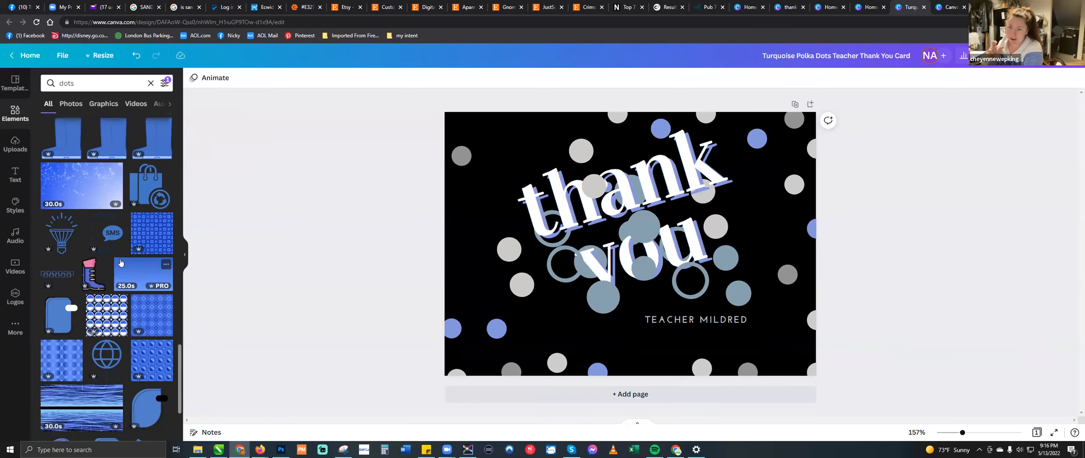
scroll(121, 262, down, 3)
scroll(121, 262, down, 2)
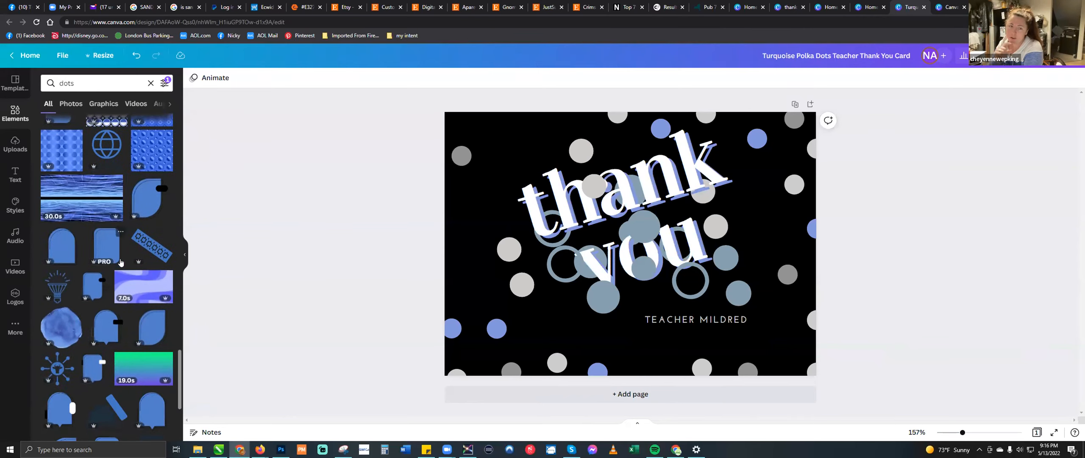
scroll(120, 261, down, 4)
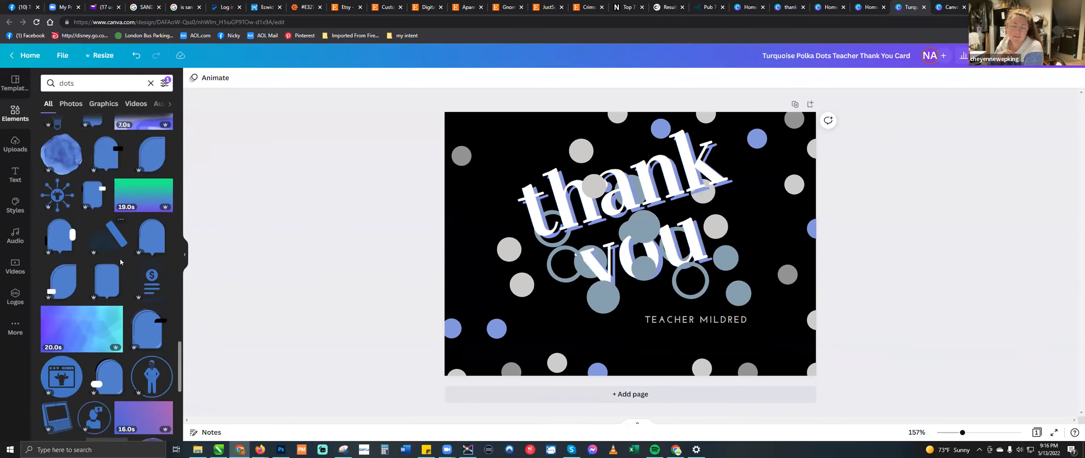
scroll(120, 258, down, 5)
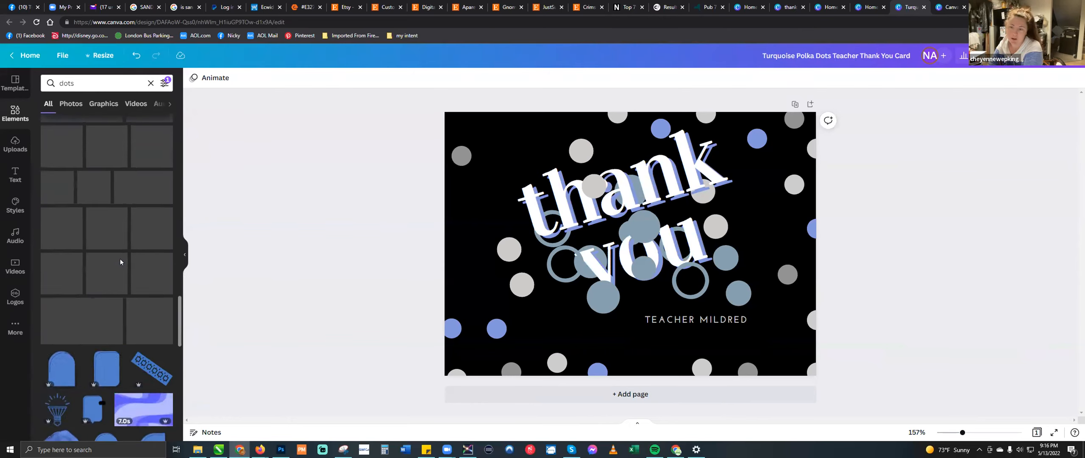
- Review the blue dots results by type, going through photos, graphics, videos and audio, and return to the videos
click(72, 104)
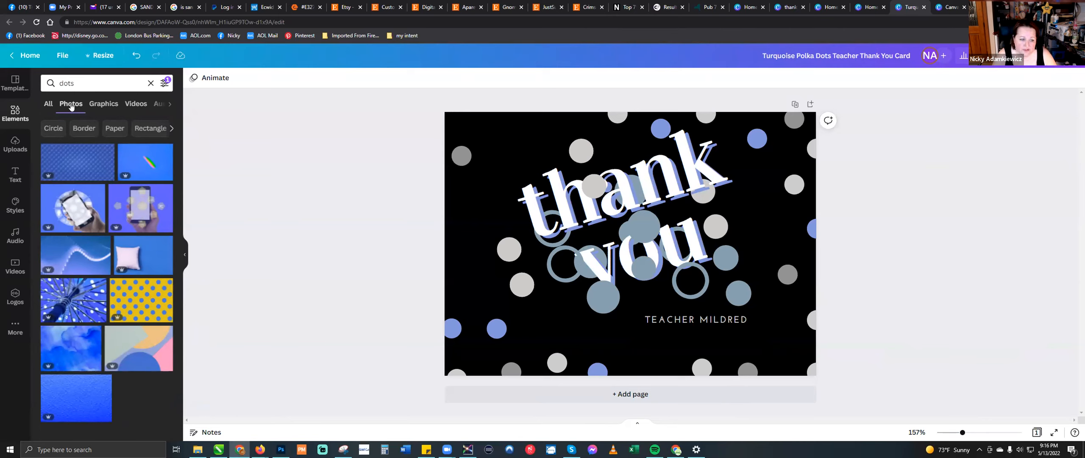
click(98, 105)
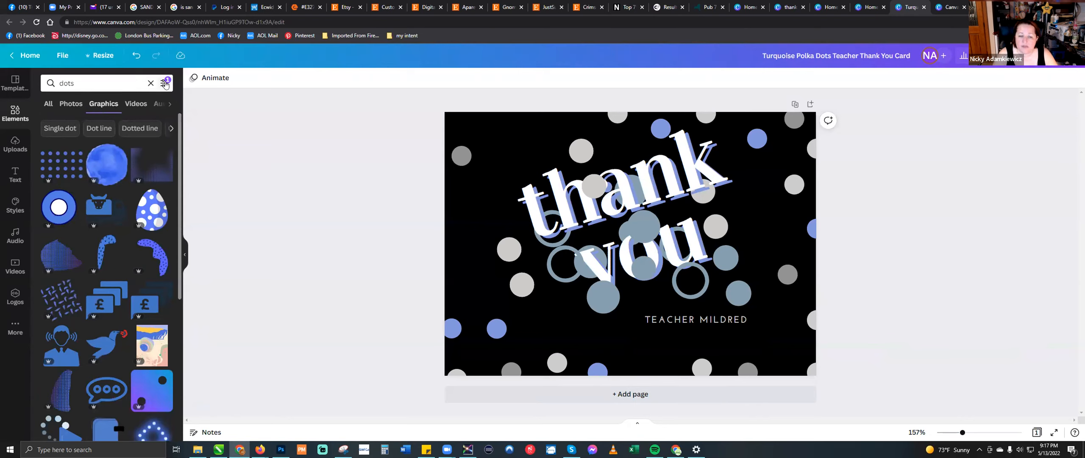
click(136, 105)
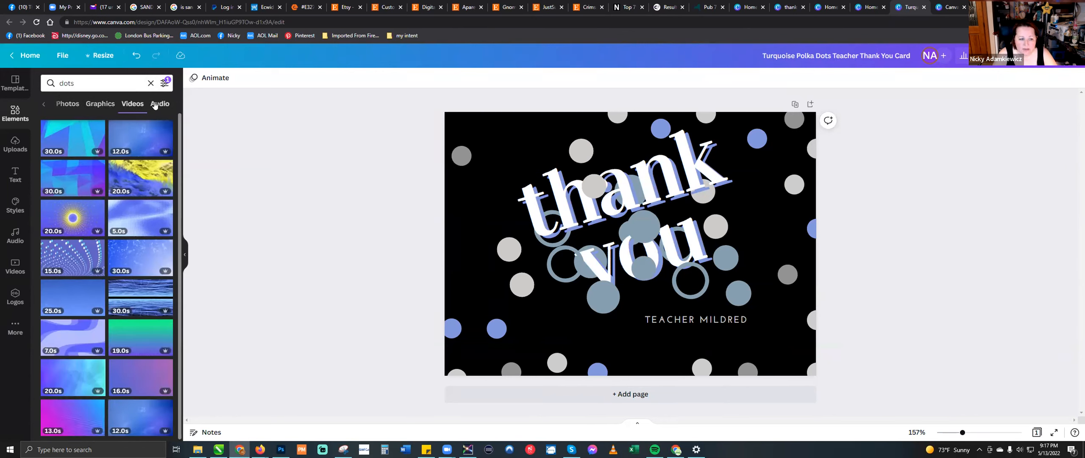
click(156, 105)
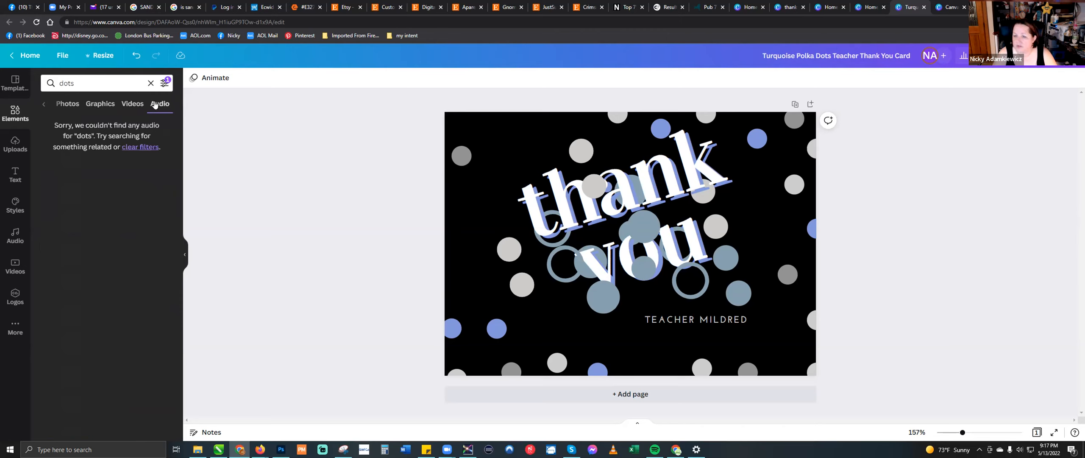
click(136, 106)
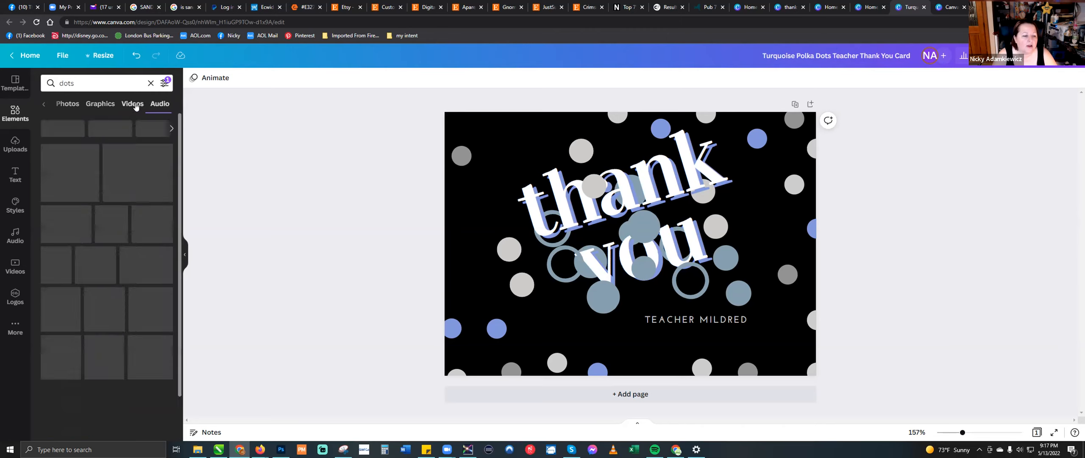
mouse_move(136, 220)
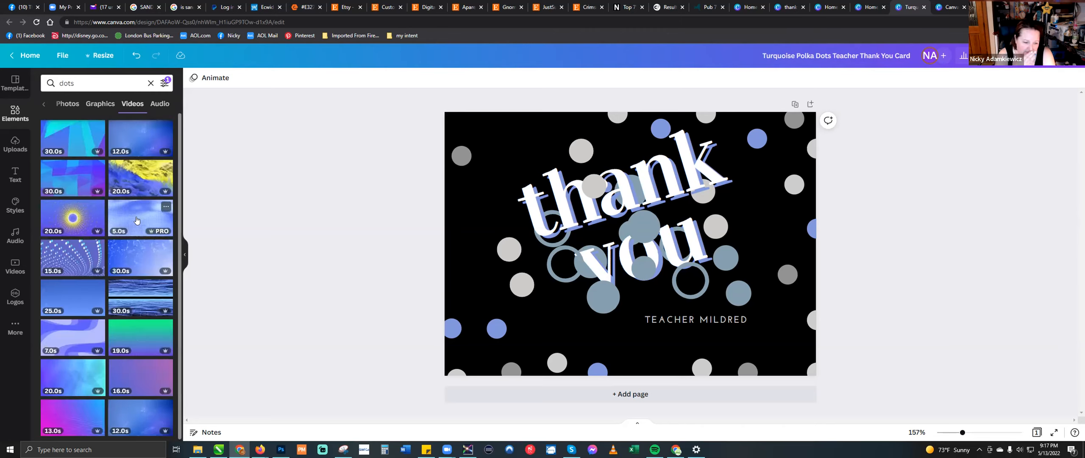
mouse_move(70, 311)
mouse_move(67, 146)
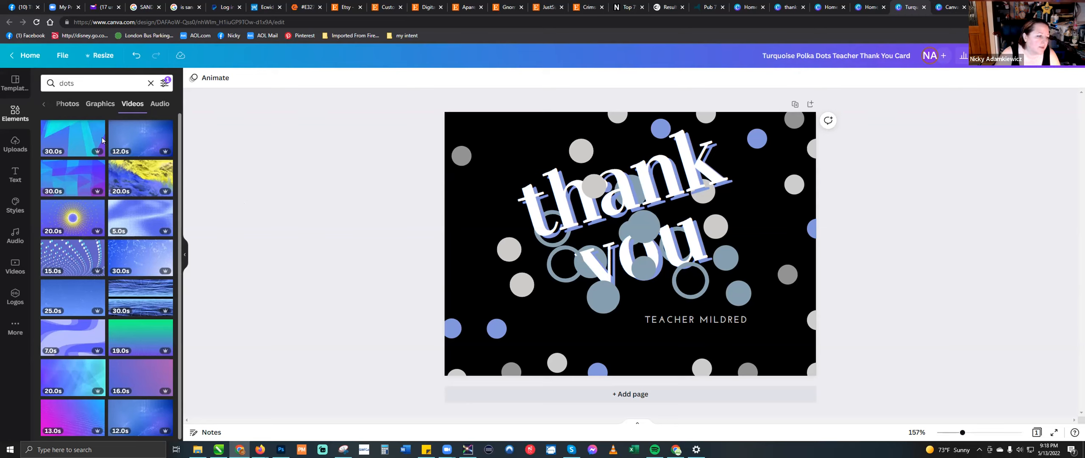
- Look through the uploaded images and open the text styles and font combinations
click(14, 142)
scroll(94, 177, down, 10)
scroll(93, 177, down, 3)
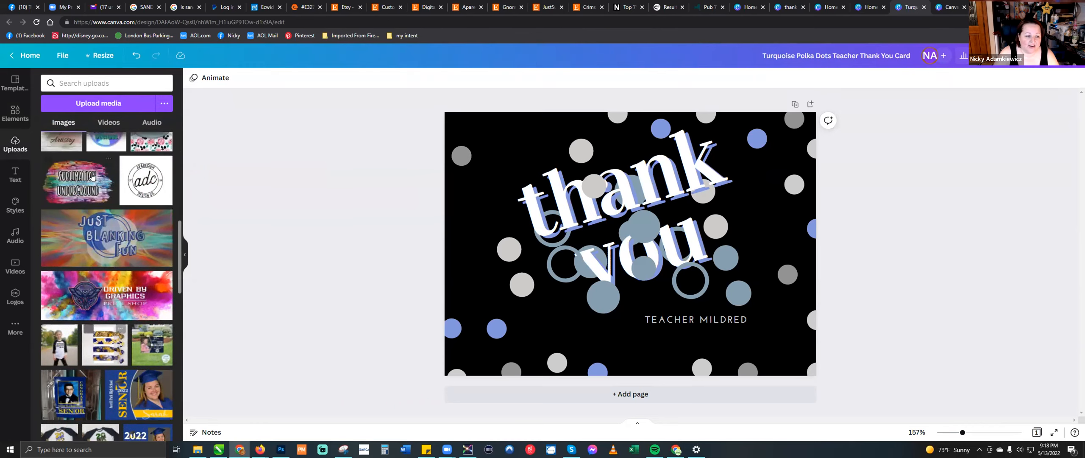
click(12, 178)
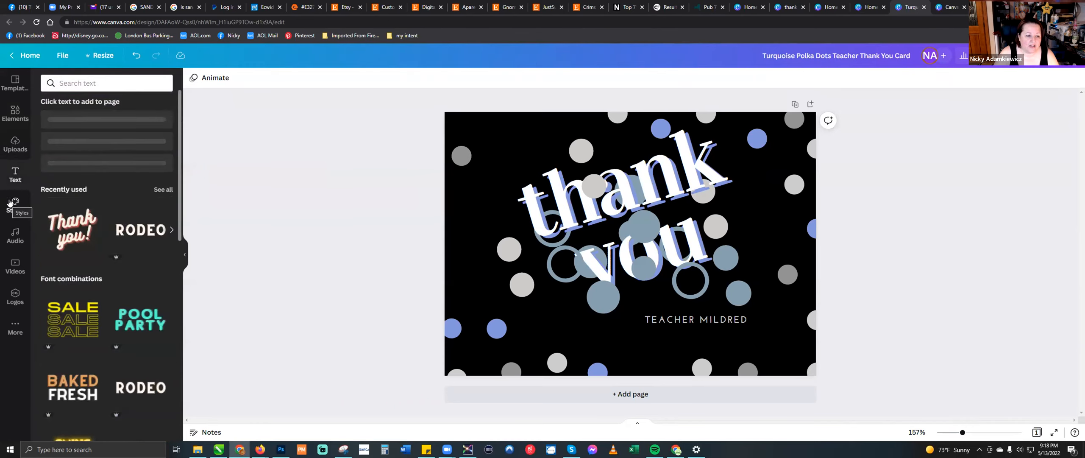
- Search the text styles for "congrats" and clear the search to return to the full font combination list
click(124, 81)
text(congrats)
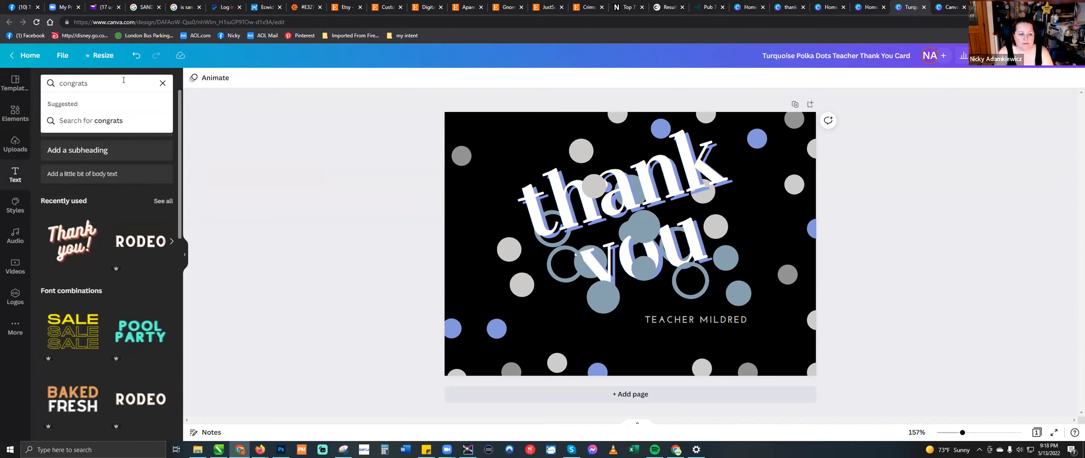
key(Return)
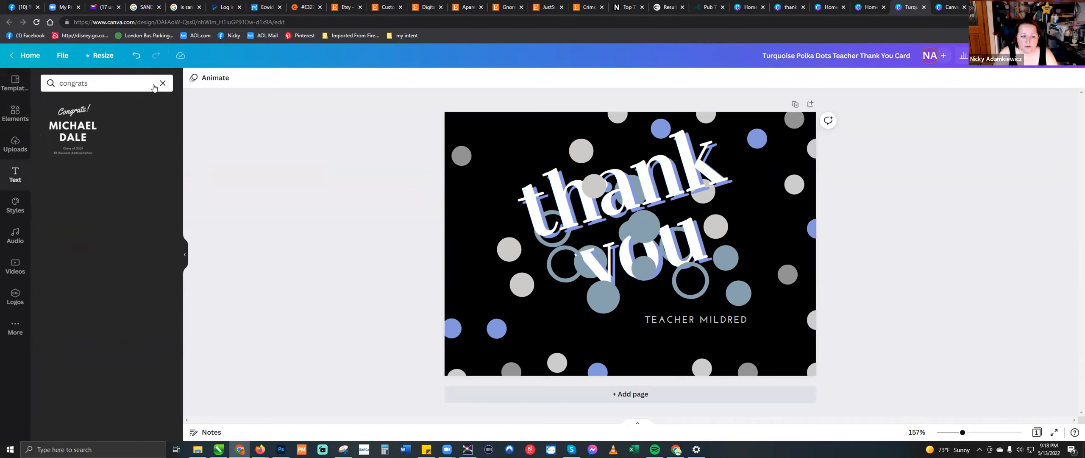
click(112, 81)
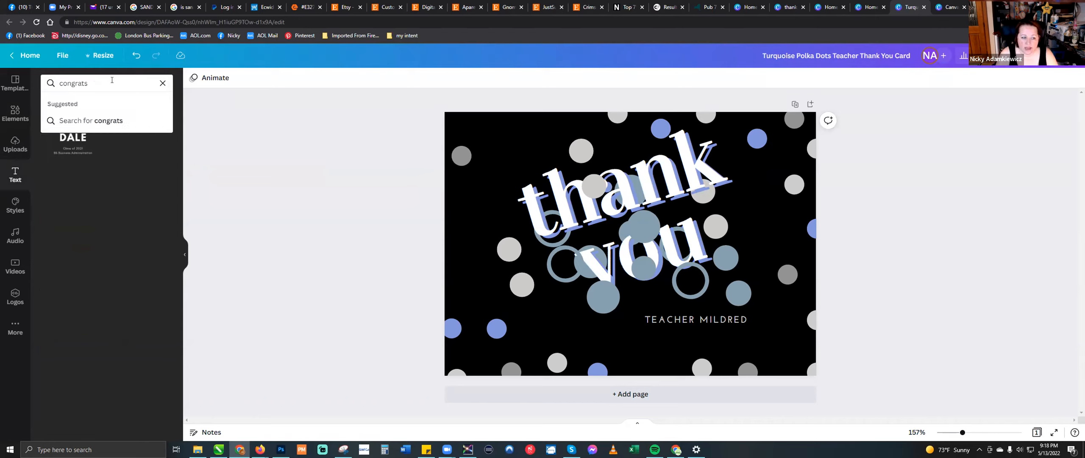
key(BackSpace)
key(BackSpace)
key(BackSpace)
key(BackSpace)
key(BackSpace)
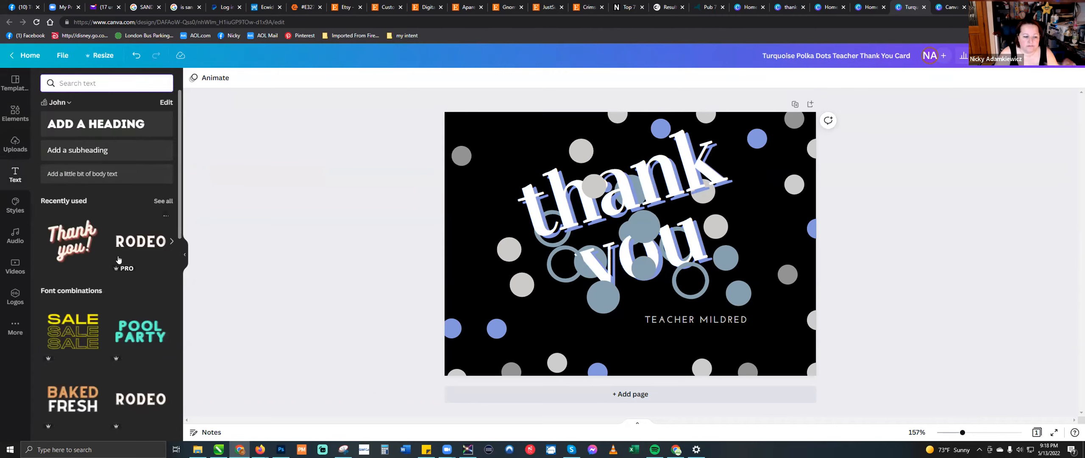
- Add the "Beach Please" font combination to the card
scroll(119, 259, down, 5)
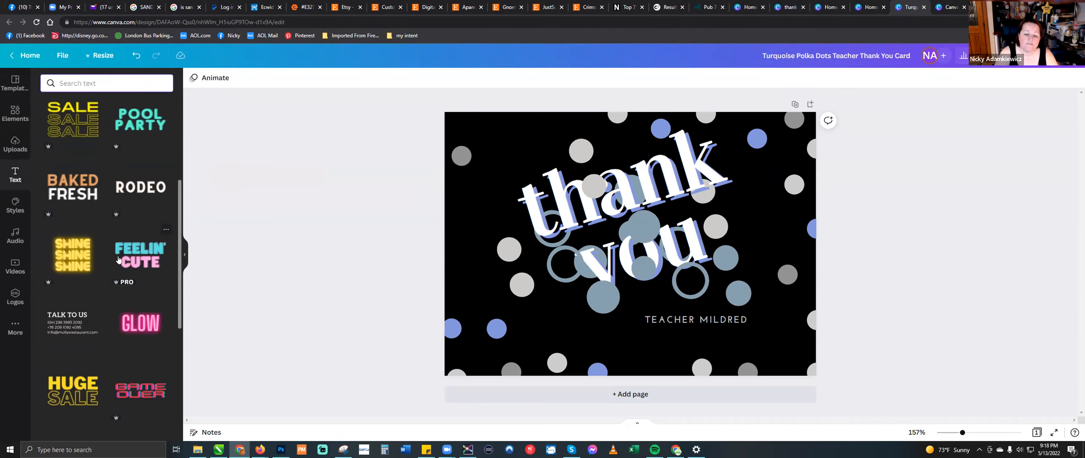
scroll(119, 260, down, 4)
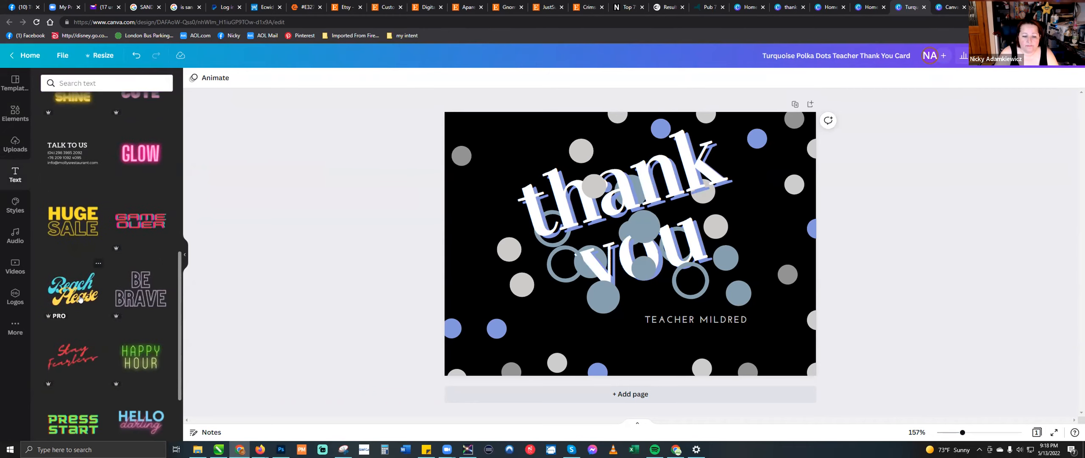
click(81, 299)
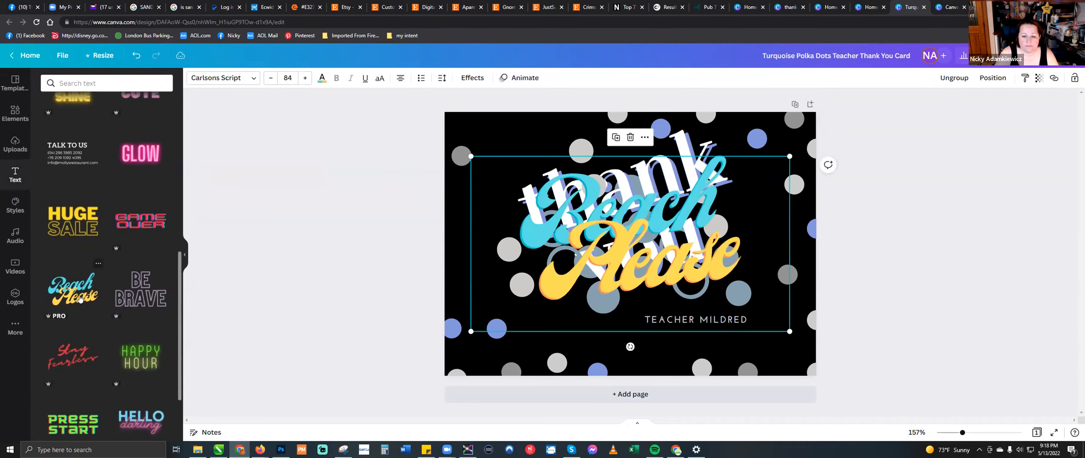
- Replace the word "Please" with "Subber" and move the text group toward the card's upper-left corner
click(668, 268)
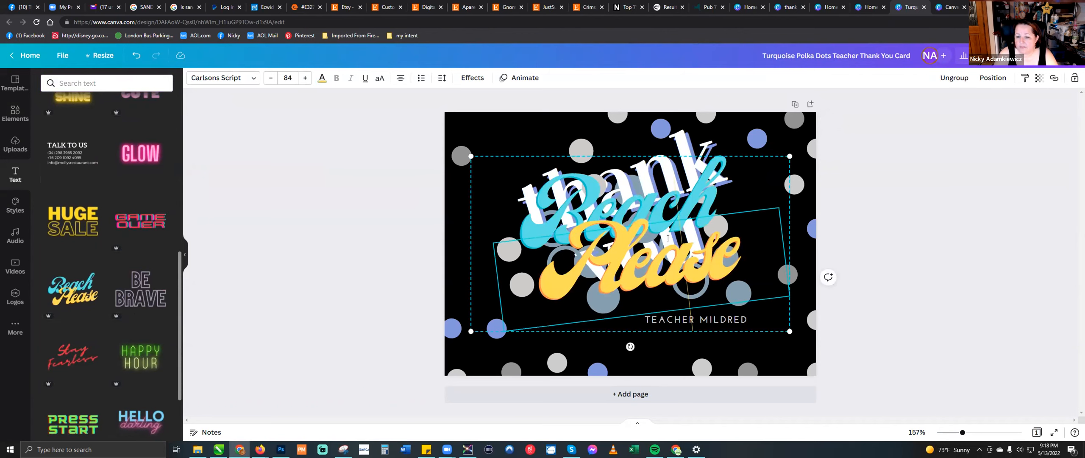
drag(720, 260, 570, 258)
text(Subber)
key(Return)
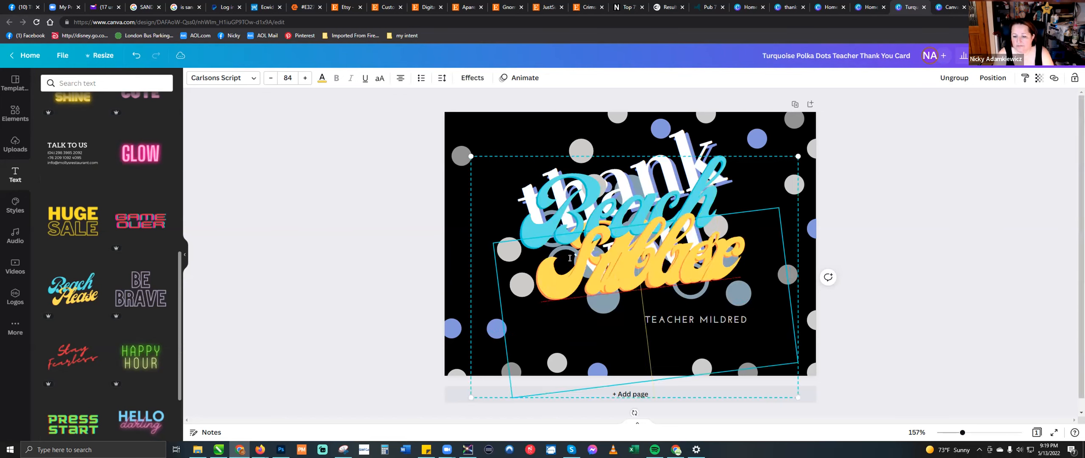
click(315, 156)
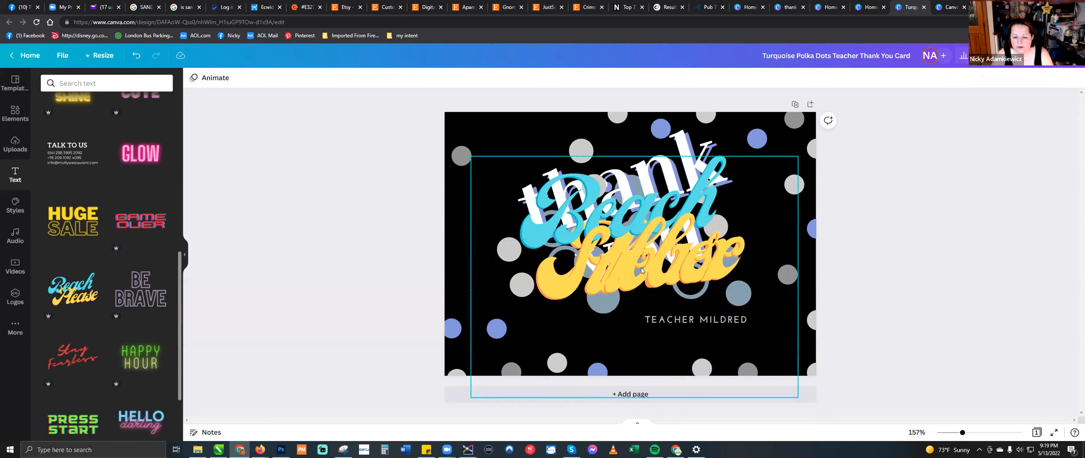
drag(637, 261, 519, 236)
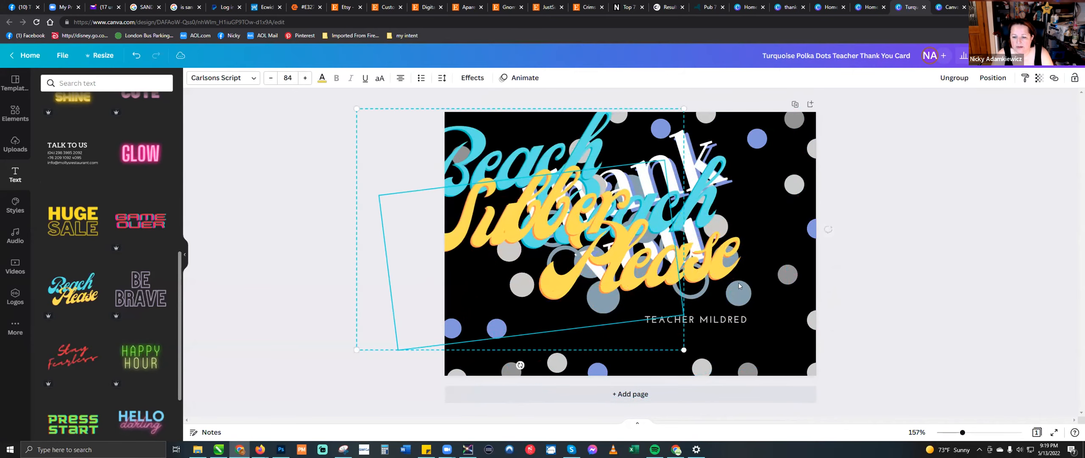
- Delete the yellow word "Please" and the "Beach Subber" text group from the card
click(713, 272)
key(Delete)
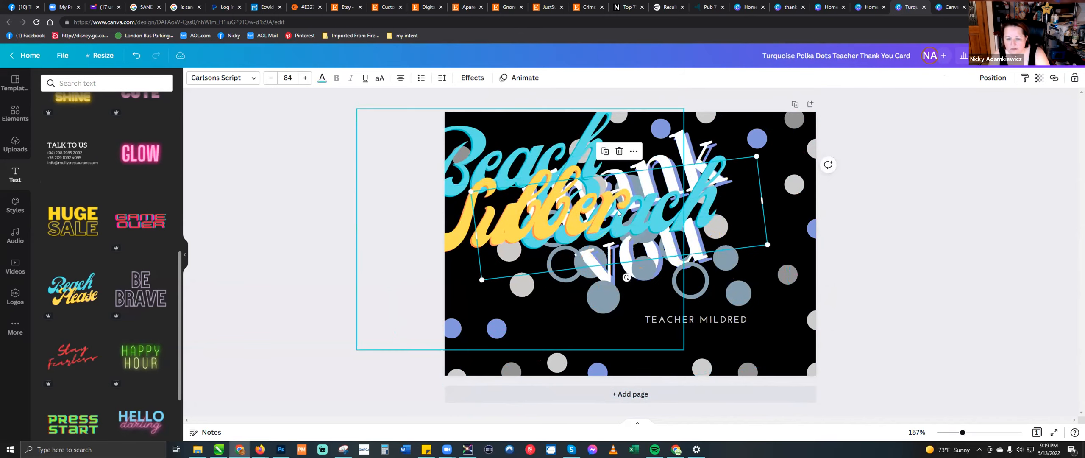
click(672, 220)
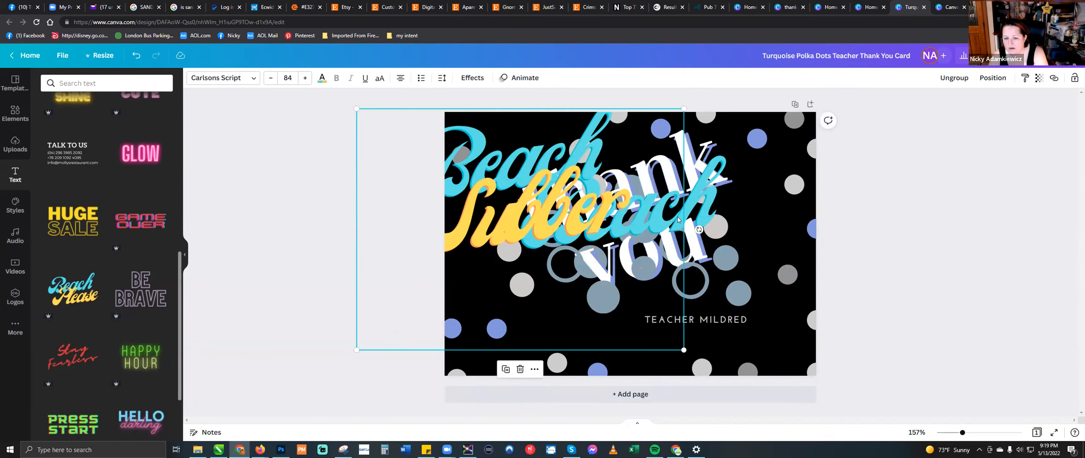
key(Delete)
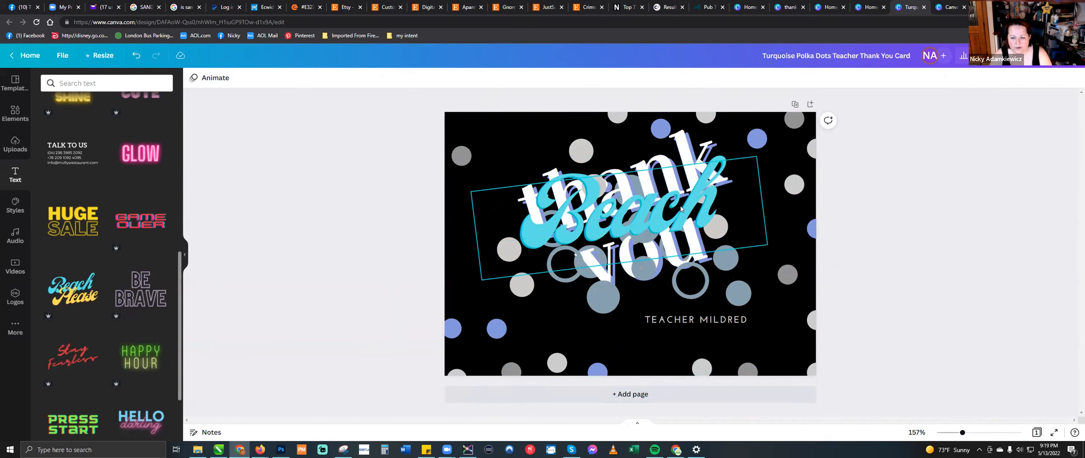
- Replace the remaining word "Beach" with "Sassy" and move it down over the teacher line at the card's lower edge
click(702, 201)
double_click(702, 202)
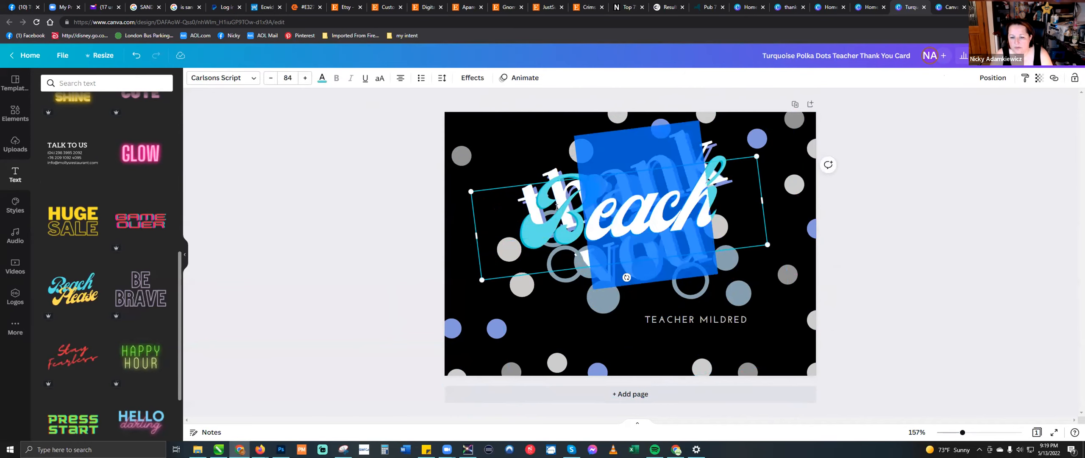
text(a)
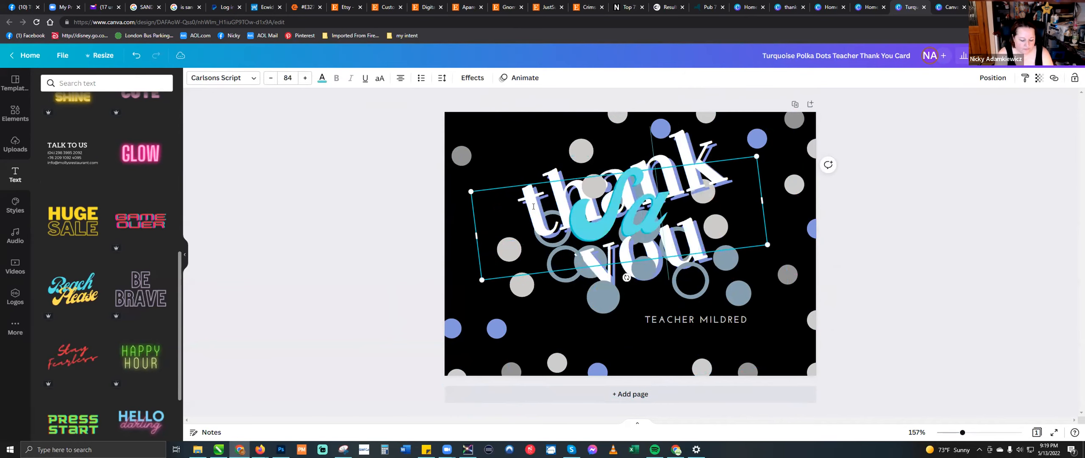
text(ssy)
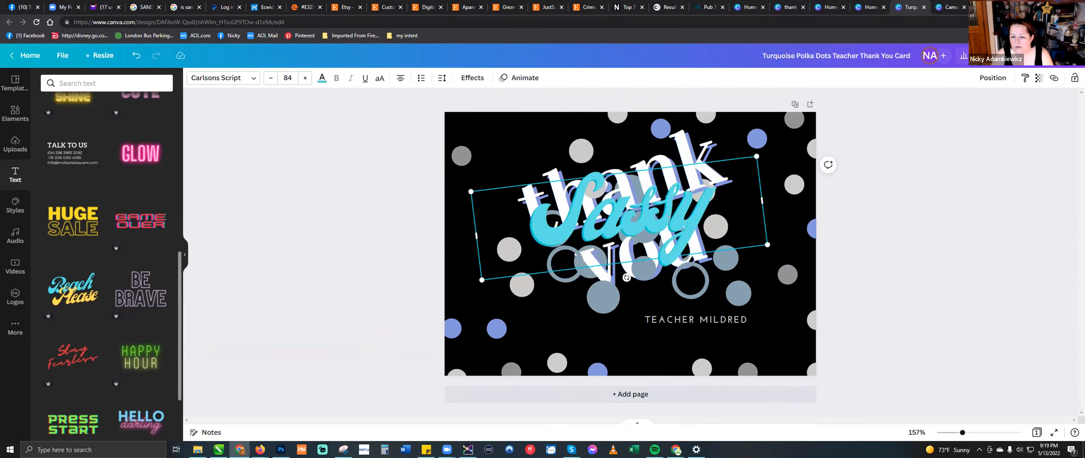
key(Return)
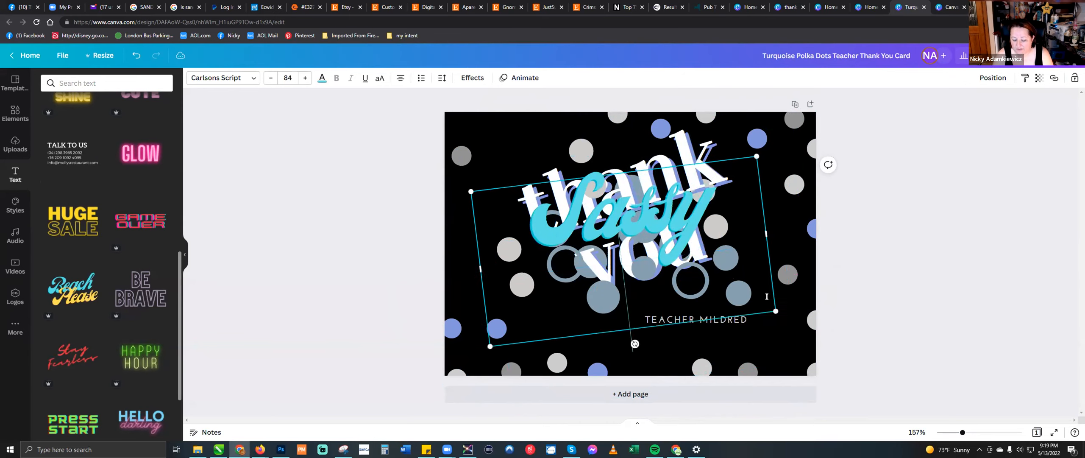
click(649, 160)
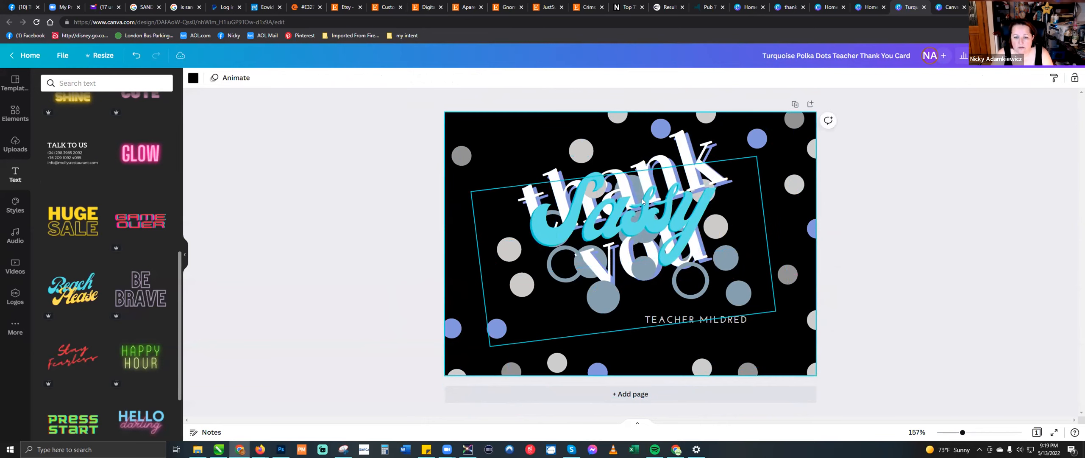
drag(699, 218, 709, 327)
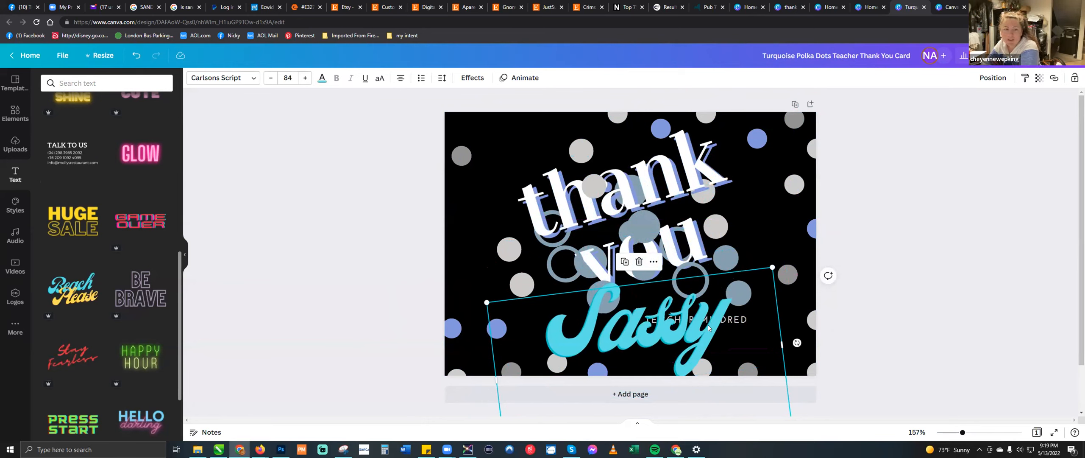
- Undo the "Sassy" edits and the text deletions, back to both overlapping Beach text groups
key(ctrl+z)
key(ctrl+z)
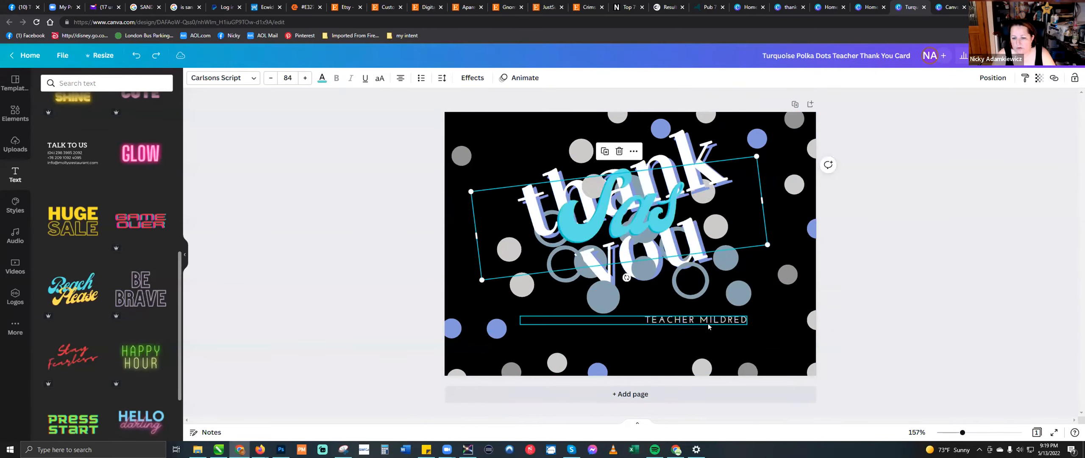
key(ctrl+z)
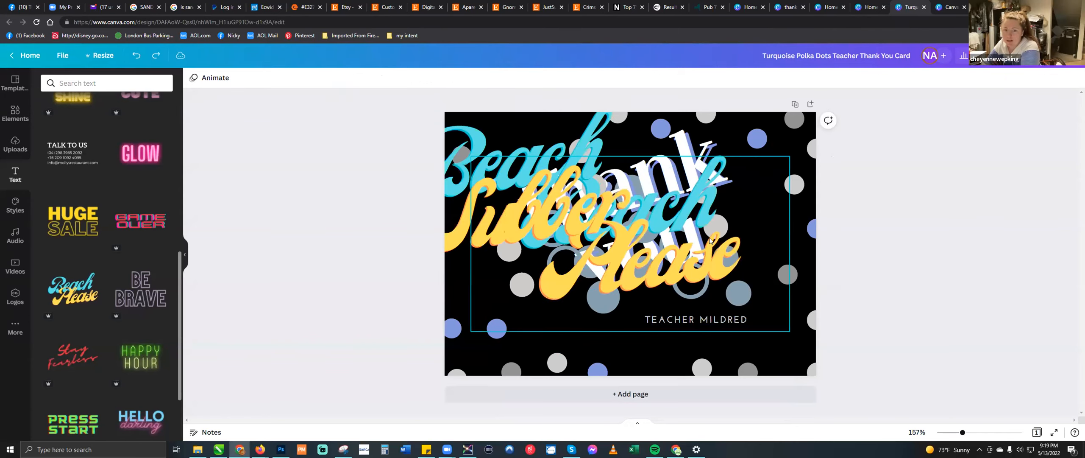
- Delete both words of the extra "Beach Please" text group
click(697, 189)
key(Delete)
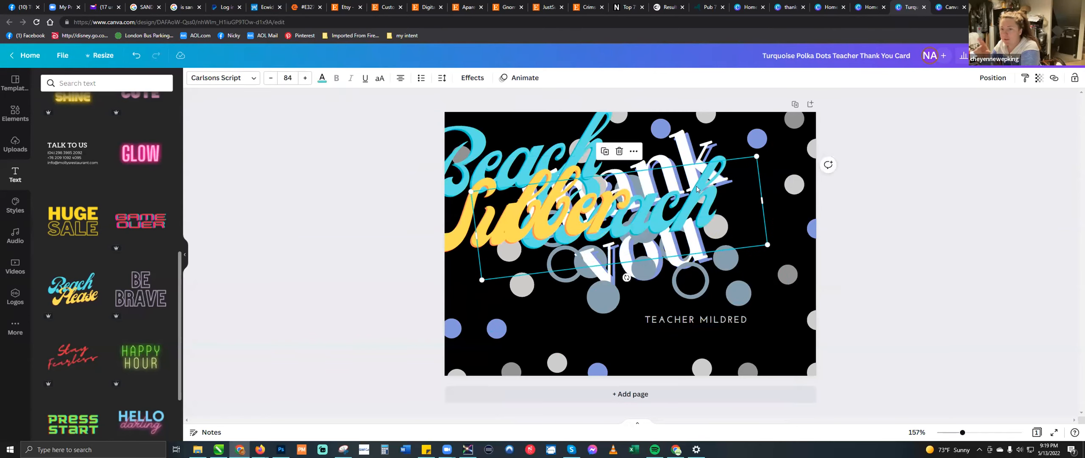
key(Delete)
- Delete the central dots graphic and the "thank you" title, and move the "Beach Subber" text to the middle of the card
click(695, 186)
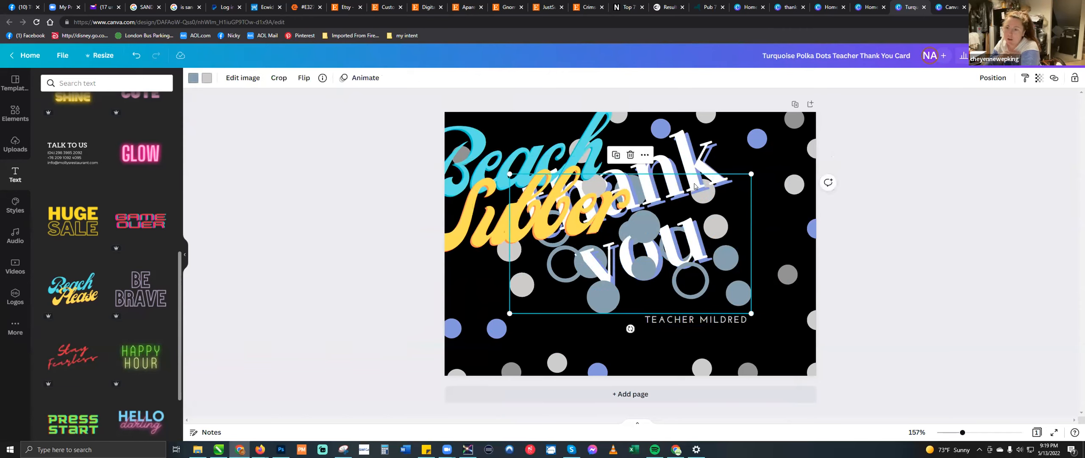
key(Delete)
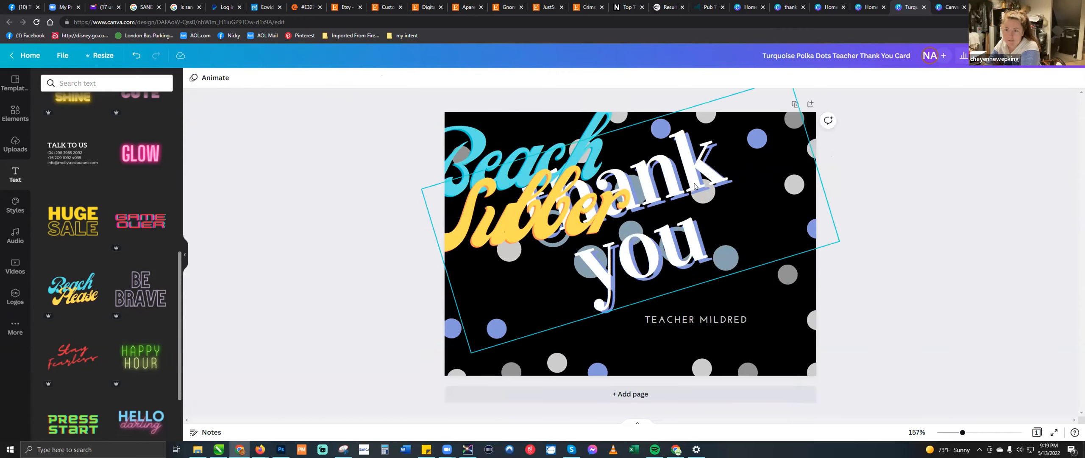
click(695, 186)
key(Delete)
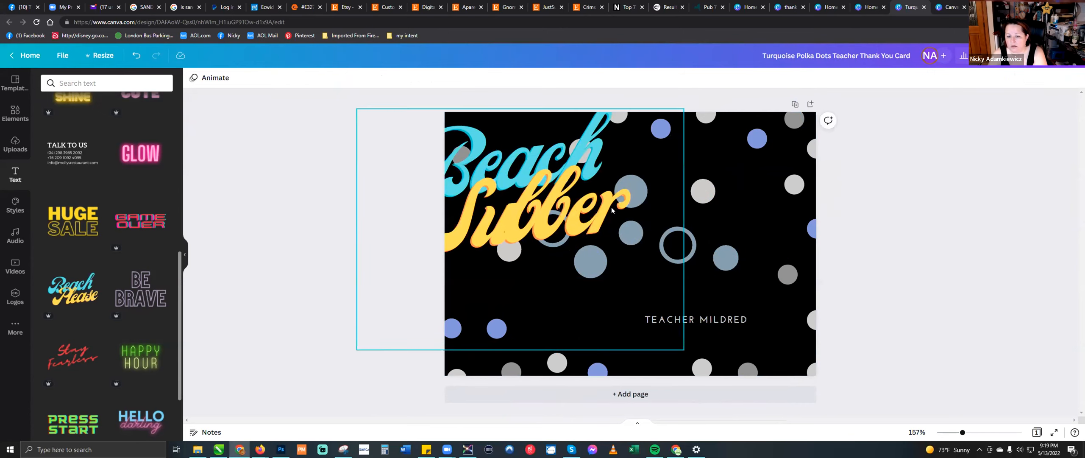
drag(614, 217, 720, 251)
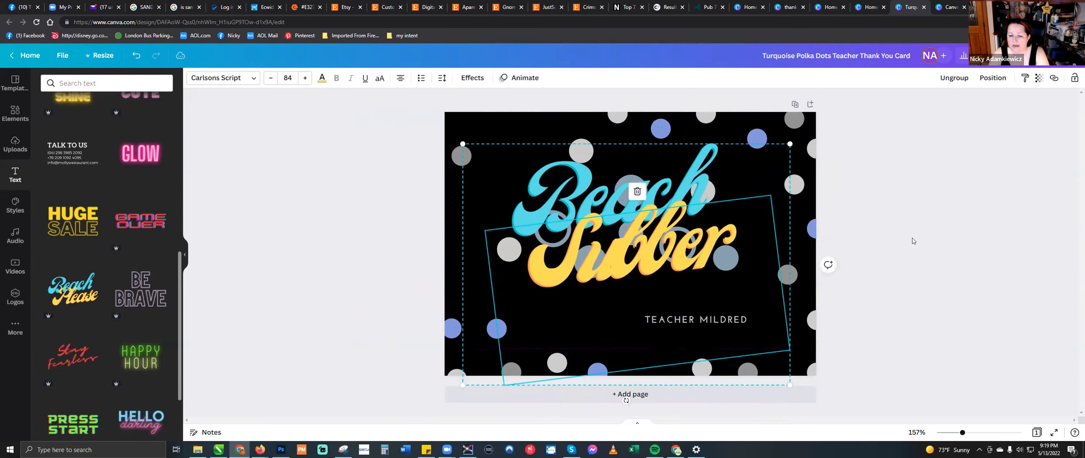
- Apply the current brand kit's logo.png colors to the card and shuffle them through several variations
click(16, 207)
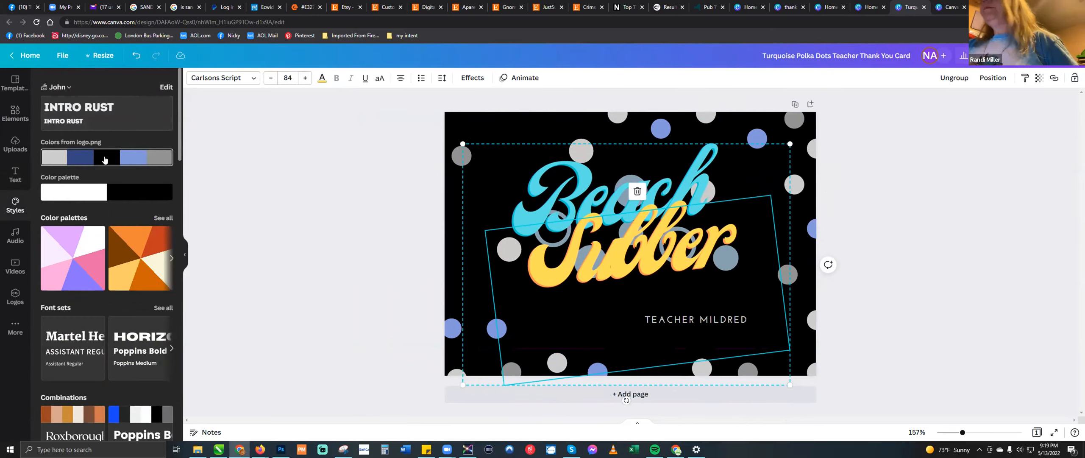
click(105, 160)
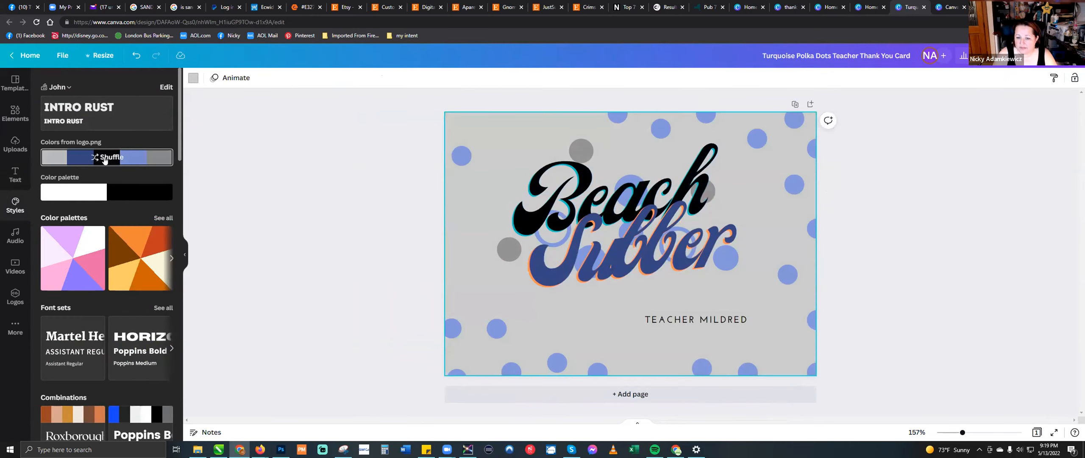
click(105, 159)
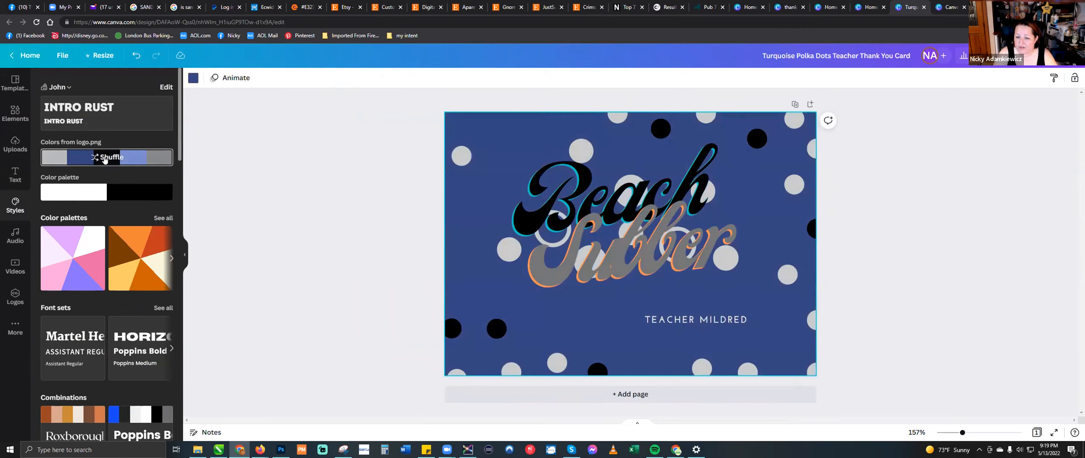
click(105, 160)
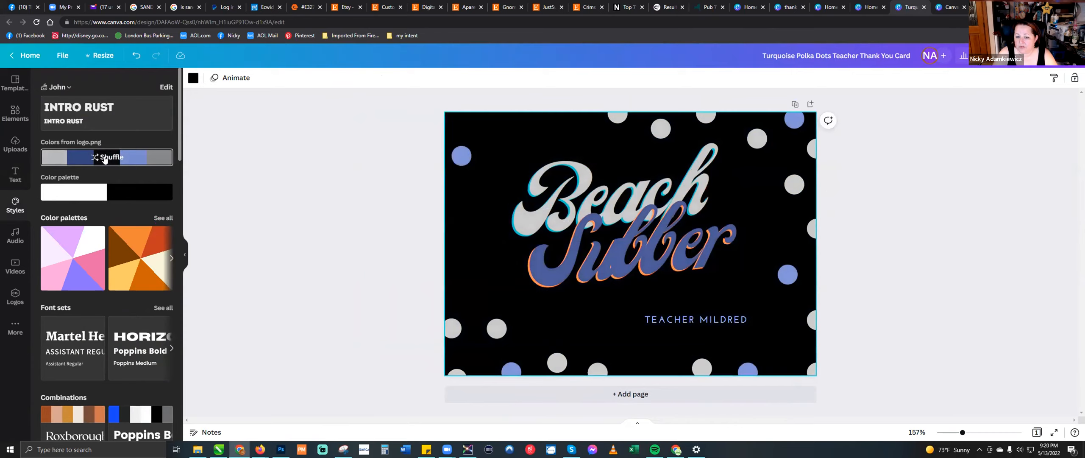
click(104, 160)
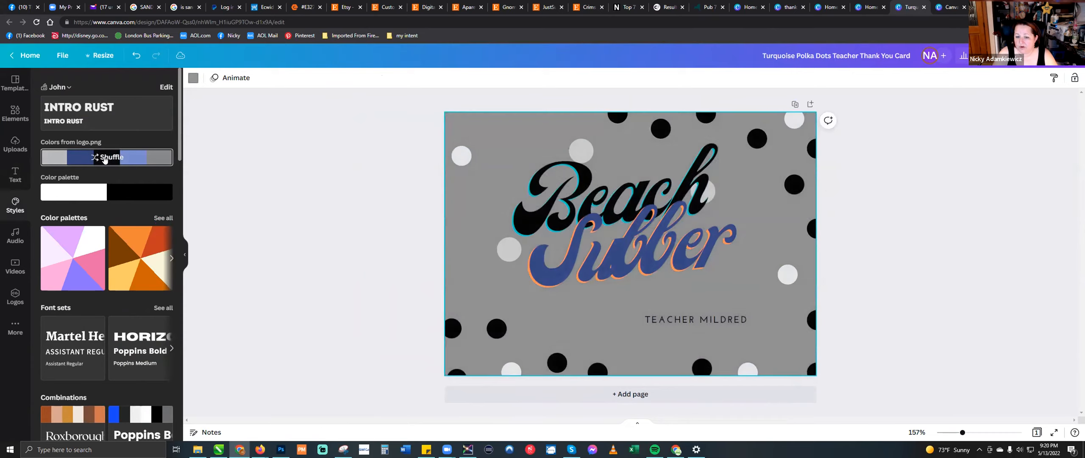
- Switch to the Untitled Brand Kit and shuffle its logo colors to a light blue background with black edge dots
click(69, 87)
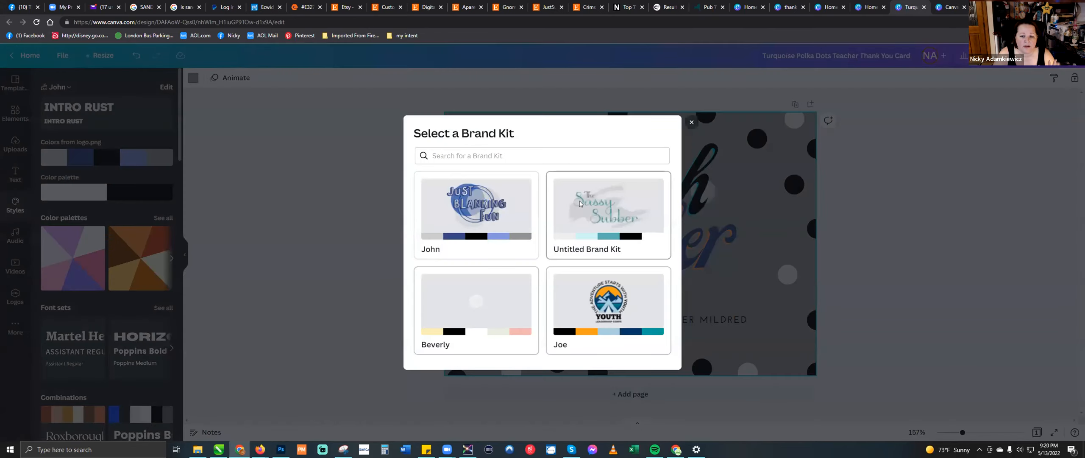
click(585, 203)
click(94, 119)
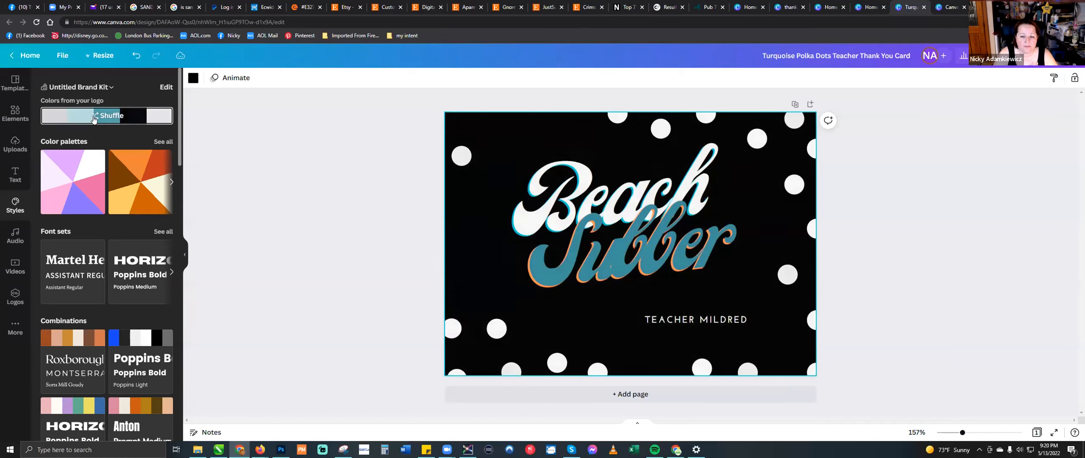
click(94, 118)
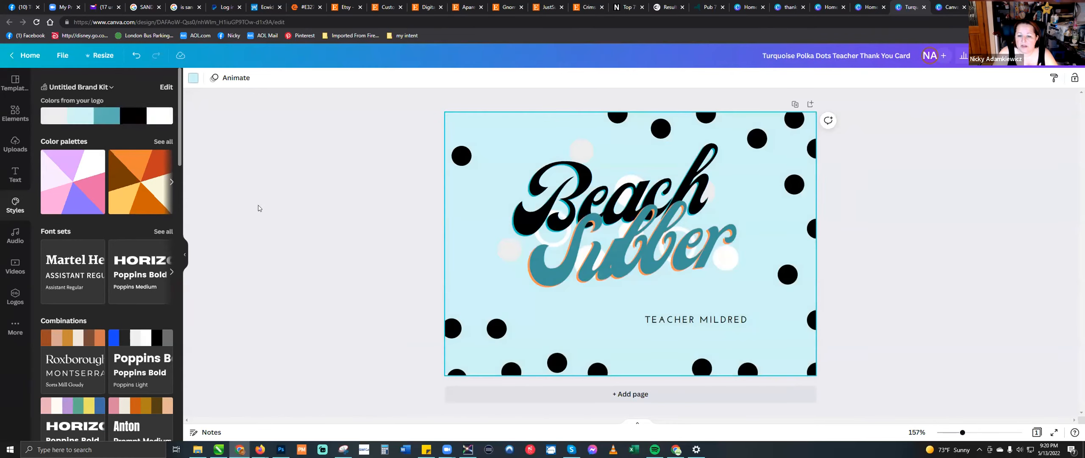
- Ungroup the "Beach Subber" text so that each word can be moved on its own
click(619, 269)
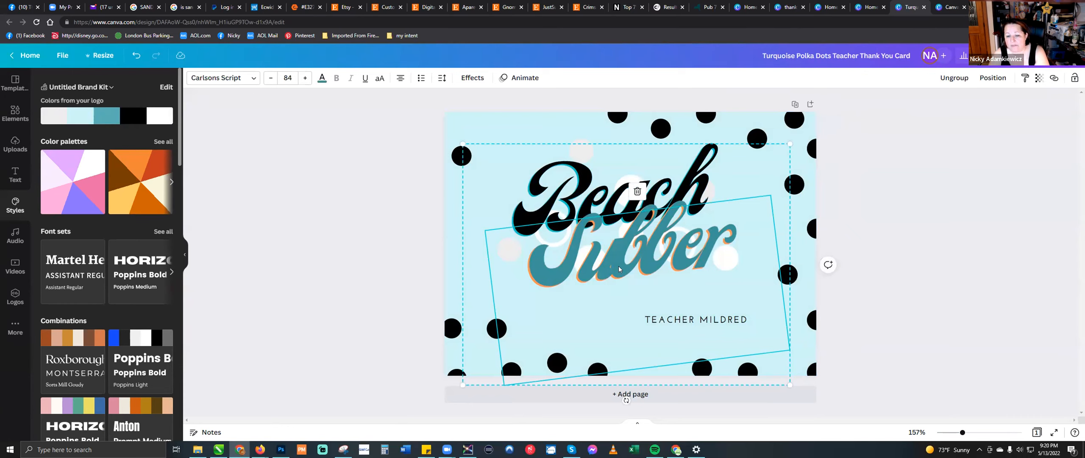
drag(618, 285, 618, 267)
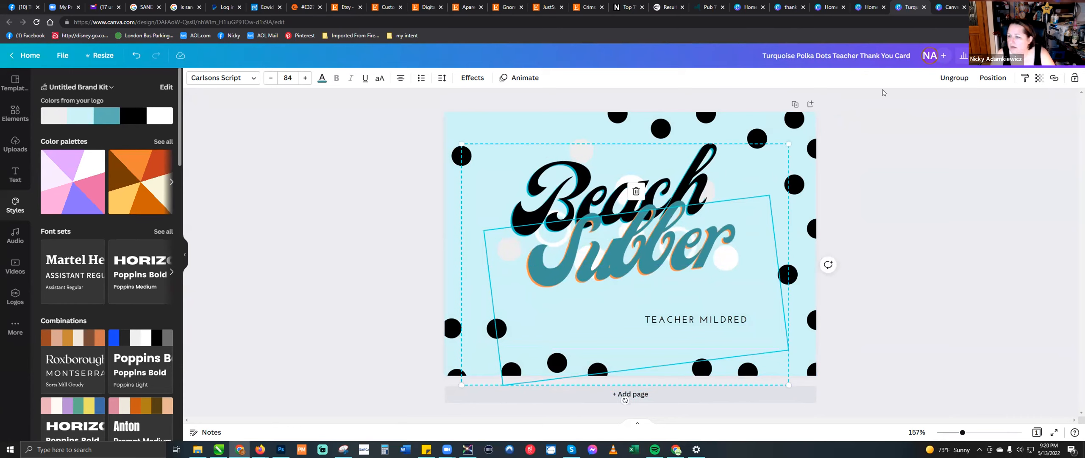
click(950, 80)
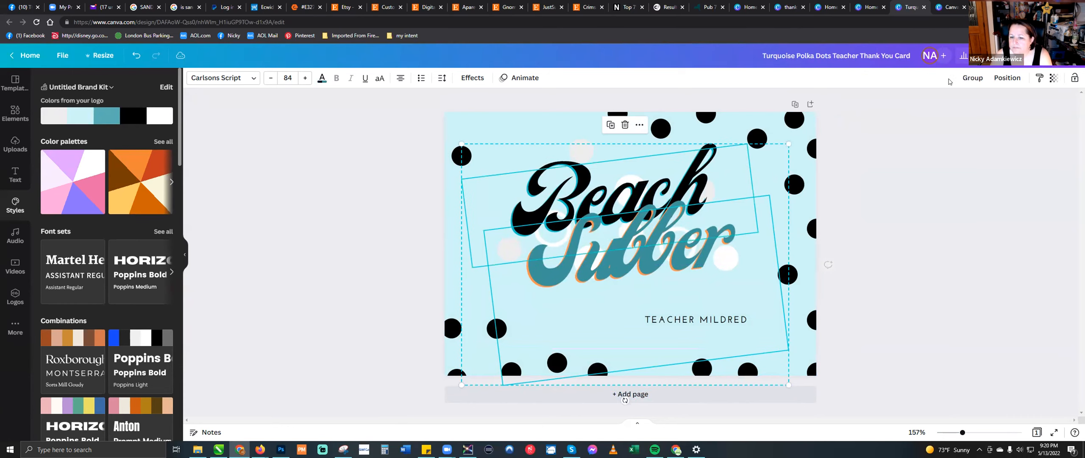
click(905, 269)
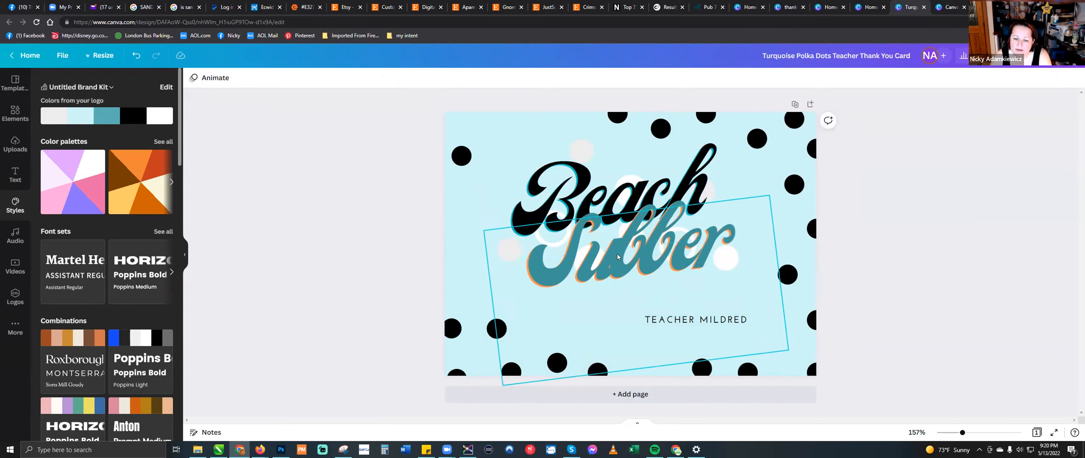
- Reposition the word "Subber" below "Beach", just above the "Teacher Mildred" line, so the two words no longer overlap
click(617, 256)
drag(617, 256, 612, 235)
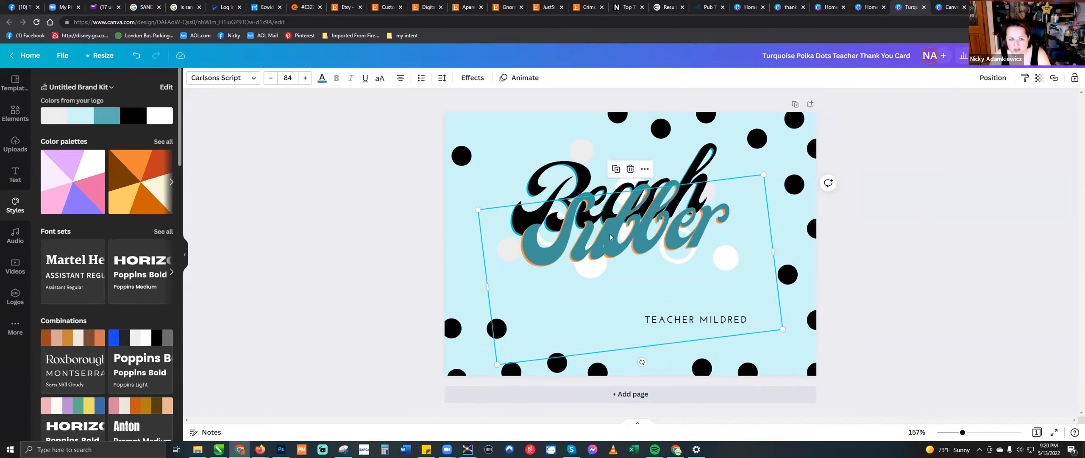
drag(610, 236, 654, 254)
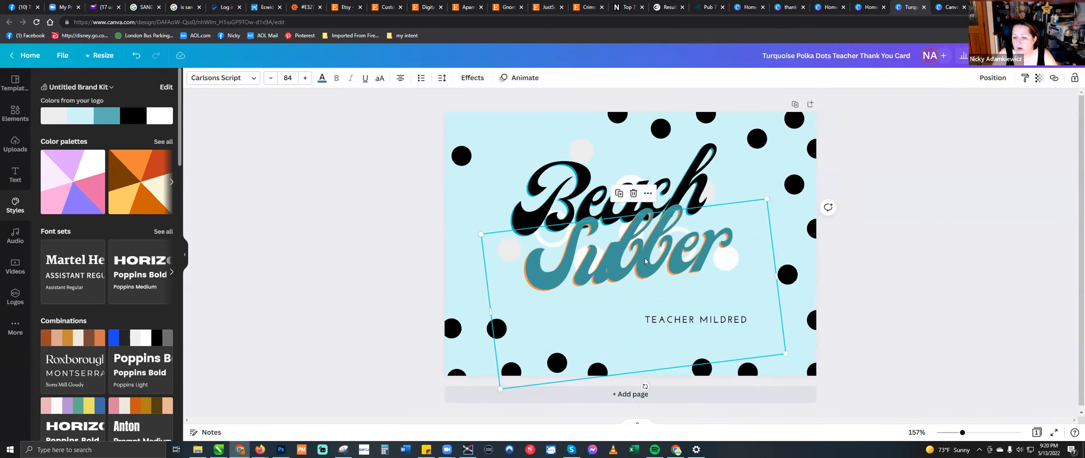
drag(644, 258, 644, 274)
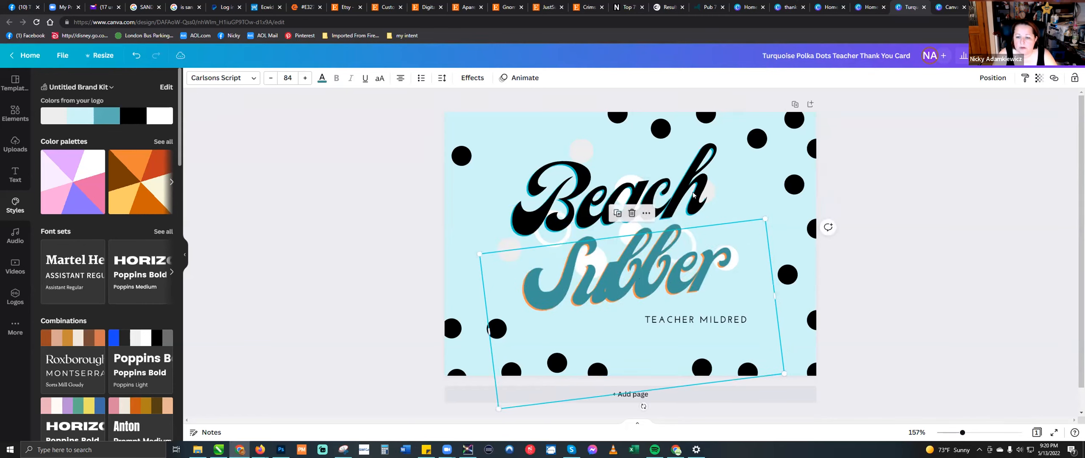
- Apply the Pan text animation to the word "Beach"
click(687, 182)
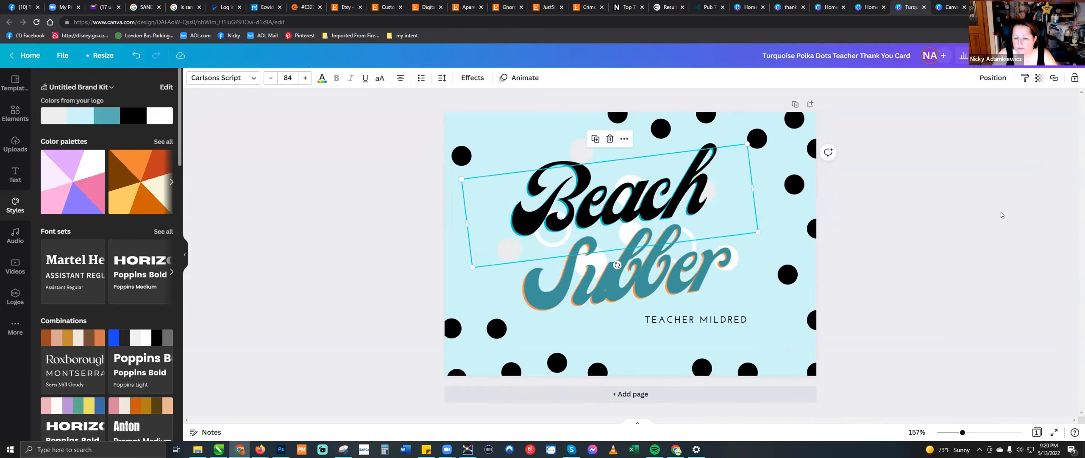
click(625, 139)
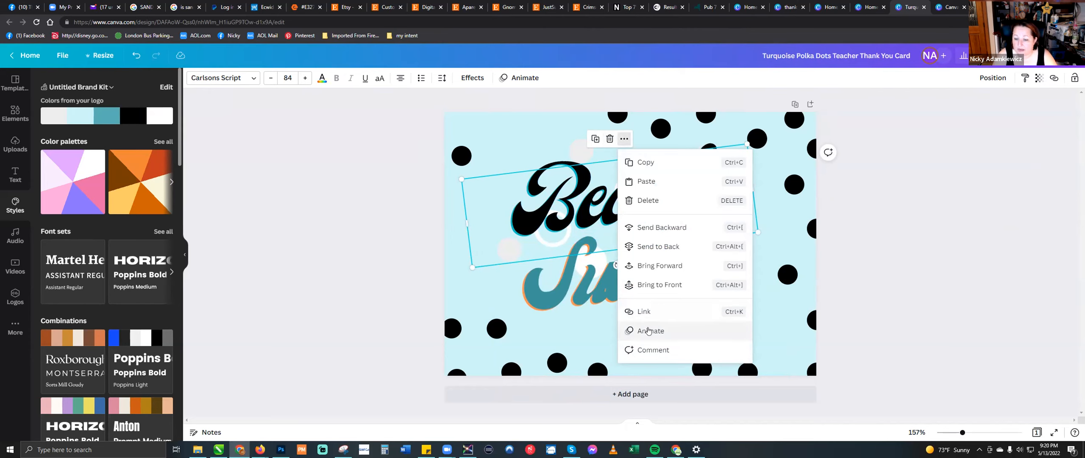
click(648, 330)
click(93, 128)
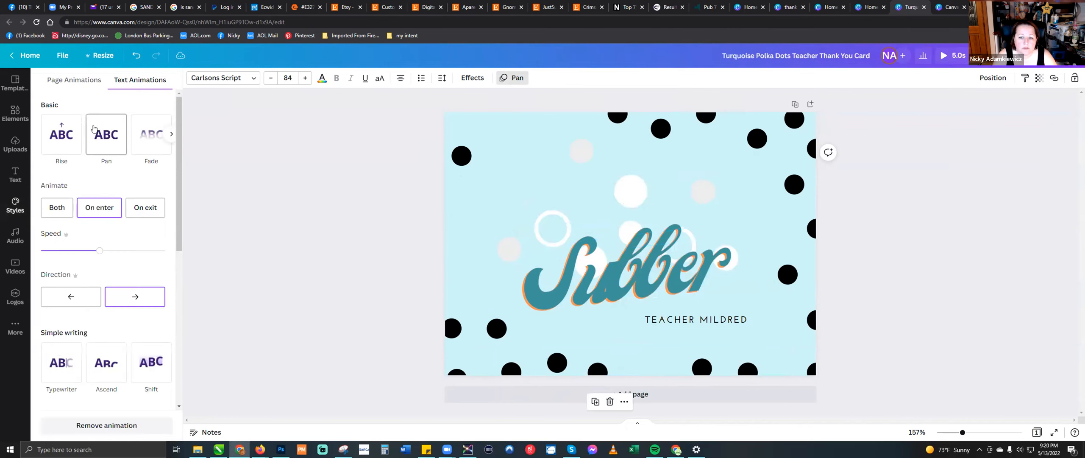
- Apply the Rise text animation to the word "Subber" and deselect it
click(582, 322)
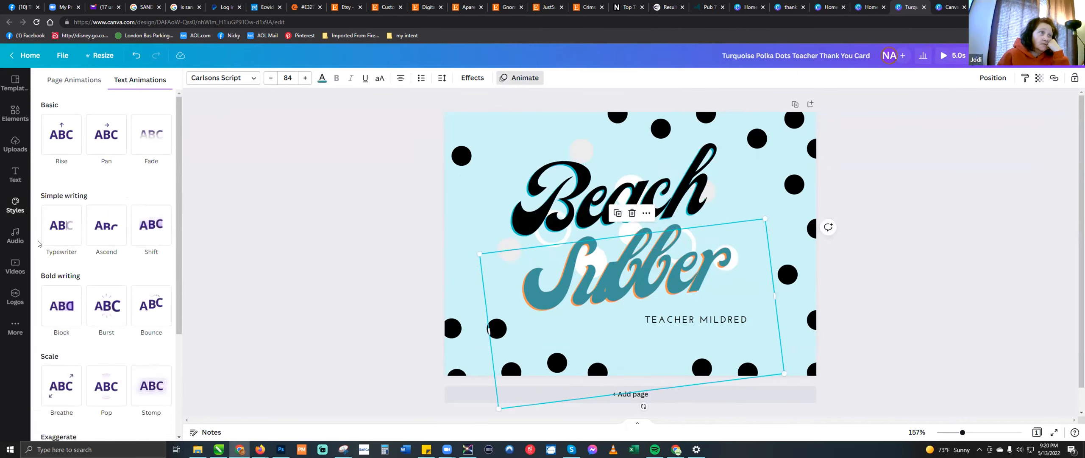
click(57, 134)
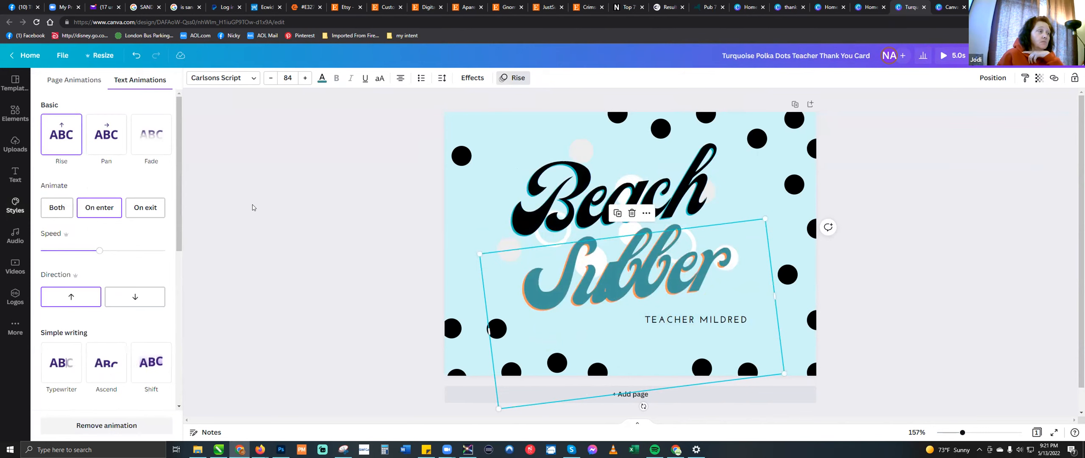
click(253, 207)
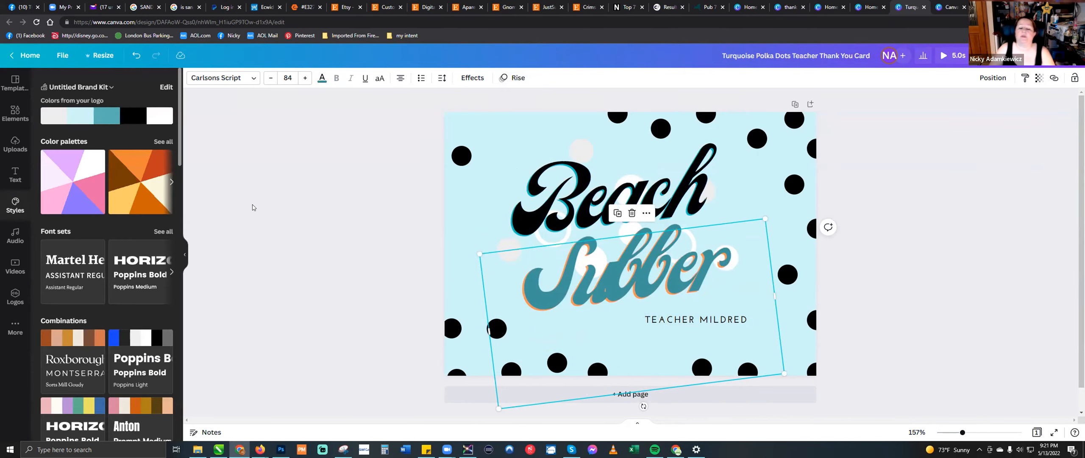
click(308, 196)
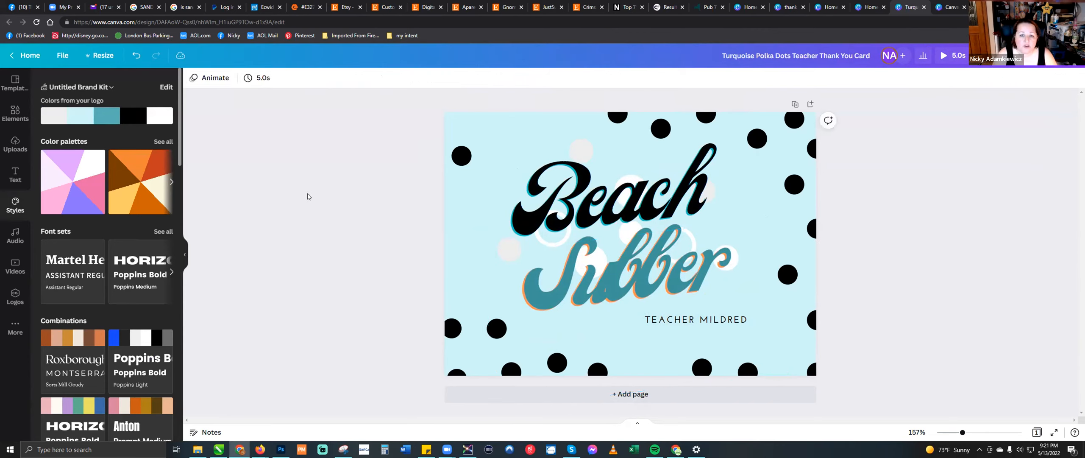
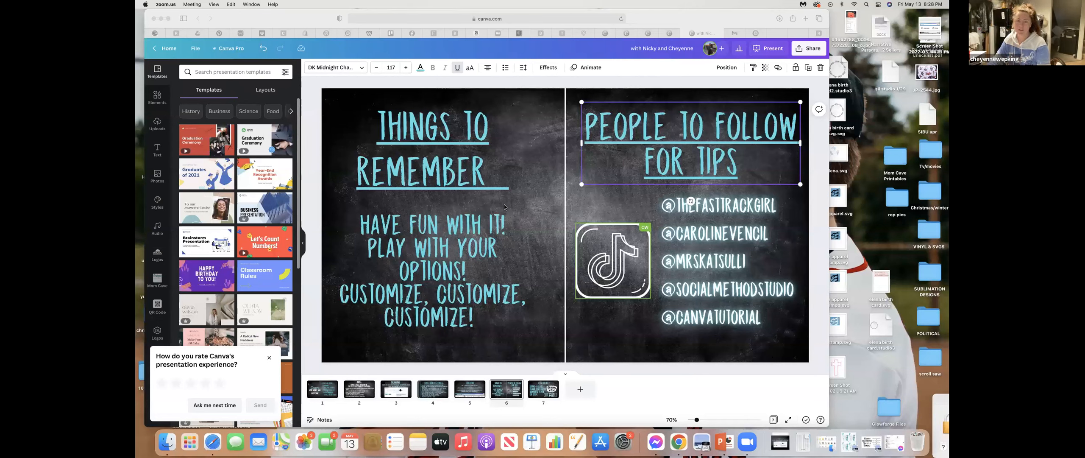
- Leave the presentation for the home page and open the Discover apps directory
click(170, 50)
click(168, 51)
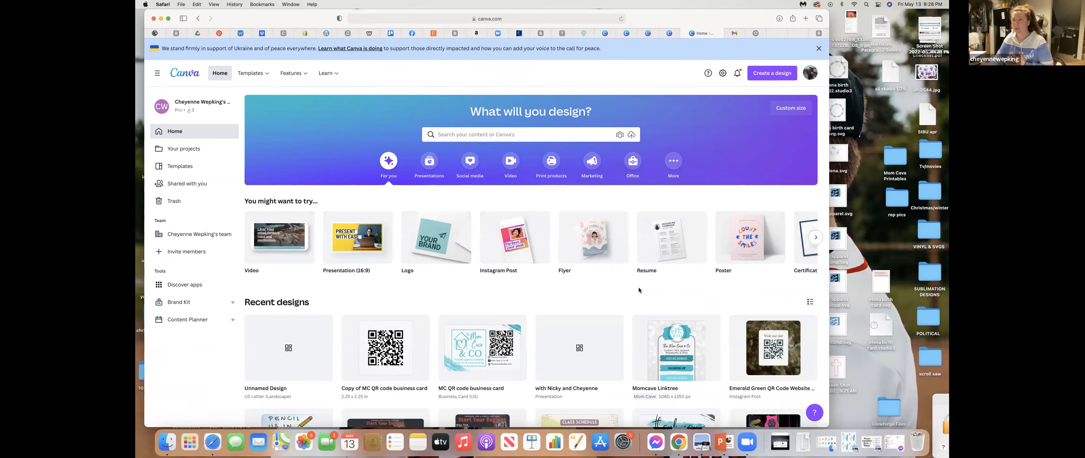
scroll(608, 296, down, 3)
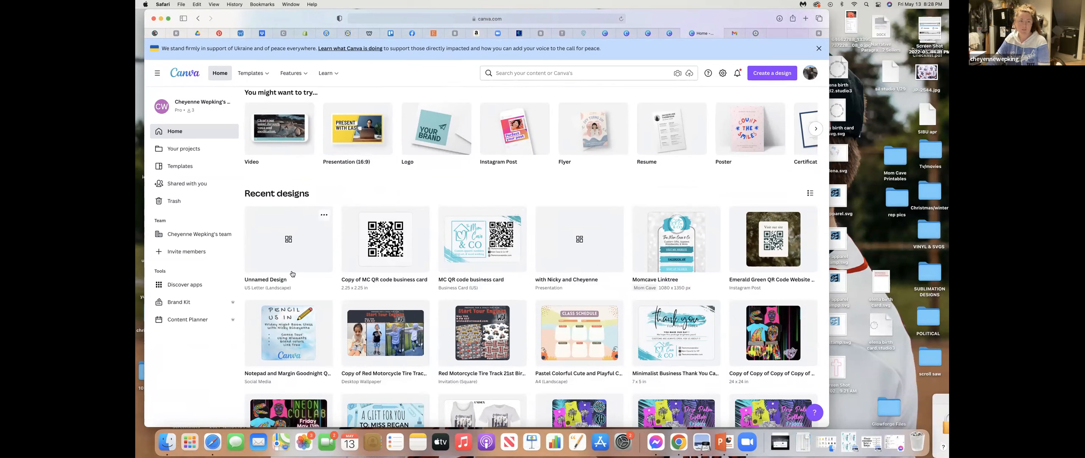
click(179, 287)
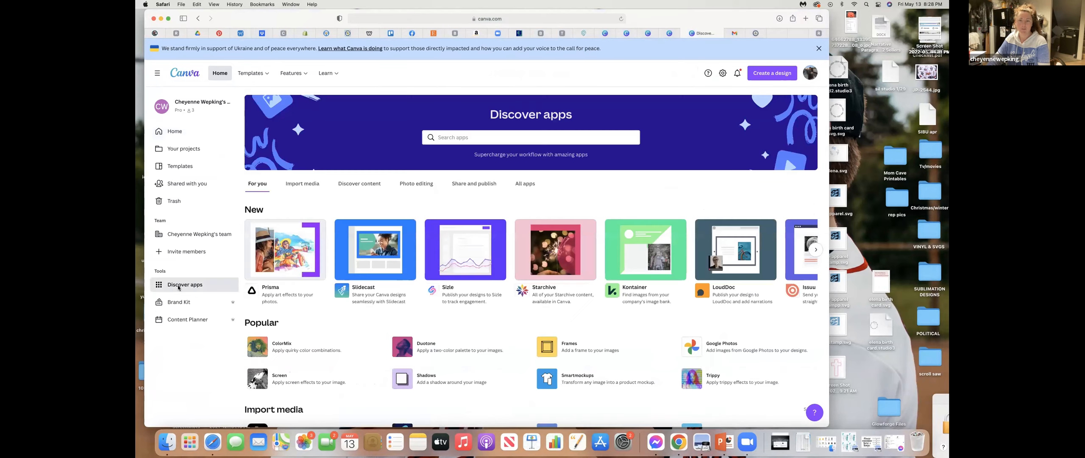
- Browse the suggested apps and the complete list of all apps down to the QR code entry
scroll(591, 259, down, 3)
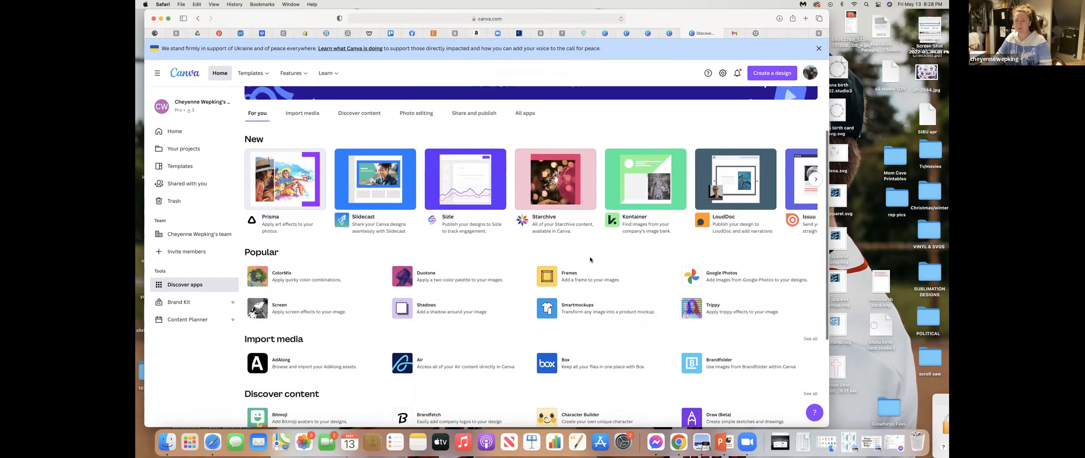
scroll(590, 260, down, 2)
scroll(590, 259, down, 1)
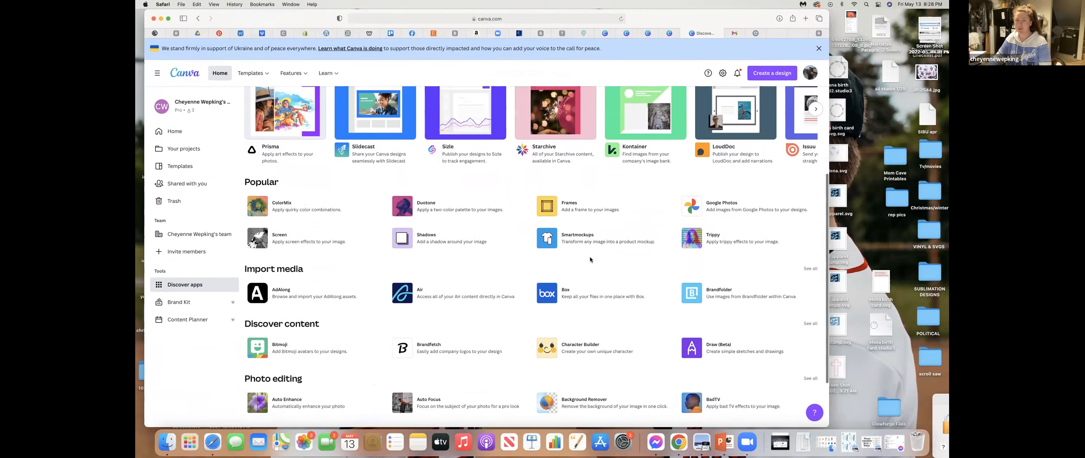
scroll(590, 260, up, 2)
scroll(591, 259, up, 3)
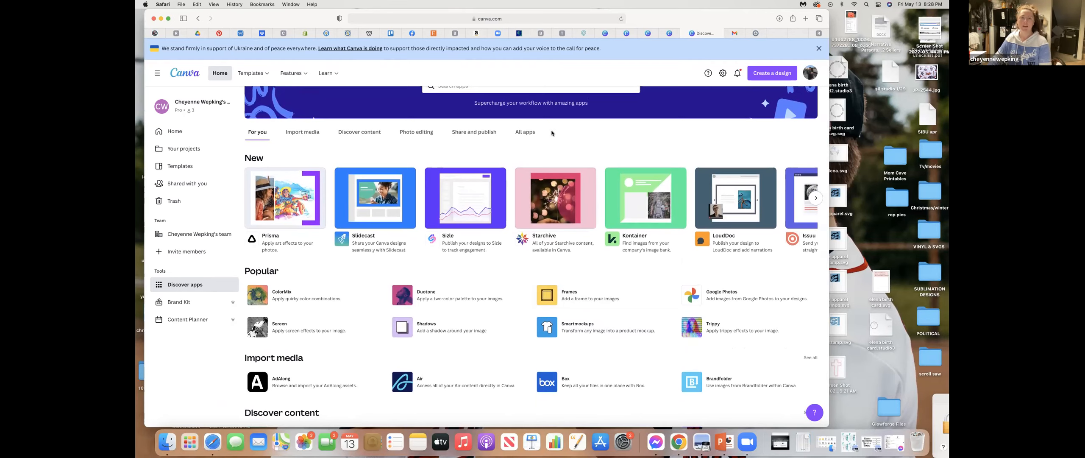
click(527, 133)
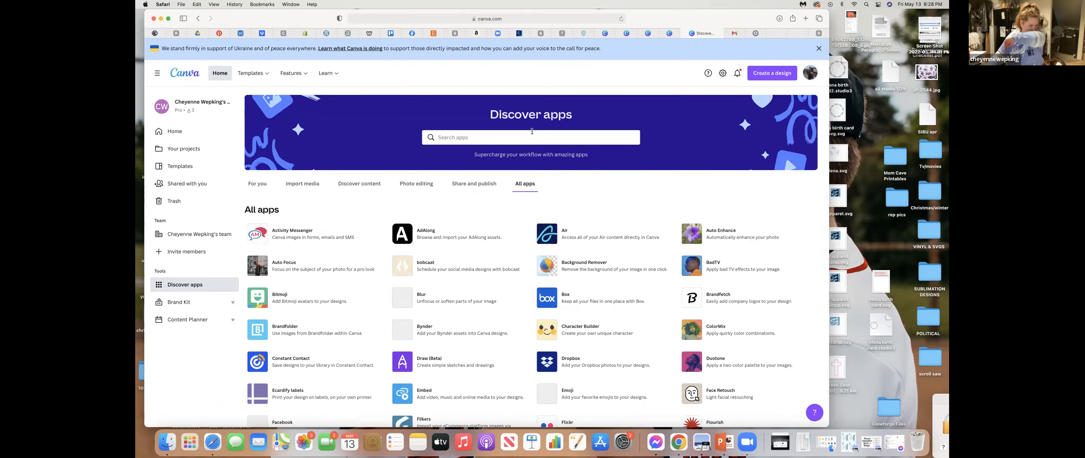
scroll(631, 207, down, 15)
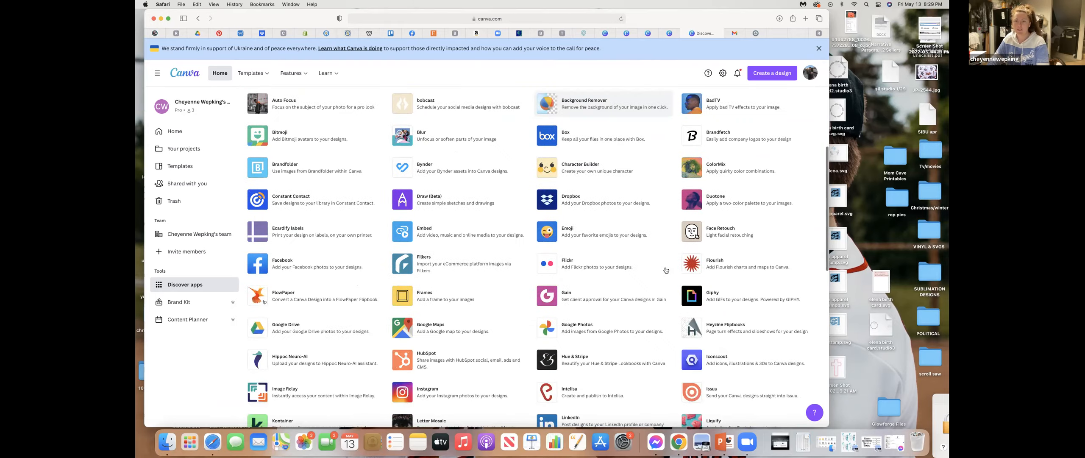
scroll(666, 269, down, 5)
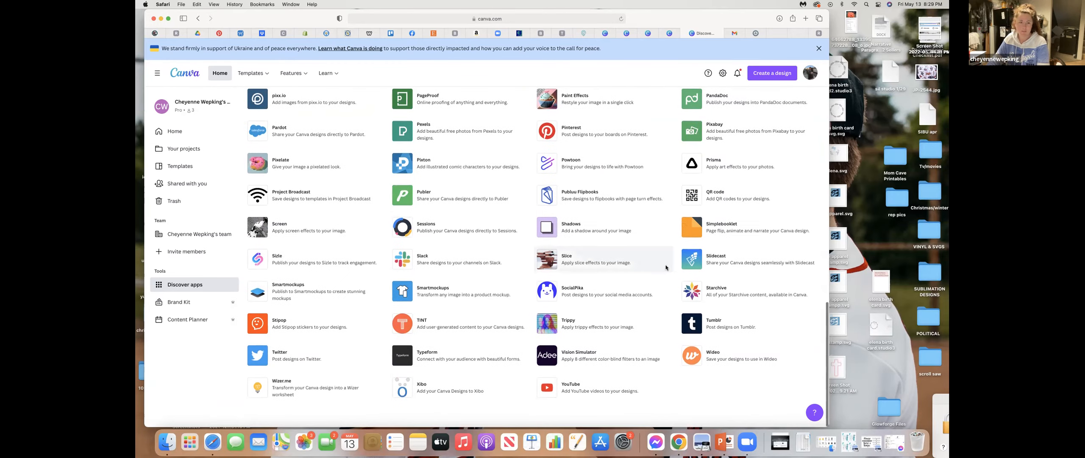
- Open the QR code app's details and use the app in a new Instagram Post design
click(690, 194)
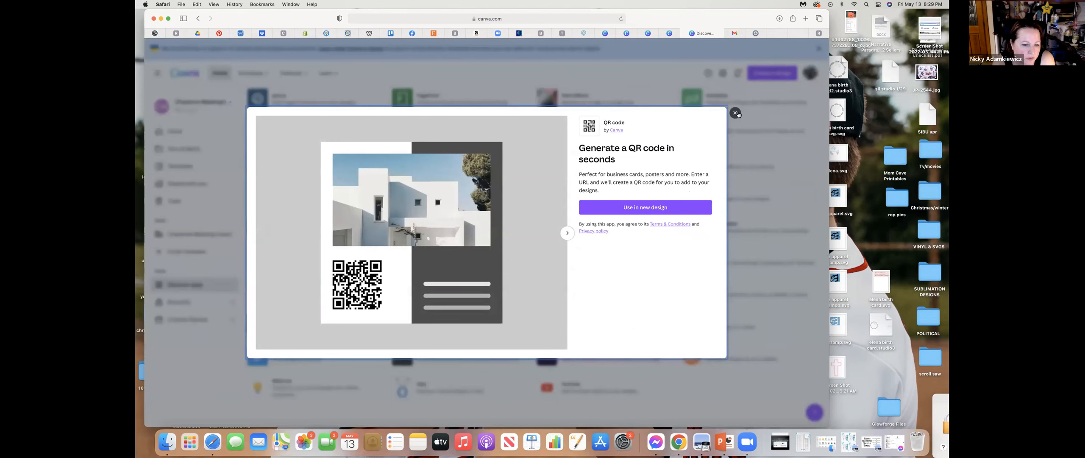
click(735, 112)
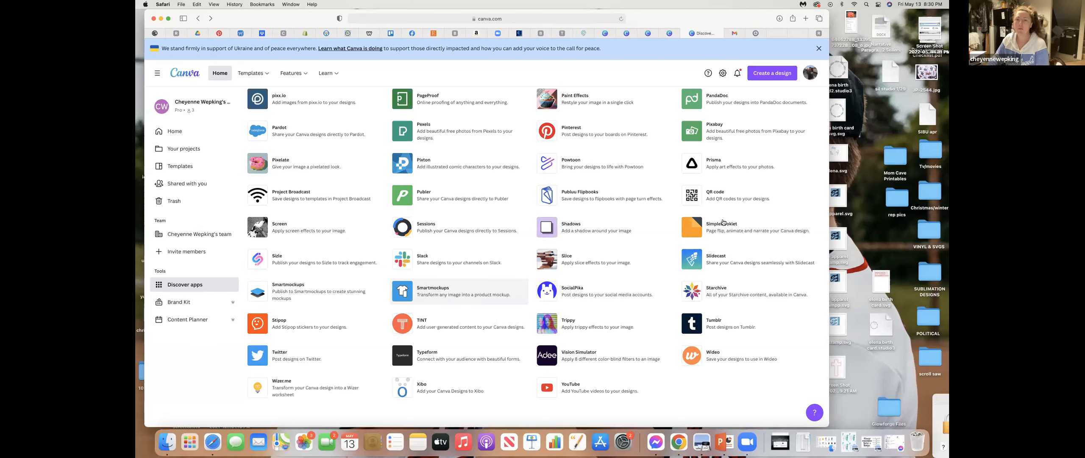
click(722, 197)
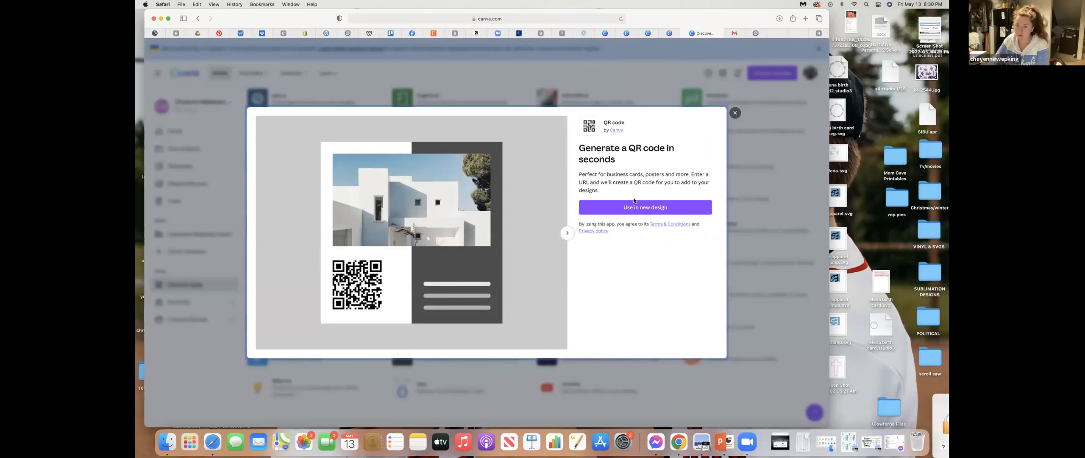
click(625, 207)
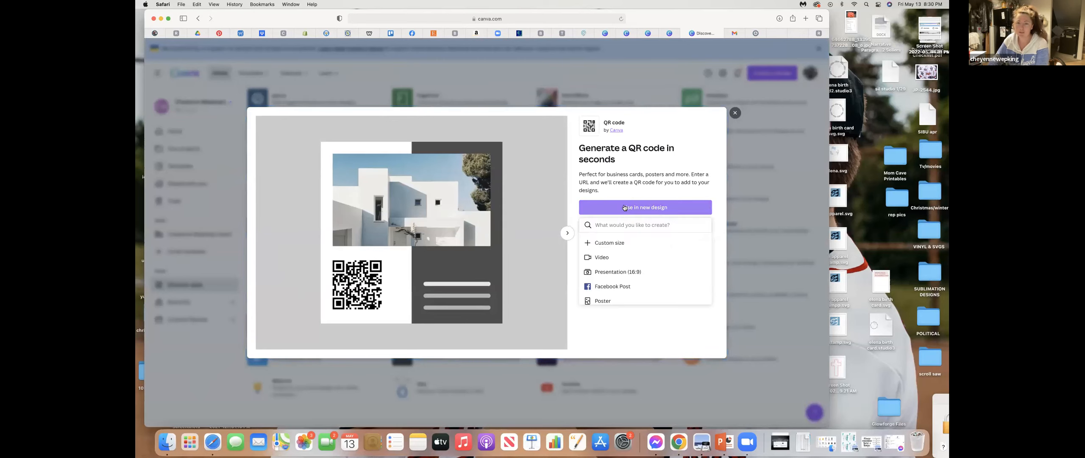
scroll(625, 258, down, 3)
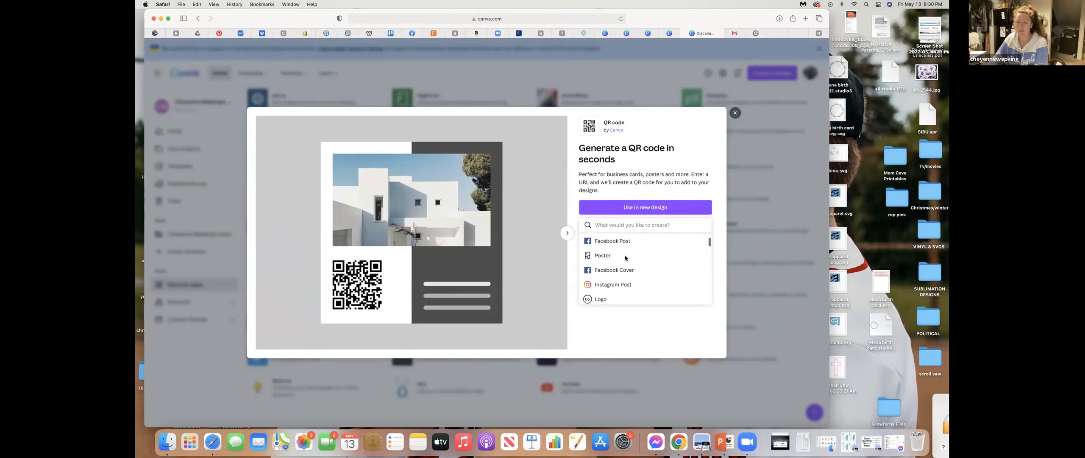
scroll(627, 260, down, 2)
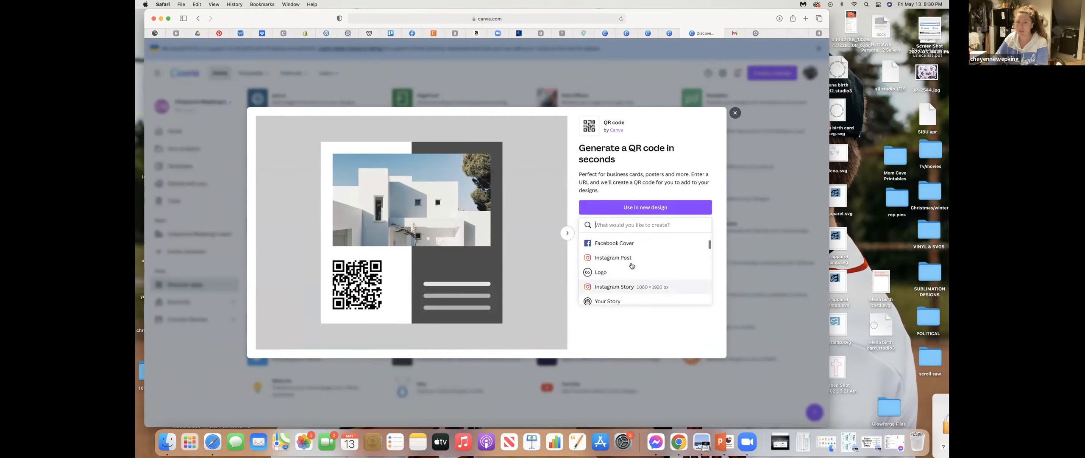
click(613, 258)
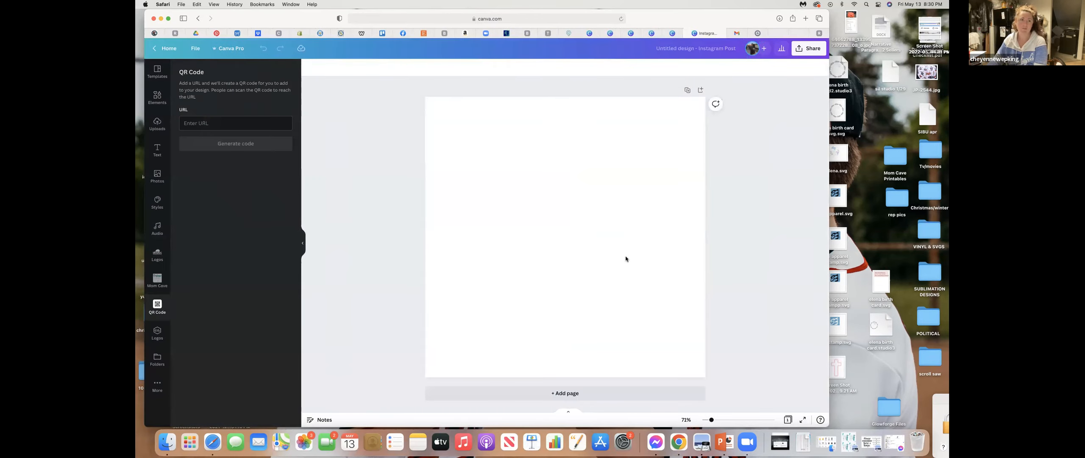
click(193, 123)
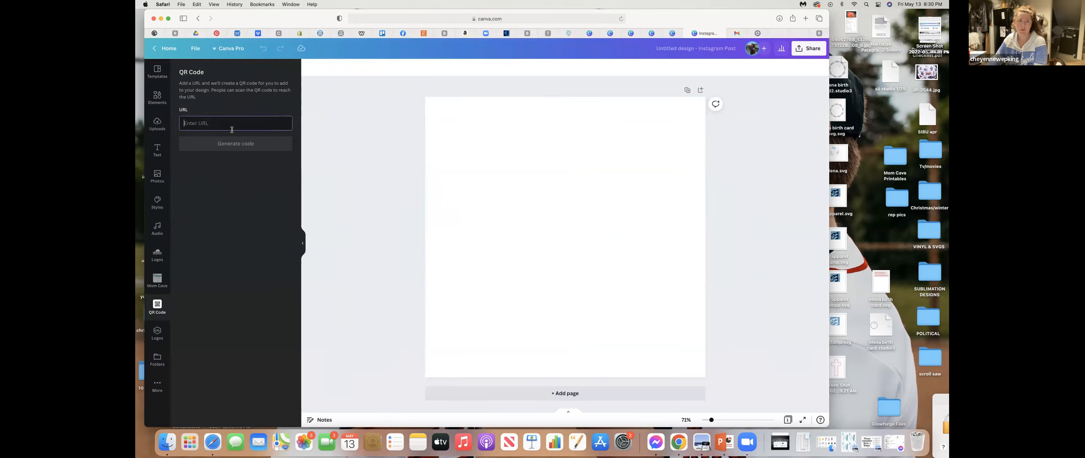
right_click(201, 124)
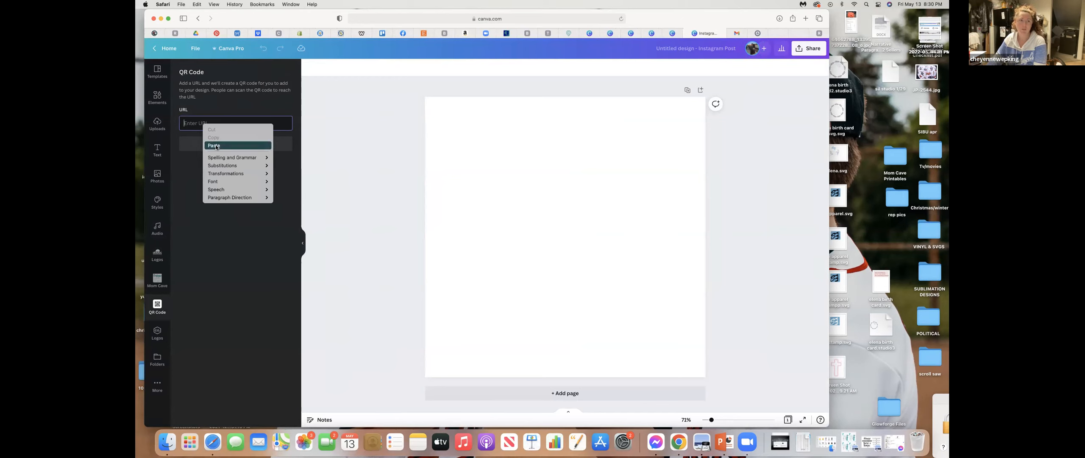
click(214, 139)
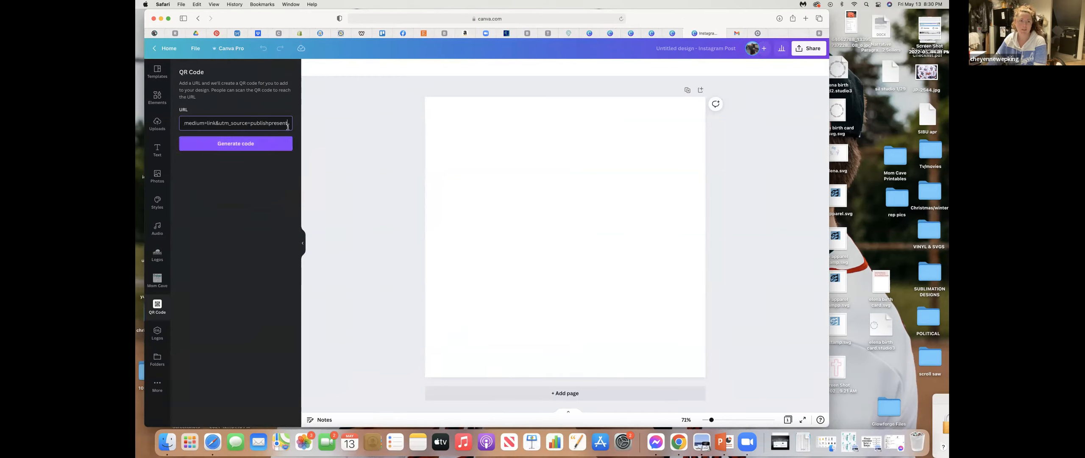
drag(288, 123, 170, 121)
key(BackSpace)
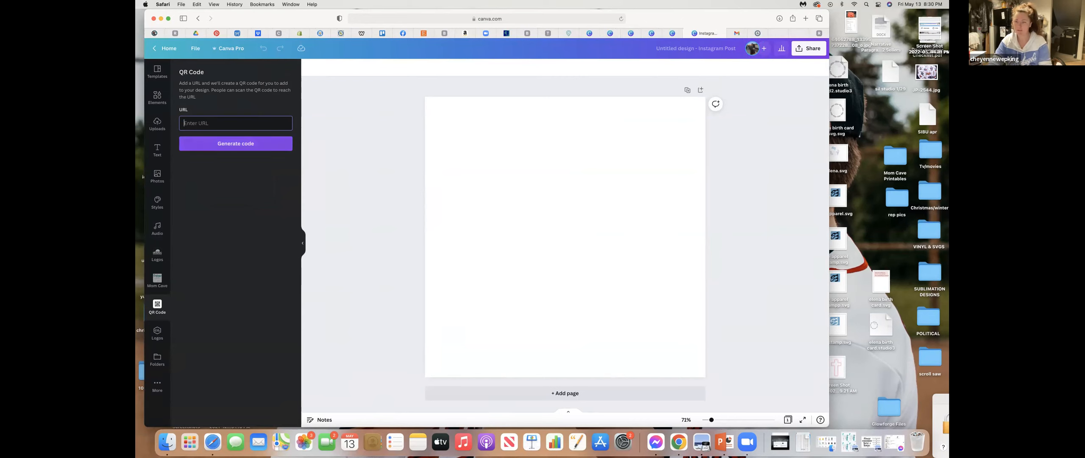
- Generate a QR code for the URL thesassysubber.com and resize it within the upper-right area of the page
text(sas)
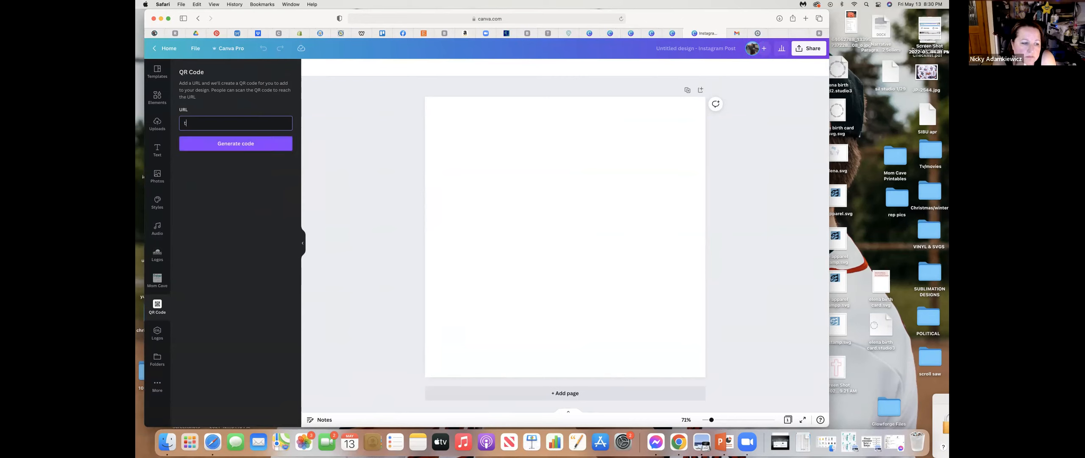
text(sysubber.com)
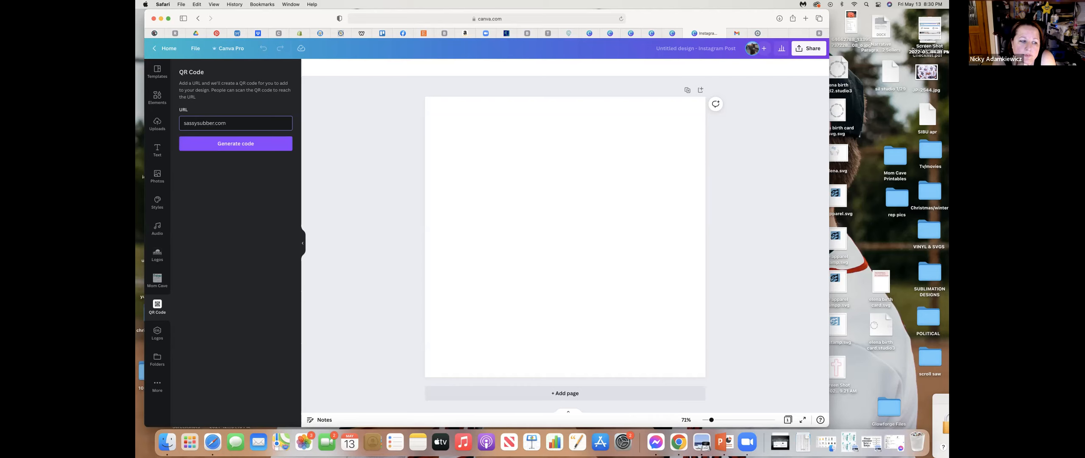
text(the)
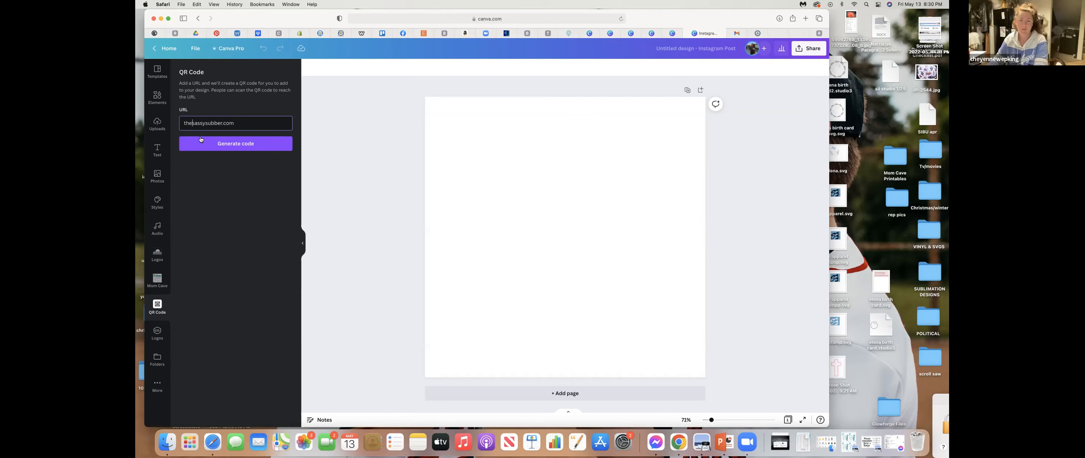
click(217, 145)
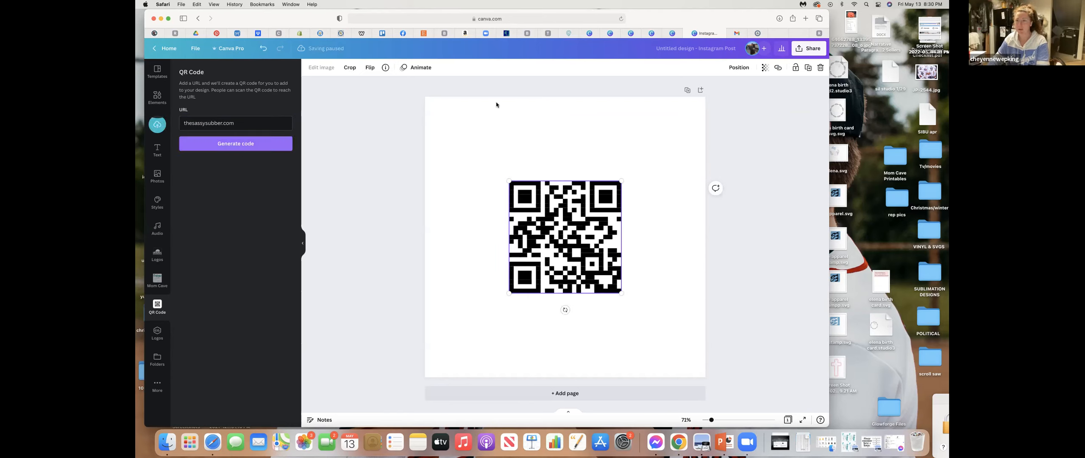
drag(621, 181, 658, 144)
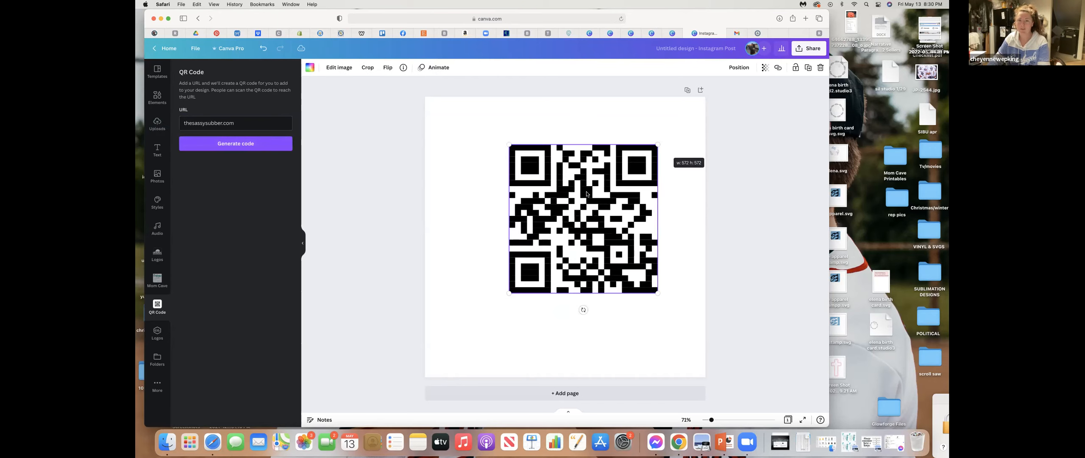
drag(509, 293, 539, 261)
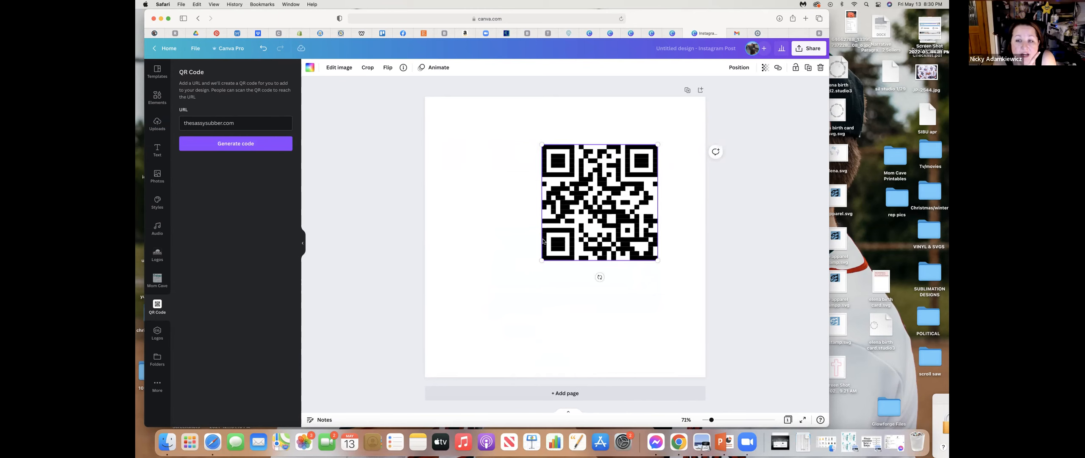
- Recolor the white parts of the QR code with the first teal of the Mom Cave and Co palette
click(309, 69)
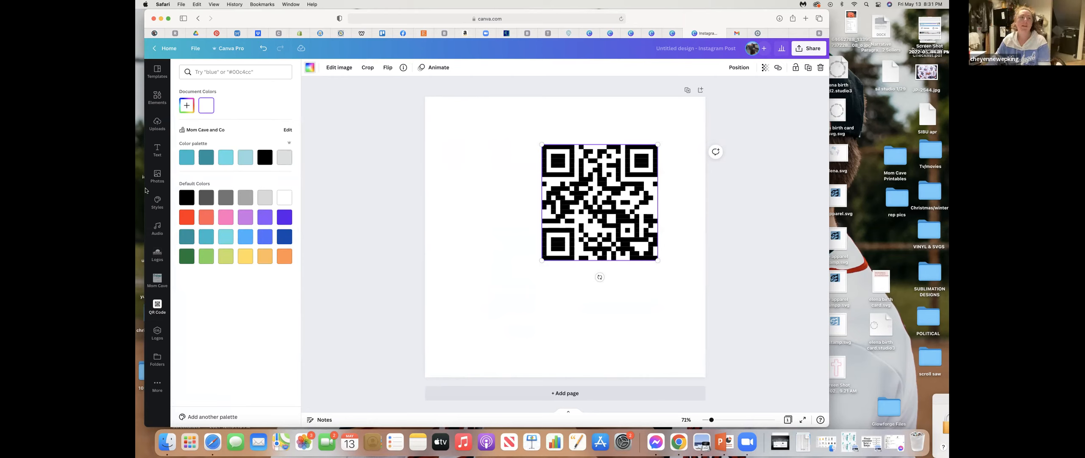
click(188, 163)
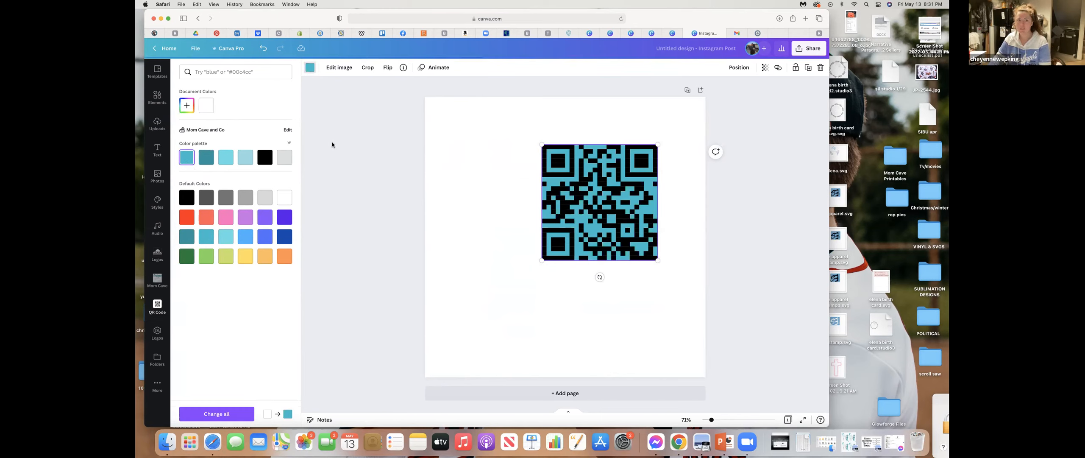
click(352, 147)
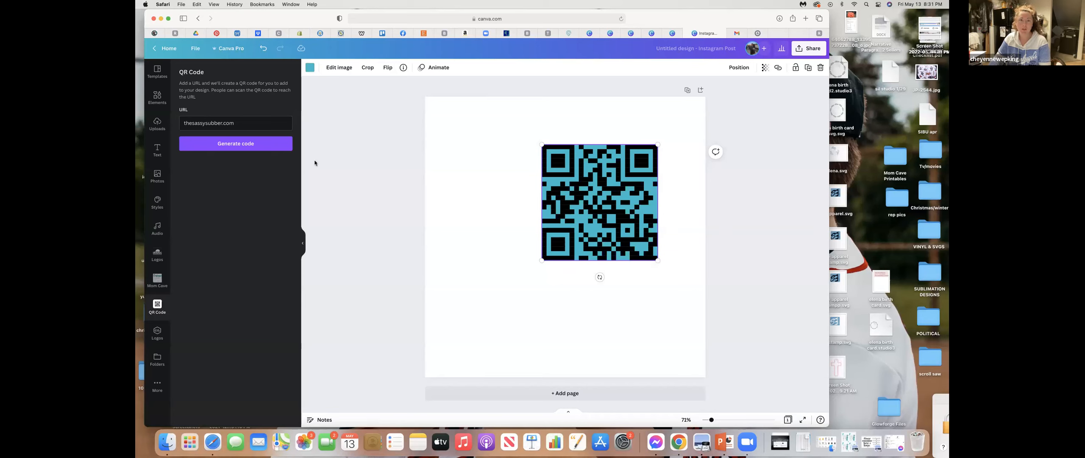
- Set the page background to the light gray of the Mom Cave and Co palette
click(495, 122)
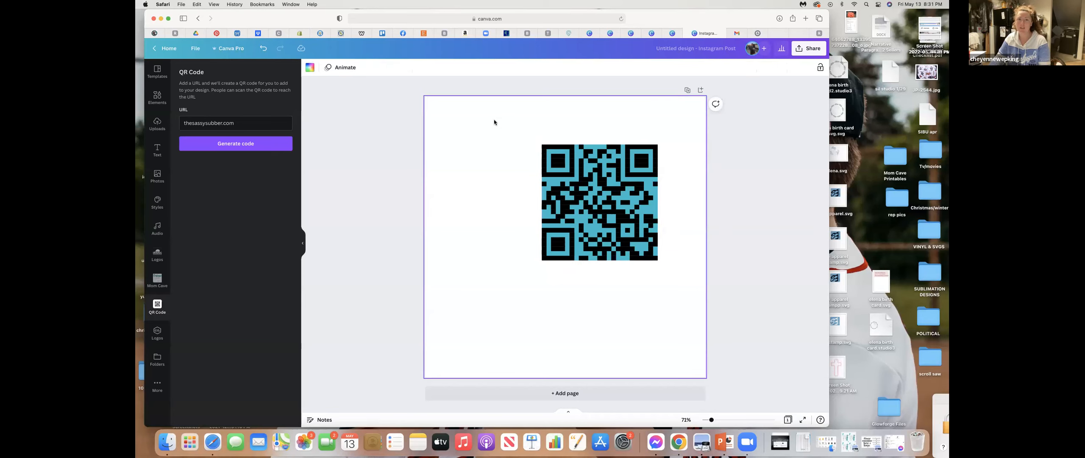
click(310, 67)
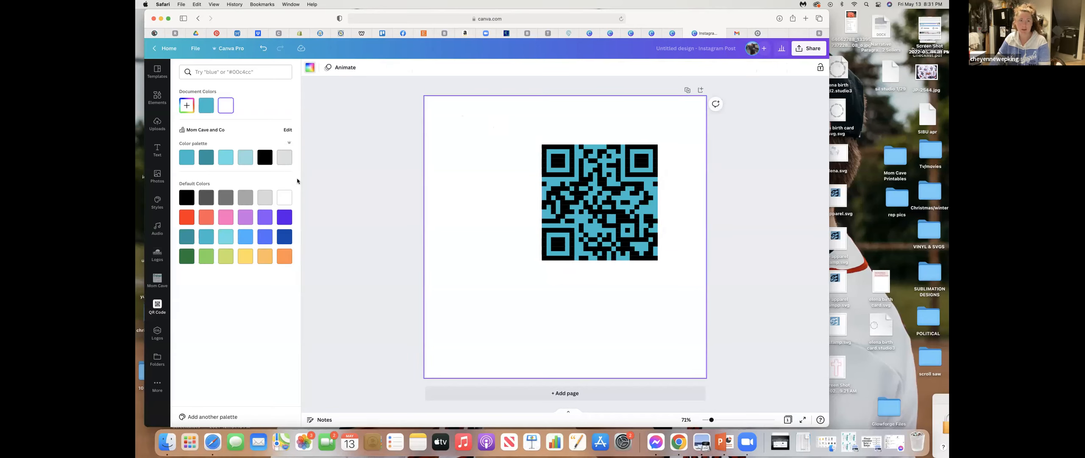
click(285, 158)
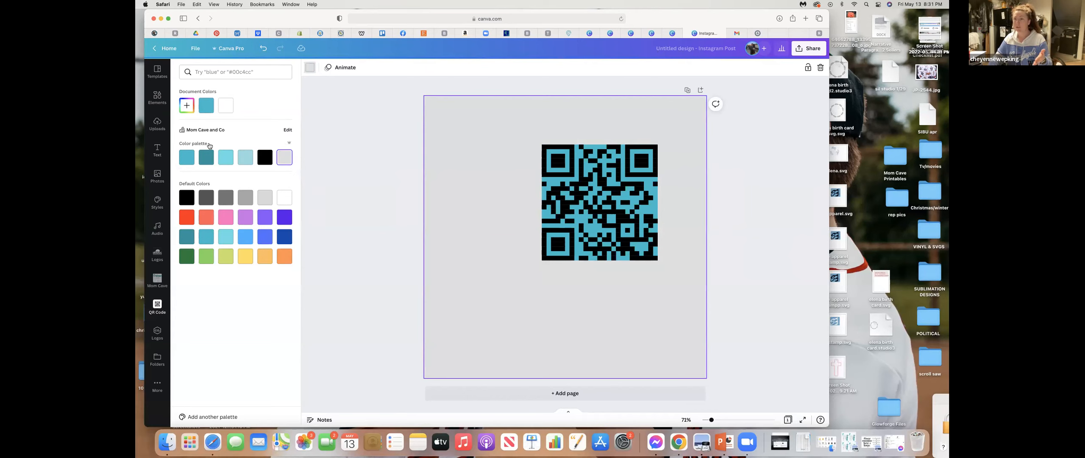
- Enlarge the QR code from its lower-left and upper-right corners until it covers about two thirds of the page width
click(576, 232)
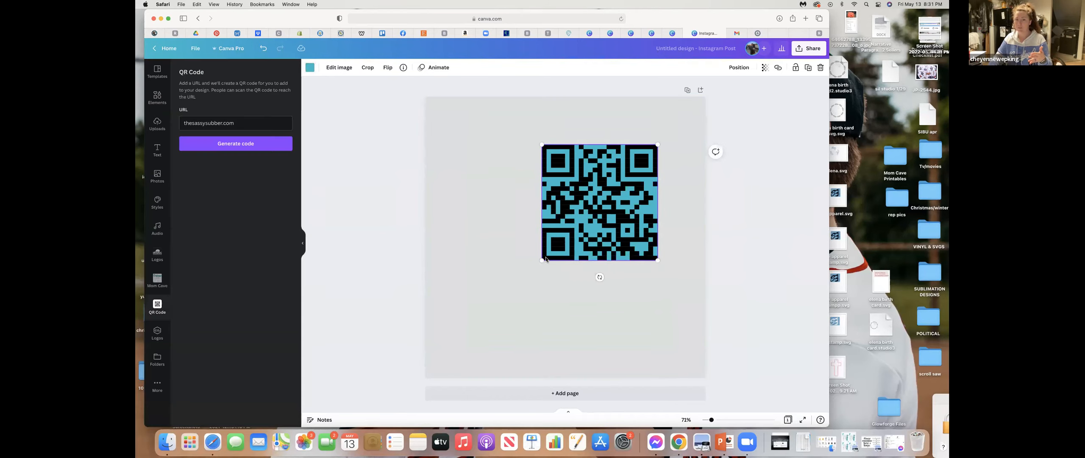
drag(543, 261, 475, 311)
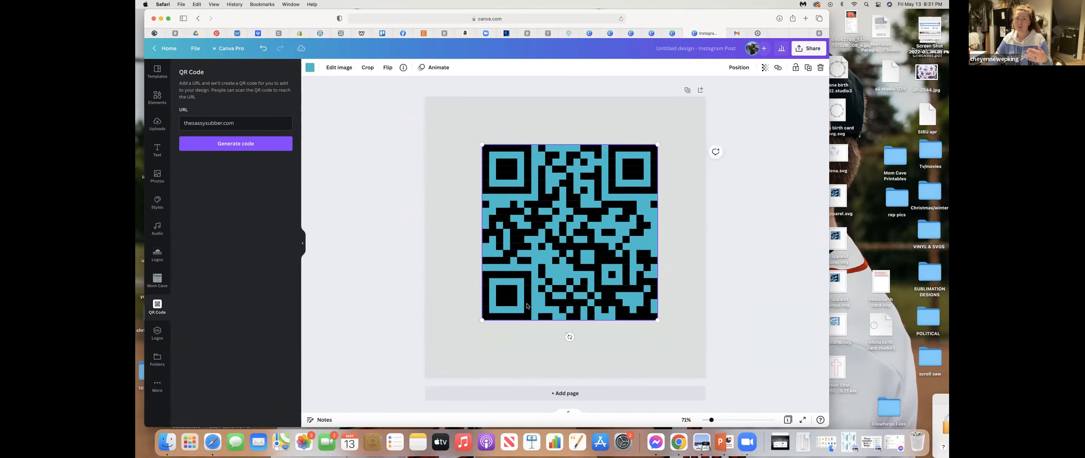
drag(658, 144, 669, 132)
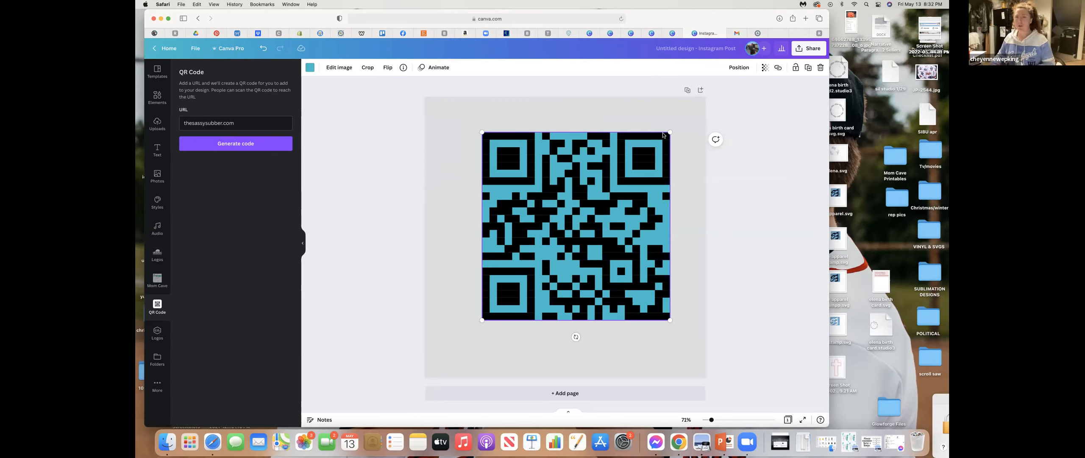
- Search the elements for "heart" and add the first solid heart shape to the page
click(769, 178)
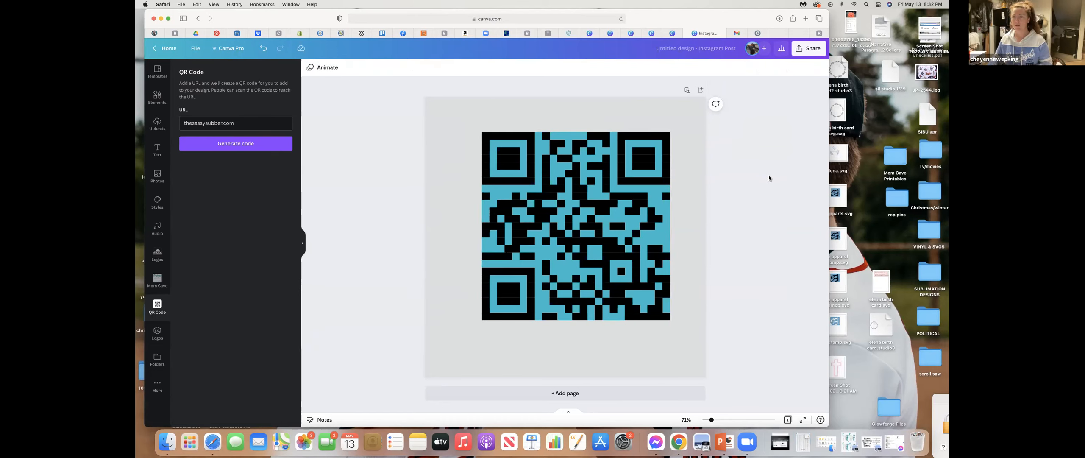
click(646, 185)
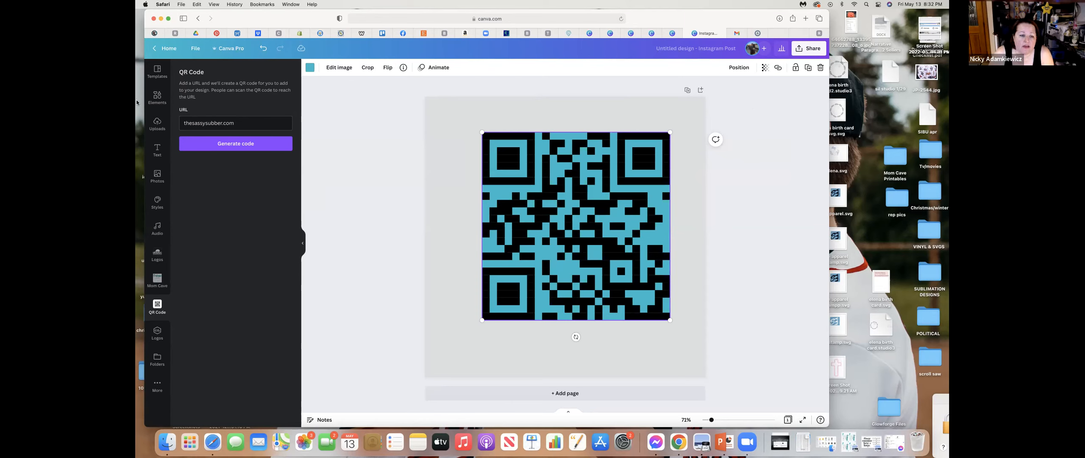
click(158, 97)
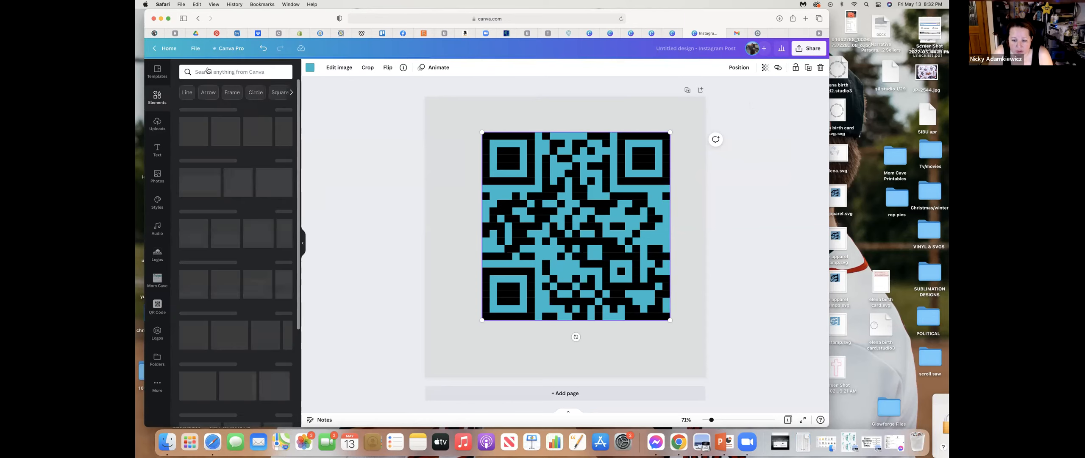
click(208, 72)
text(heart)
key(Return)
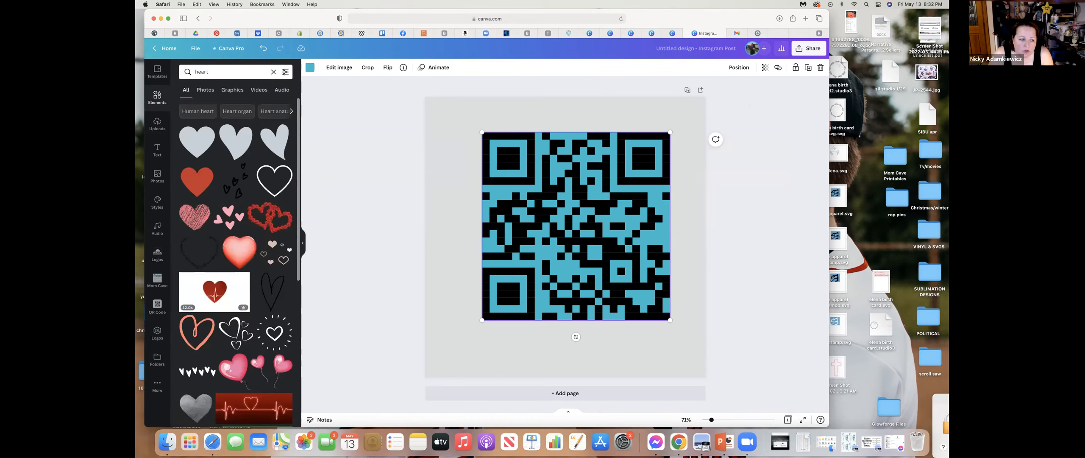
click(196, 141)
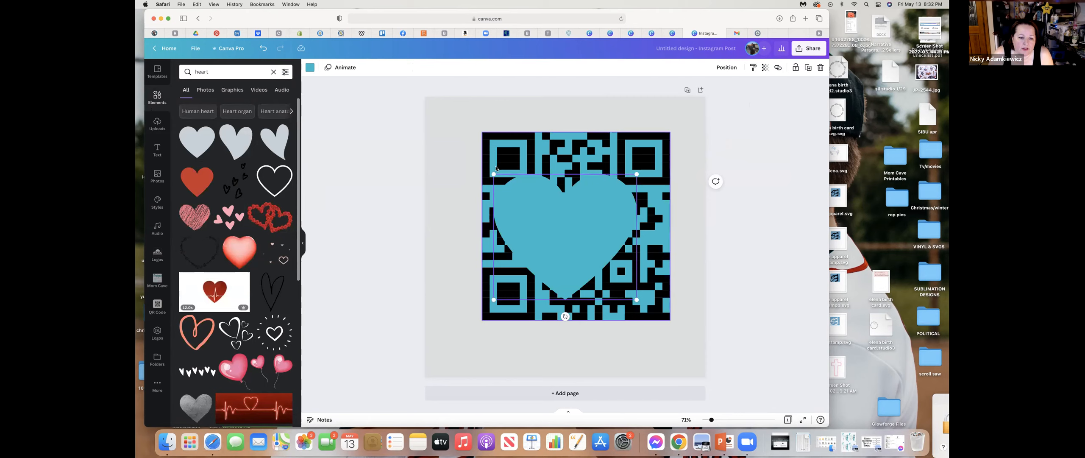
- Enlarge the heart until it spans the full page width and recolor it with the black of the Mom Cave and Co palette
drag(494, 173, 423, 113)
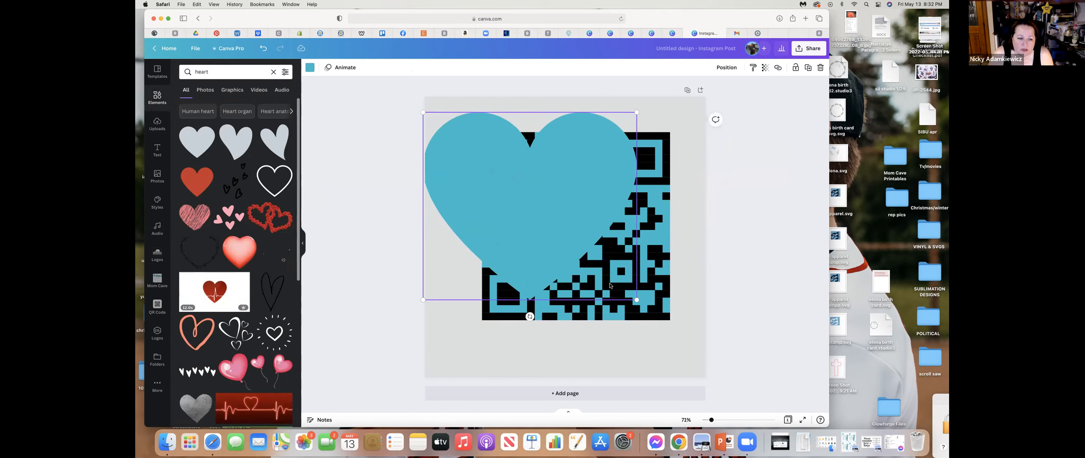
drag(637, 300, 705, 366)
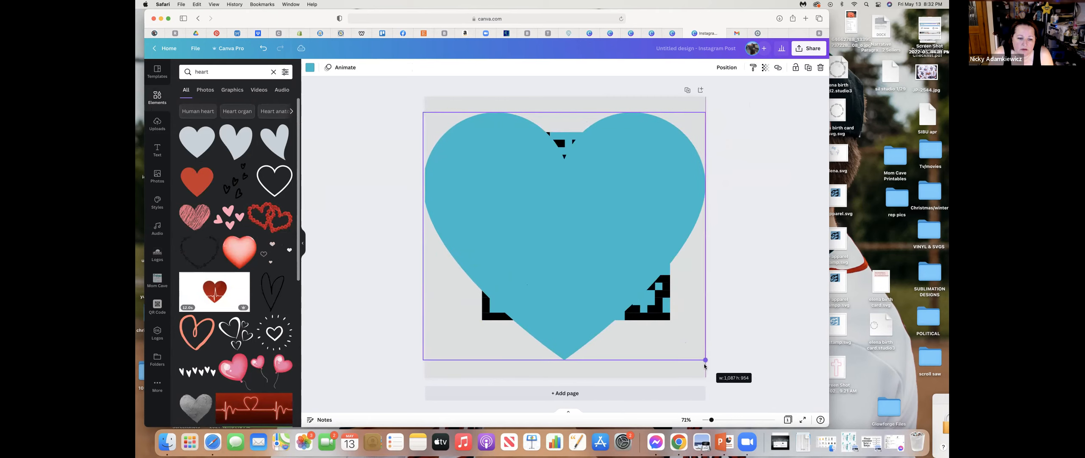
click(310, 67)
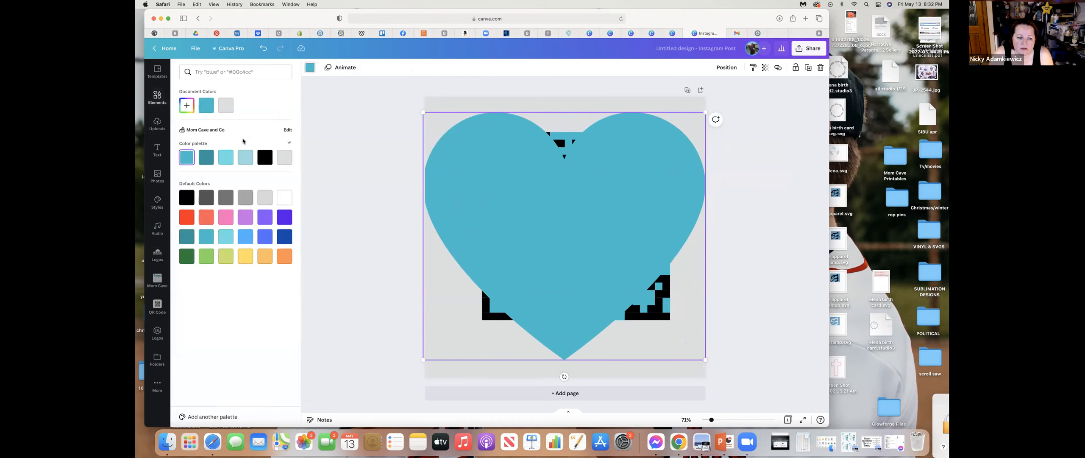
click(264, 164)
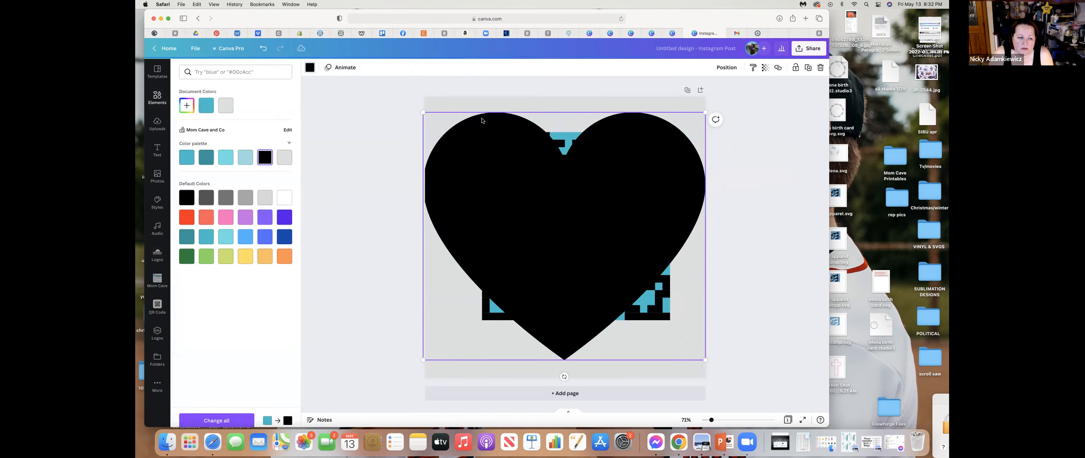
- Send the heart backward behind the QR code and recolor it with the default white
click(728, 68)
click(699, 90)
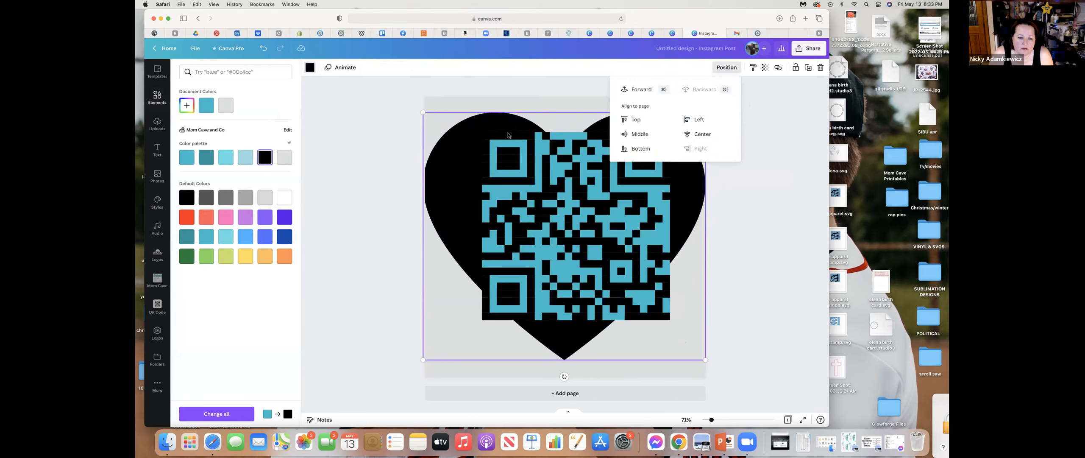
click(285, 197)
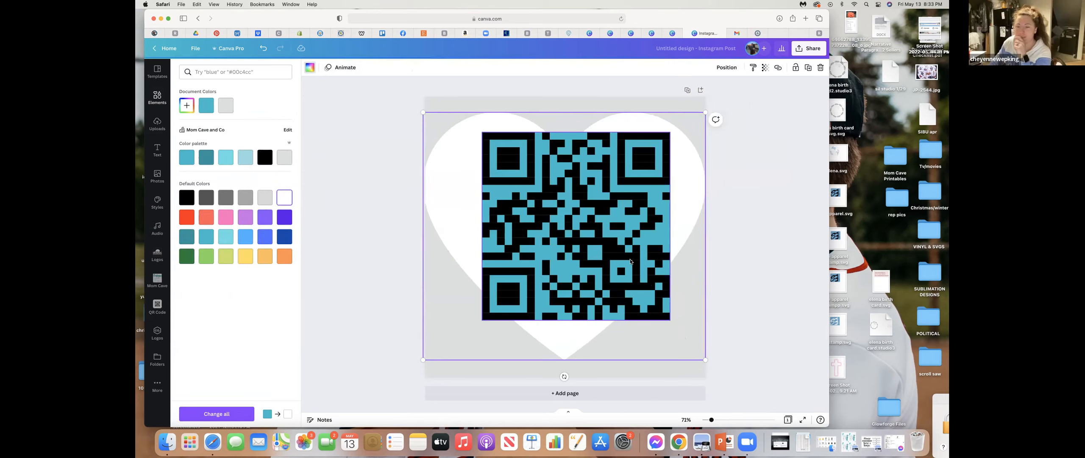
- Enlarge the heart to about 1,140 by 1,000, then shrink the QR code to about half the page width and place it inside the heart
drag(696, 352, 705, 389)
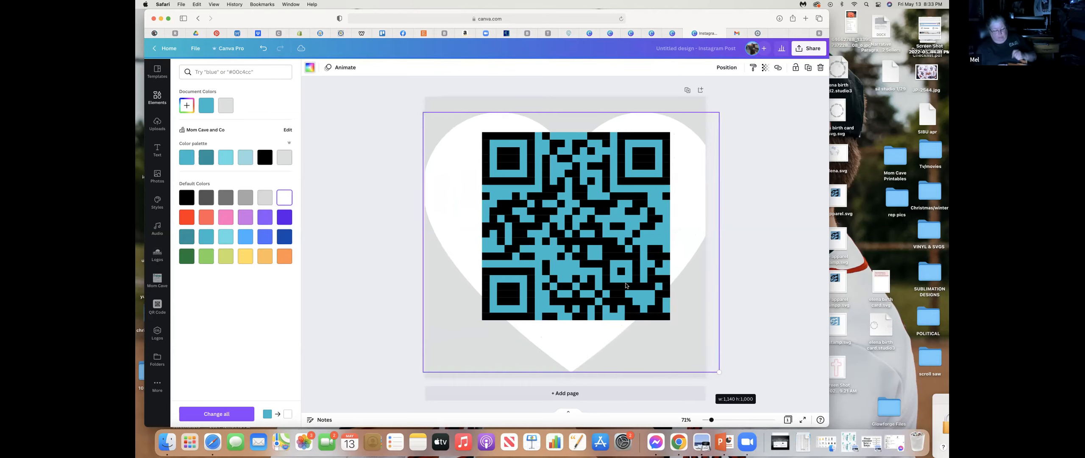
click(662, 314)
drag(661, 313, 627, 280)
drag(577, 217, 589, 245)
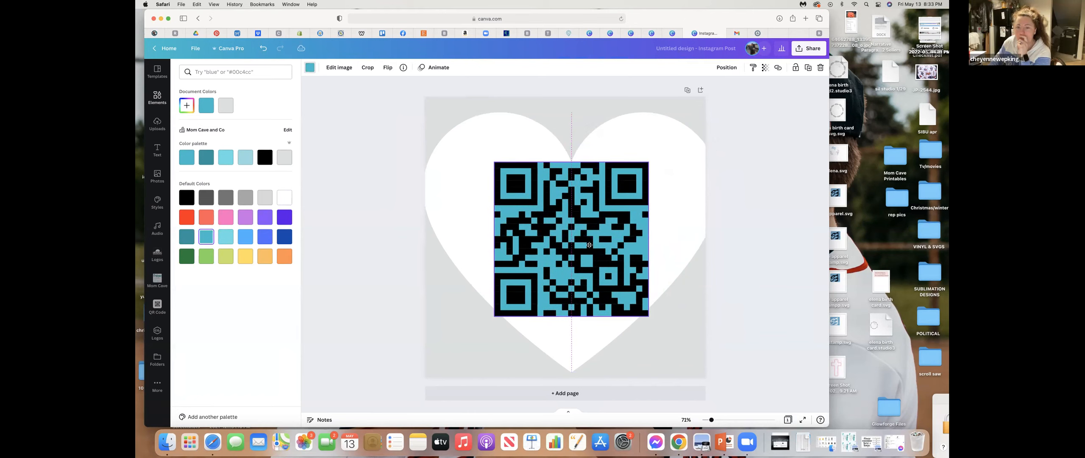
drag(650, 314, 637, 301)
drag(591, 250, 591, 259)
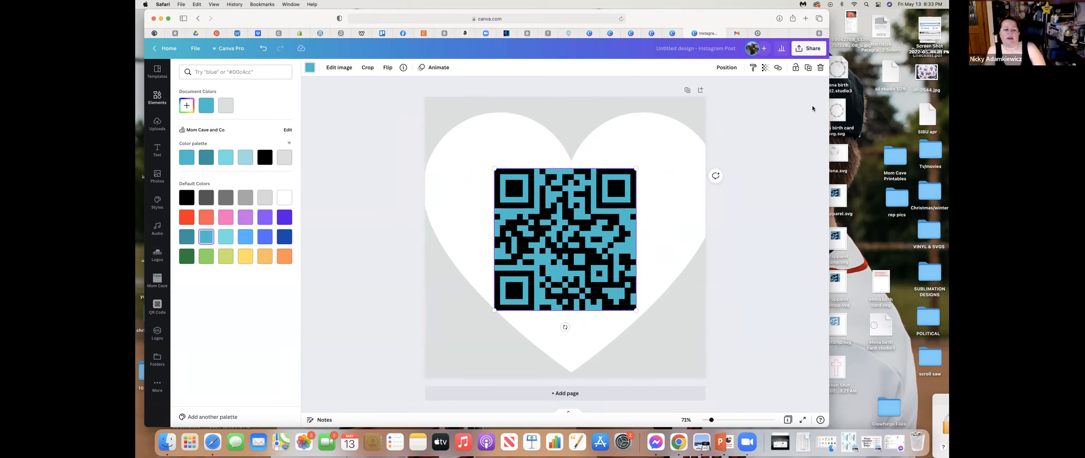
- Look over the image editing effects offered for the QR code, then close them and select the heart
click(339, 68)
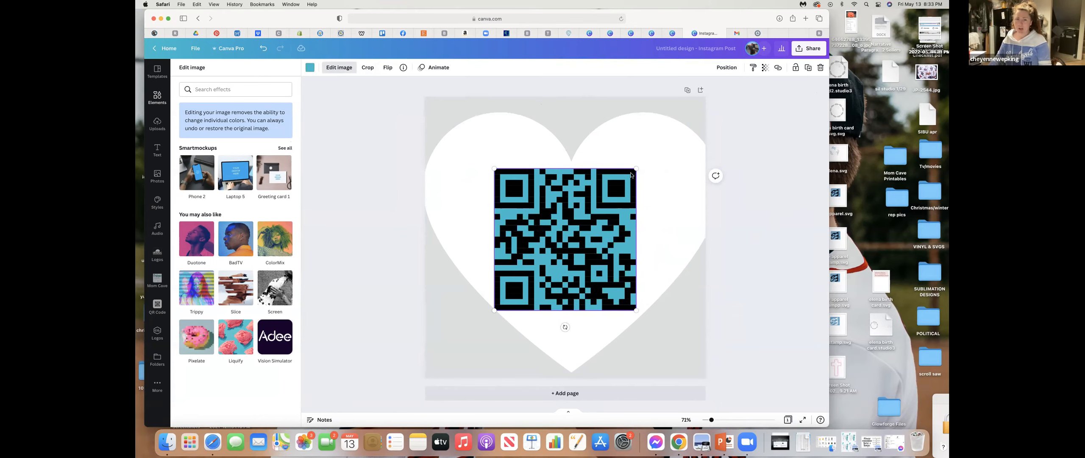
click(767, 194)
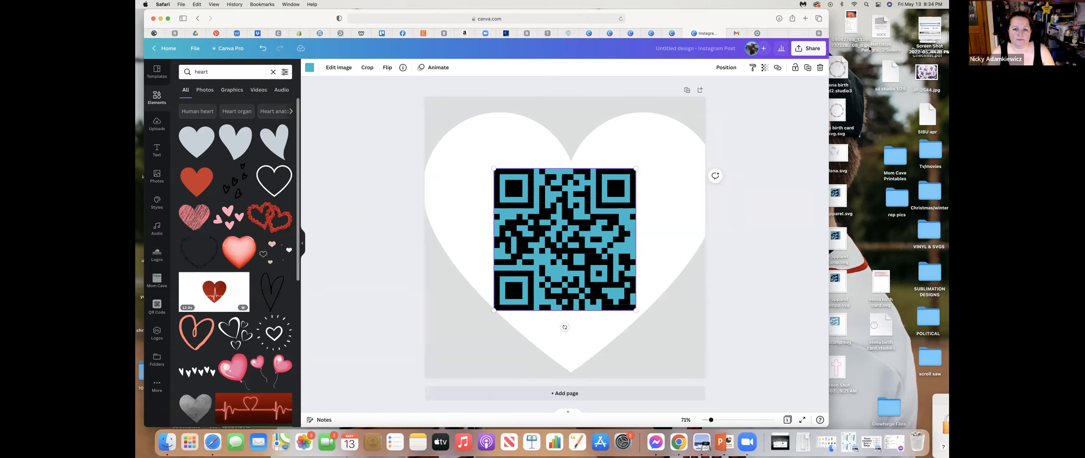
click(681, 122)
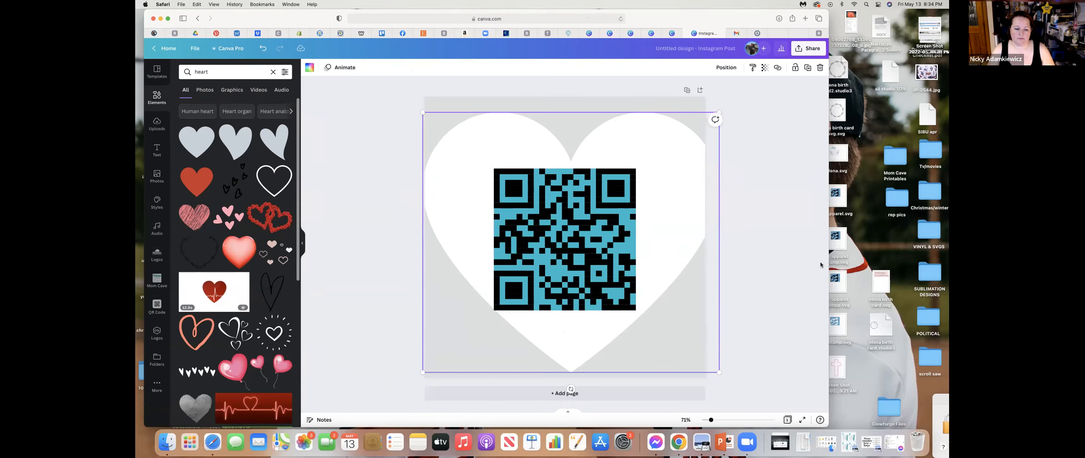
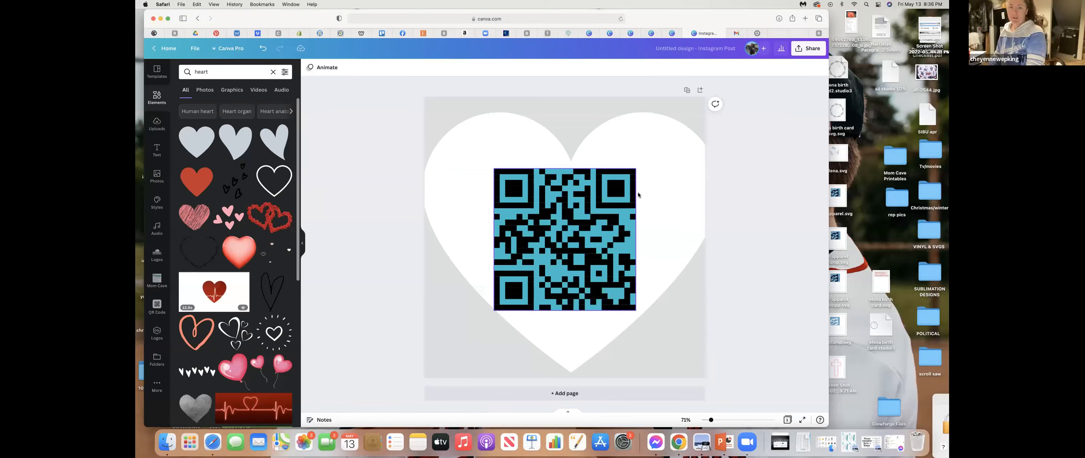
- Delete the QR code and the heart, and place the uploaded photo of the black, beige and blue palm tree tank tops on the page
key(Delete)
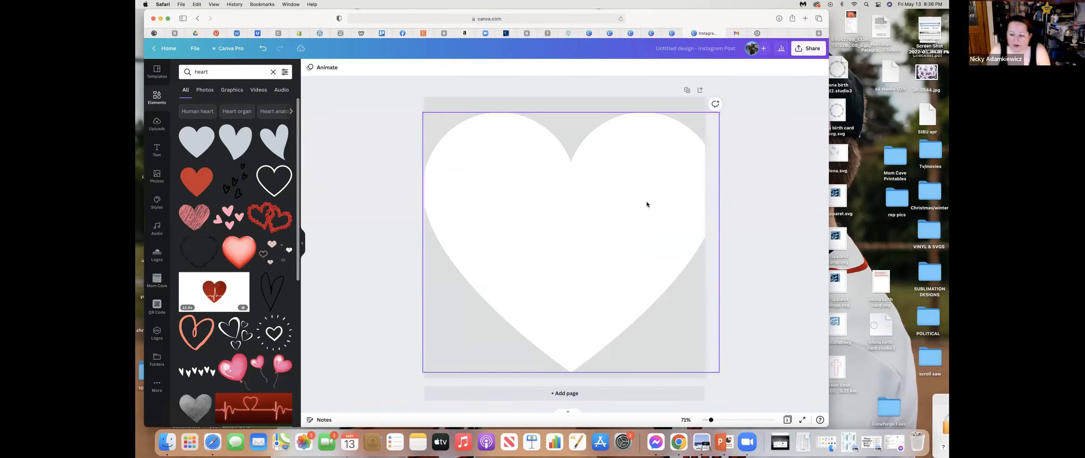
key(Delete)
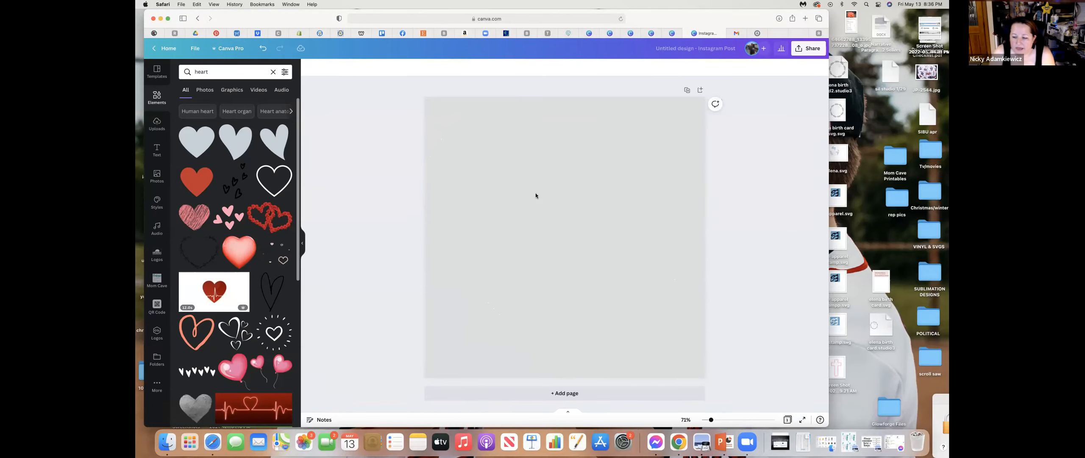
click(161, 176)
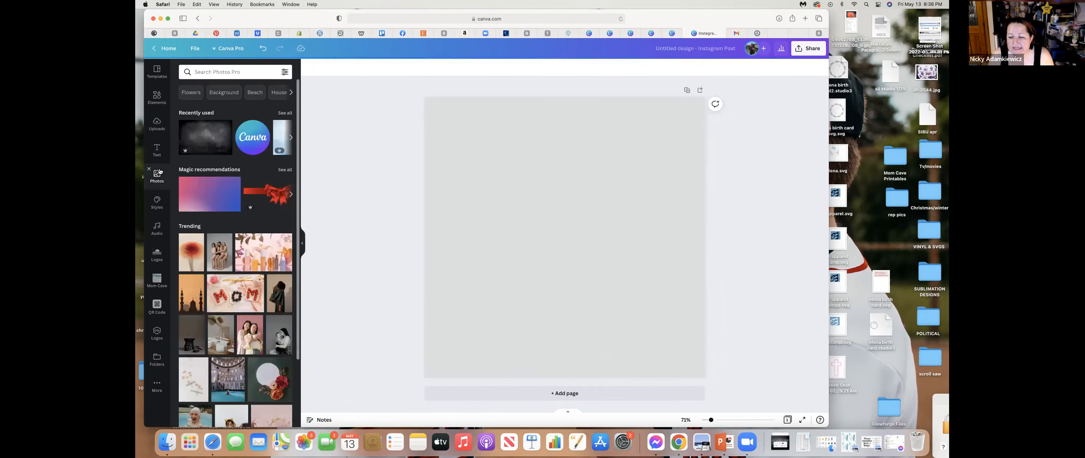
click(157, 122)
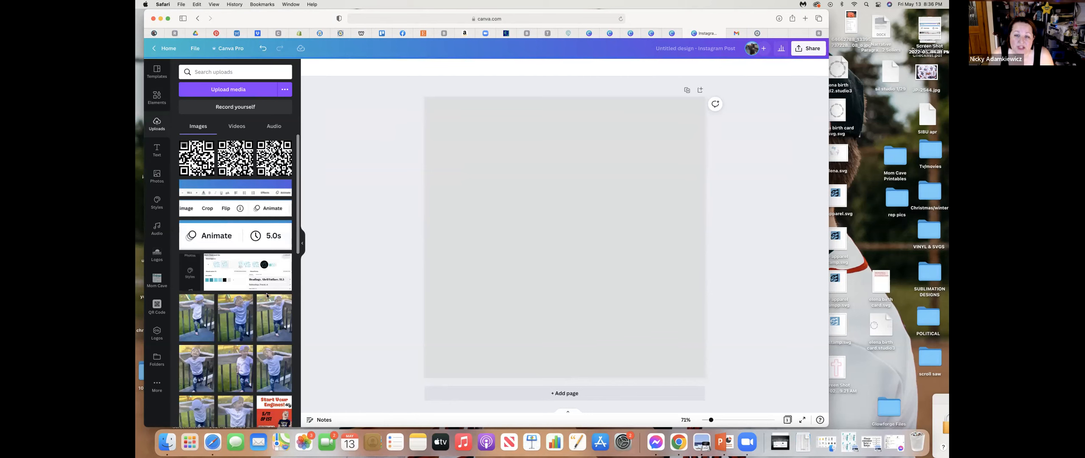
scroll(248, 344, down, 4)
scroll(248, 344, down, 10)
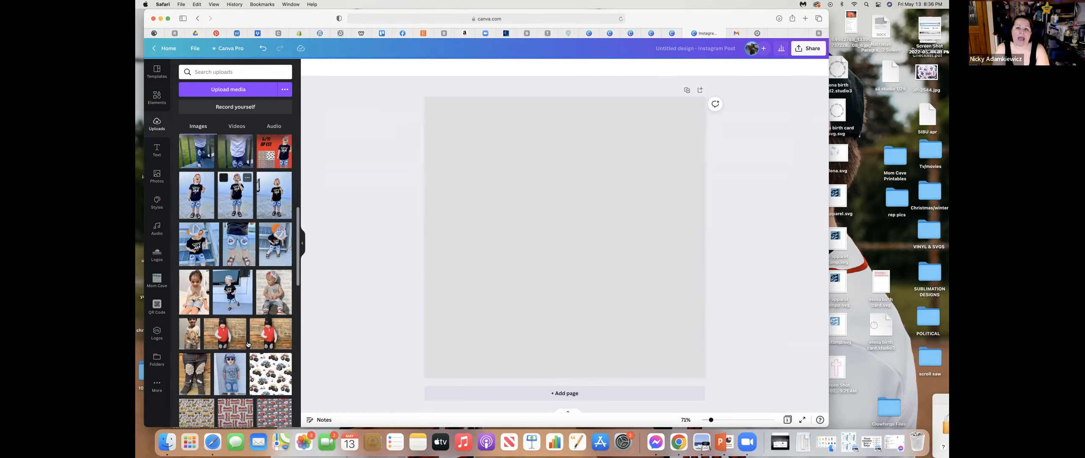
scroll(248, 344, down, 10)
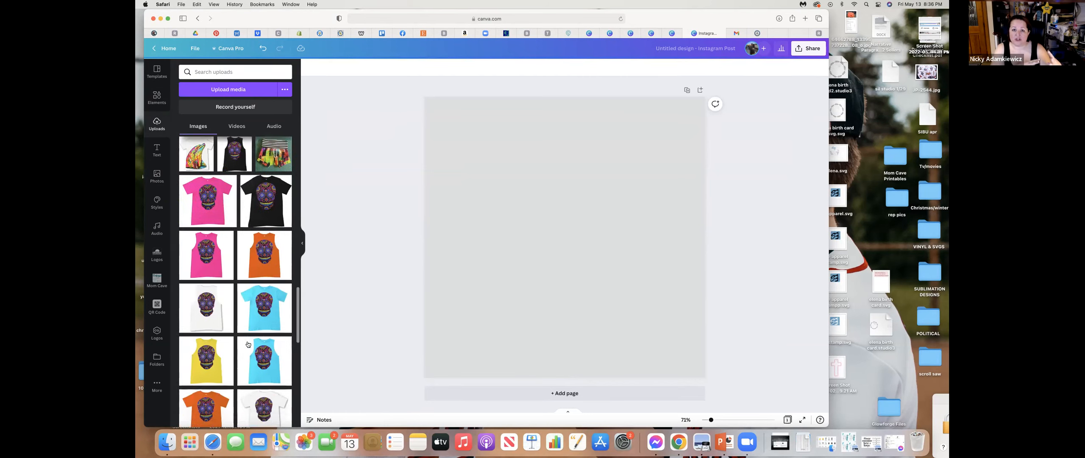
scroll(248, 344, down, 10)
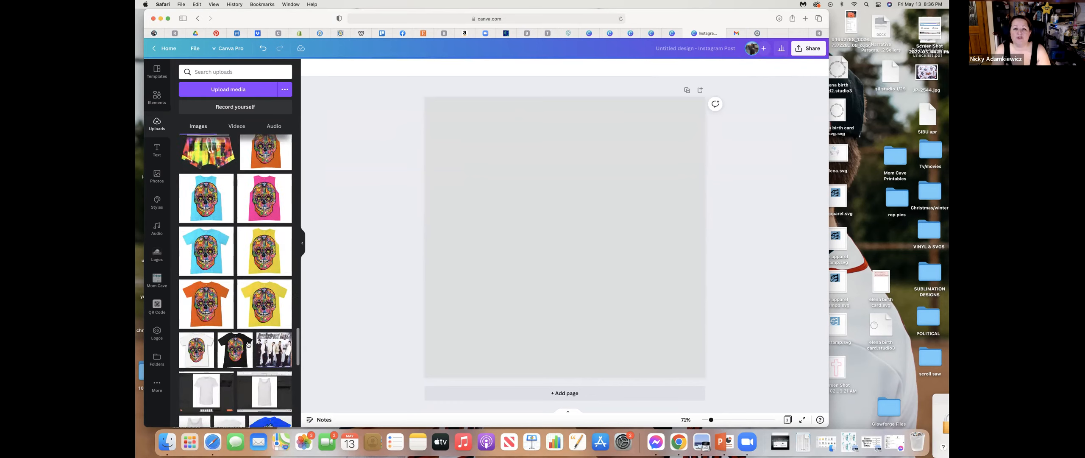
scroll(248, 345, down, 10)
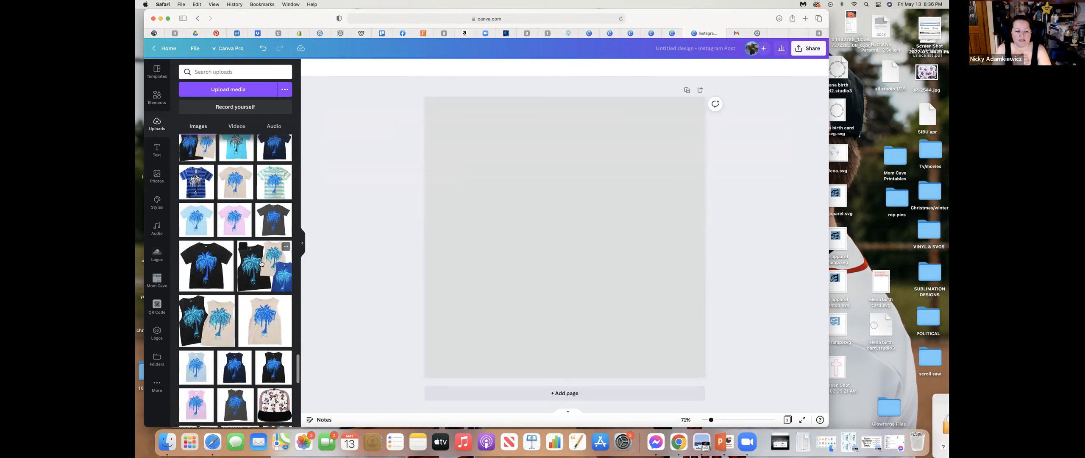
click(268, 274)
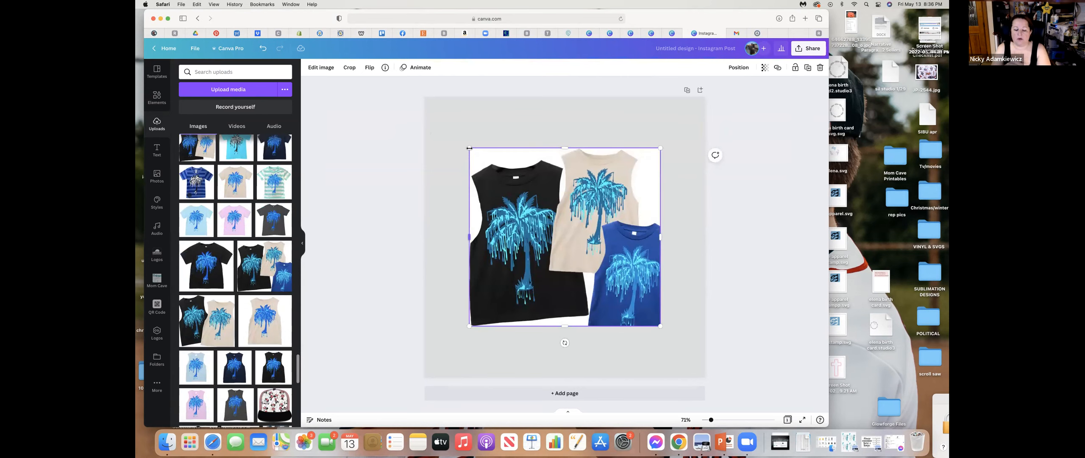
- Enlarge the tank top photo to about nine tenths of the page width and move it slightly up the page
drag(468, 147, 445, 125)
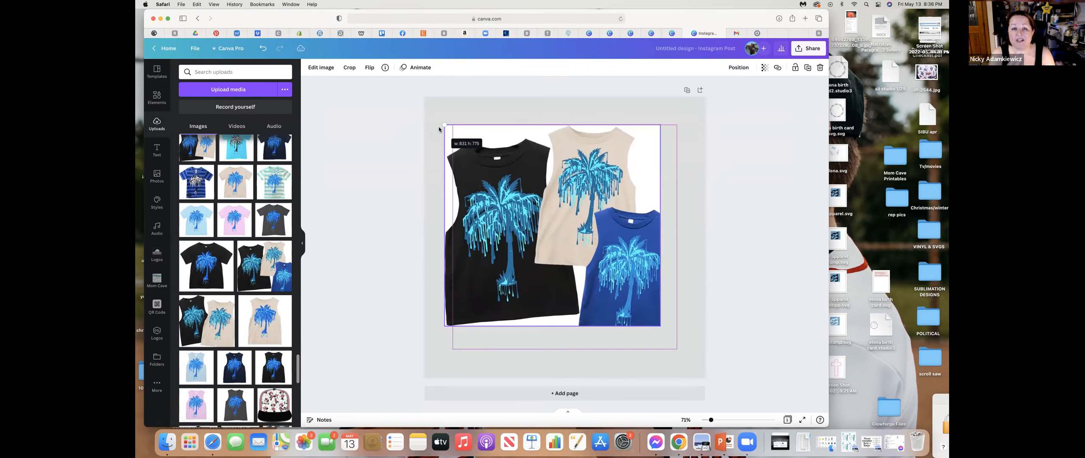
drag(660, 326, 711, 346)
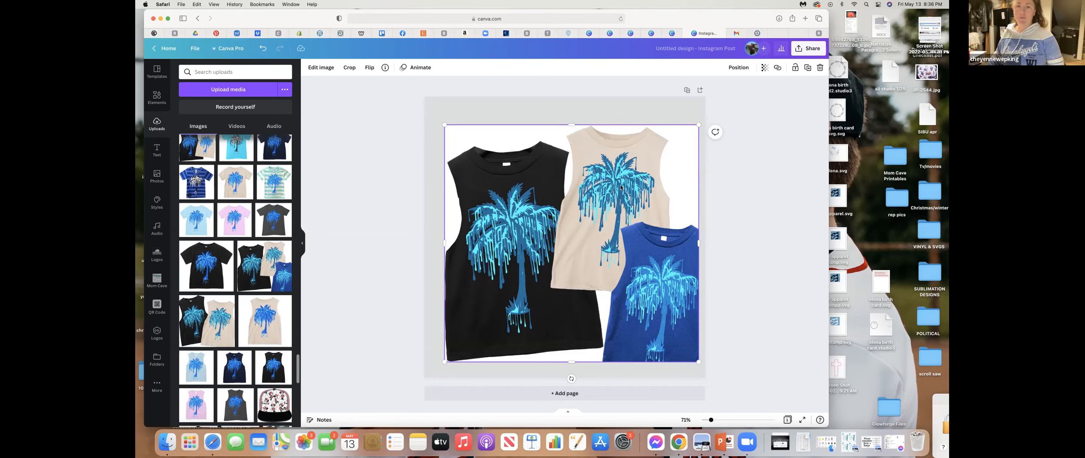
drag(627, 192, 625, 180)
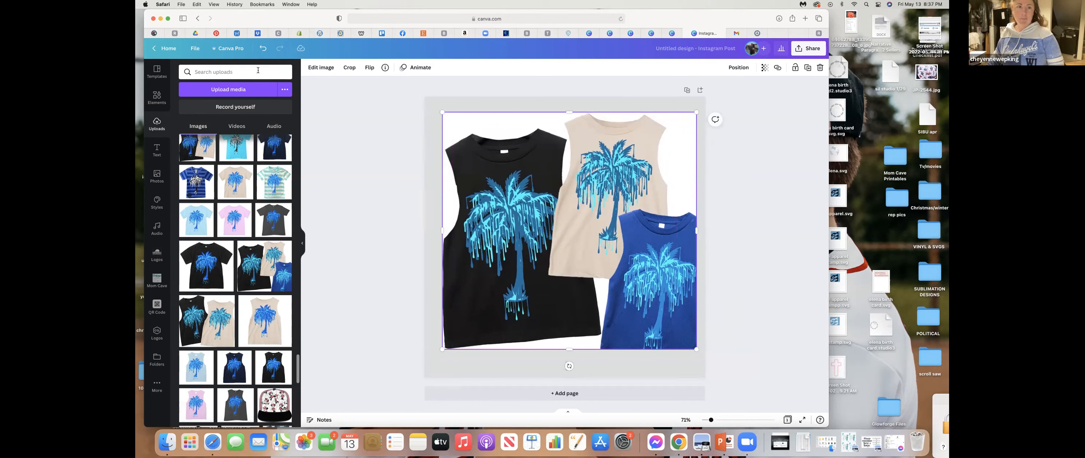
- Remove the white background from the tank top photo with the Background Remover and apply the result
click(331, 73)
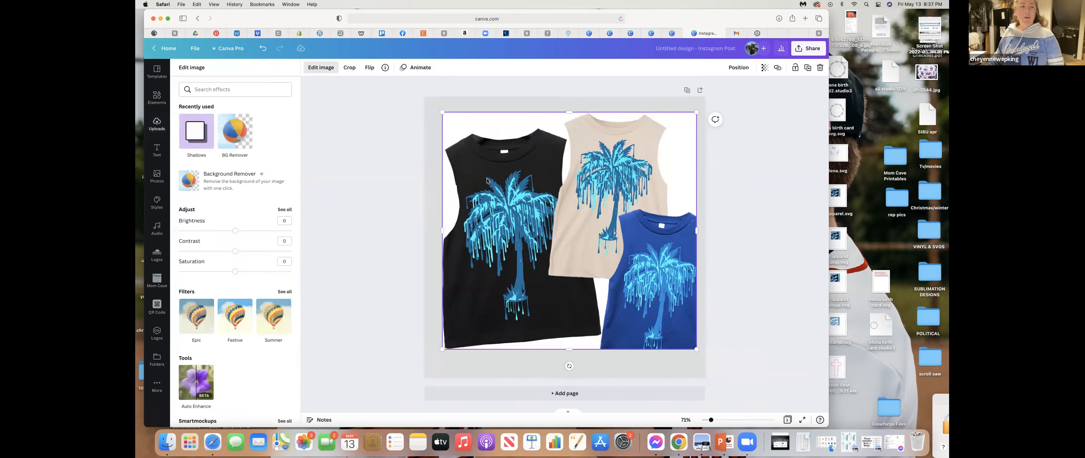
click(238, 144)
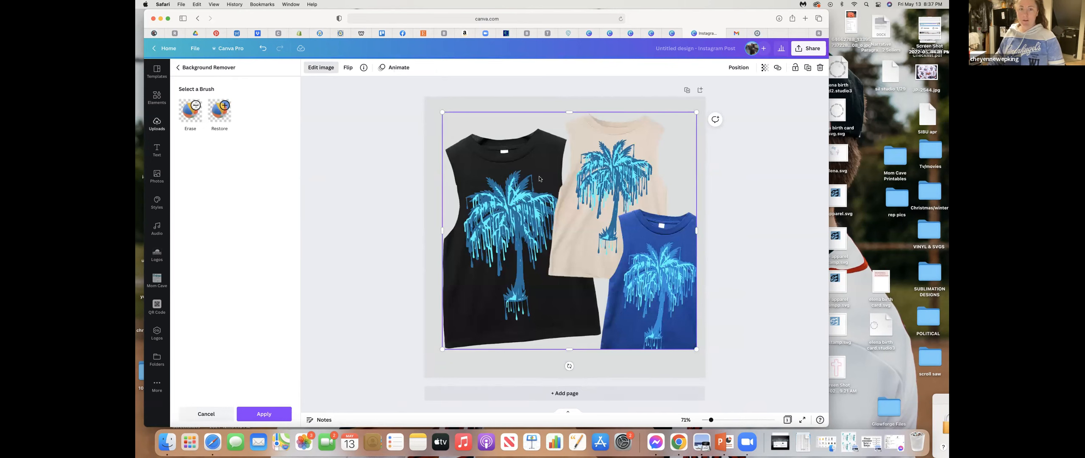
click(264, 413)
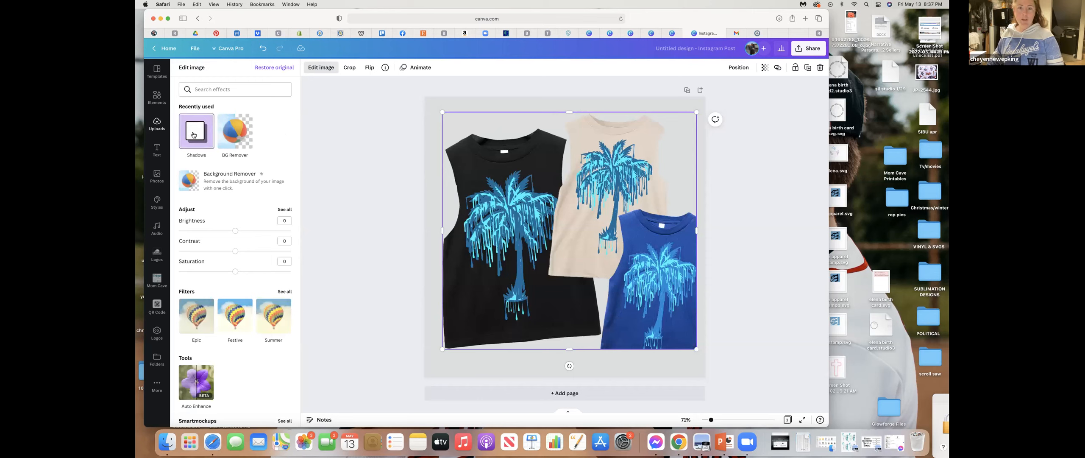
- Try a pink Glow shadow around the tank tops with size 25, transparency 97 and blur 20, and cancel it
click(194, 135)
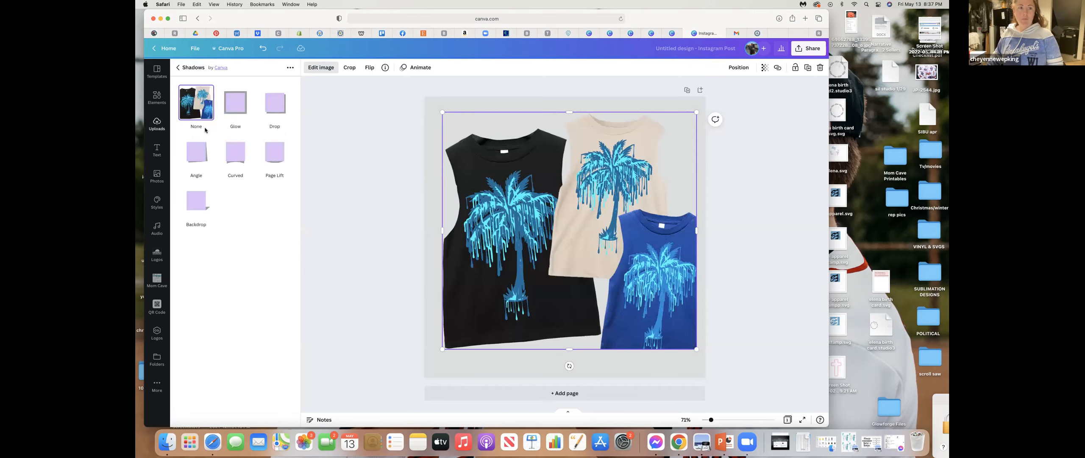
click(235, 109)
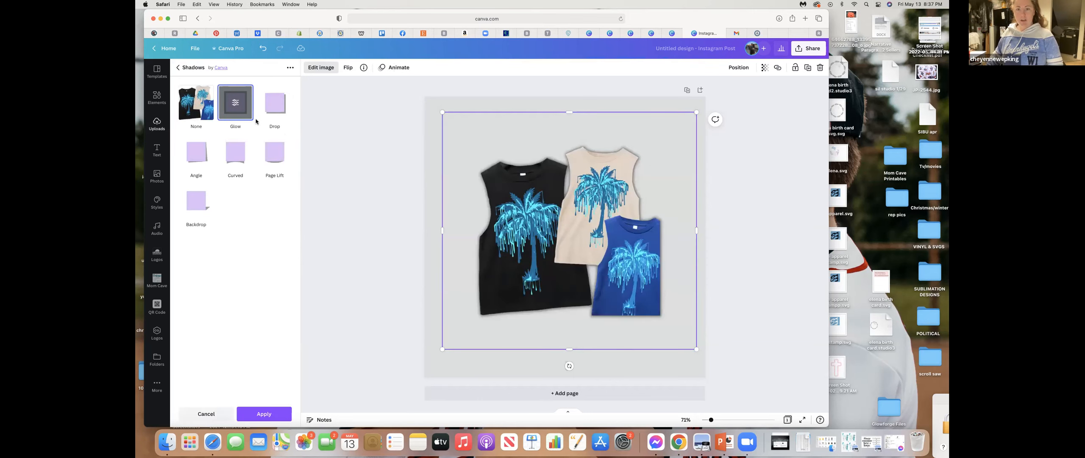
click(237, 103)
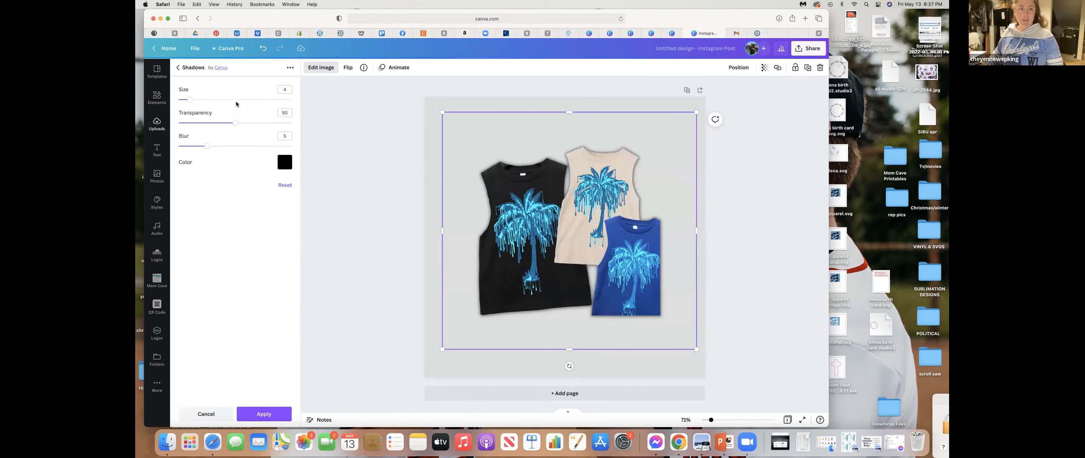
click(285, 164)
click(324, 276)
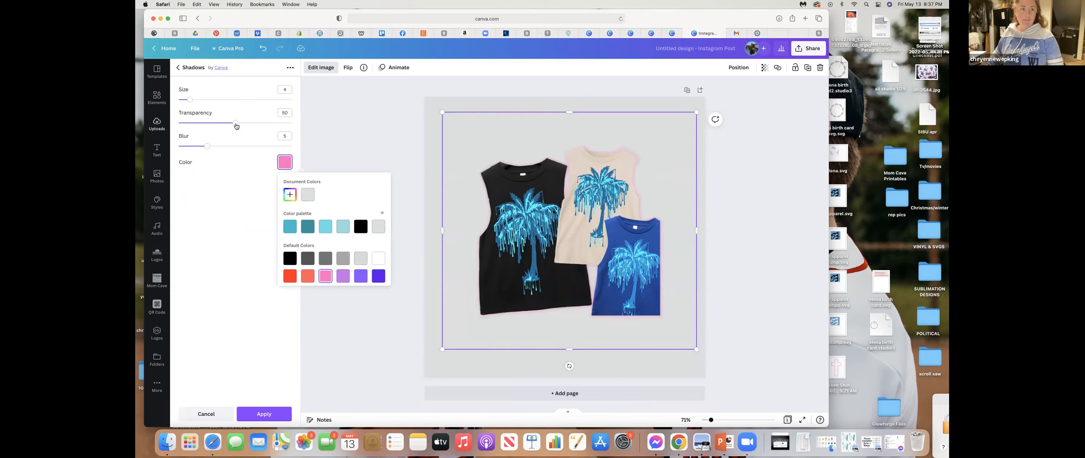
drag(244, 123, 290, 123)
drag(207, 146, 292, 146)
drag(190, 100, 249, 105)
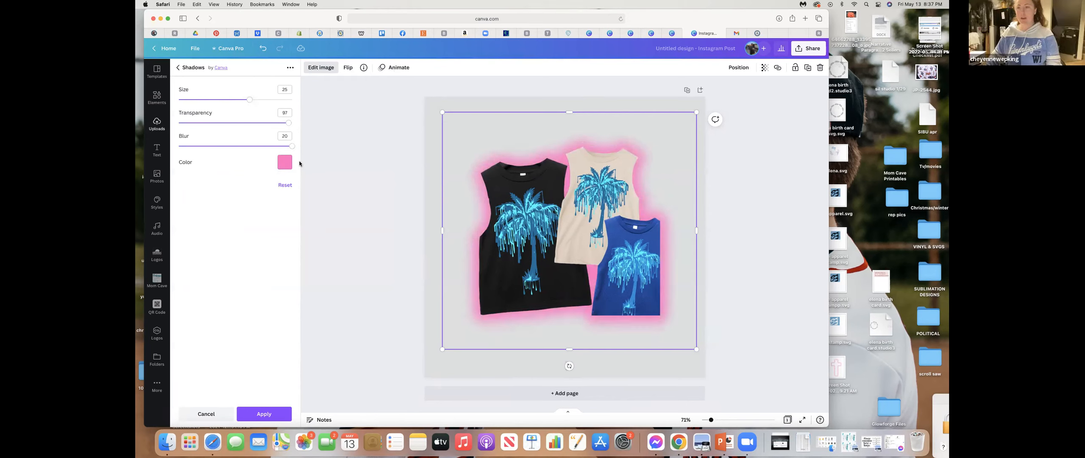
click(198, 415)
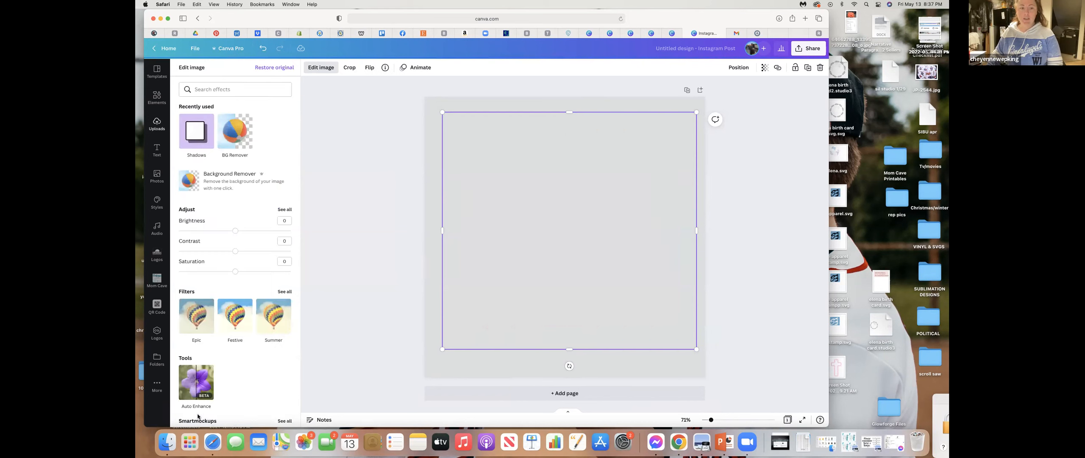
- Look over the image editing effects for the tank top photo, from adjustments, filters and Smartmockups to frames, Letter Mosaic and the suggested effects
scroll(235, 212, down, 2)
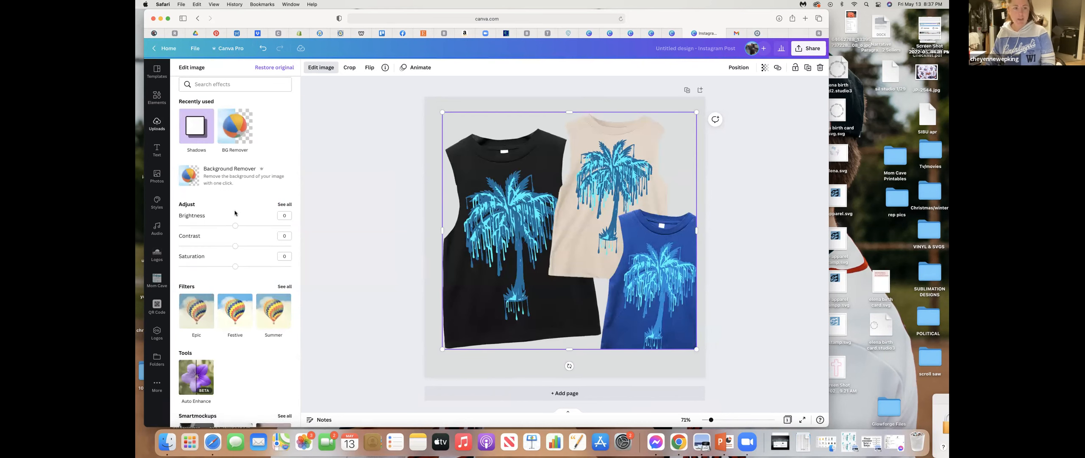
scroll(220, 187, down, 2)
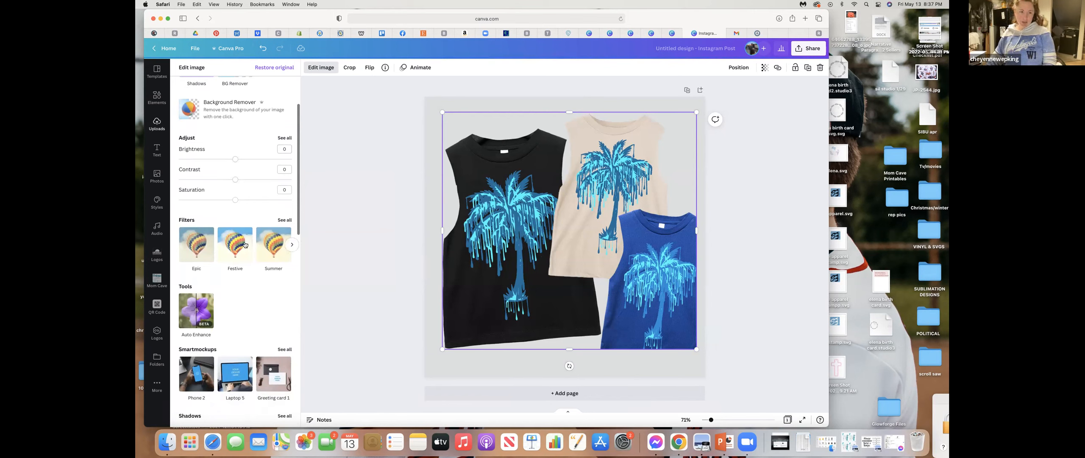
scroll(245, 244, right, 2)
scroll(244, 244, right, 5)
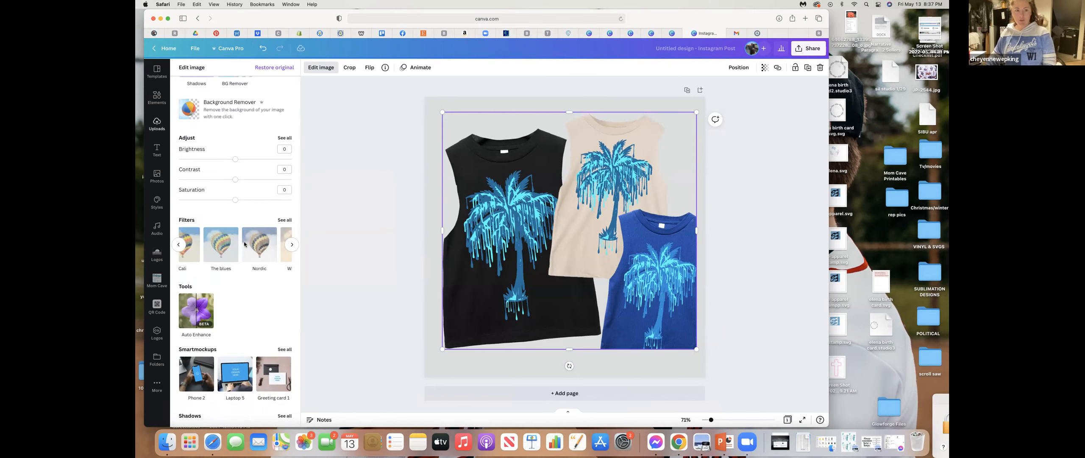
scroll(245, 244, right, 3)
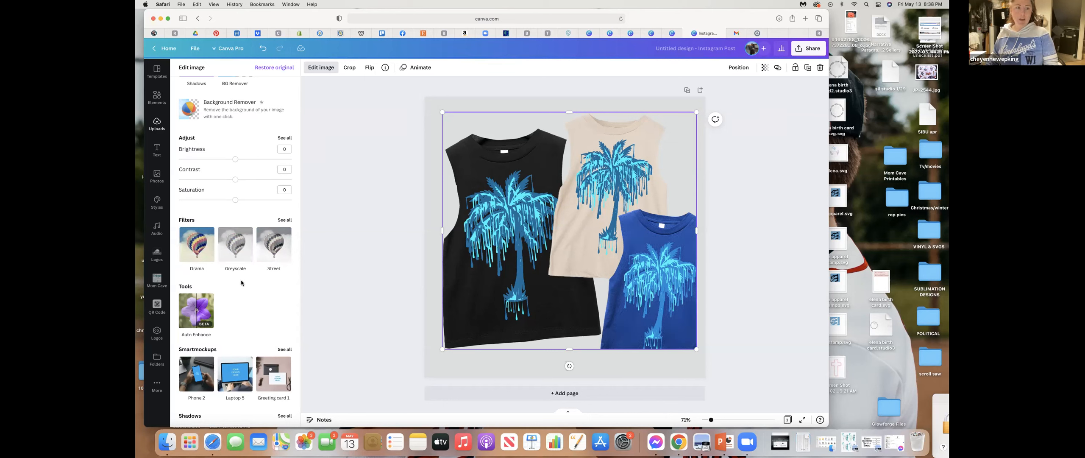
scroll(208, 310, down, 3)
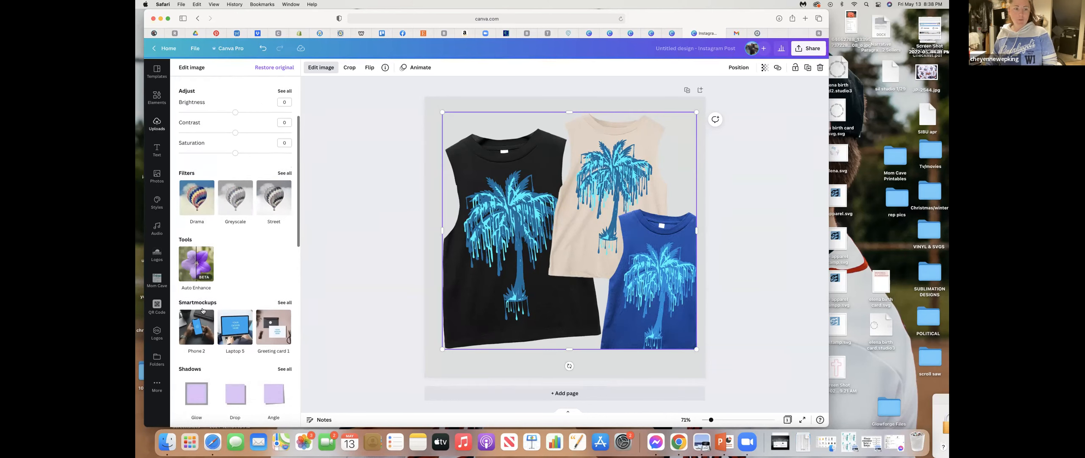
scroll(203, 311, down, 5)
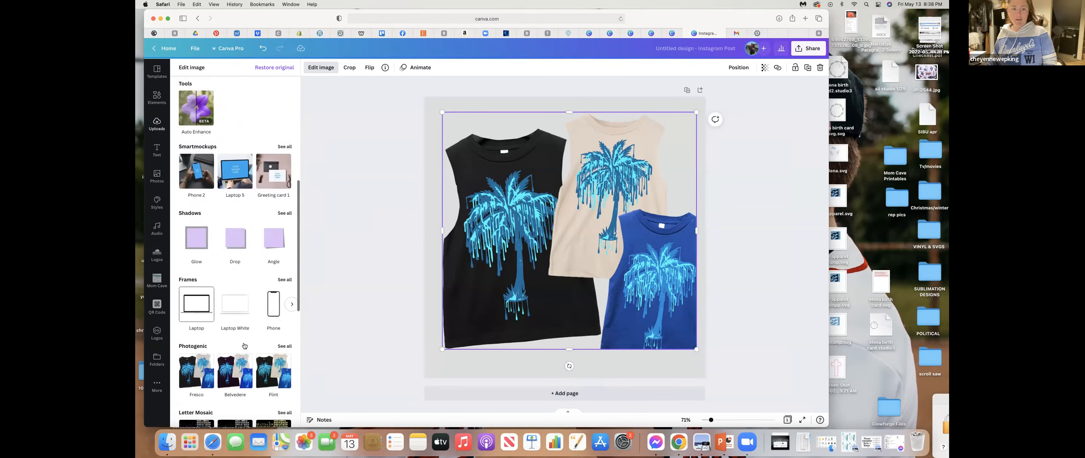
scroll(228, 376, down, 5)
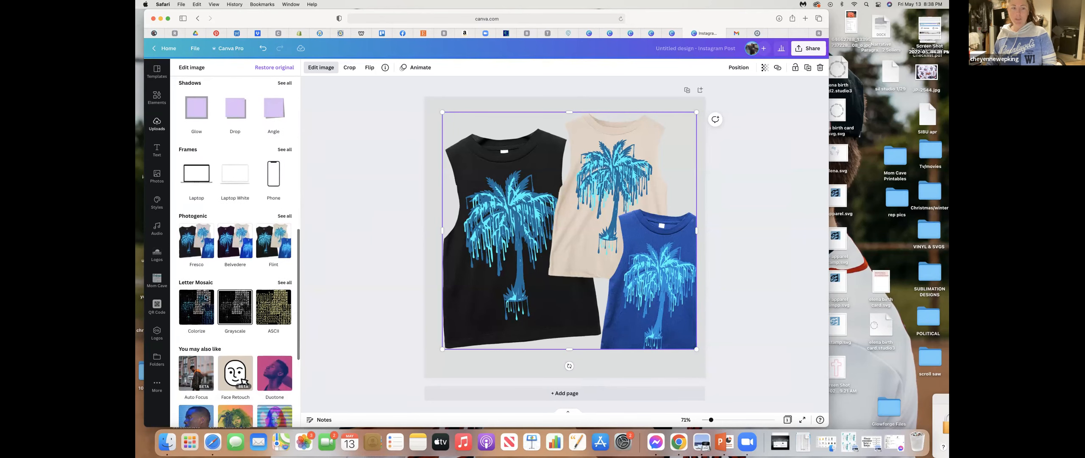
scroll(230, 332, down, 2)
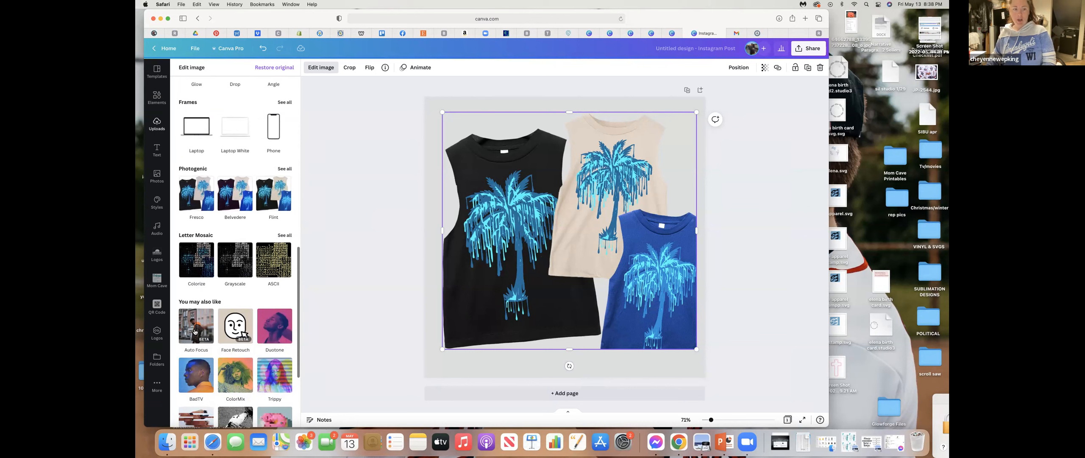
scroll(236, 367, down, 3)
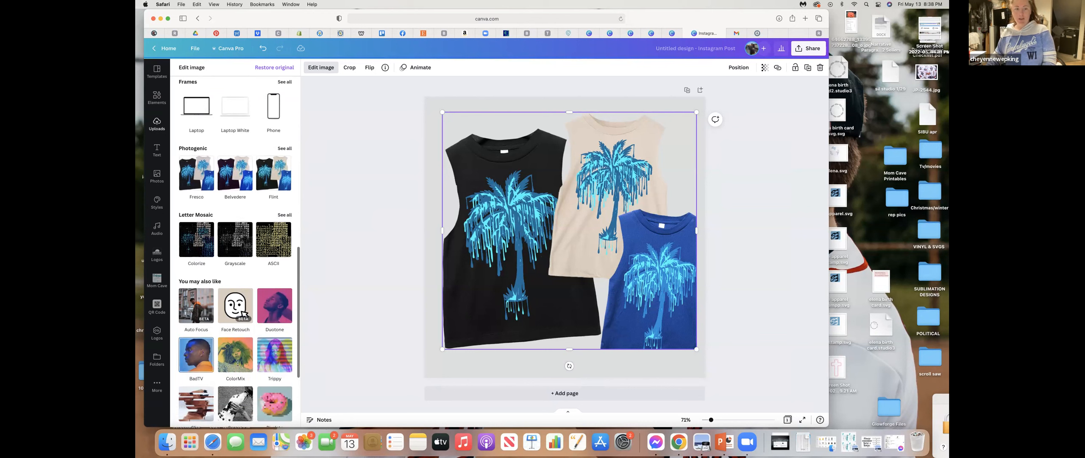
scroll(238, 366, down, 2)
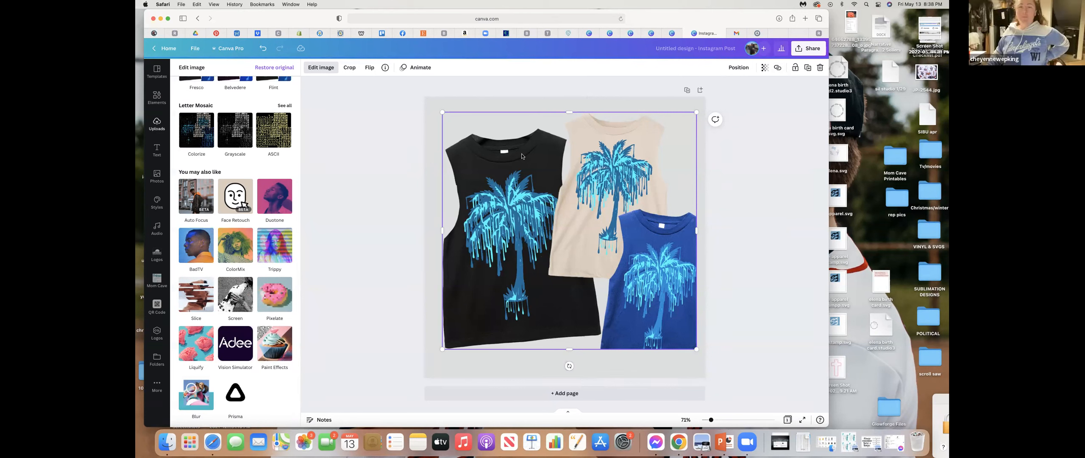
- Move the tank top photo to the lower-right corner of the page and leave the image effects
drag(509, 164, 533, 192)
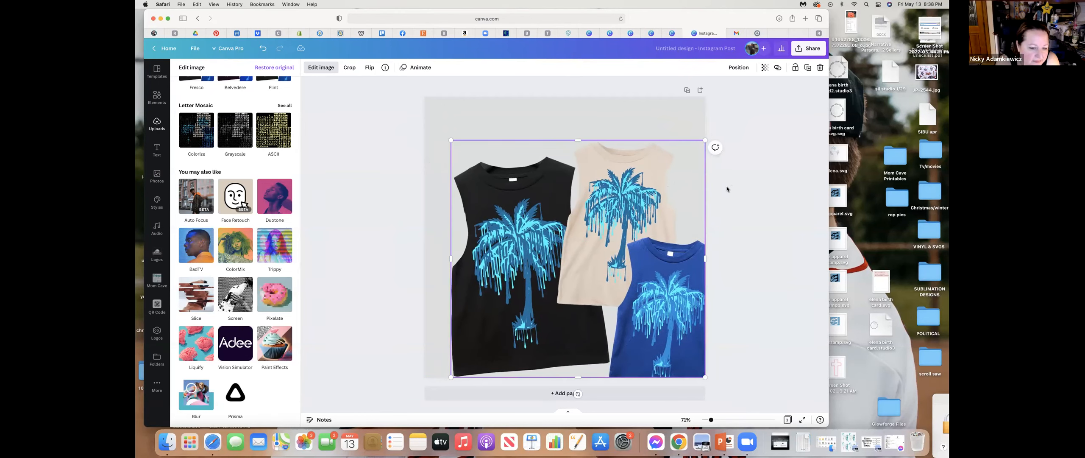
click(530, 229)
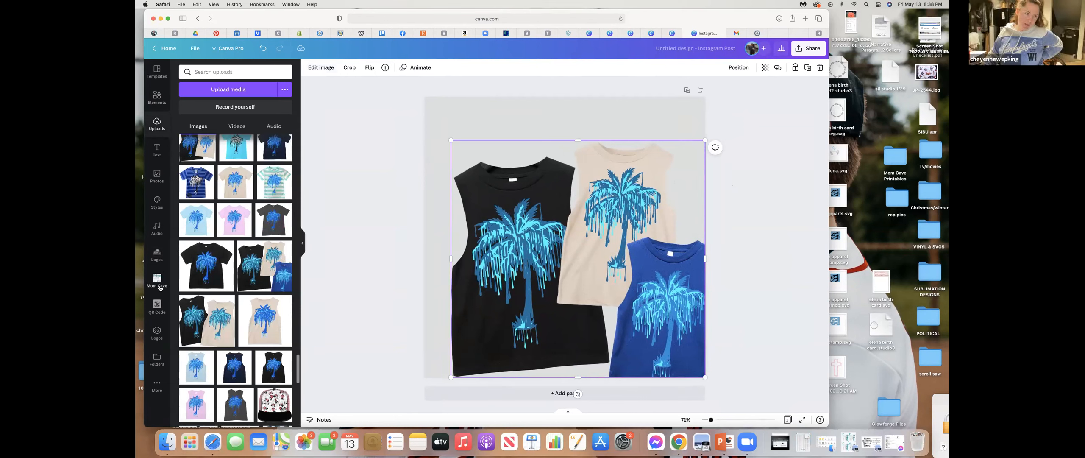
- Add the black BRIMMZ cap logo from the Logos folder and move it to the top of the page above the tank tops
click(156, 333)
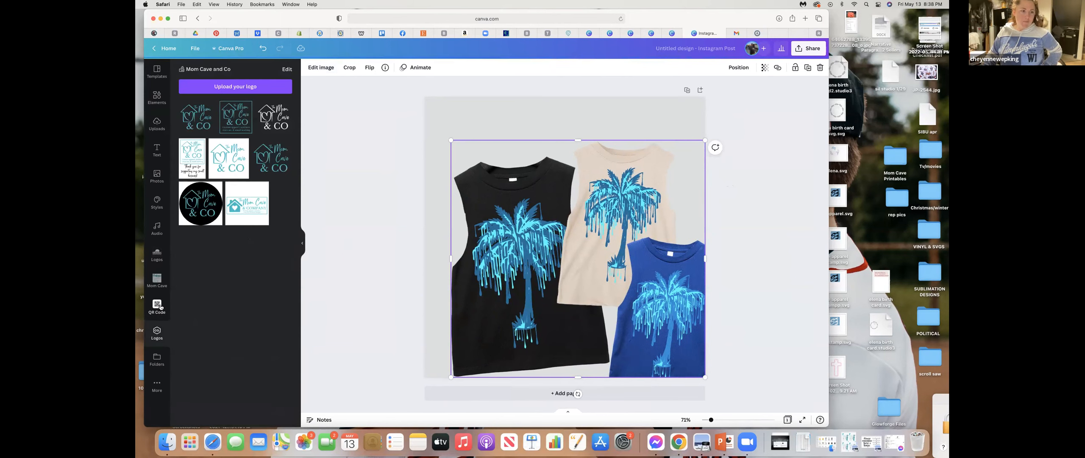
click(159, 259)
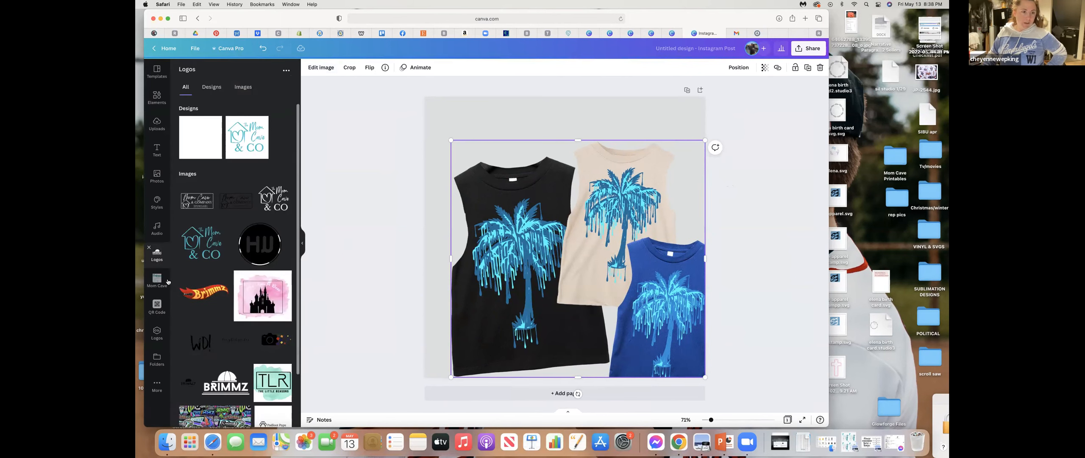
scroll(237, 311, down, 2)
scroll(237, 311, down, 1)
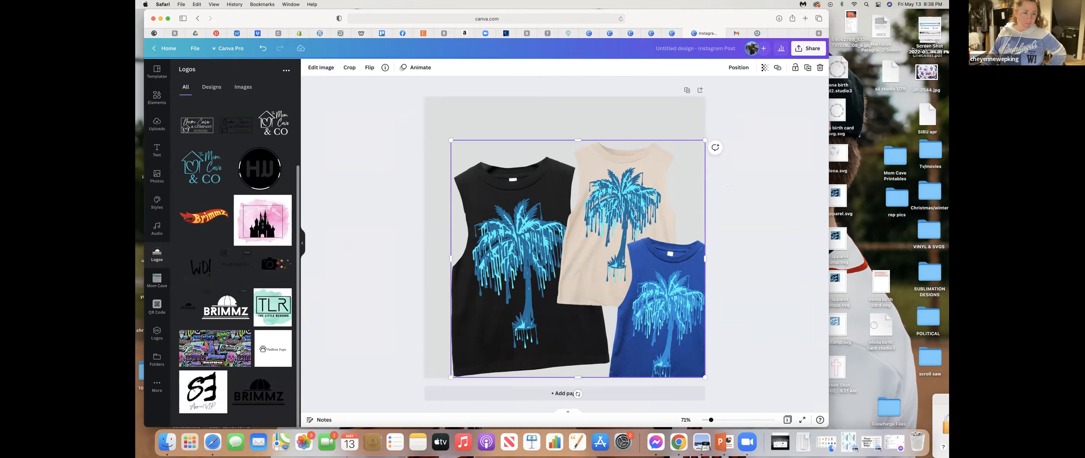
click(262, 394)
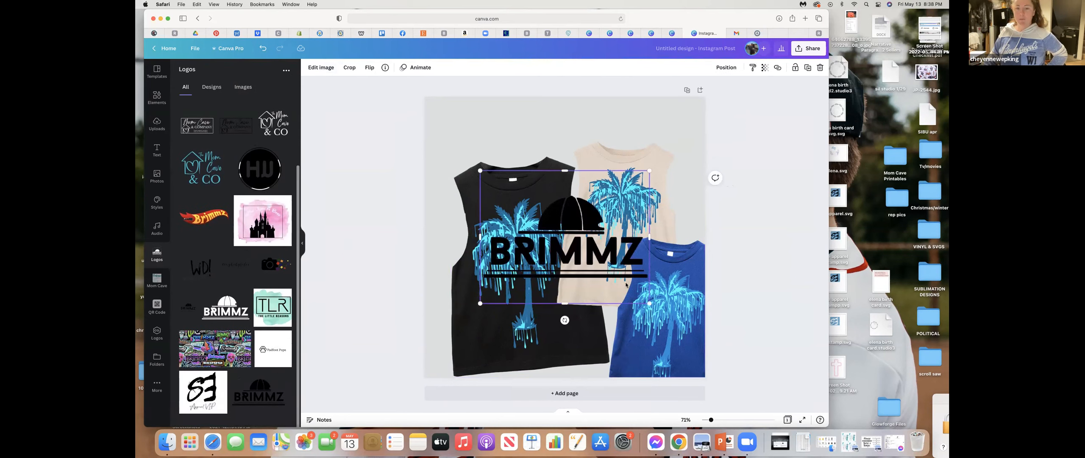
drag(570, 217, 564, 123)
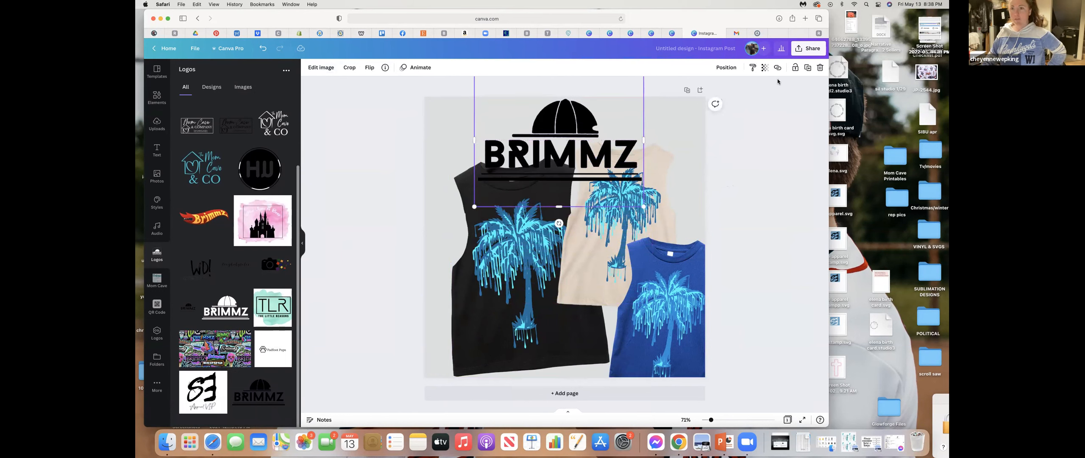
- Lower the opacity of the BRIMMZ logo so it is slightly see-through, and deselect it
click(764, 69)
drag(762, 95, 732, 103)
click(591, 140)
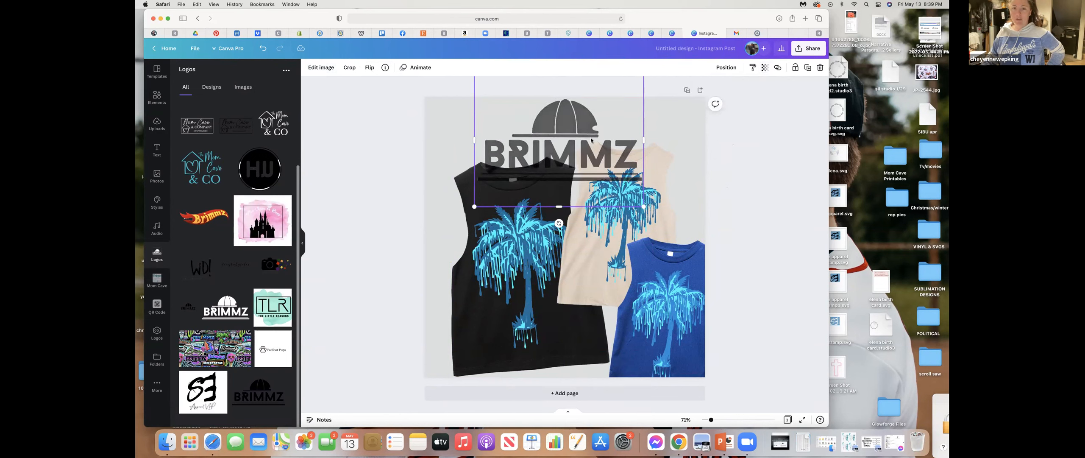
click(756, 185)
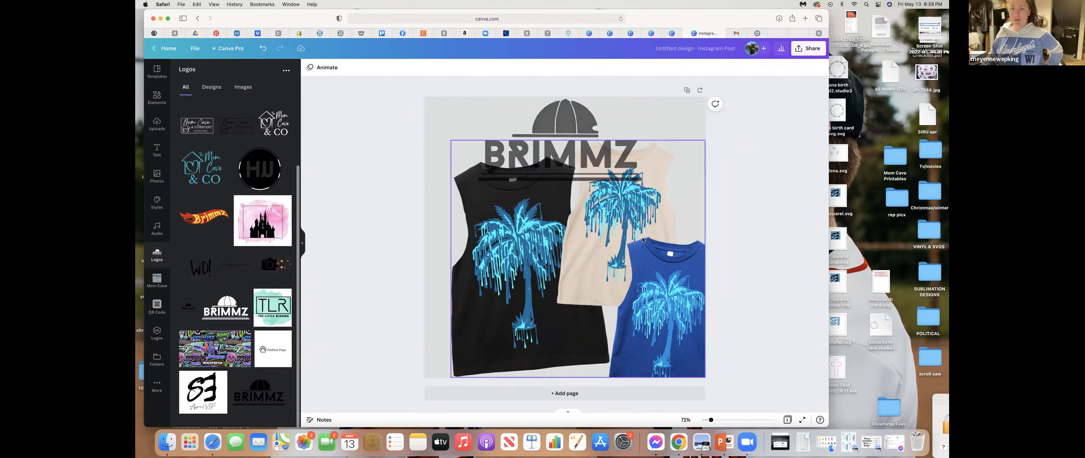
- Give the BRIMMZ logo a Glow shadow in the light blue of the color palette
click(566, 115)
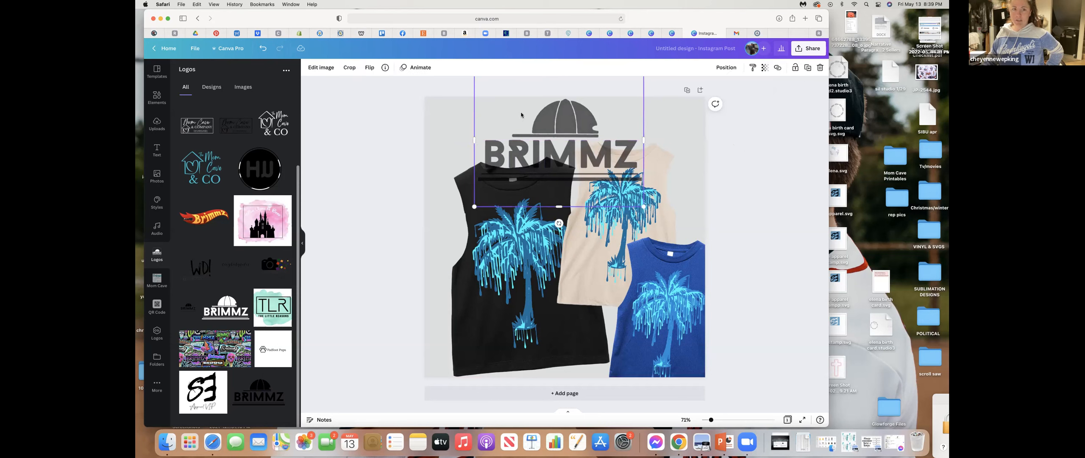
click(319, 66)
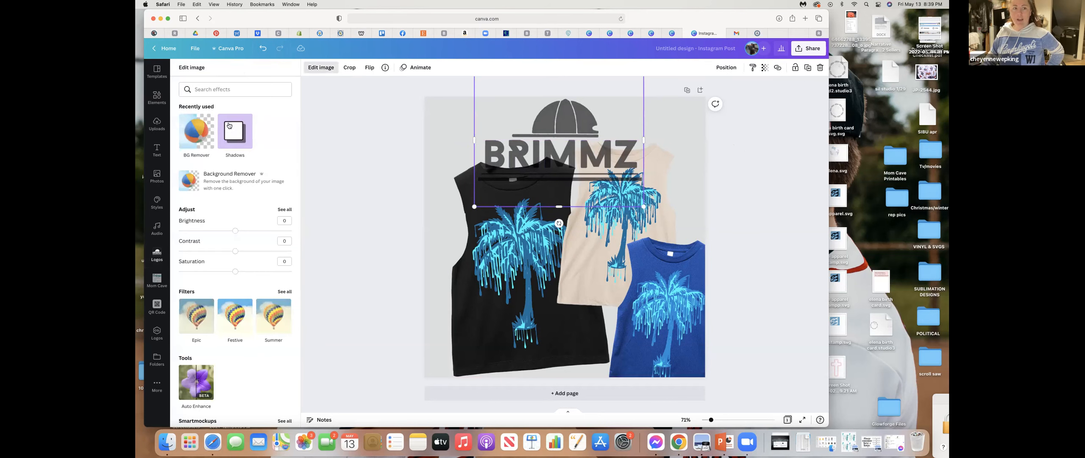
click(240, 135)
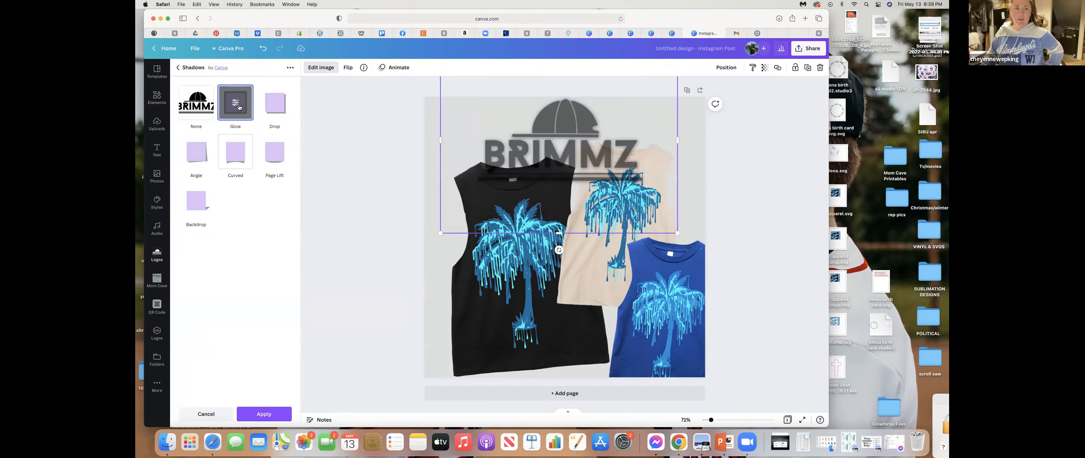
click(236, 103)
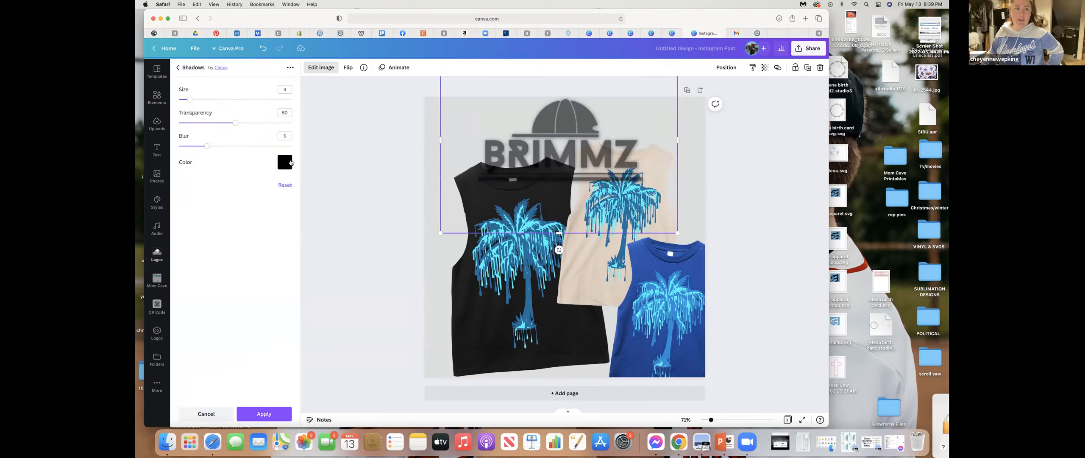
click(285, 162)
click(326, 227)
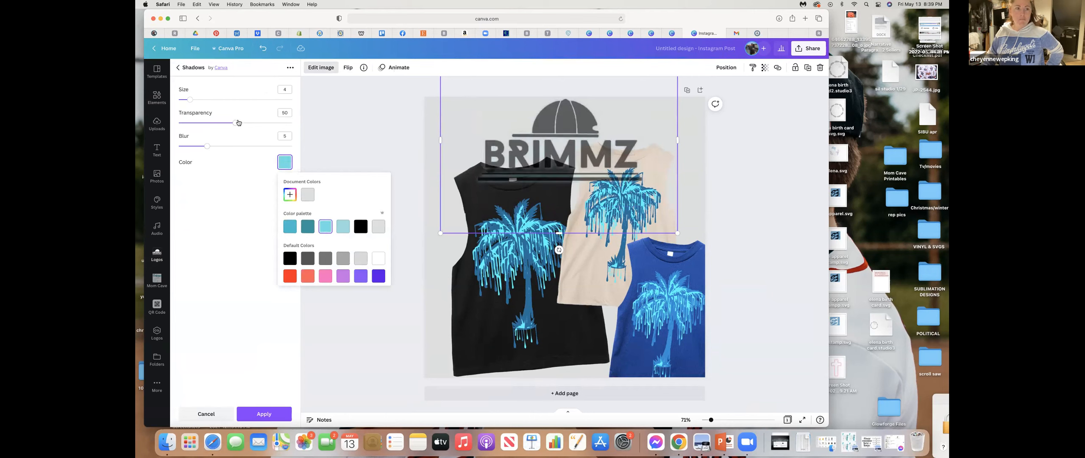
- Set the logo's glow to transparency 98 and blur 19, increase its size strongly, and apply the shadow
click(288, 122)
drag(289, 126, 290, 124)
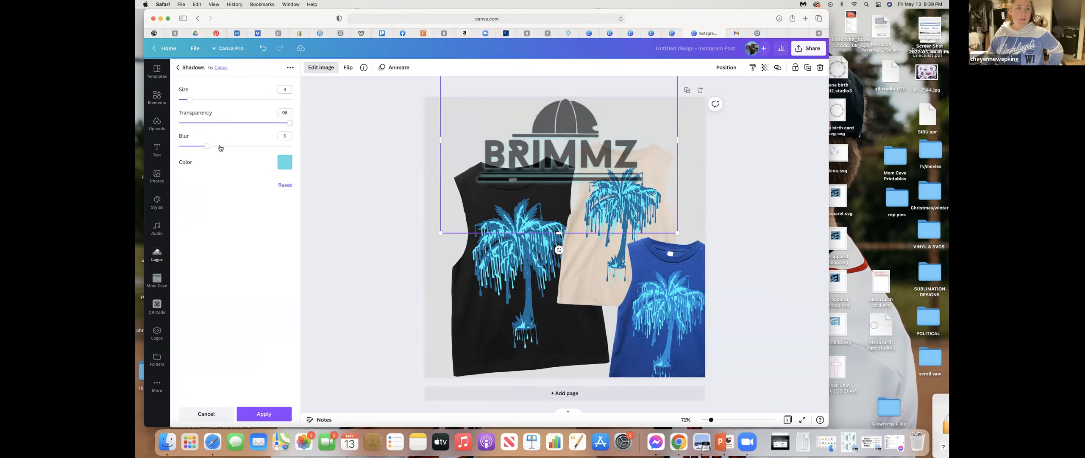
drag(208, 146, 294, 147)
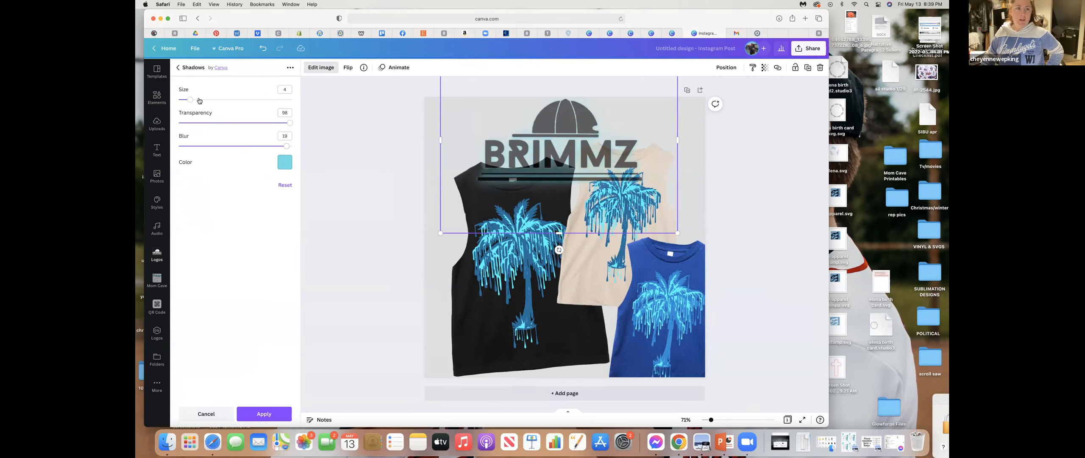
drag(190, 100, 258, 100)
click(279, 101)
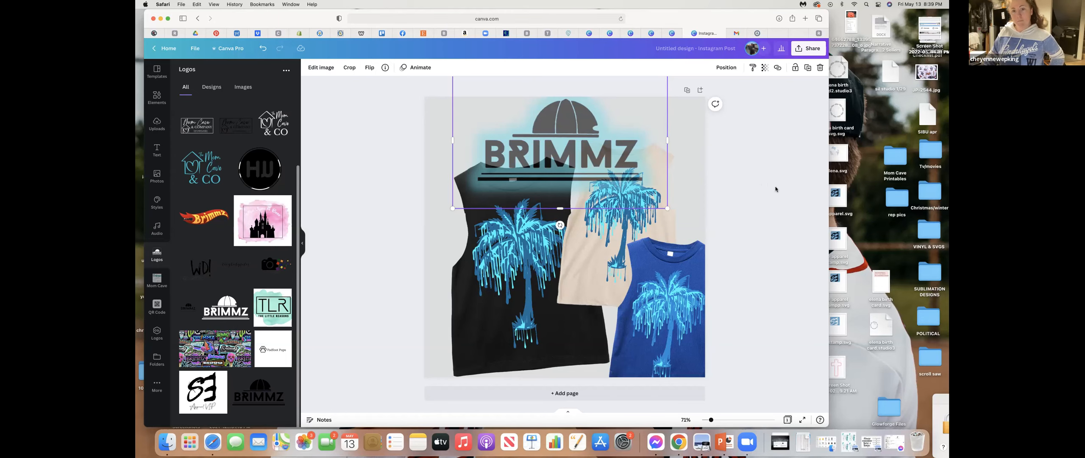
click(746, 178)
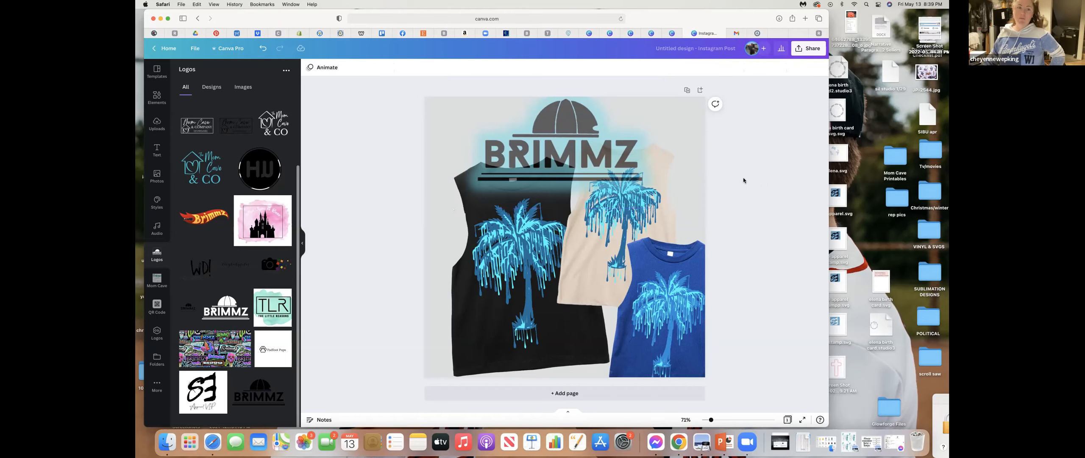
- Copy and resize the Instagram post to 8.5 × 11 in and continue editing in the new copy
click(302, 246)
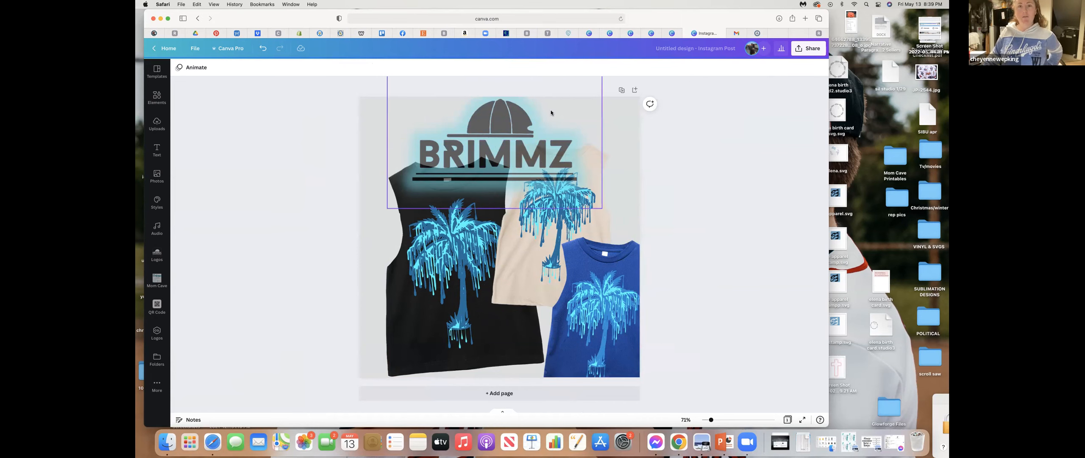
click(228, 48)
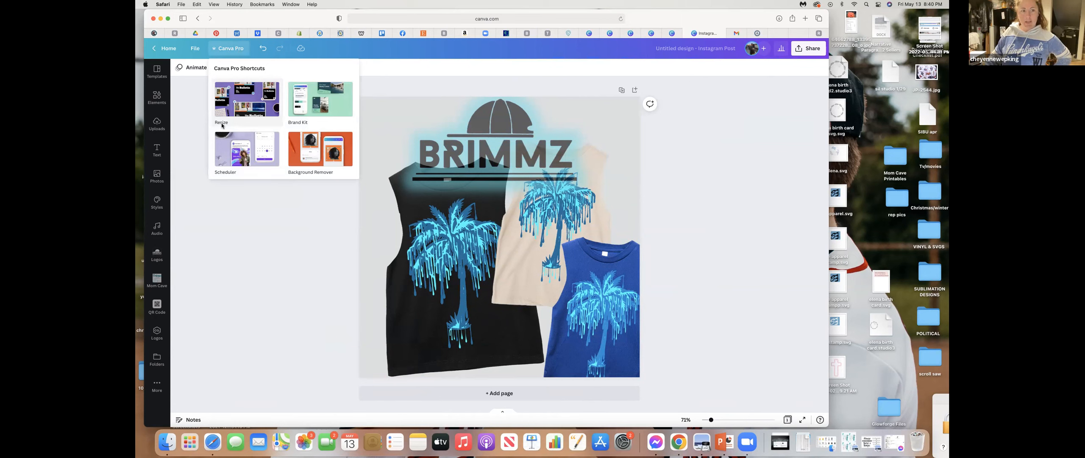
click(233, 117)
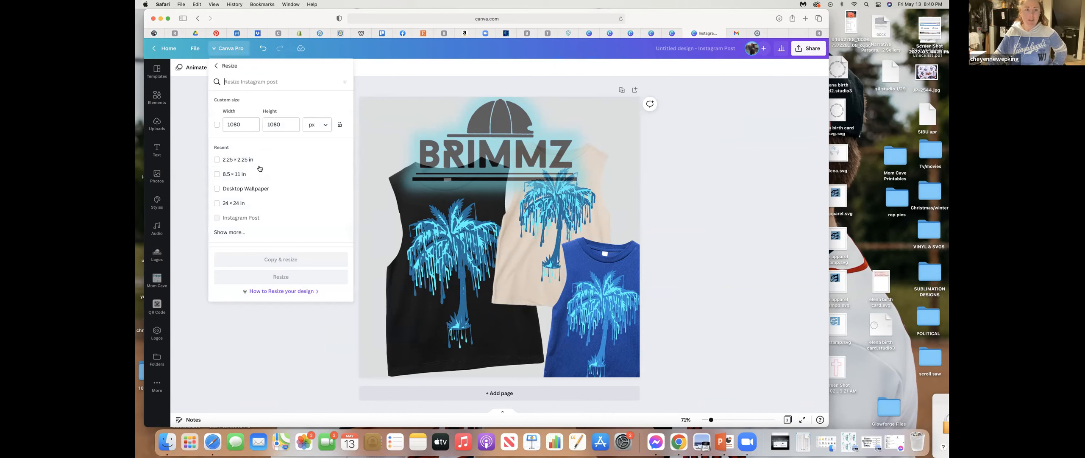
click(217, 175)
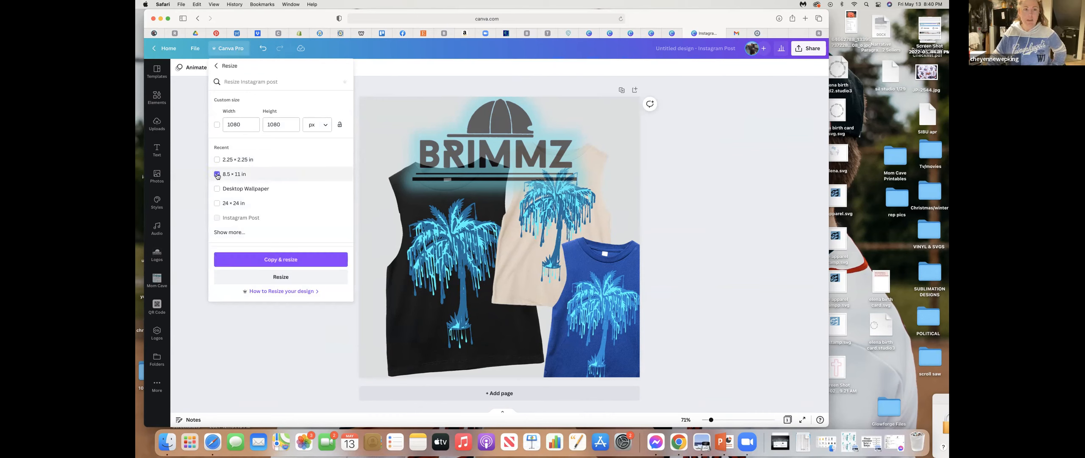
click(282, 260)
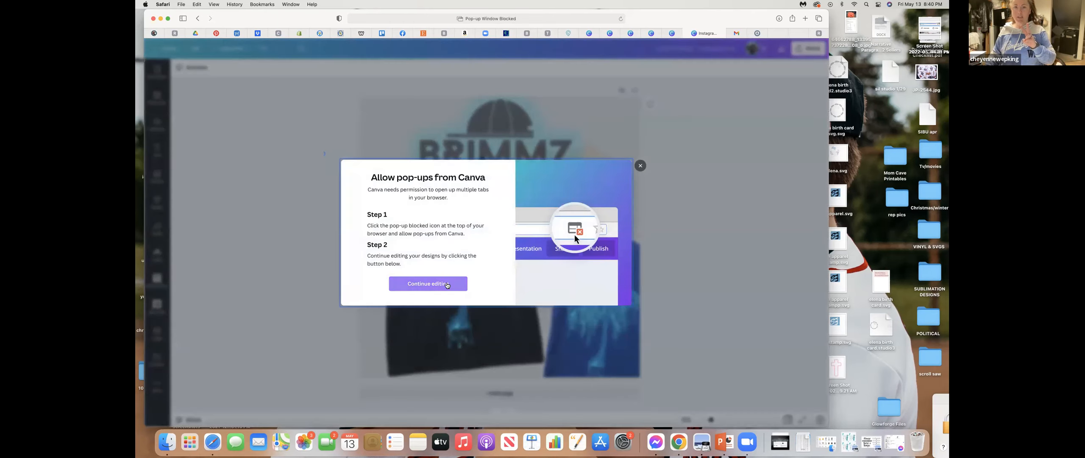
click(447, 284)
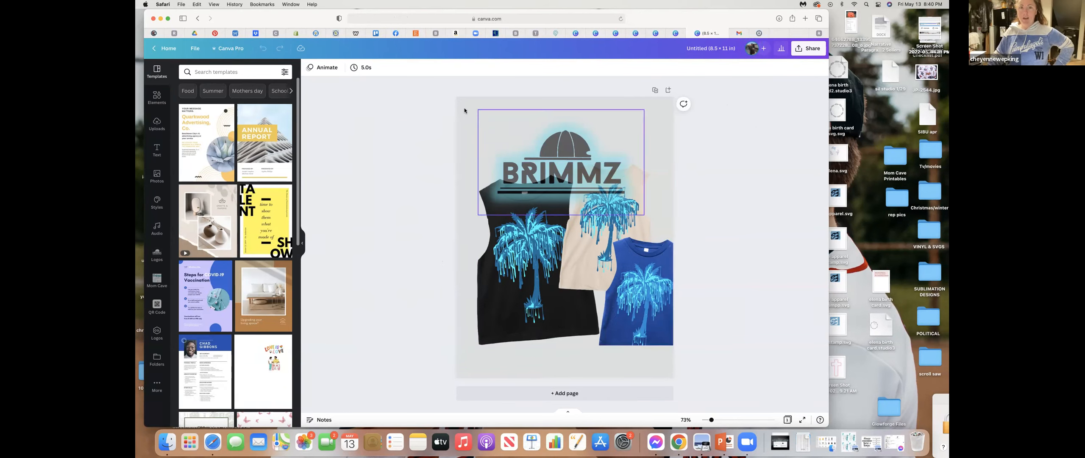
- Move the tank top photo down to the page's lower edge and the BRIMMZ logo up into the space above it
drag(565, 239, 567, 271)
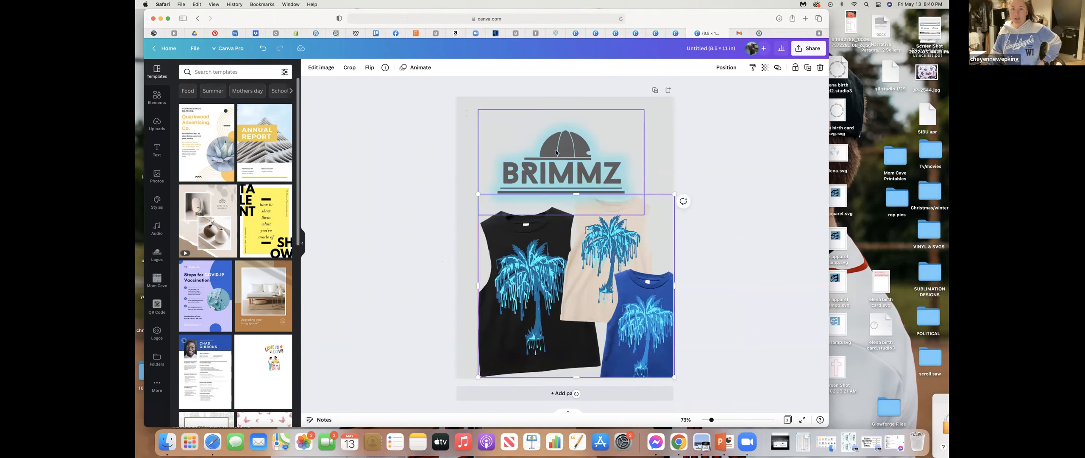
drag(573, 167, 581, 146)
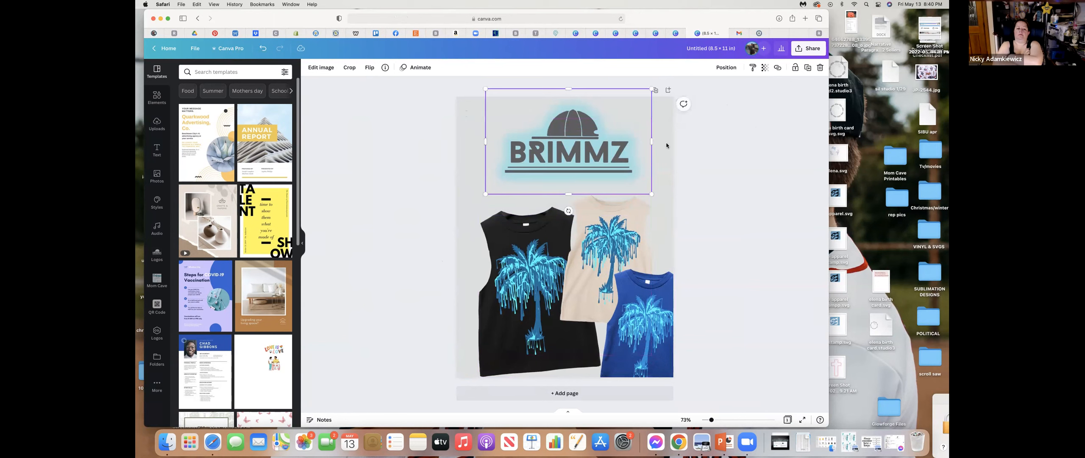
click(734, 173)
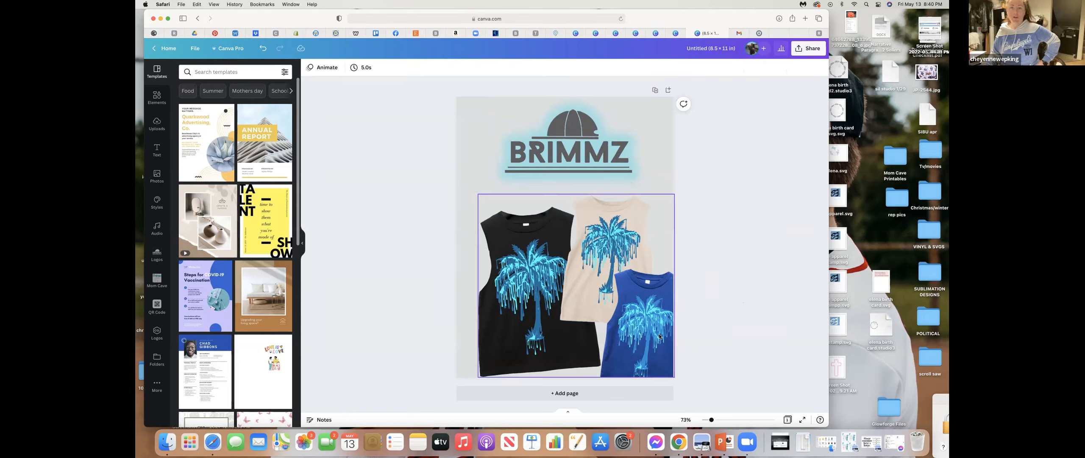
- Delete the tank top photo, the gray background and the BRIMMZ logo from the 8.5 × 11 in page
click(612, 297)
key(Delete)
click(585, 289)
key(Delete)
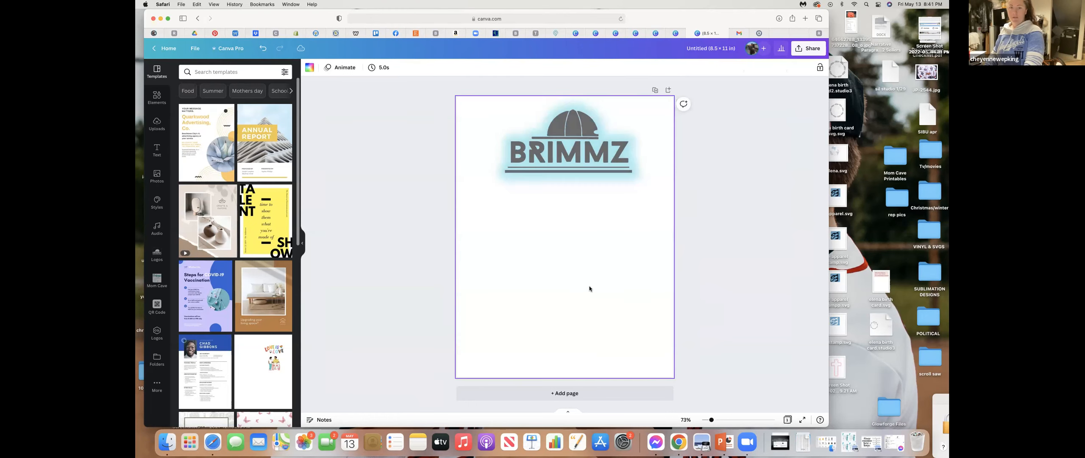
click(581, 156)
key(Delete)
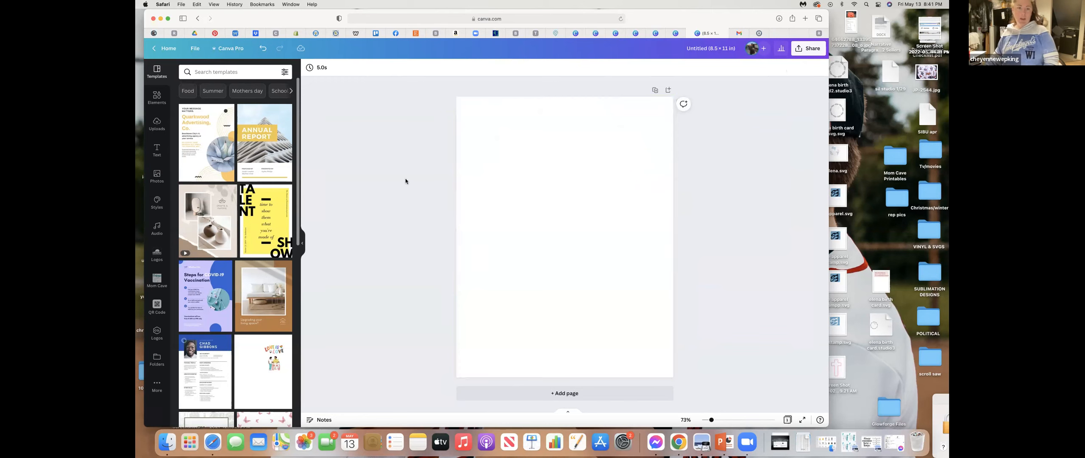
- Add the teal The Mom Cave & CO logo from the Logos folder and enlarge it to about the page width
click(156, 255)
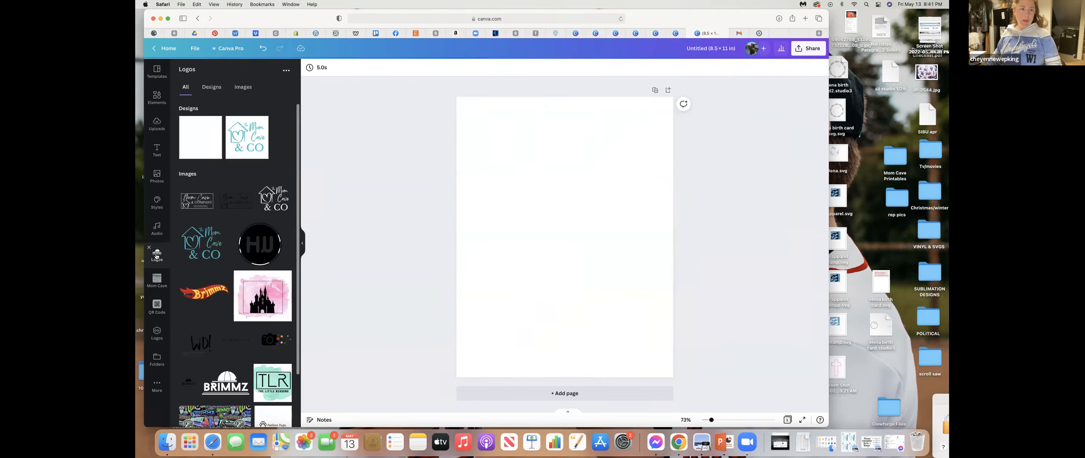
click(185, 242)
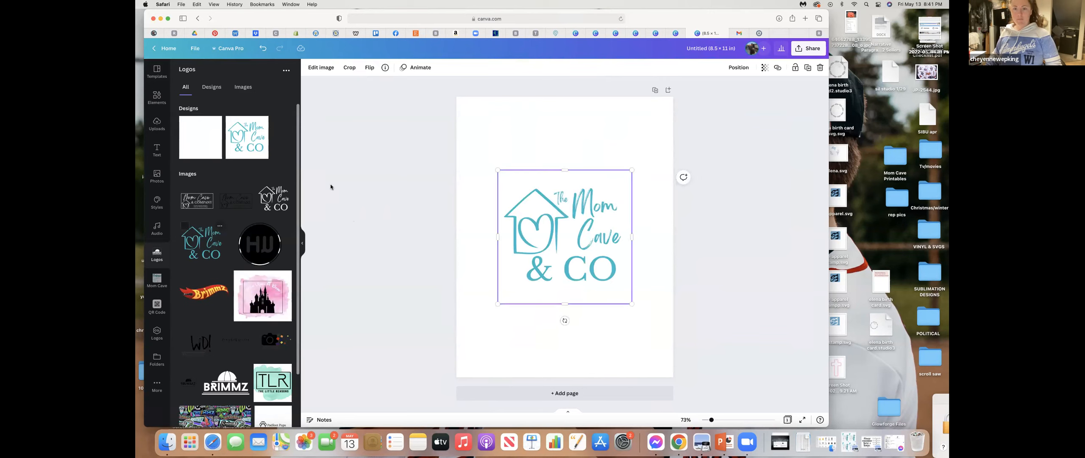
drag(498, 170, 459, 132)
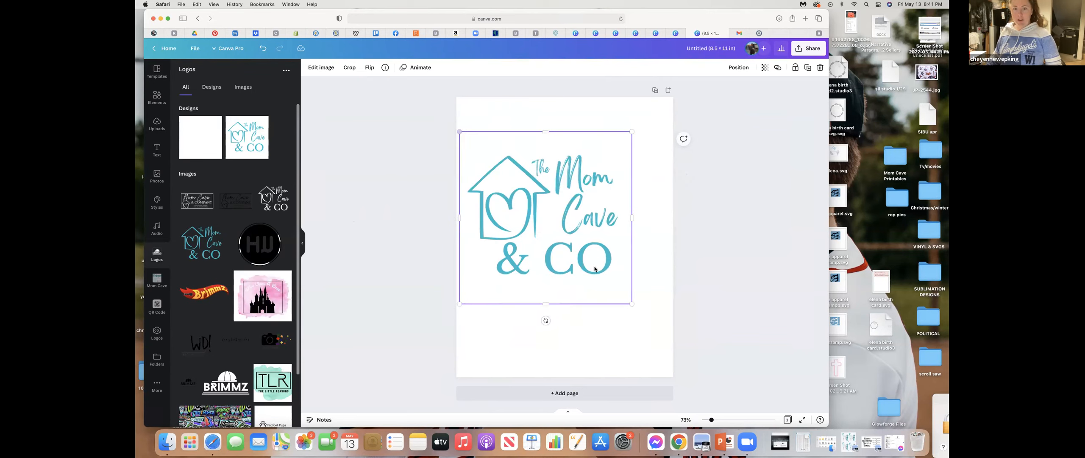
drag(631, 304, 673, 345)
click(746, 234)
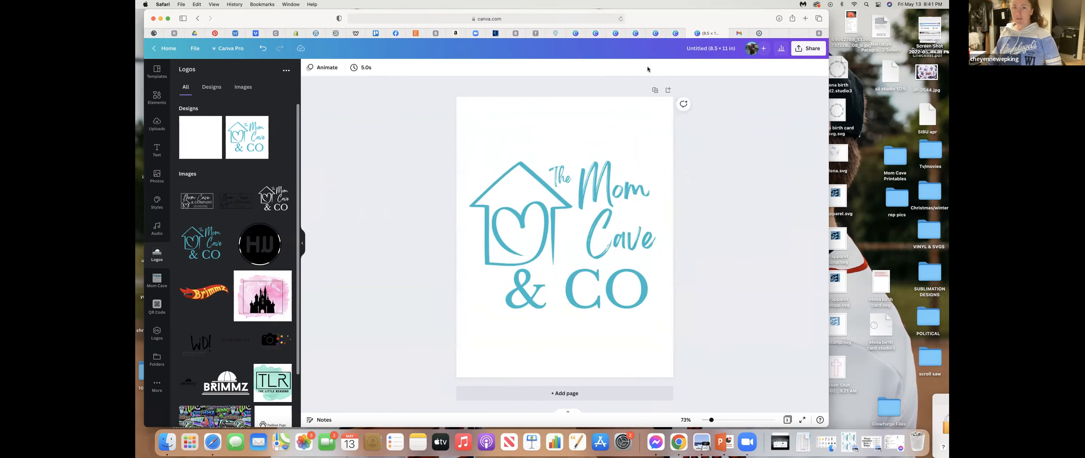
- Download the logo design as a PNG with transparent background at size 3, and close the preview of the downloaded file
click(806, 52)
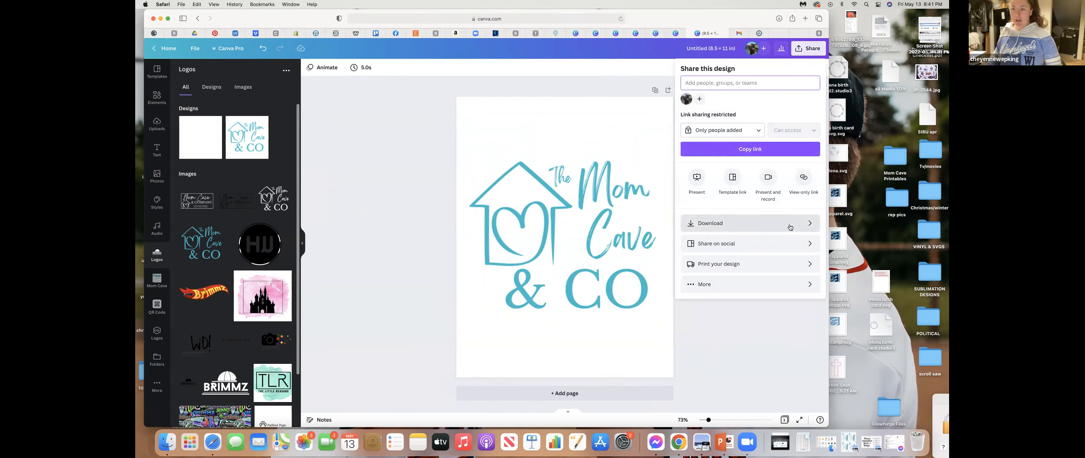
click(788, 223)
click(683, 144)
drag(708, 124, 819, 124)
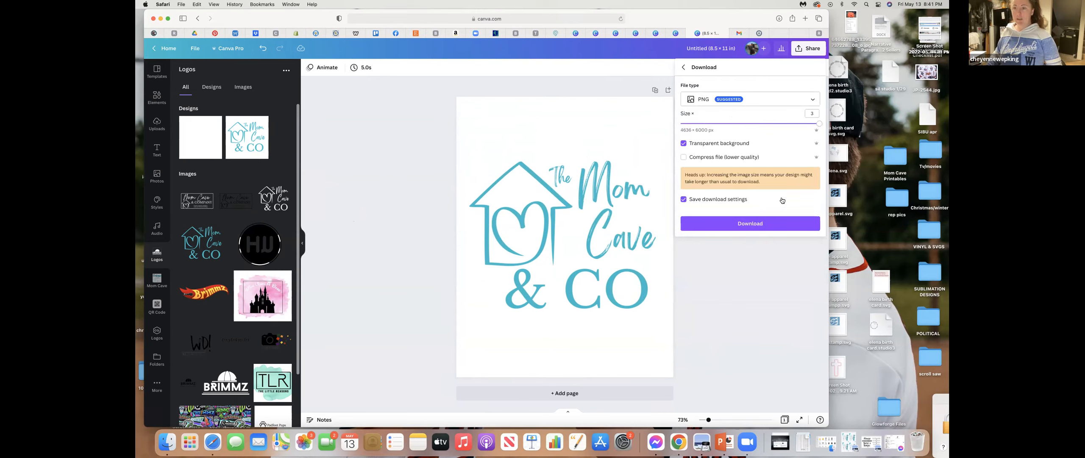
click(793, 224)
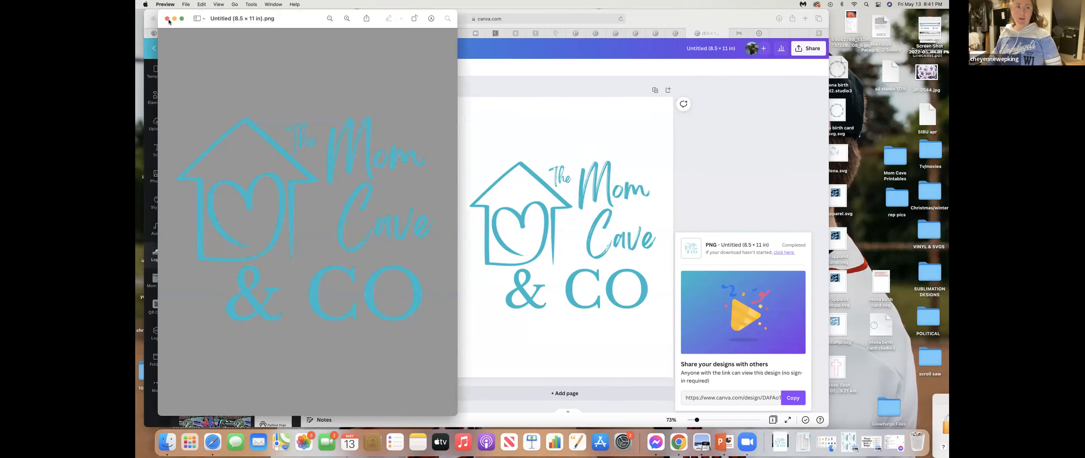
click(168, 18)
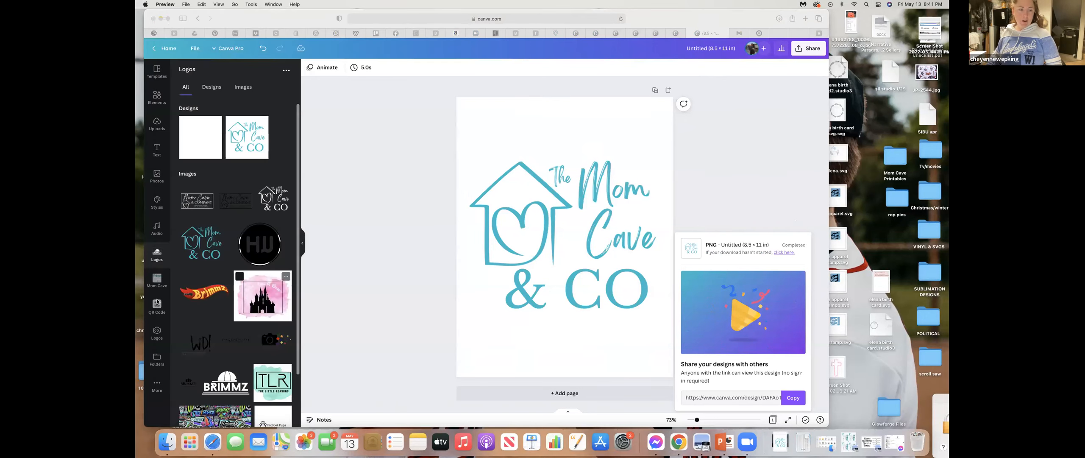
- Replace the page's logo with the black circular version from the Mom Cave and Co logos, and swap back to the teal logo on white
click(153, 284)
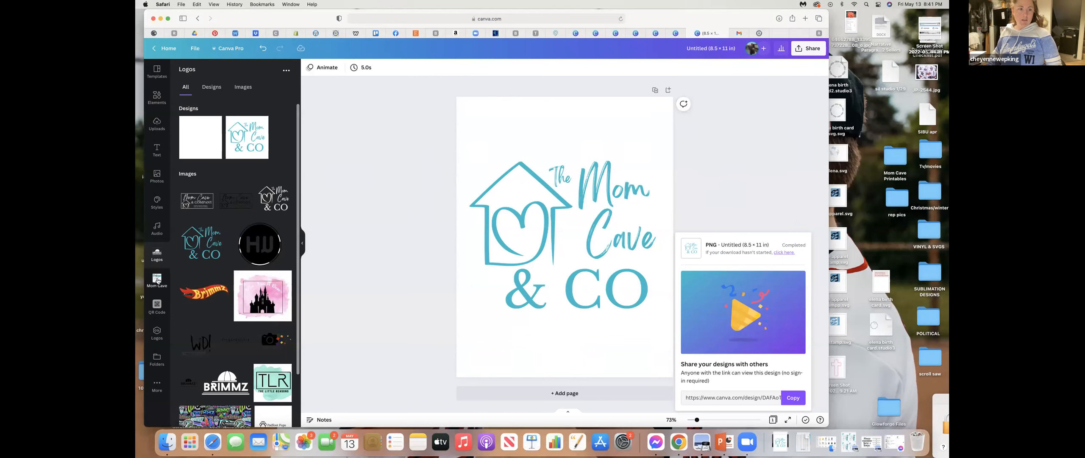
click(156, 284)
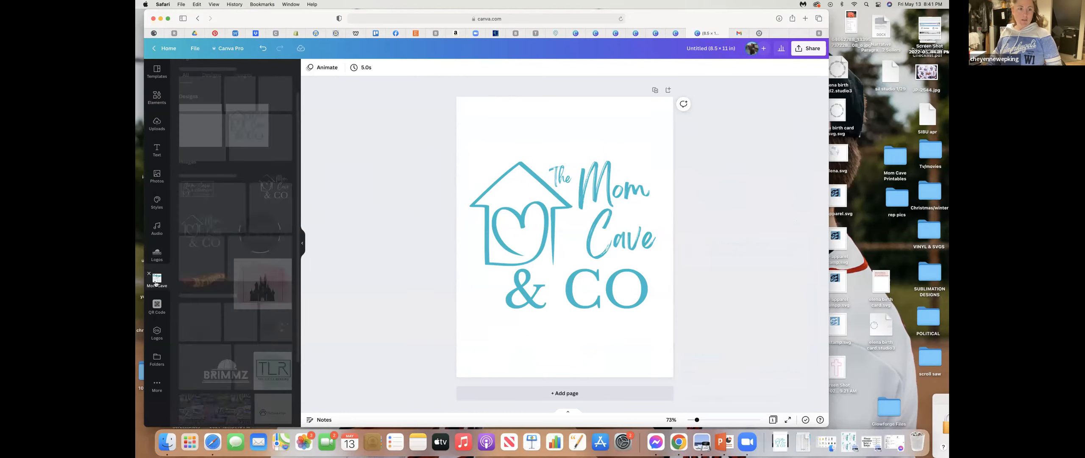
click(157, 331)
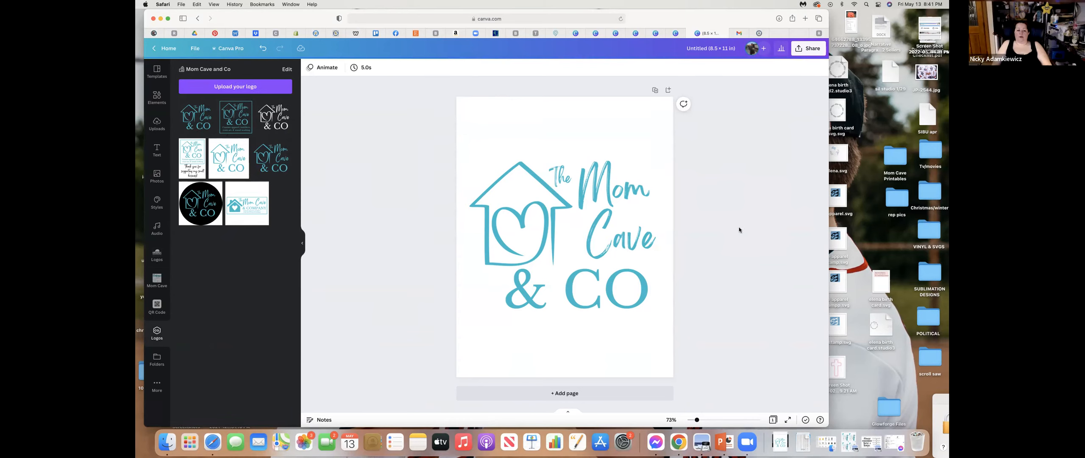
drag(188, 209, 439, 219)
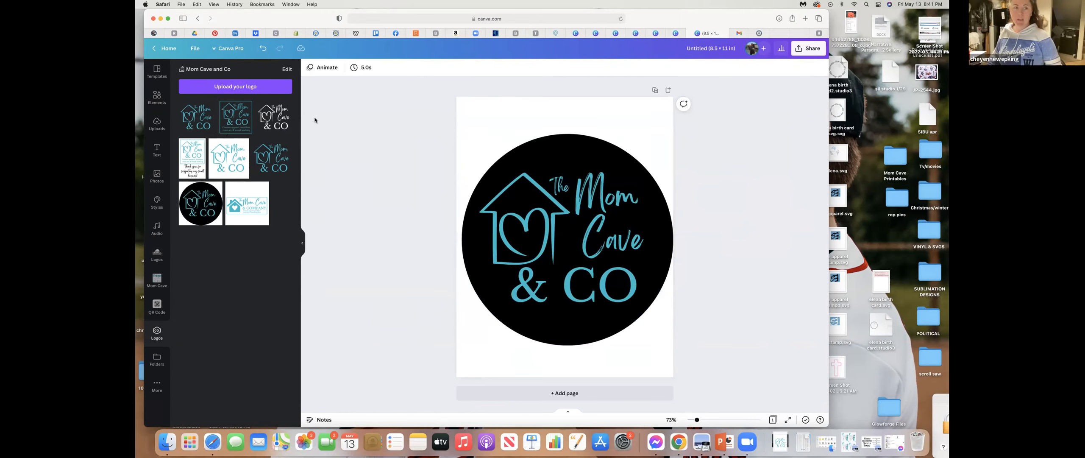
drag(224, 168, 585, 179)
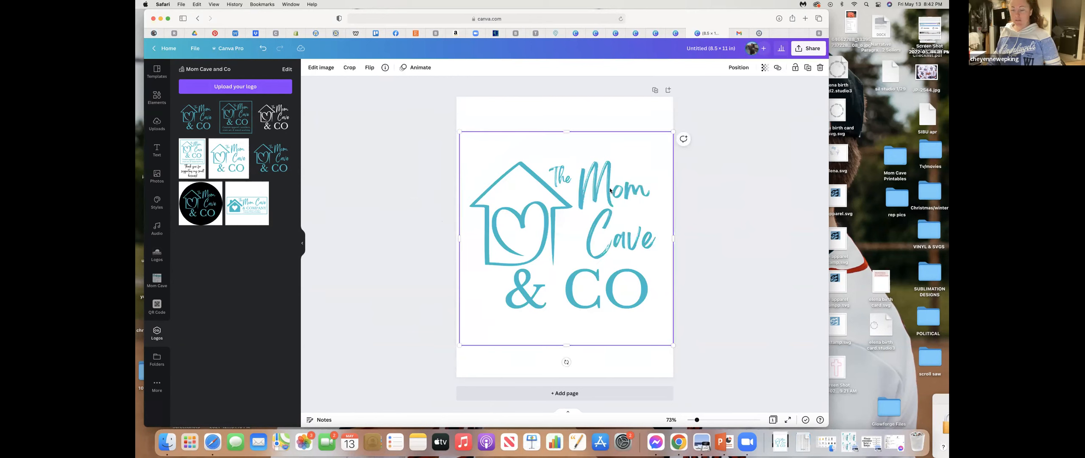
- Shrink the teal Mom Cave & CO logo and move it down to the lower part of the page
drag(673, 132, 602, 203)
drag(515, 245, 530, 286)
click(750, 203)
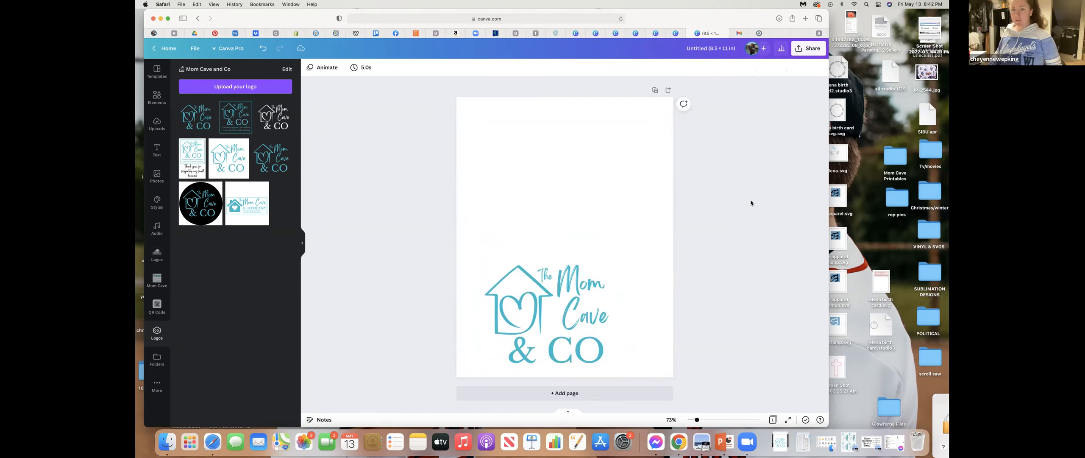
- Find the letter frames under the Frame elements and add S, A, S, S and Y frames to the page
click(158, 106)
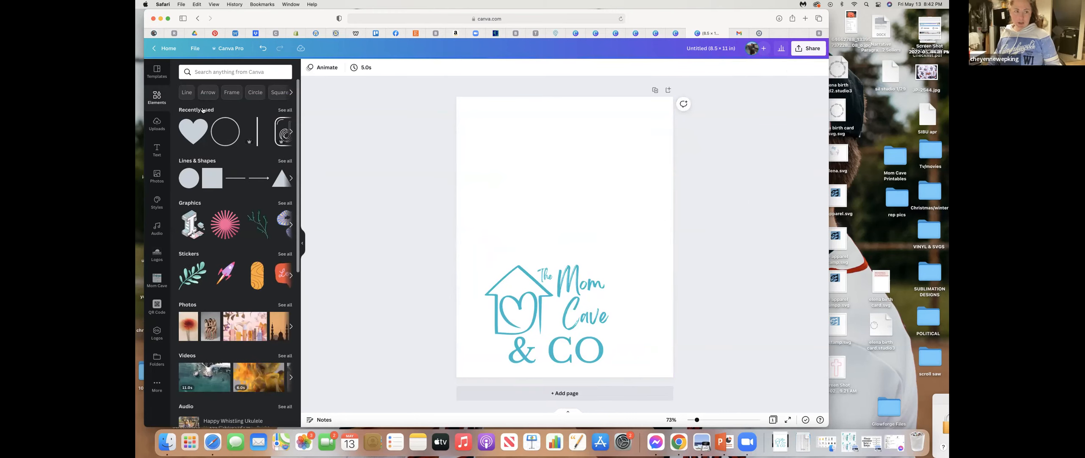
click(232, 92)
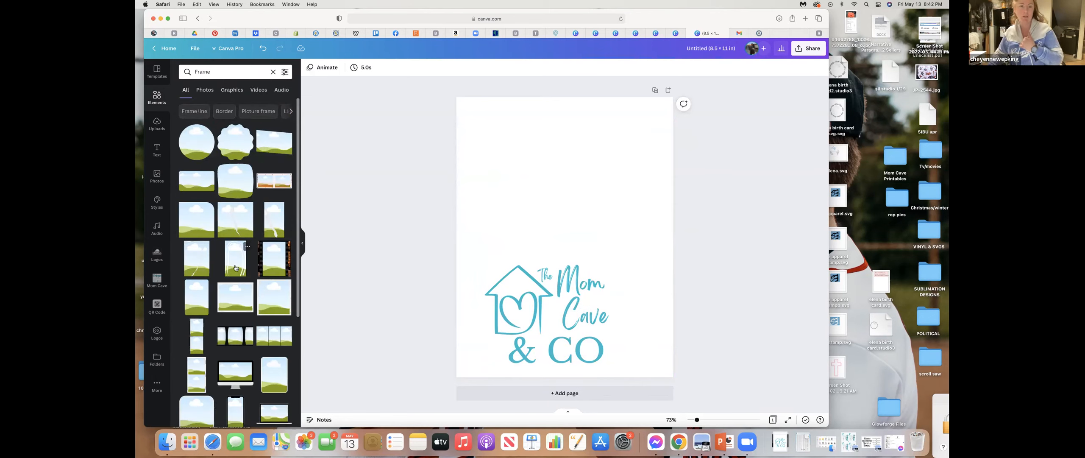
scroll(236, 267, down, 5)
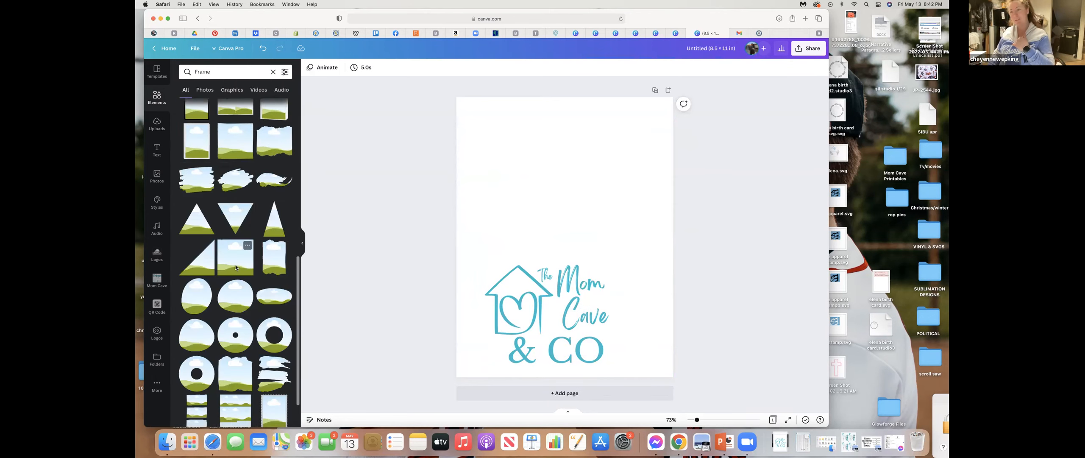
scroll(236, 267, down, 5)
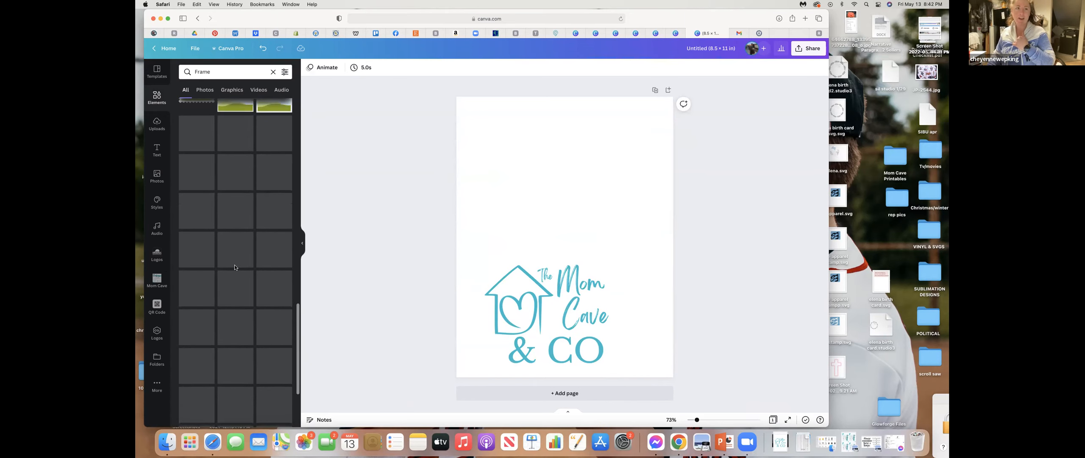
scroll(231, 288, down, 3)
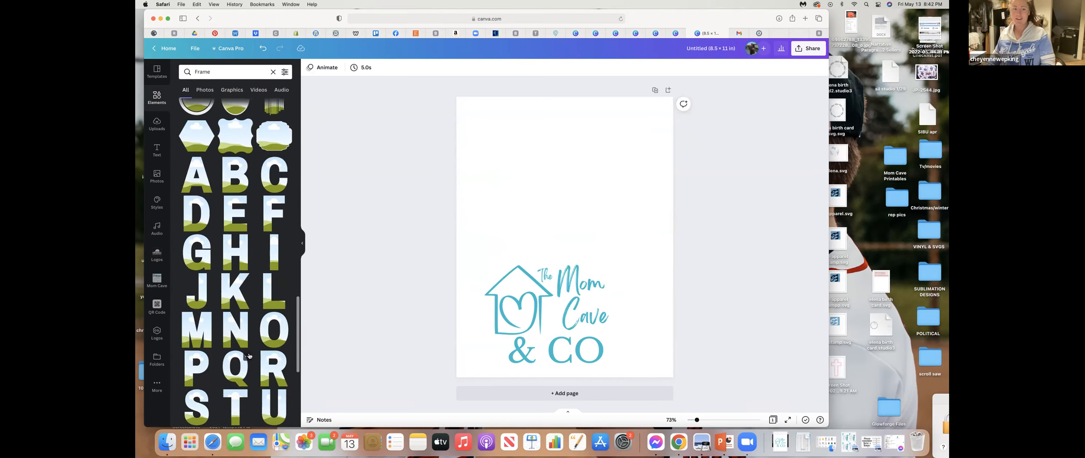
click(197, 404)
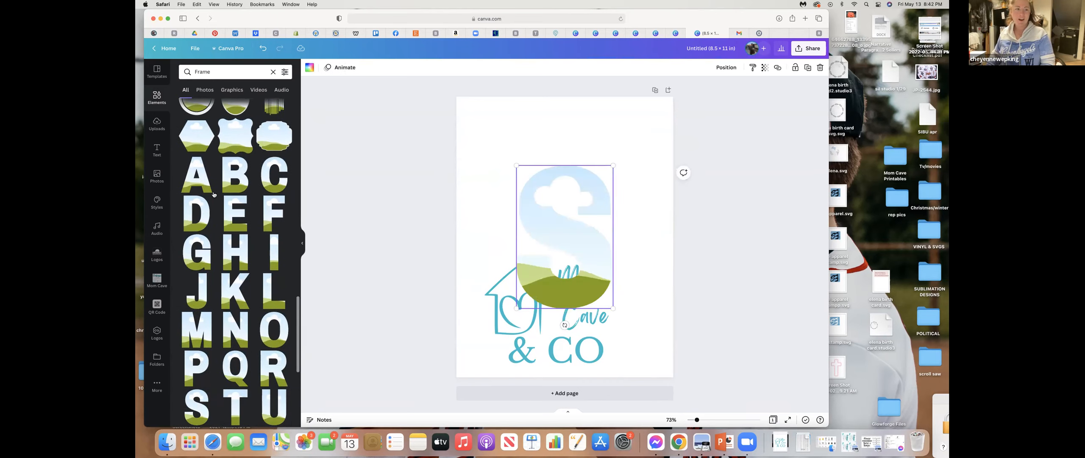
click(198, 406)
scroll(243, 358, down, 5)
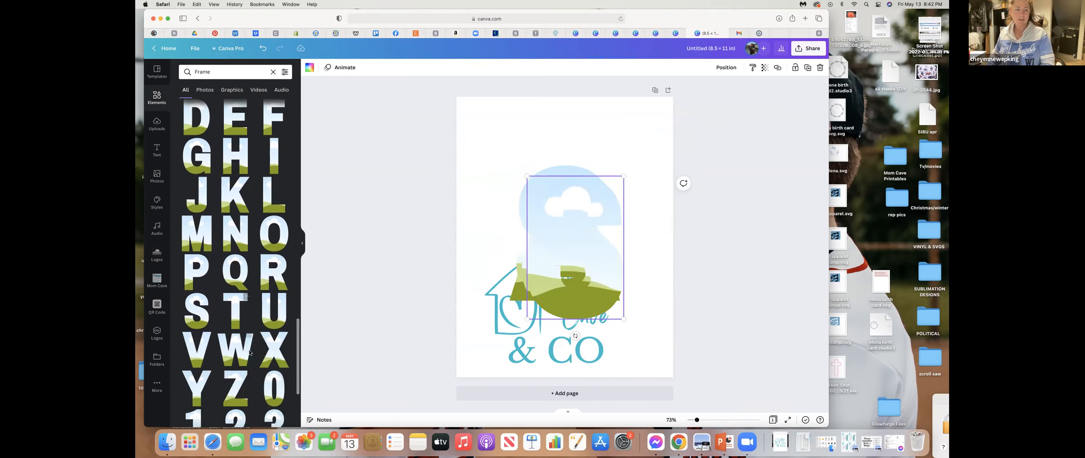
click(199, 356)
click(763, 204)
- Shrink the five overlapping letter frames together and move them up above the logo
drag(496, 146, 625, 169)
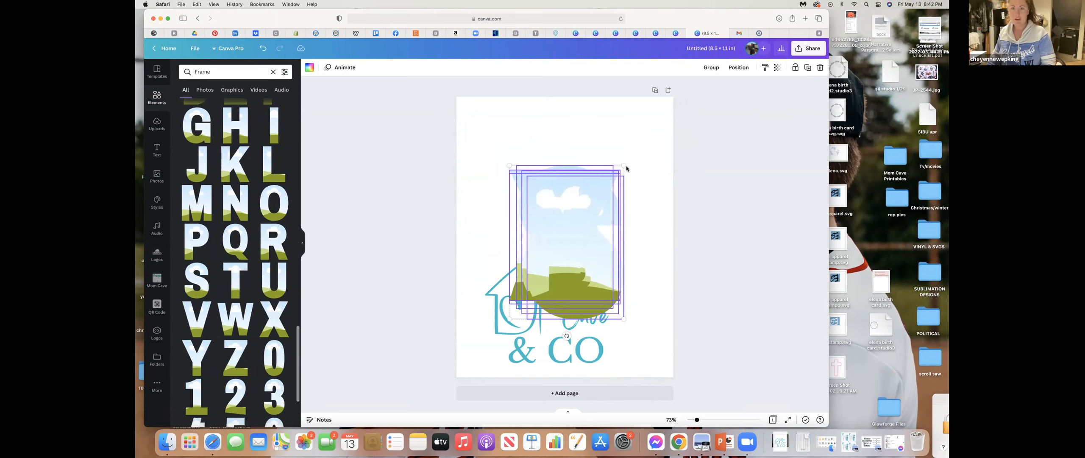
drag(579, 206, 548, 230)
drag(541, 263, 524, 167)
click(601, 190)
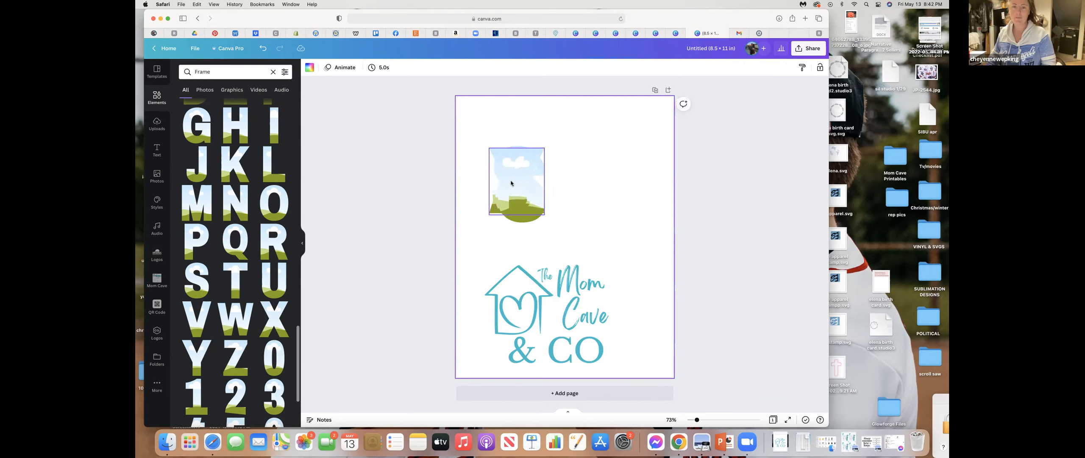
- Spread the letter frames apart to spell SASSY, placing the first S in the page's upper-left corner
drag(514, 183, 634, 192)
mouse_move(535, 190)
mouse_down()
mouse_move(604, 196)
mouse_move(518, 191)
mouse_move(548, 191)
mouse_up()
click(505, 183)
drag(508, 152, 481, 107)
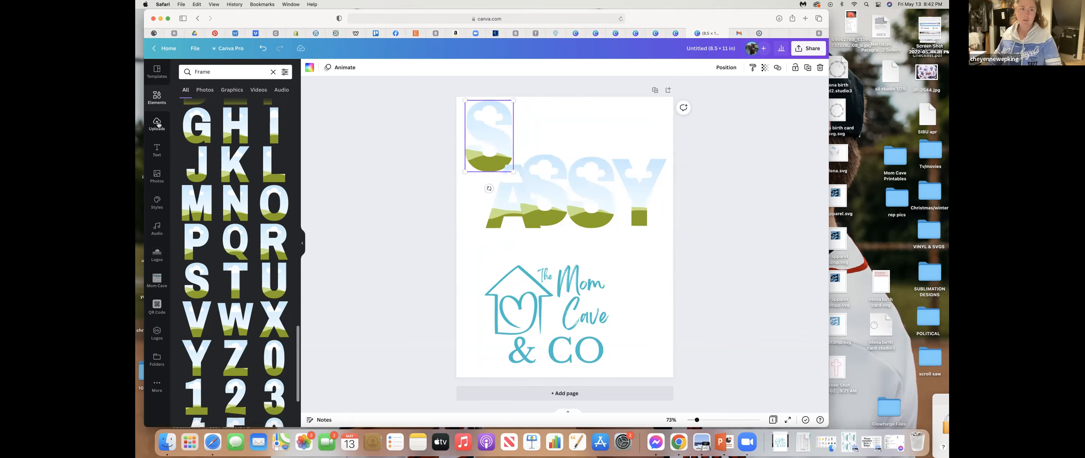
- Fill the first S frame with the uploaded photo of the child in the SIX shirt
click(157, 123)
scroll(252, 336, down, 15)
scroll(252, 335, down, 15)
scroll(252, 336, down, 15)
scroll(252, 335, down, 15)
scroll(252, 335, down, 5)
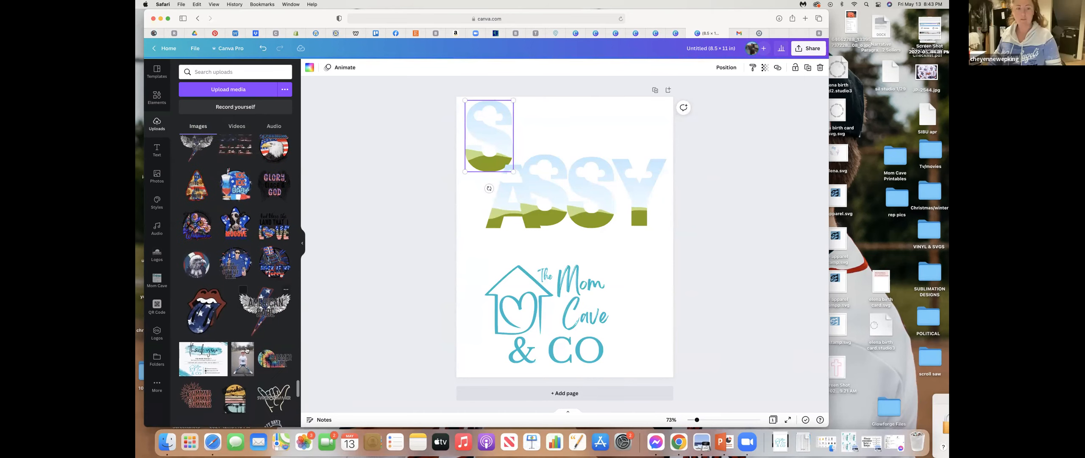
drag(247, 350, 481, 142)
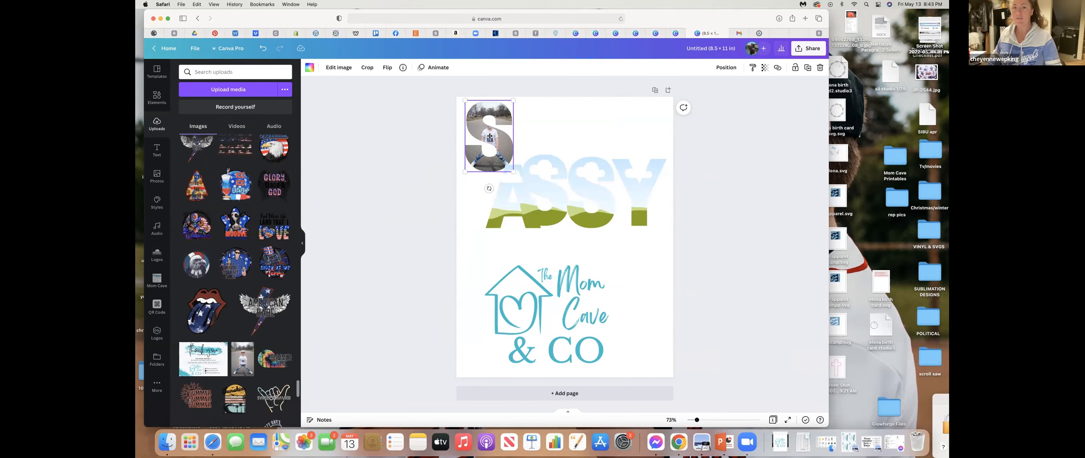
- Enlarge the photo inside the first S frame so the child's face and shirt fill the letter
double_click(490, 136)
drag(514, 102, 533, 82)
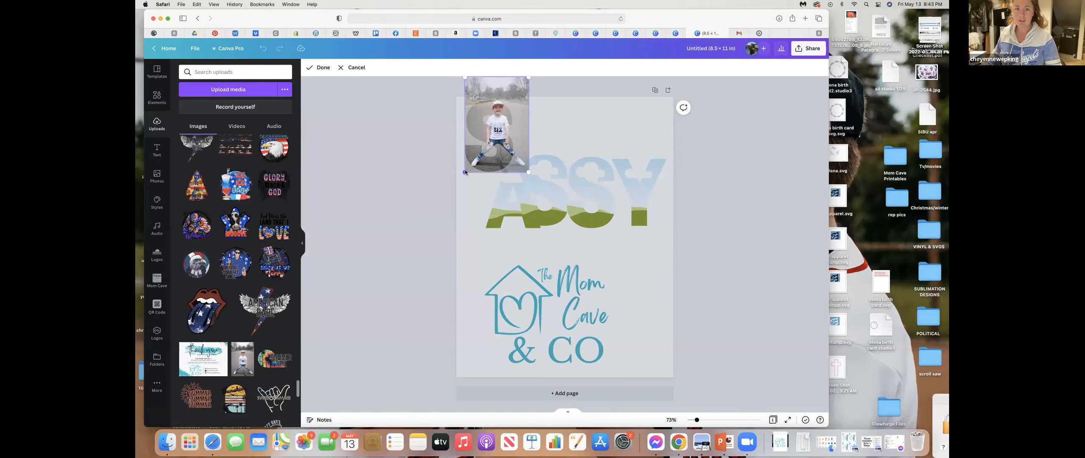
drag(465, 172, 422, 229)
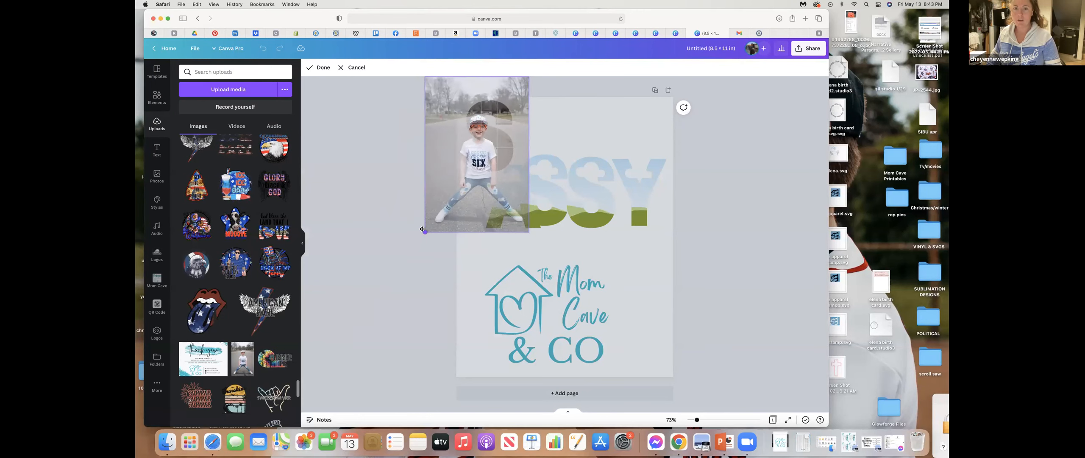
click(739, 248)
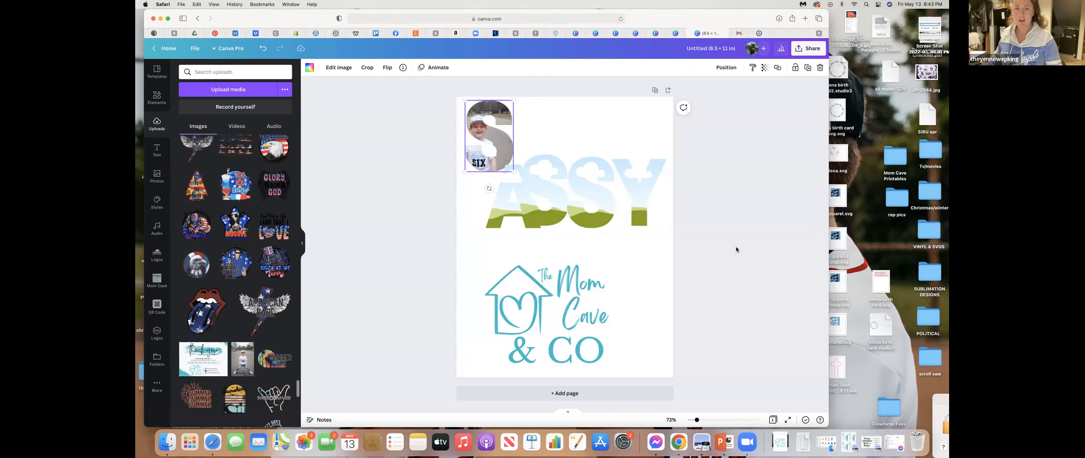
- Fill the A and second S frames with the same child photo, and enlarge the photo inside the second S
drag(245, 364, 510, 218)
drag(243, 358, 552, 191)
double_click(552, 191)
drag(569, 154, 594, 115)
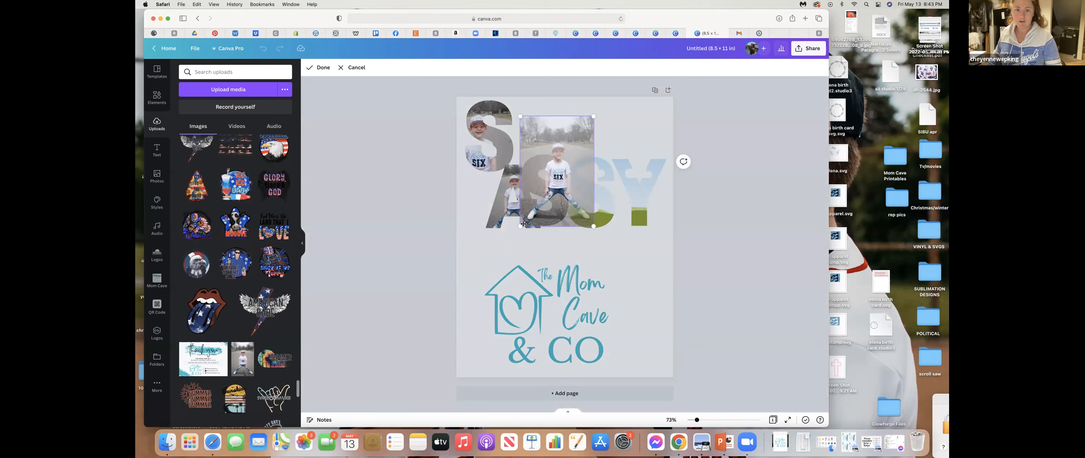
drag(521, 228, 485, 269)
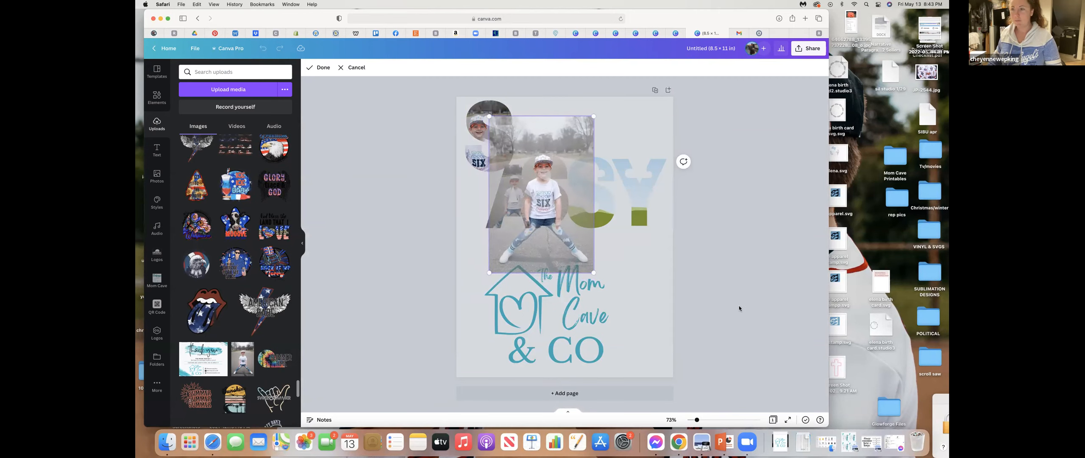
click(740, 308)
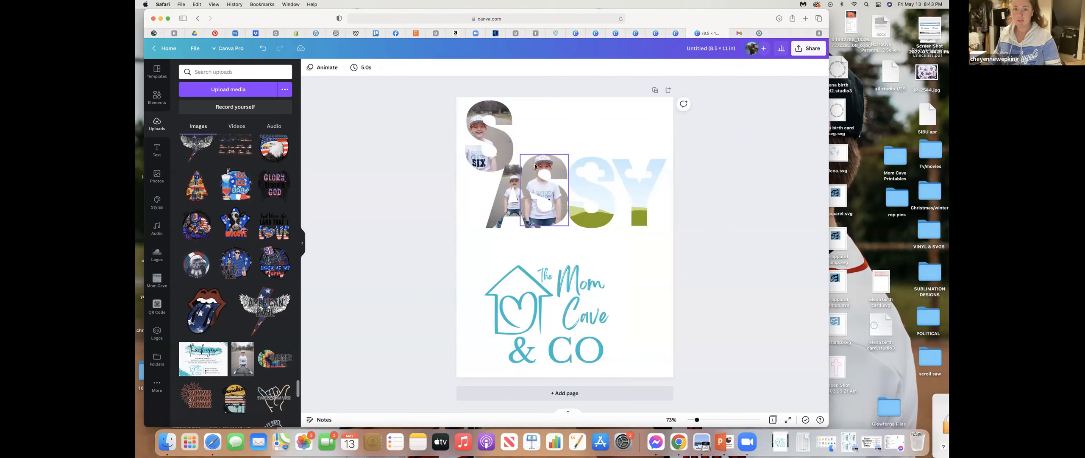
- Move the A, both remaining S frames and the Y up beside the first S to form a row along the page's upper edge
drag(534, 171, 557, 114)
click(579, 200)
drag(580, 200, 601, 144)
drag(640, 184, 648, 135)
drag(526, 213, 543, 151)
click(596, 230)
- Select all five SASSY letter frames and apply the Stomp element animation after trying Pan
drag(441, 103, 674, 172)
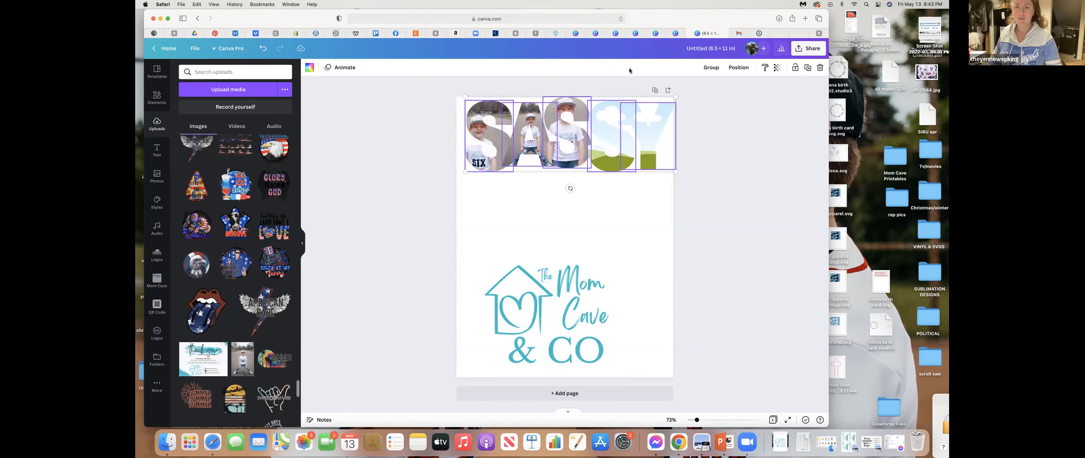
click(338, 65)
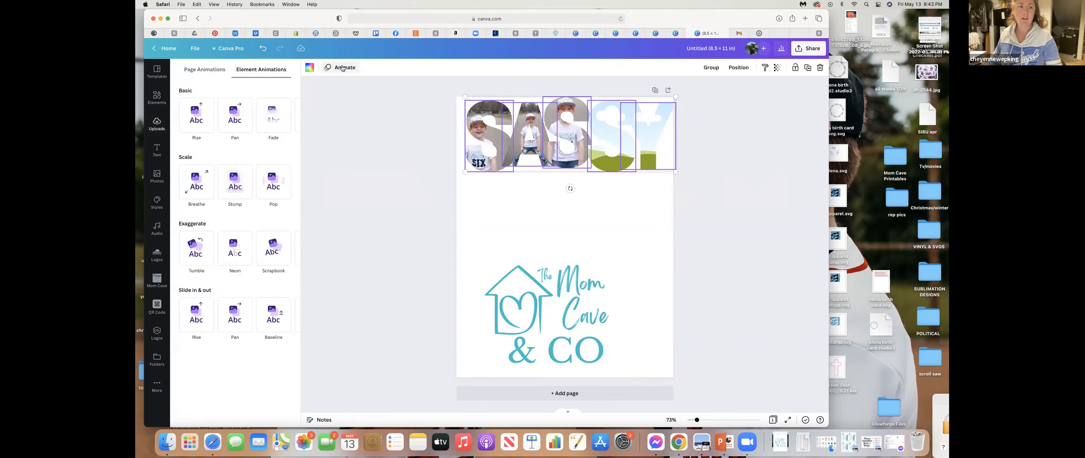
click(228, 121)
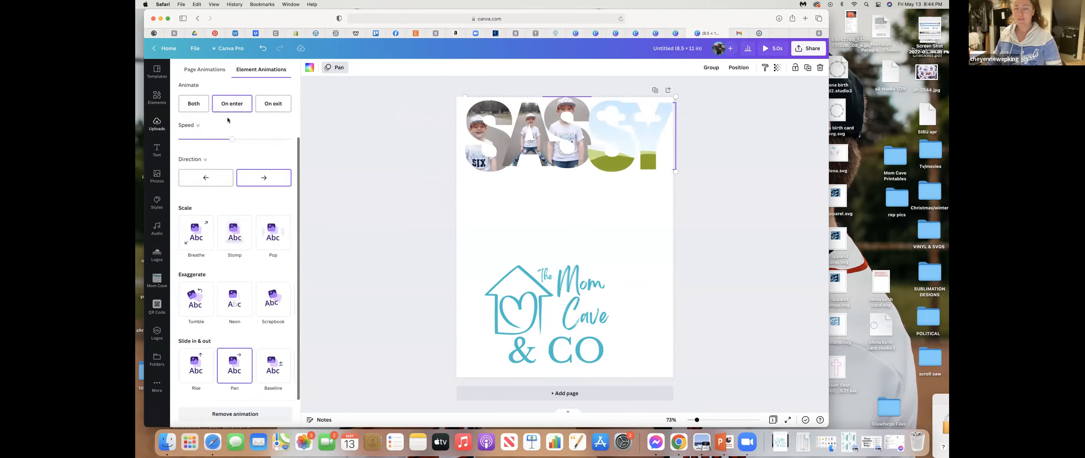
click(235, 230)
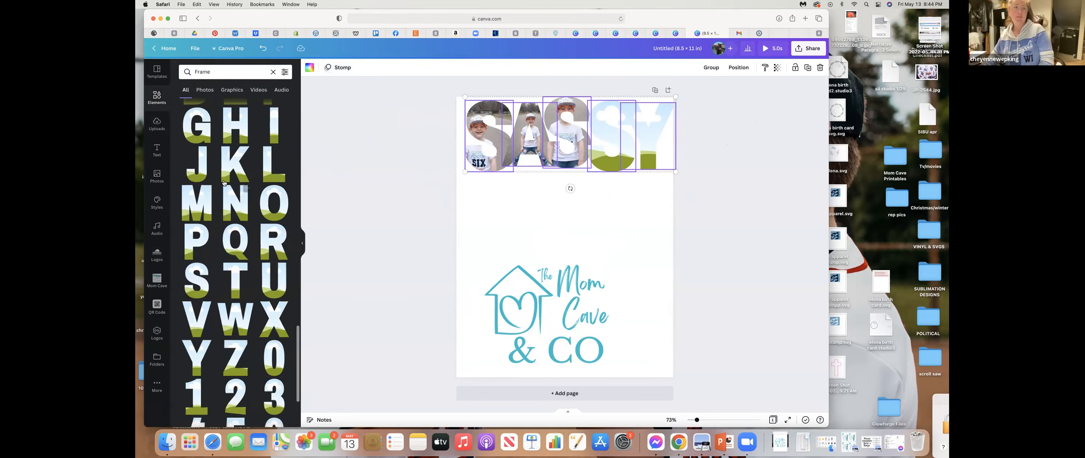
- Browse the remaining frame elements for other letter styles, and search for "Frame A" to look through its results
scroll(226, 253, down, 10)
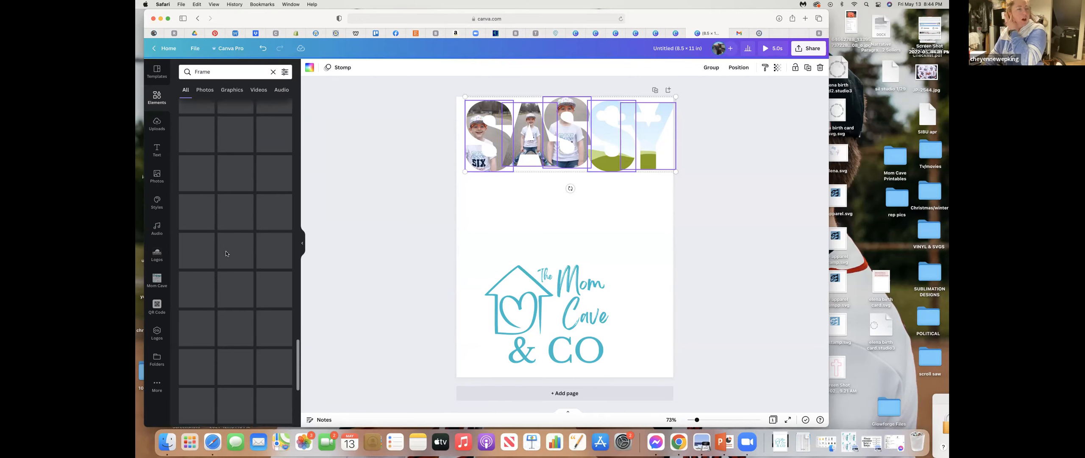
scroll(226, 253, down, 1)
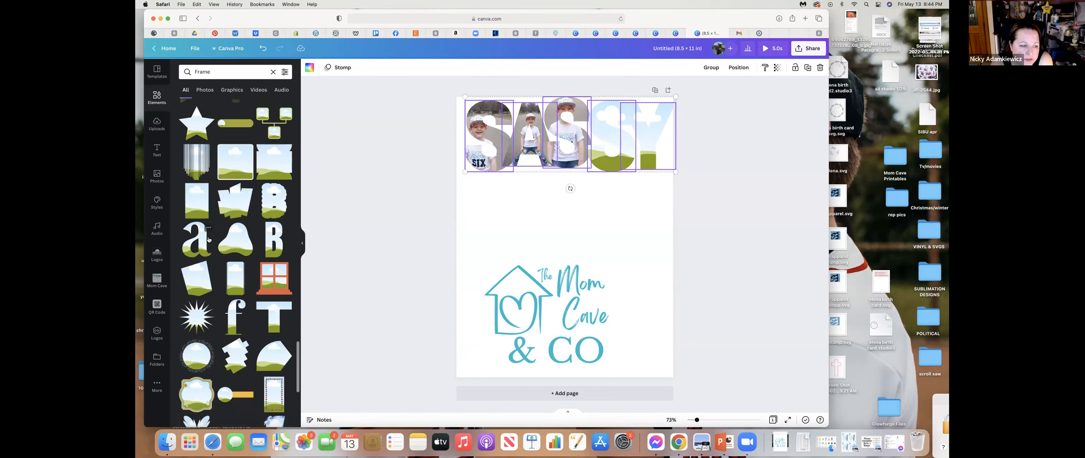
click(218, 74)
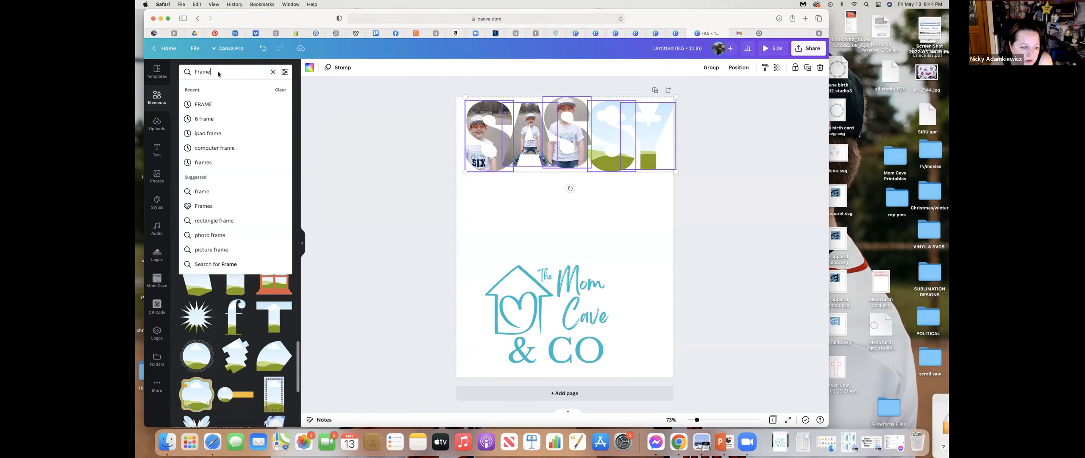
text(A)
key(Return)
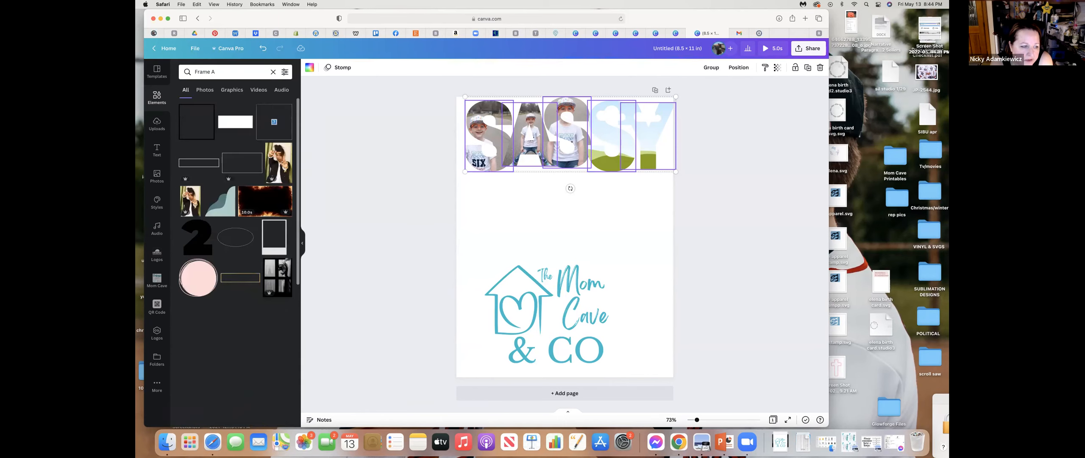
scroll(211, 190, down, 10)
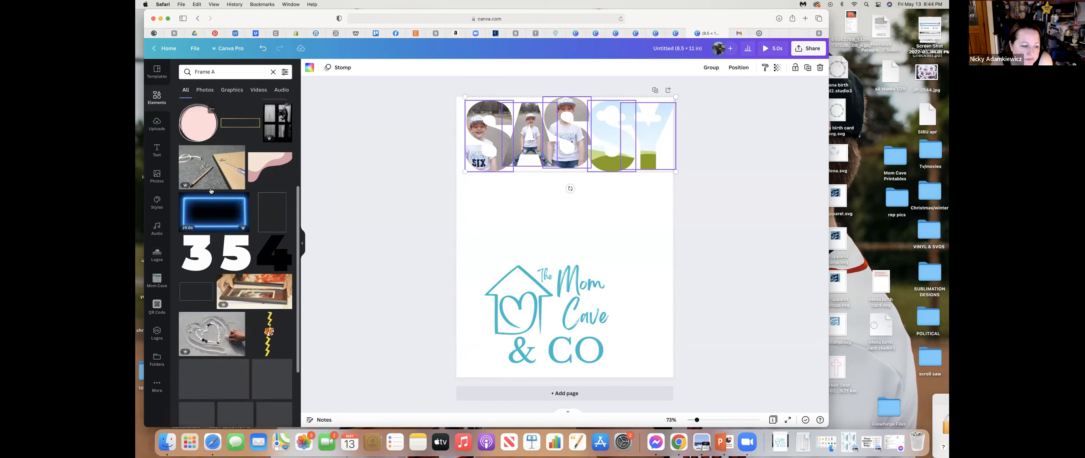
scroll(211, 190, up, 8)
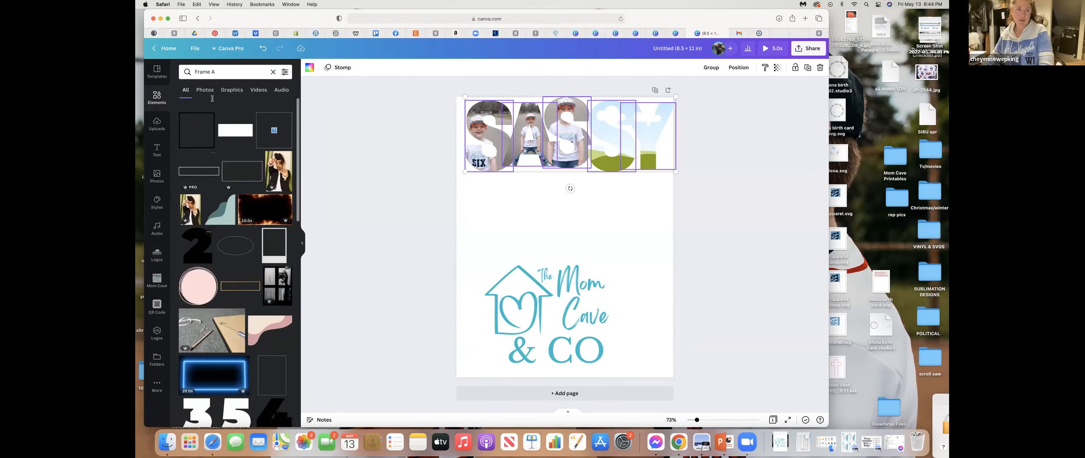
- Search the elements for "Frame letters" and add the T letter frame to the page
click(226, 72)
key(BackSpace)
text(letters)
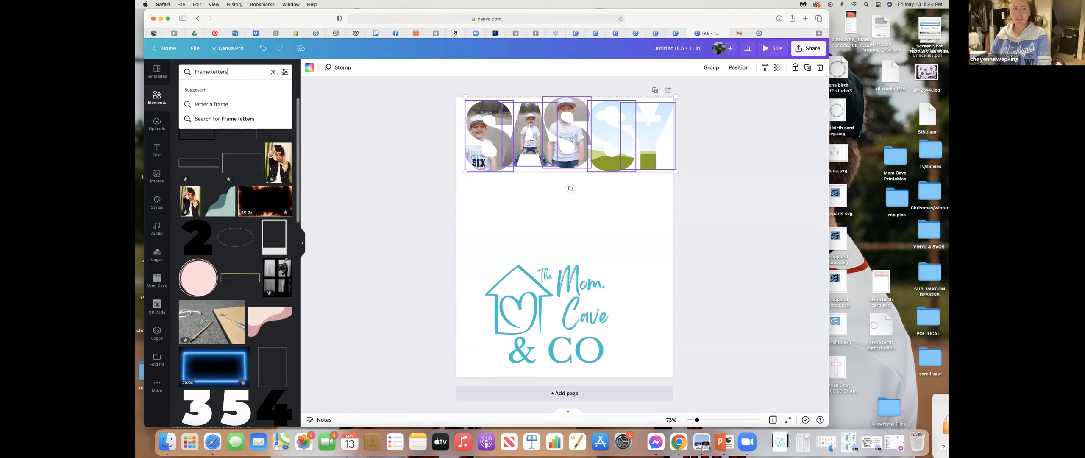
key(Return)
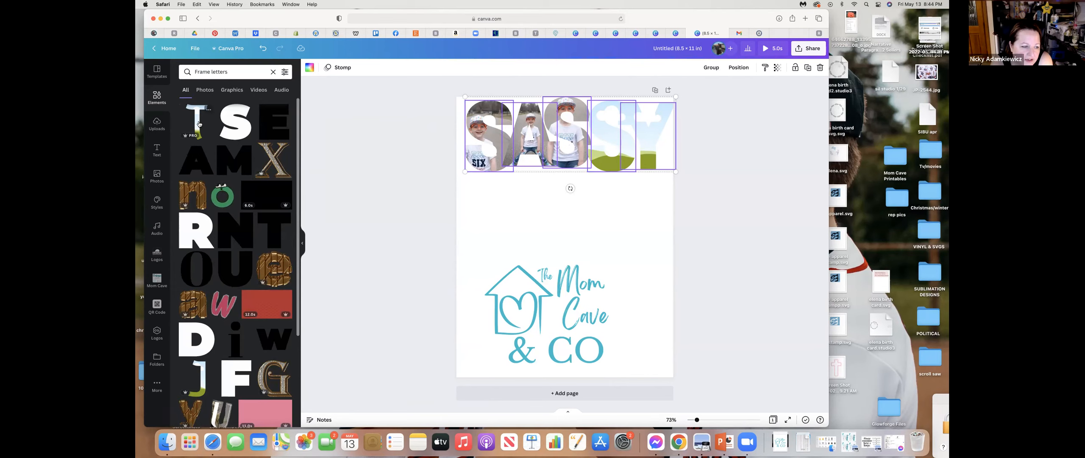
click(196, 121)
click(750, 207)
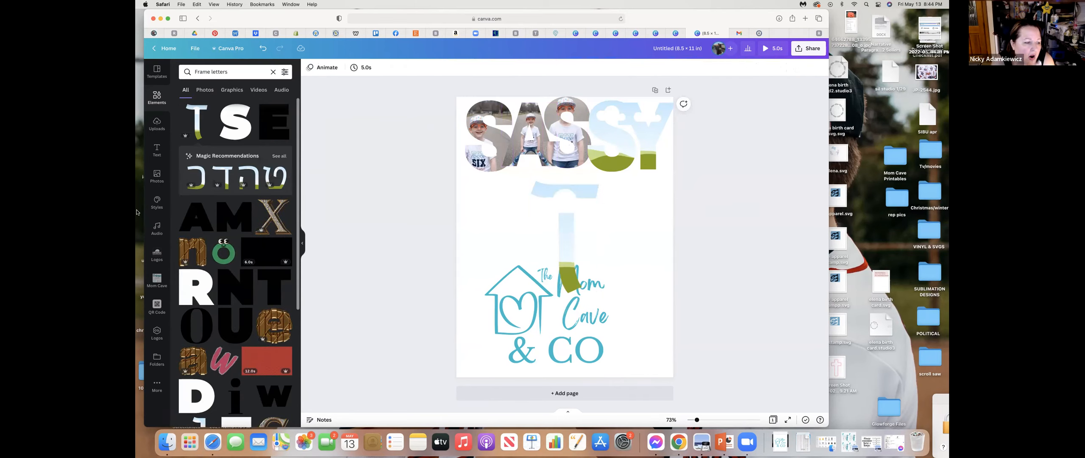
- Browse the trending pictures in the stock photo library
click(160, 175)
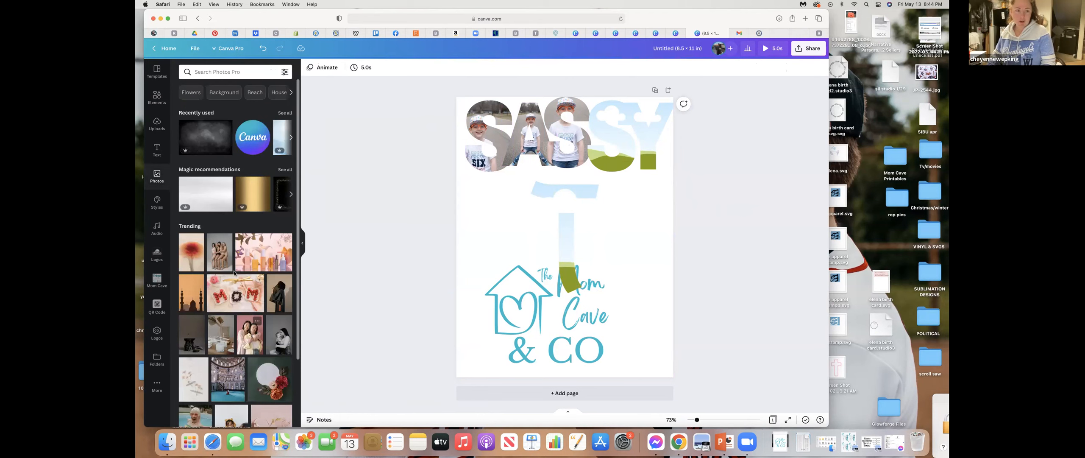
scroll(252, 302, down, 3)
scroll(252, 302, down, 4)
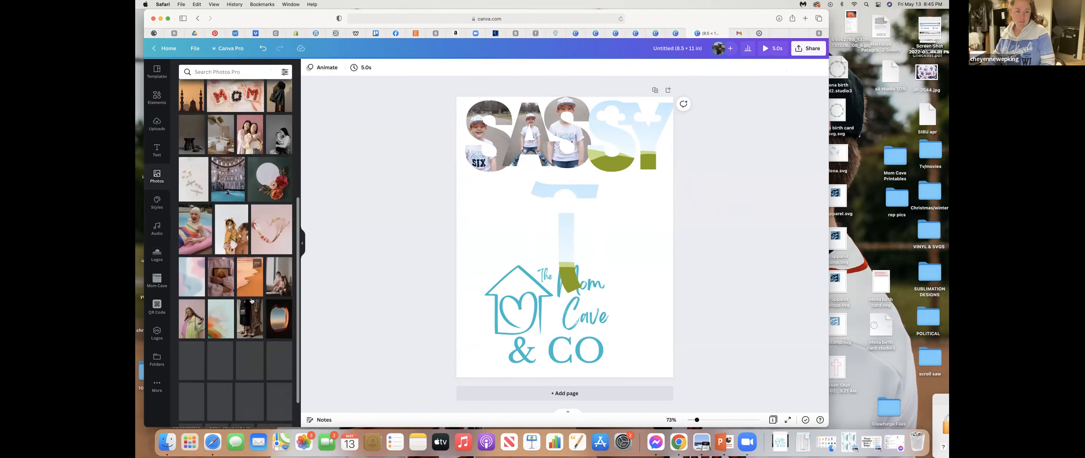
drag(248, 262, 759, 249)
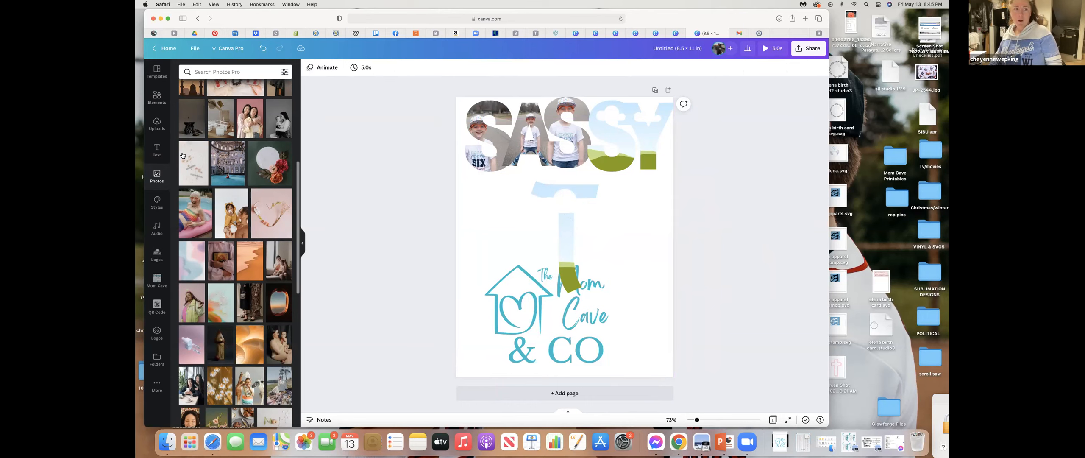
- Search the elements for "Frame" and look through the available frame shapes and layouts
click(157, 102)
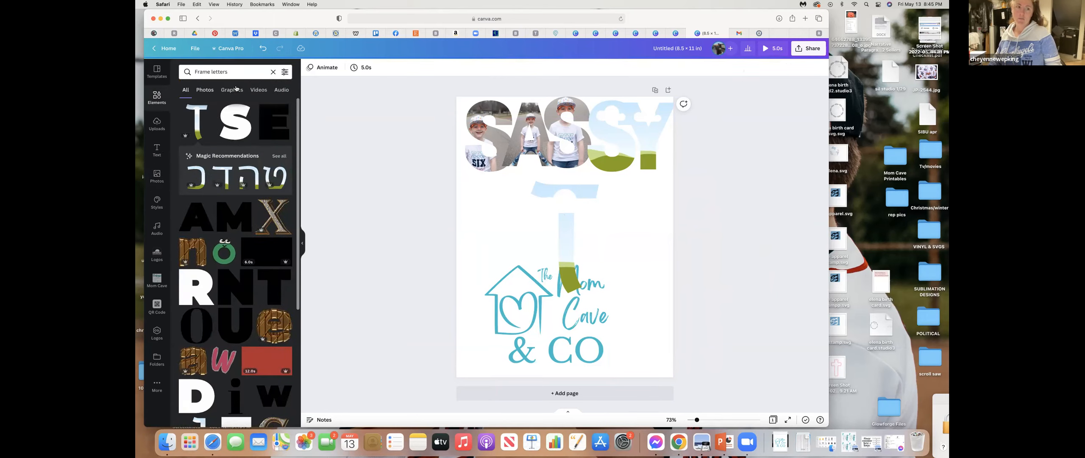
click(237, 72)
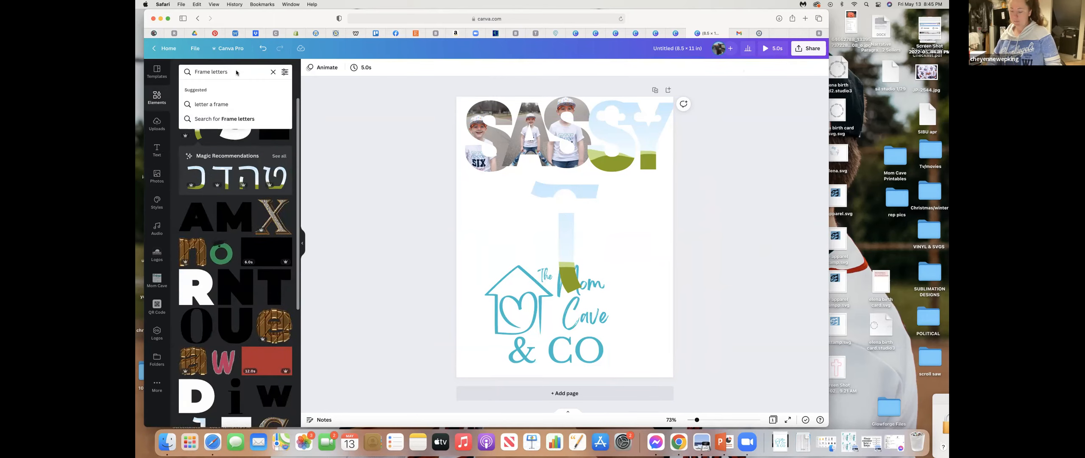
key(BackSpace)
key(BackSpace)
key(BackSpace)
key(BackSpace)
key(BackSpace)
key(BackSpace)
key(BackSpace)
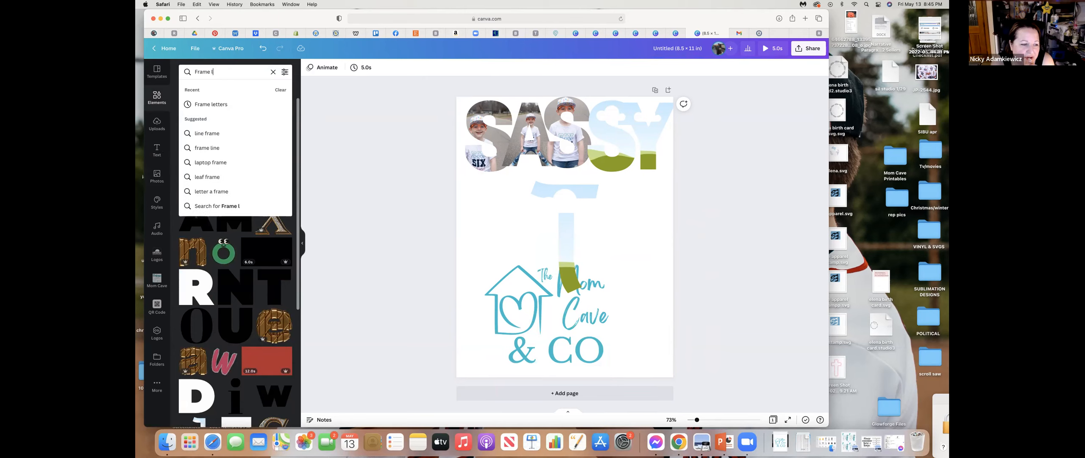
key(Return)
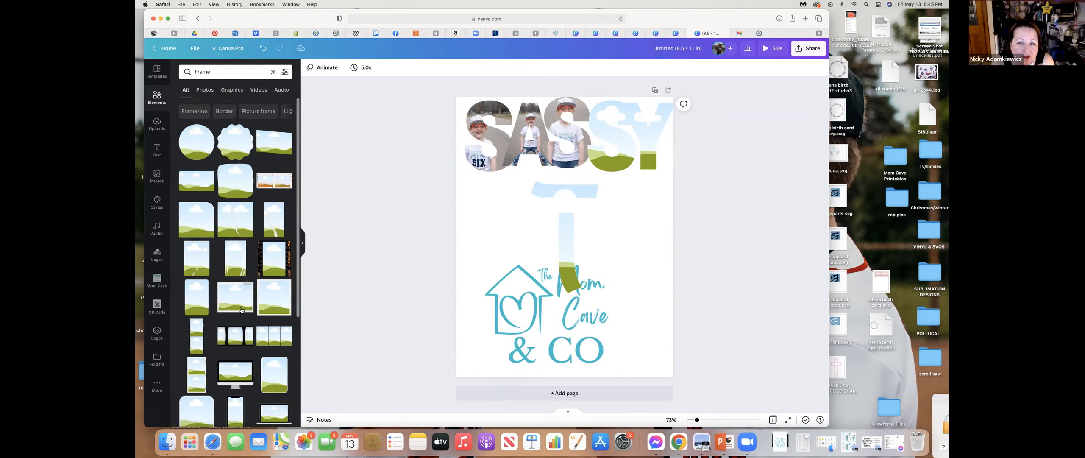
scroll(239, 311, down, 4)
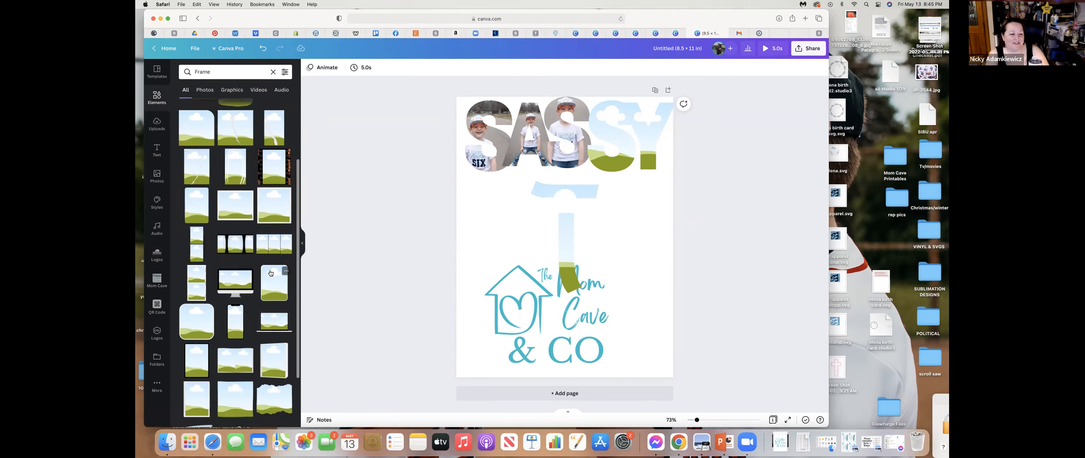
scroll(226, 395, down, 6)
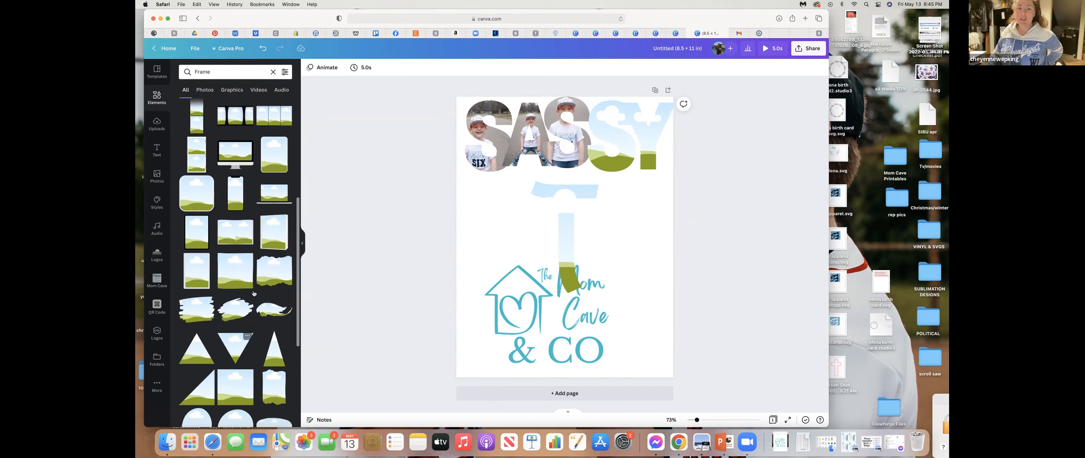
scroll(243, 326, down, 2)
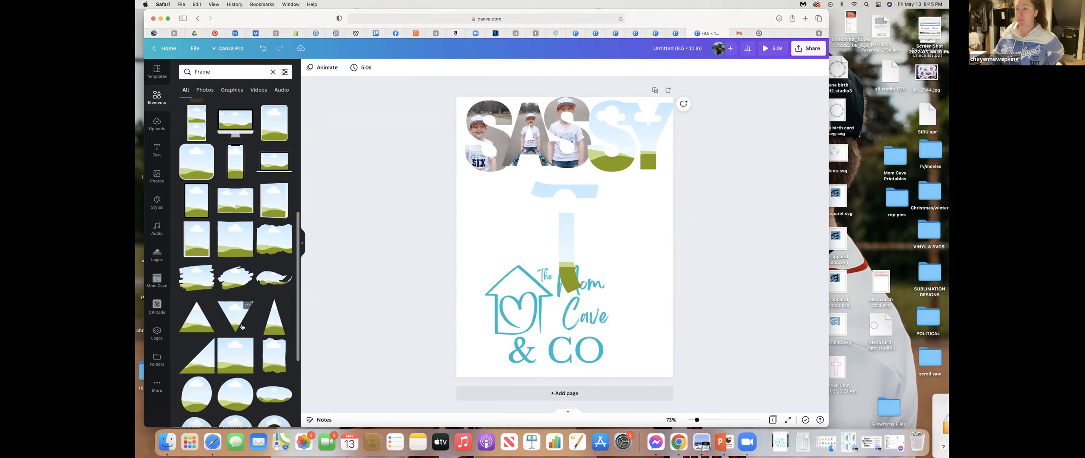
scroll(242, 328, down, 1)
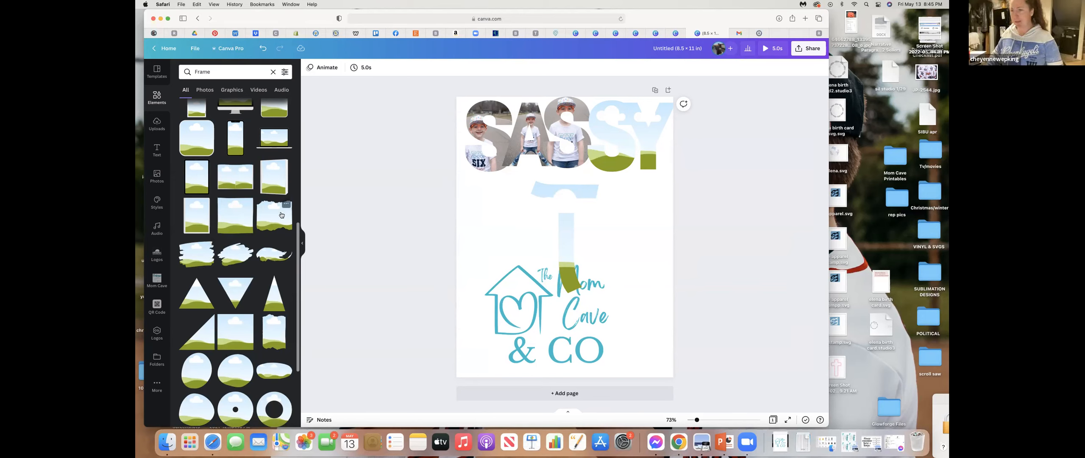
scroll(270, 269, down, 5)
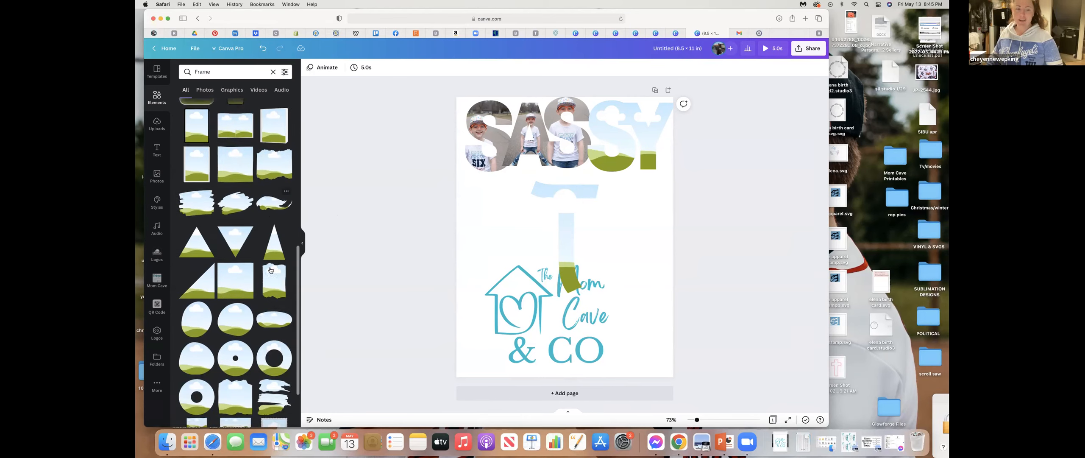
scroll(270, 269, down, 5)
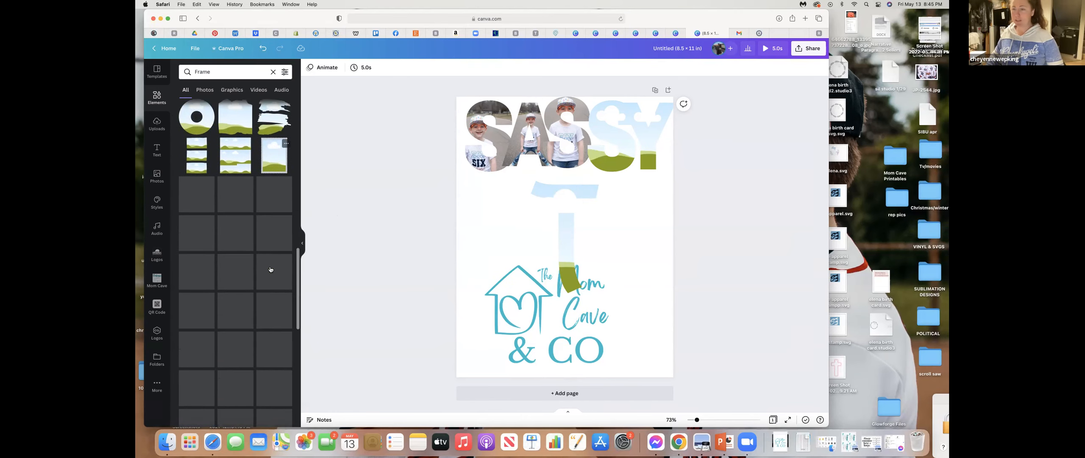
scroll(270, 268, down, 1)
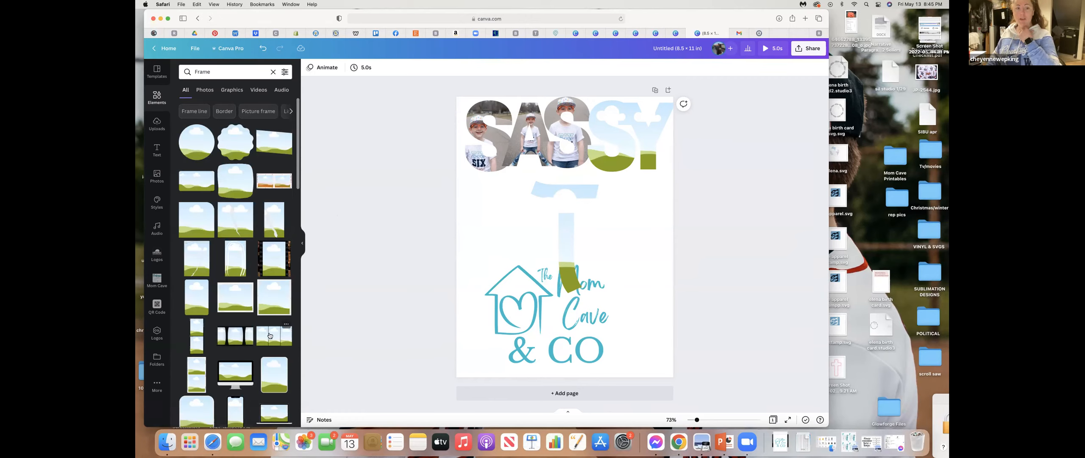
- Add the three-panel photo frame, enlarge it to nearly the page width and move it to the page's lower edge
click(270, 334)
drag(512, 207, 465, 183)
drag(620, 181, 676, 168)
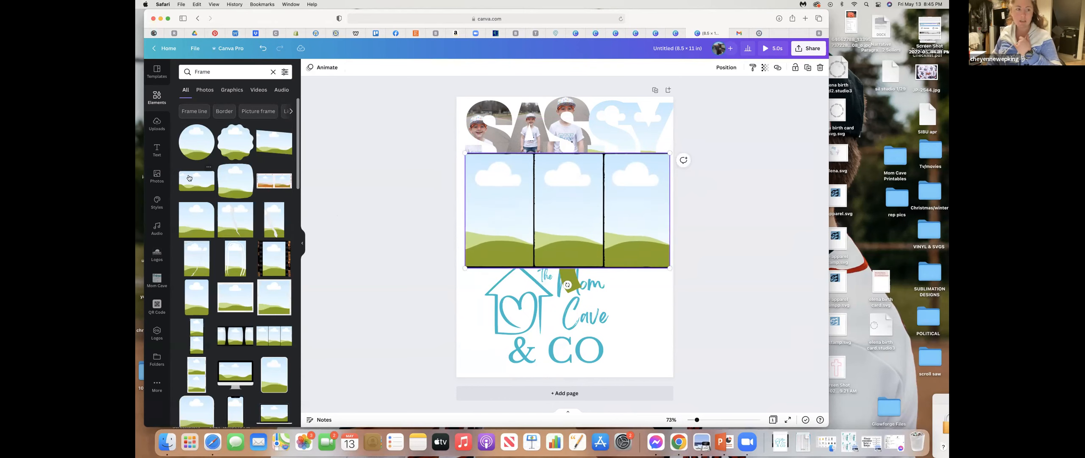
click(156, 175)
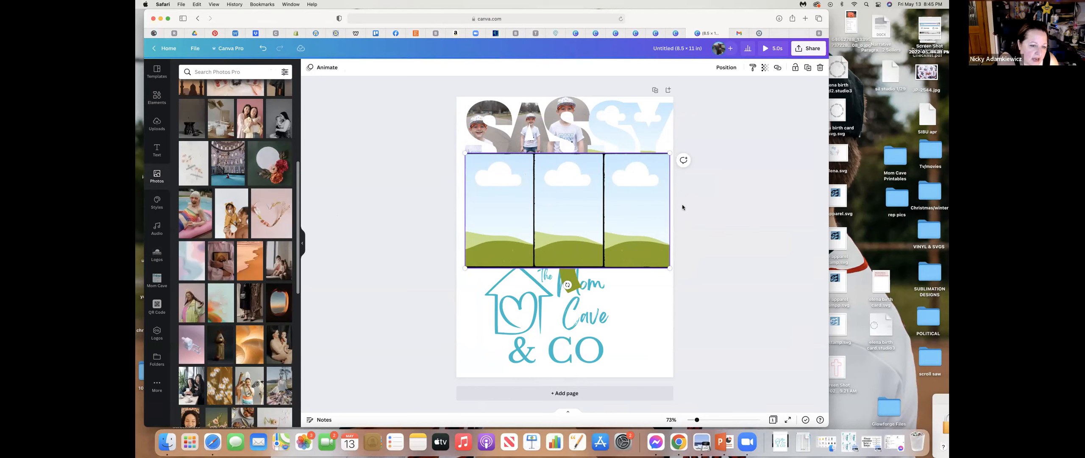
drag(641, 209, 655, 386)
click(770, 199)
- Group the five SASSY letter frames and ungroup them again
click(485, 124)
shift+click(530, 136)
shift+click(568, 136)
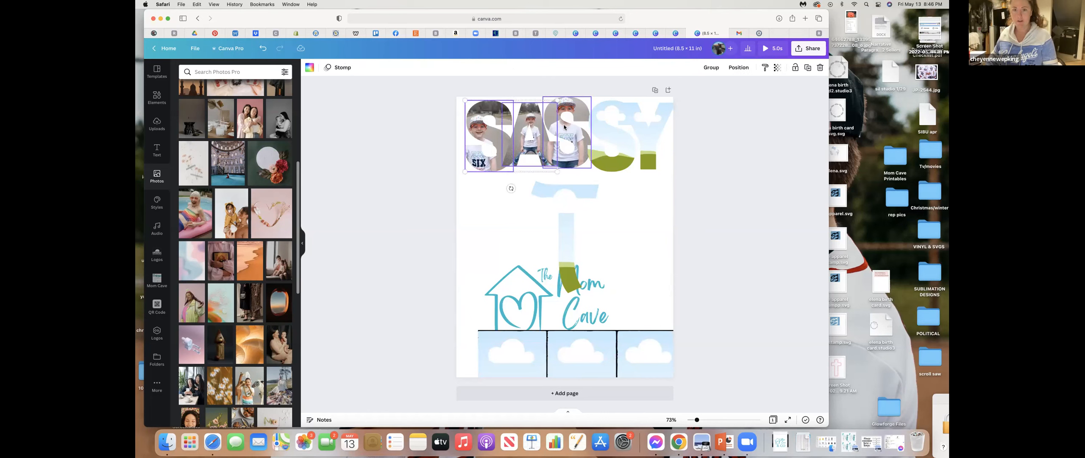
shift+click(623, 140)
shift+click(648, 142)
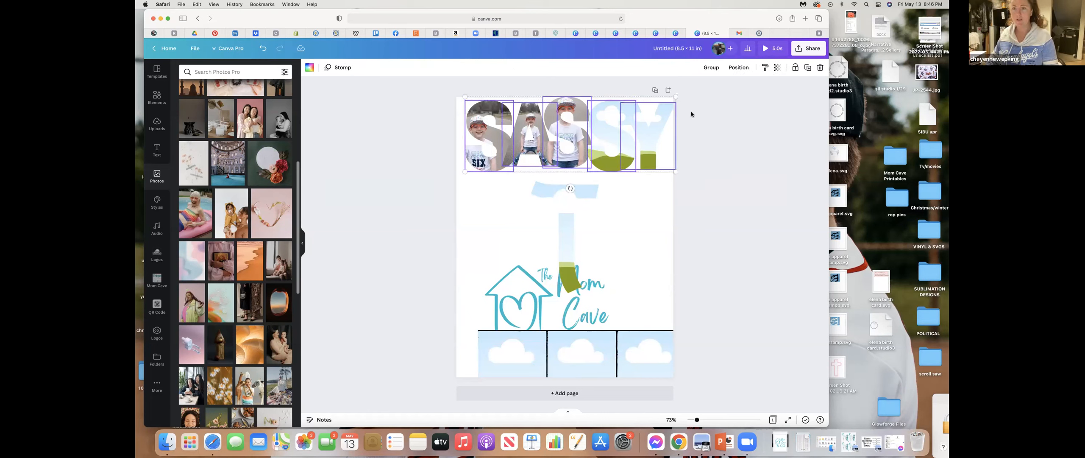
click(715, 71)
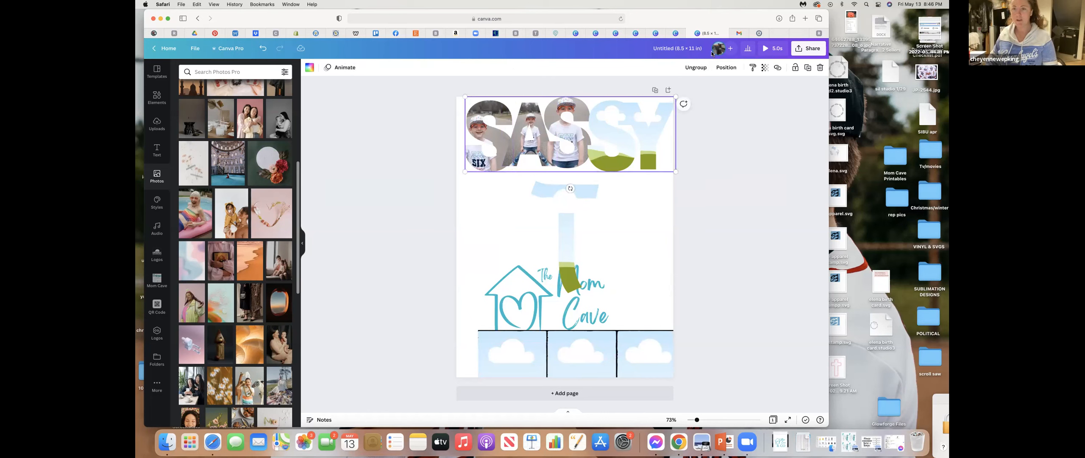
click(700, 70)
click(733, 103)
- Select all five SASSY letter frames together, group them and set the group's transparency to 78
drag(442, 82, 729, 171)
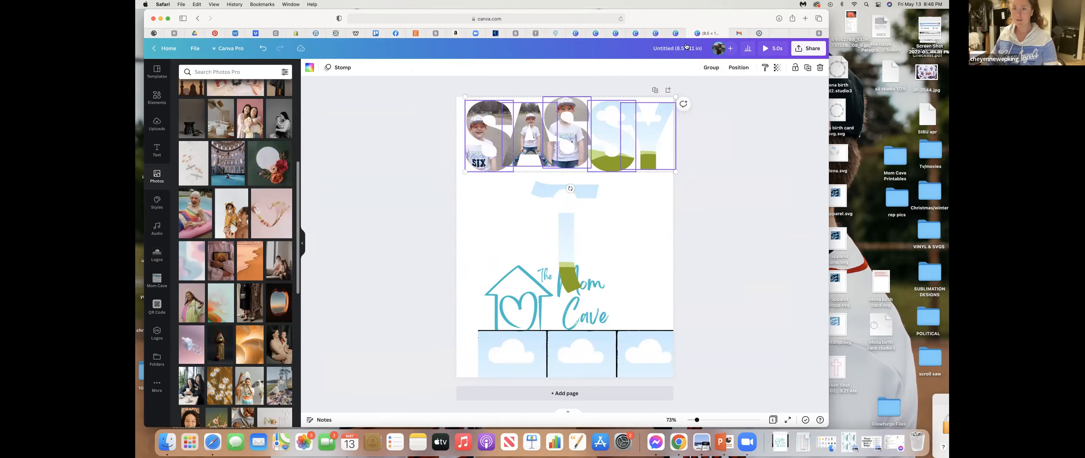
click(709, 69)
click(765, 69)
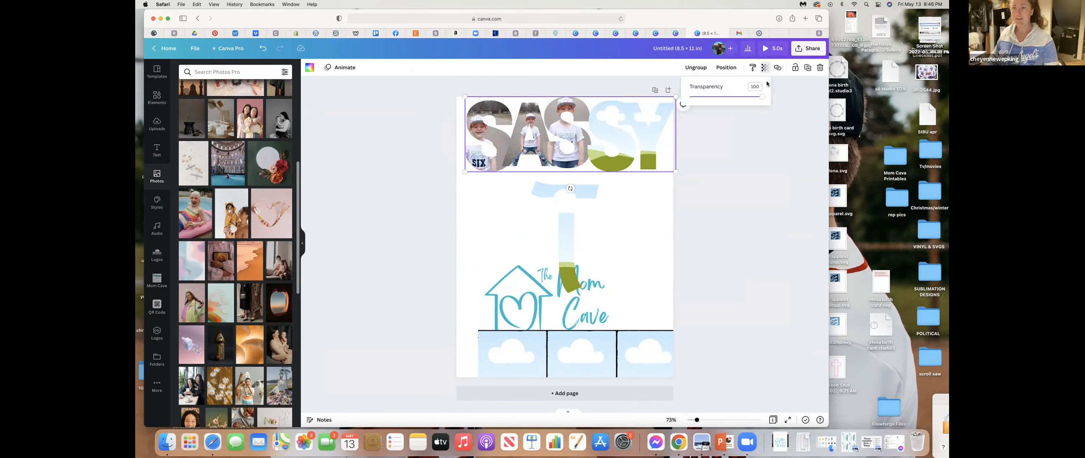
mouse_move(765, 97)
mouse_down()
mouse_move(705, 100)
mouse_move(747, 97)
mouse_up()
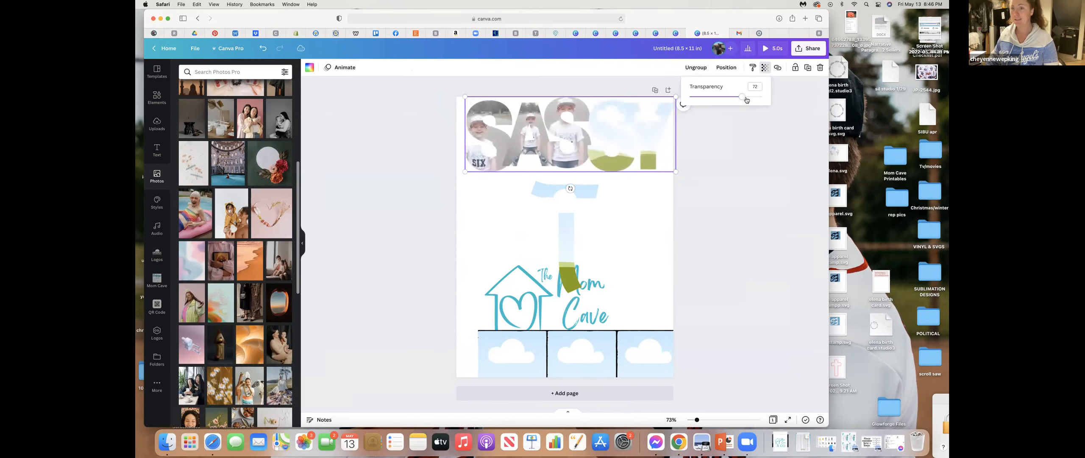
click(778, 132)
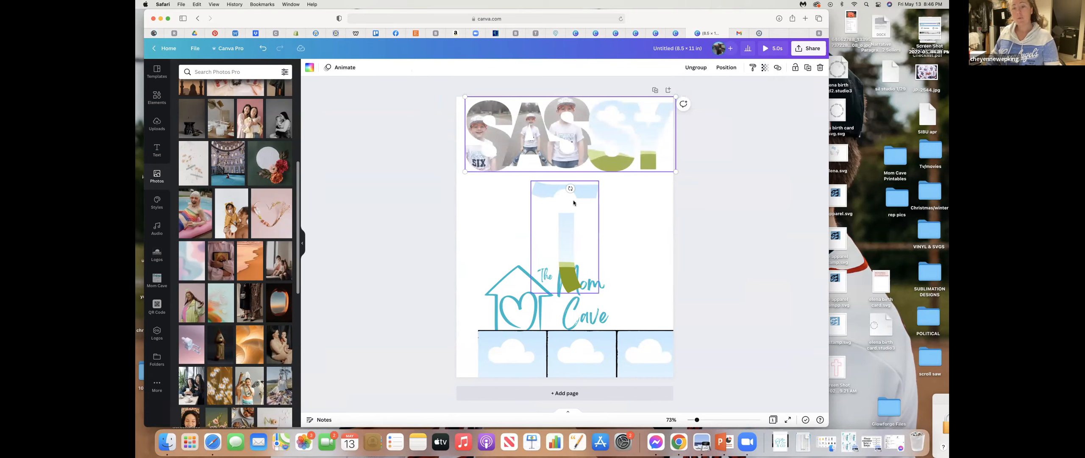
- Delete the T letter frame, the Mom Cave & CO logo and the three-panel frame from the page
click(683, 184)
click(539, 285)
key(Delete)
click(565, 334)
key(Delete)
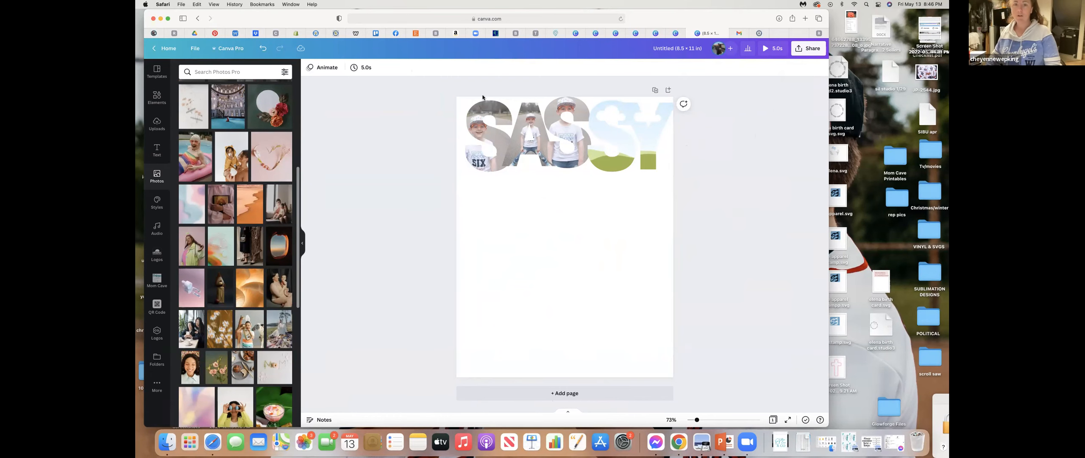
- Duplicate the SASSY letter group three times, stacking the copies in evenly spaced rows down the page
drag(452, 87, 678, 175)
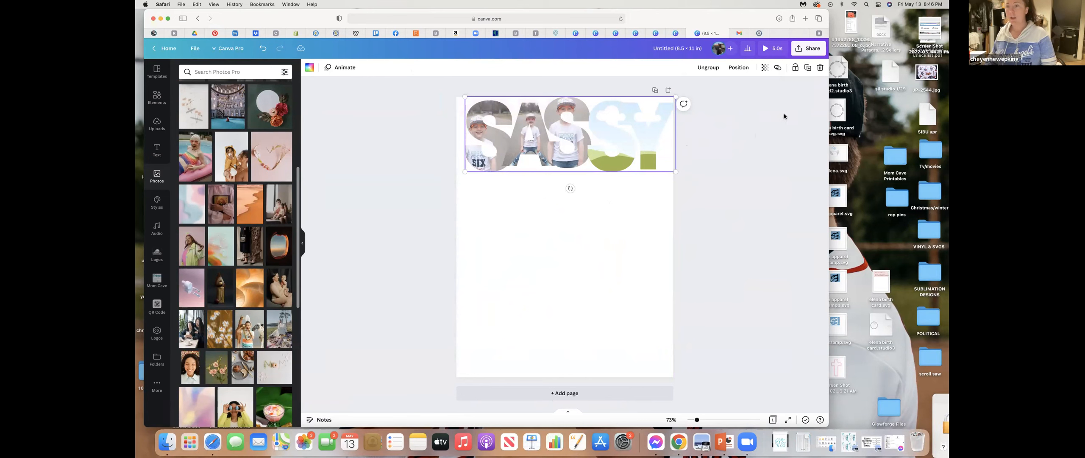
click(808, 68)
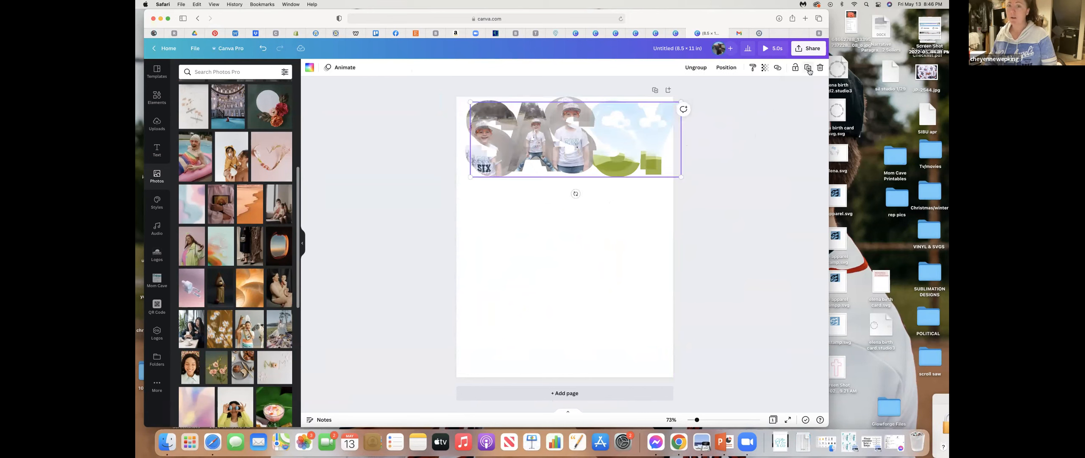
drag(618, 156, 613, 217)
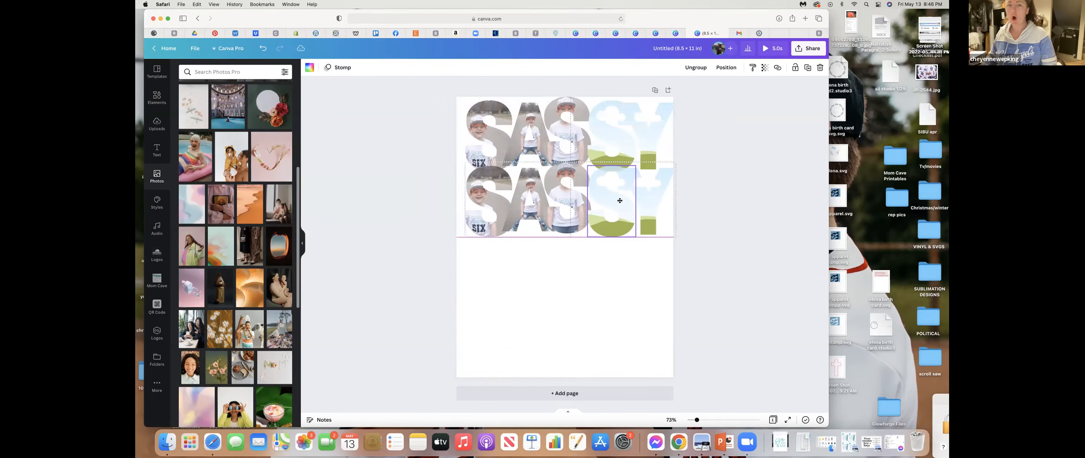
click(808, 70)
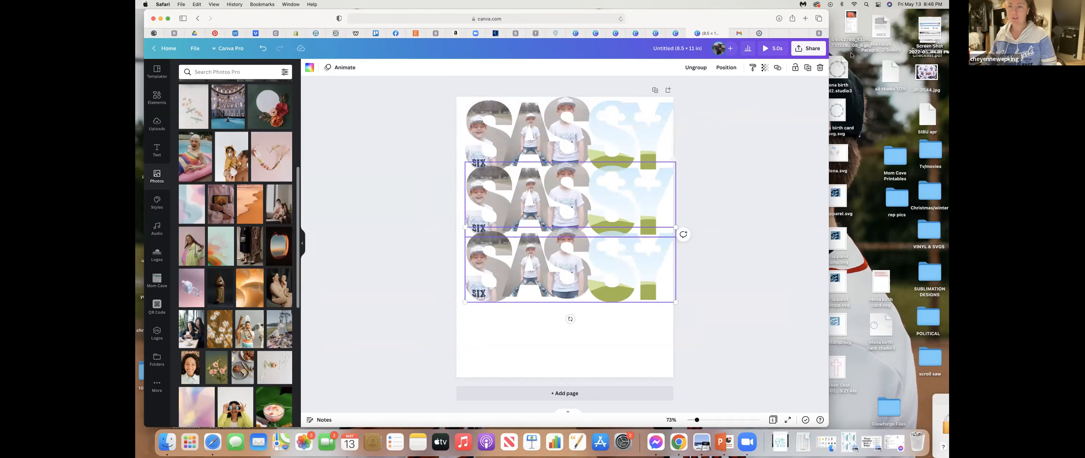
click(809, 69)
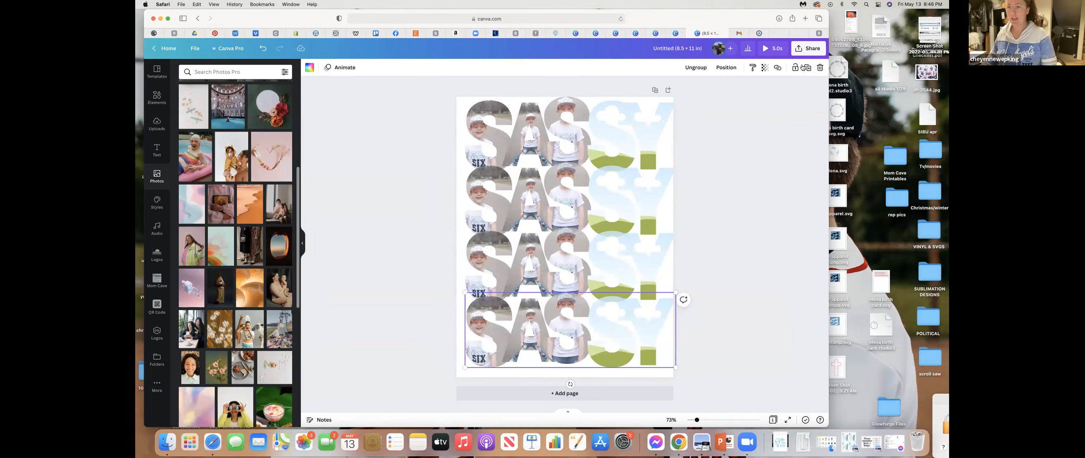
- Preview the playback of the page with the repeated SASSY rows and return to the editor
click(763, 155)
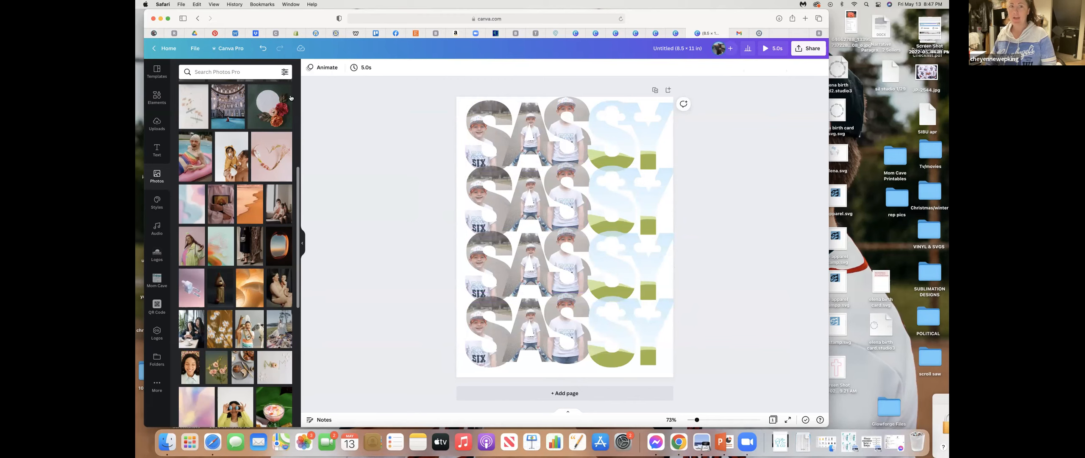
click(773, 49)
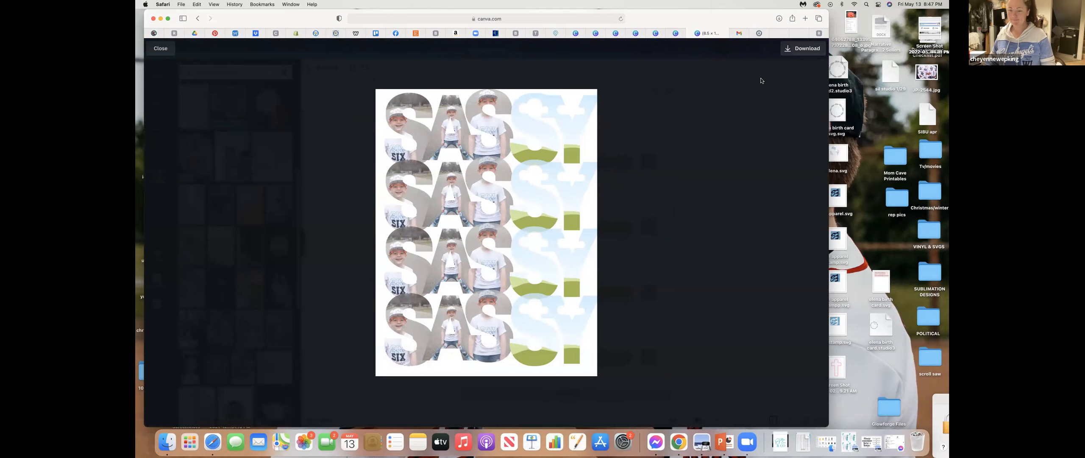
key(Escape)
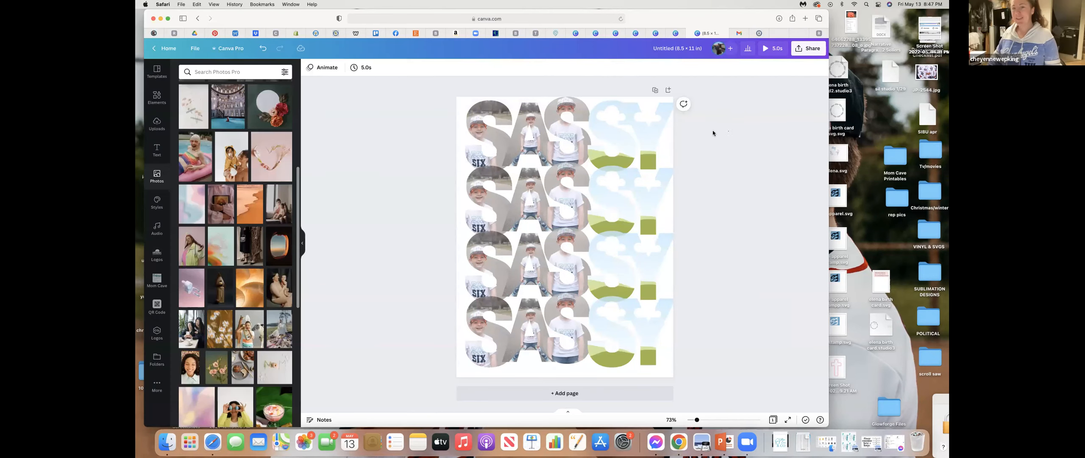
click(658, 135)
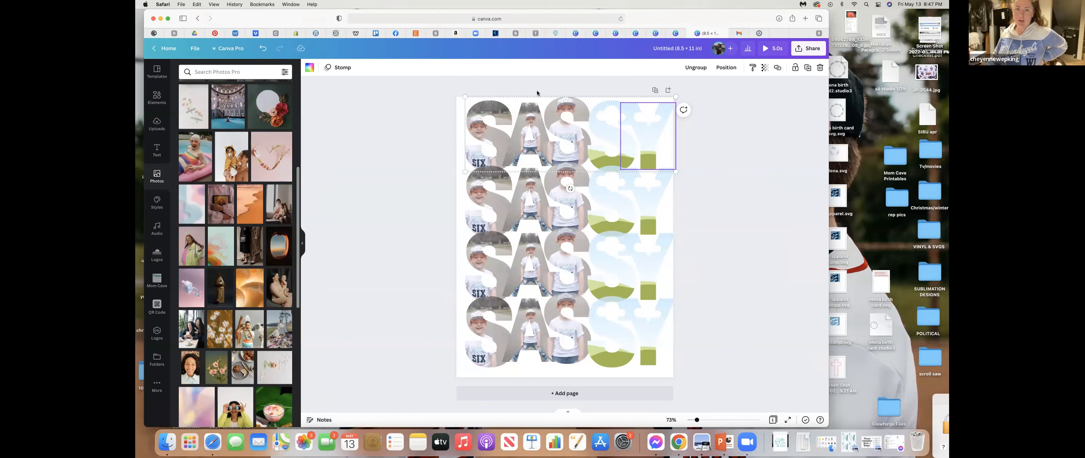
mouse_move(698, 421)
mouse_down()
mouse_move(715, 422)
mouse_move(698, 422)
mouse_up()
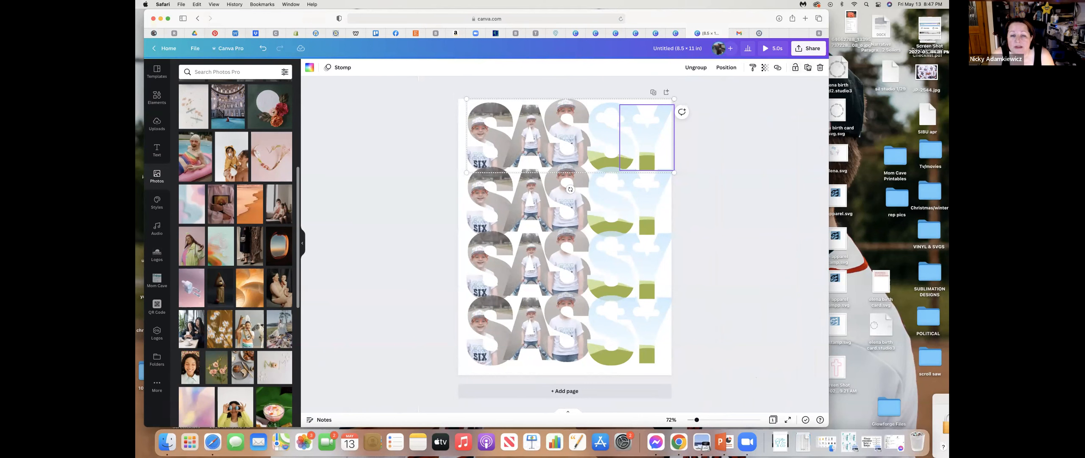
click(785, 337)
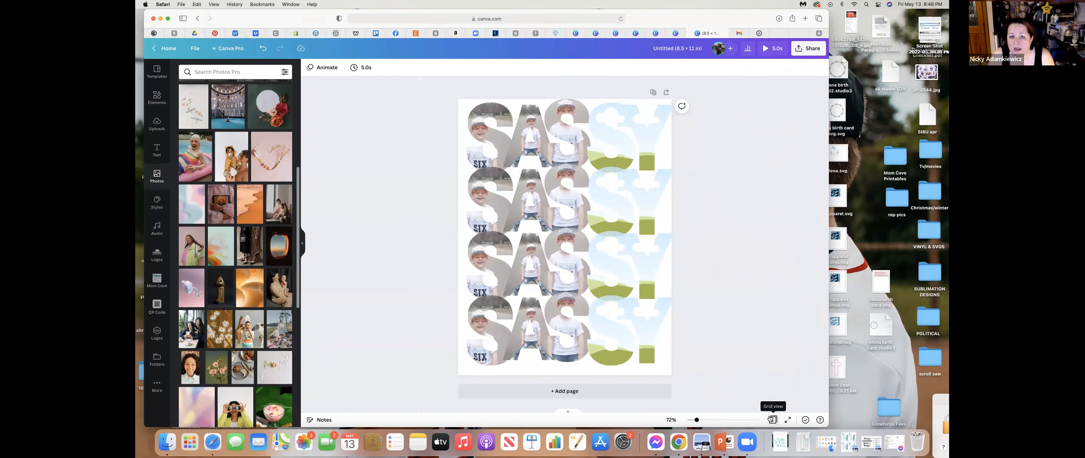
- Return to the home page and open the Neon Collab design from the recent designs
click(171, 50)
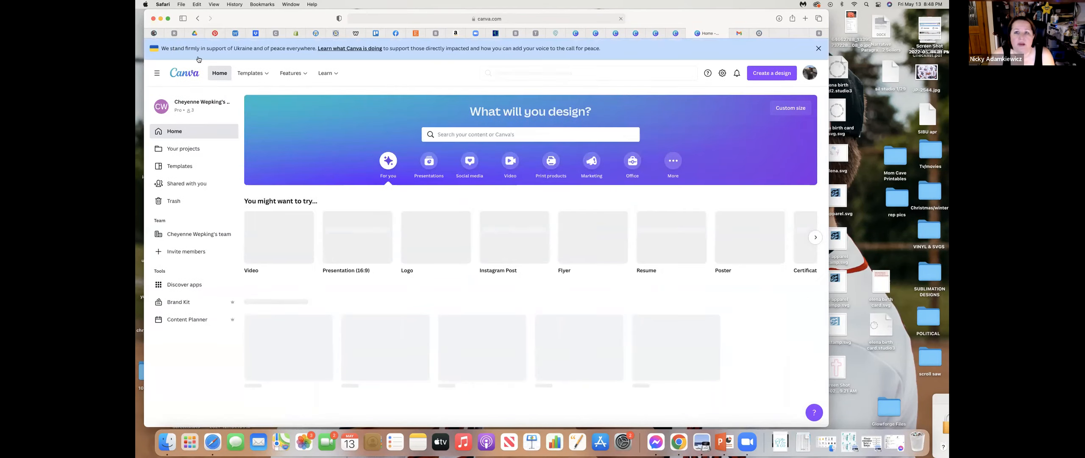
scroll(534, 254, down, 3)
scroll(570, 324, down, 5)
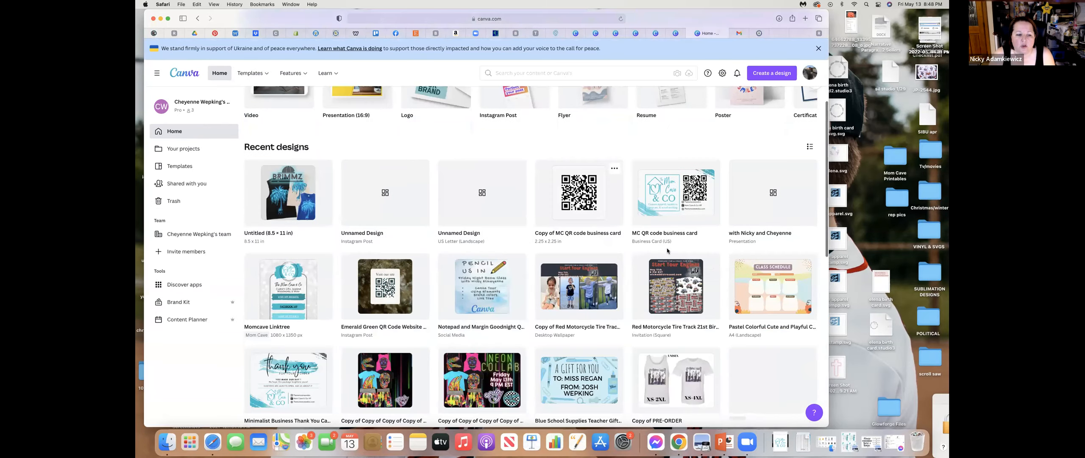
click(490, 188)
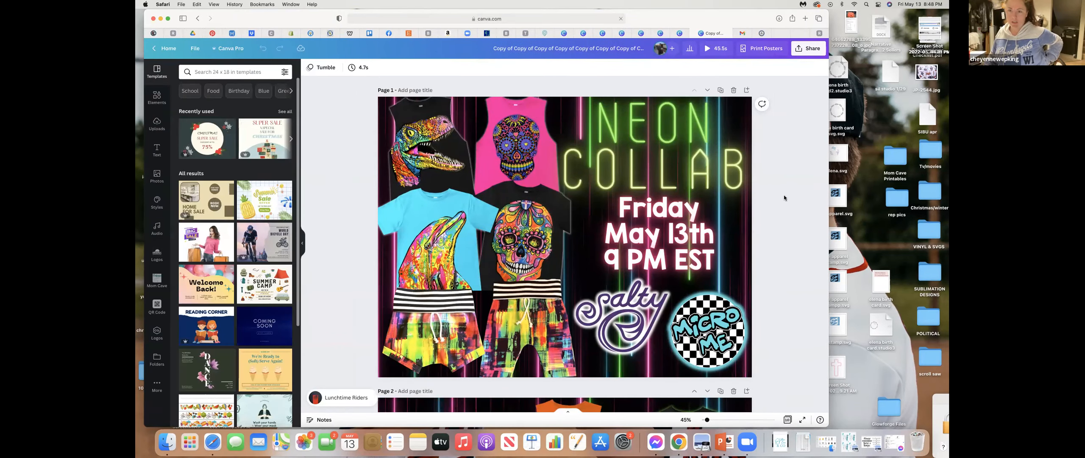
- Look through the shirt mockup pages of the Neon Collab design and return to page 1
scroll(784, 198, down, 2)
scroll(785, 198, down, 10)
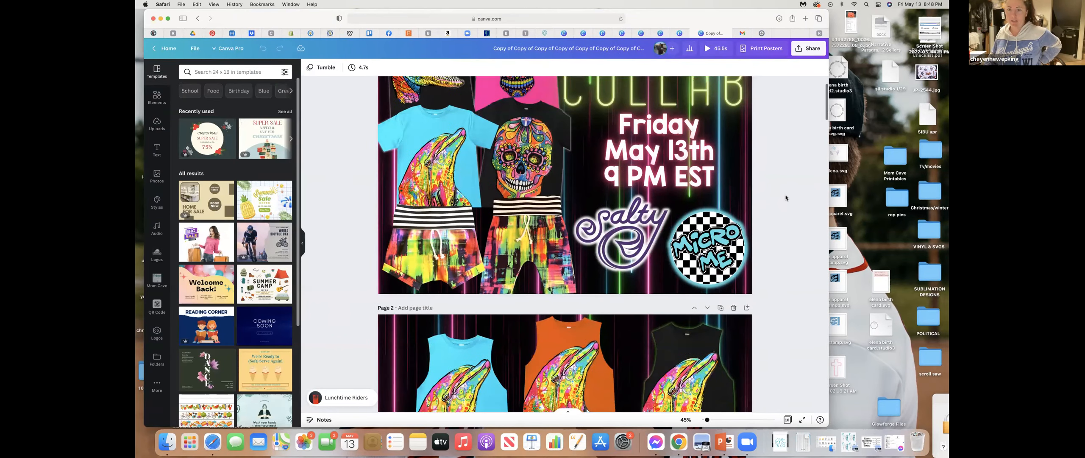
scroll(786, 198, down, 15)
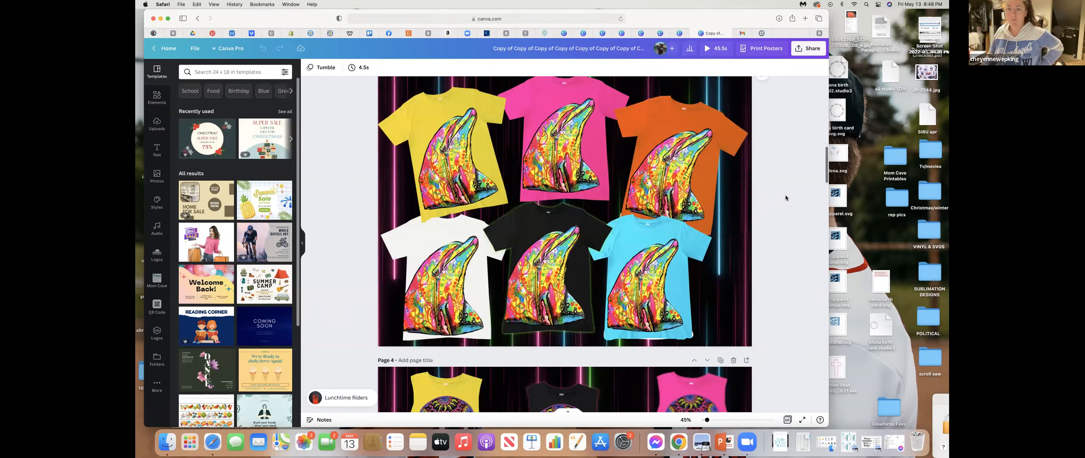
scroll(787, 198, down, 20)
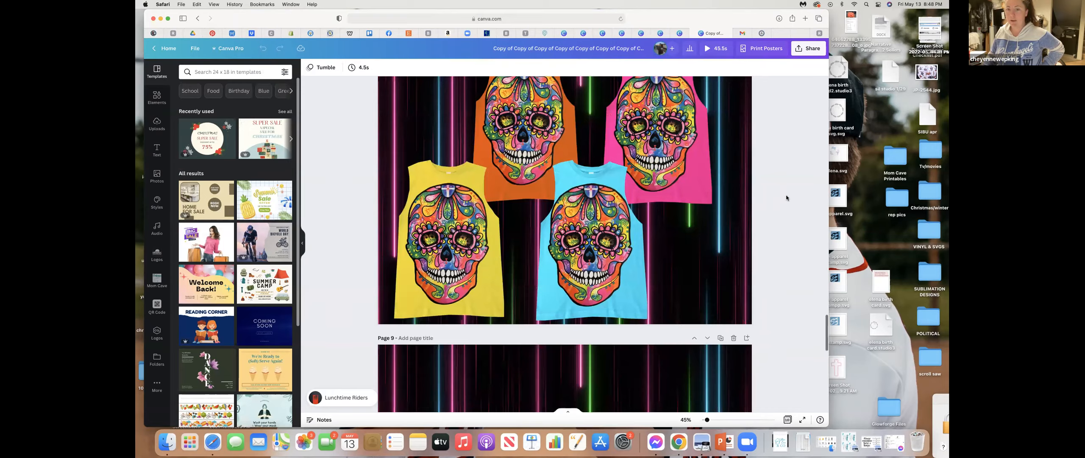
scroll(786, 198, down, 13)
scroll(786, 199, up, 12)
scroll(784, 197, up, 20)
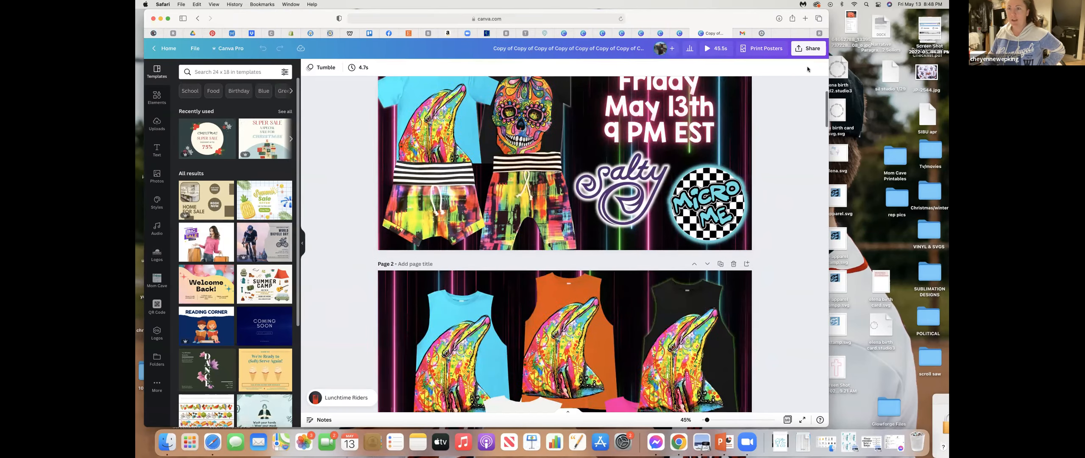
scroll(808, 69, up, 4)
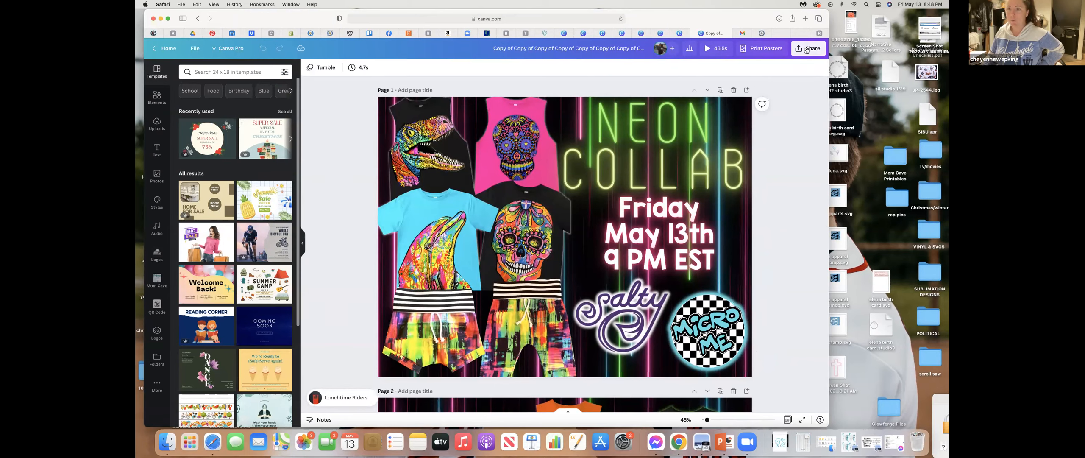
- Set up the design's download as JPG with size 2.5 and the quality near its maximum
click(805, 50)
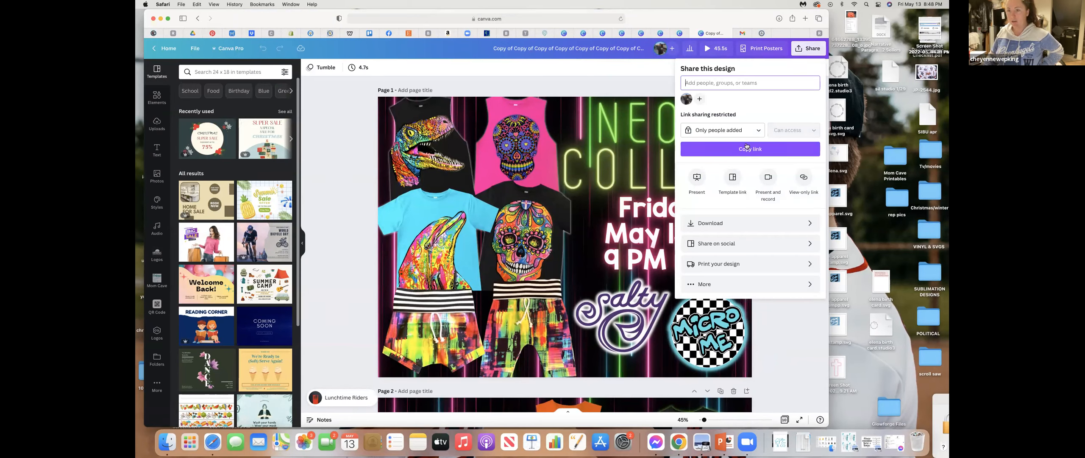
click(747, 228)
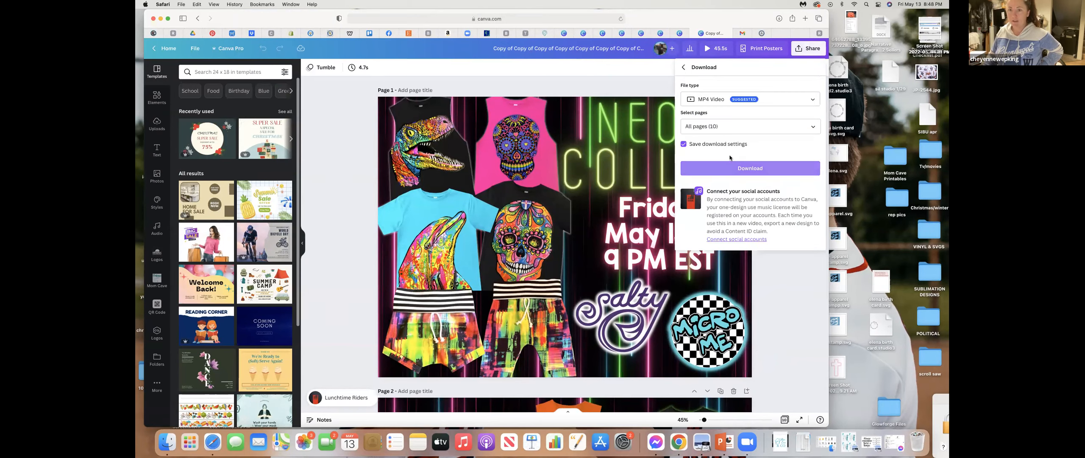
click(714, 101)
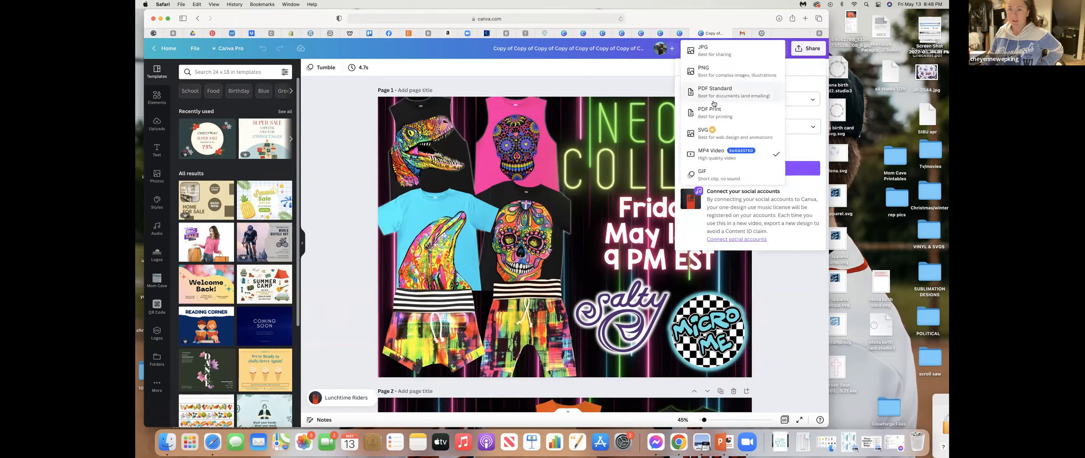
click(732, 51)
drag(708, 125, 816, 151)
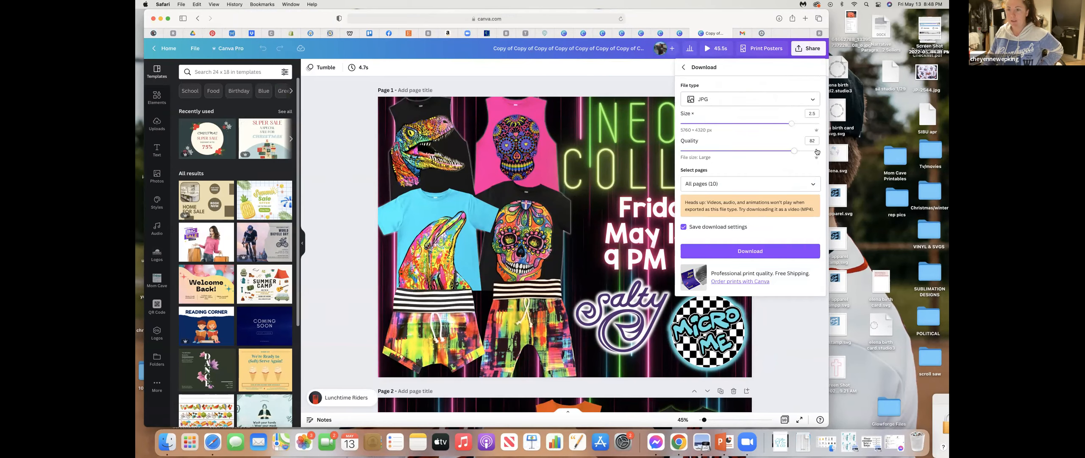
- Limit the export to pages 1 and 10 and download them as JPG
click(814, 183)
scroll(799, 205, down, 2)
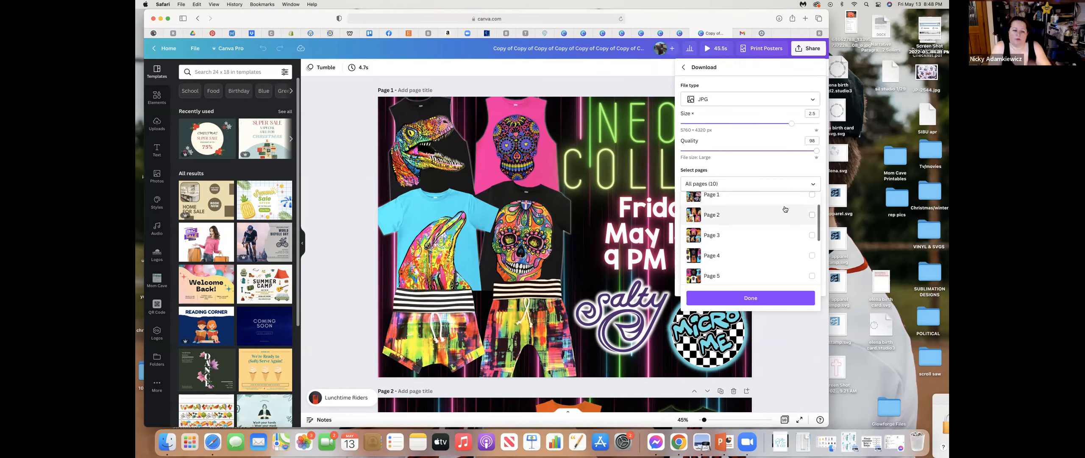
click(811, 194)
scroll(809, 208, down, 1)
scroll(809, 209, down, 3)
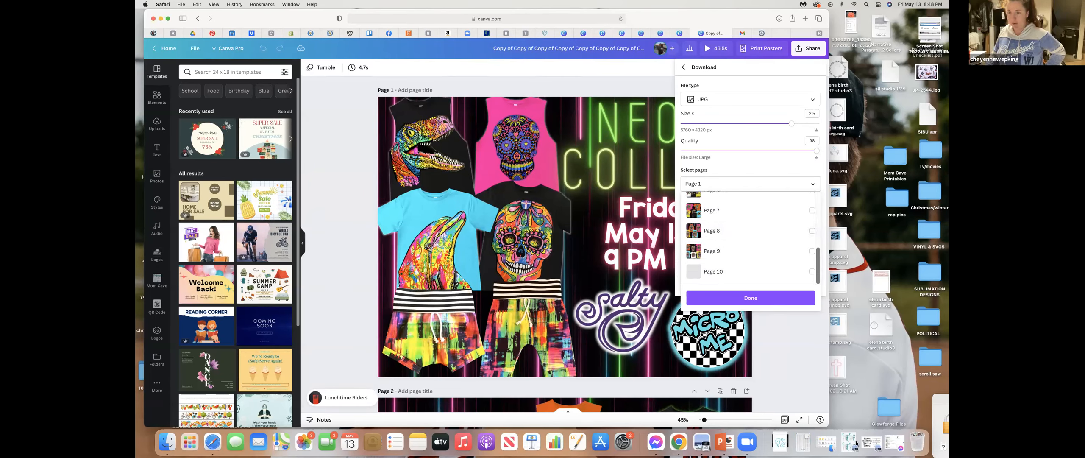
click(812, 272)
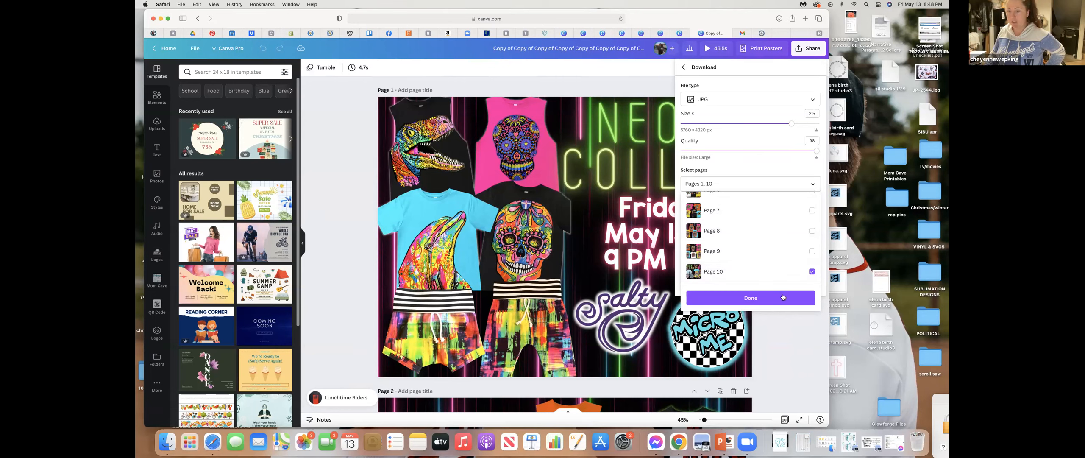
click(780, 298)
click(742, 251)
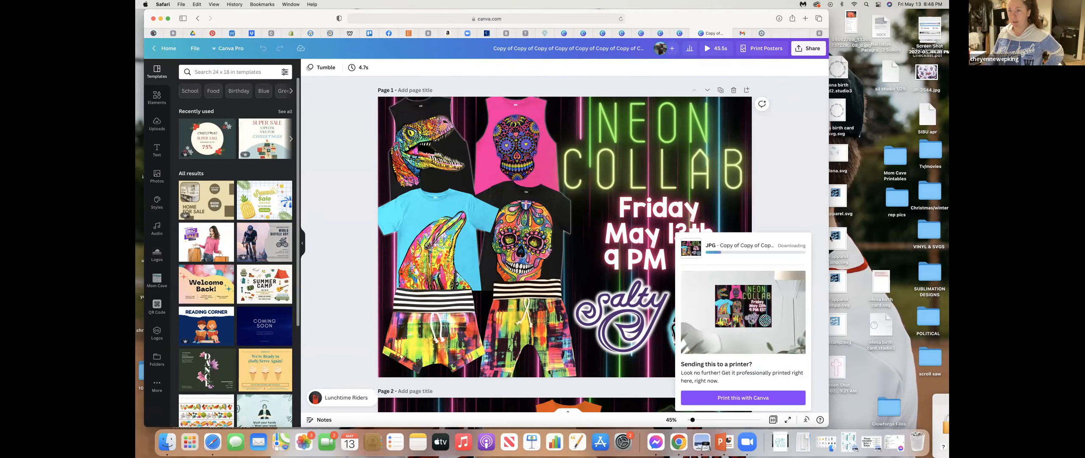